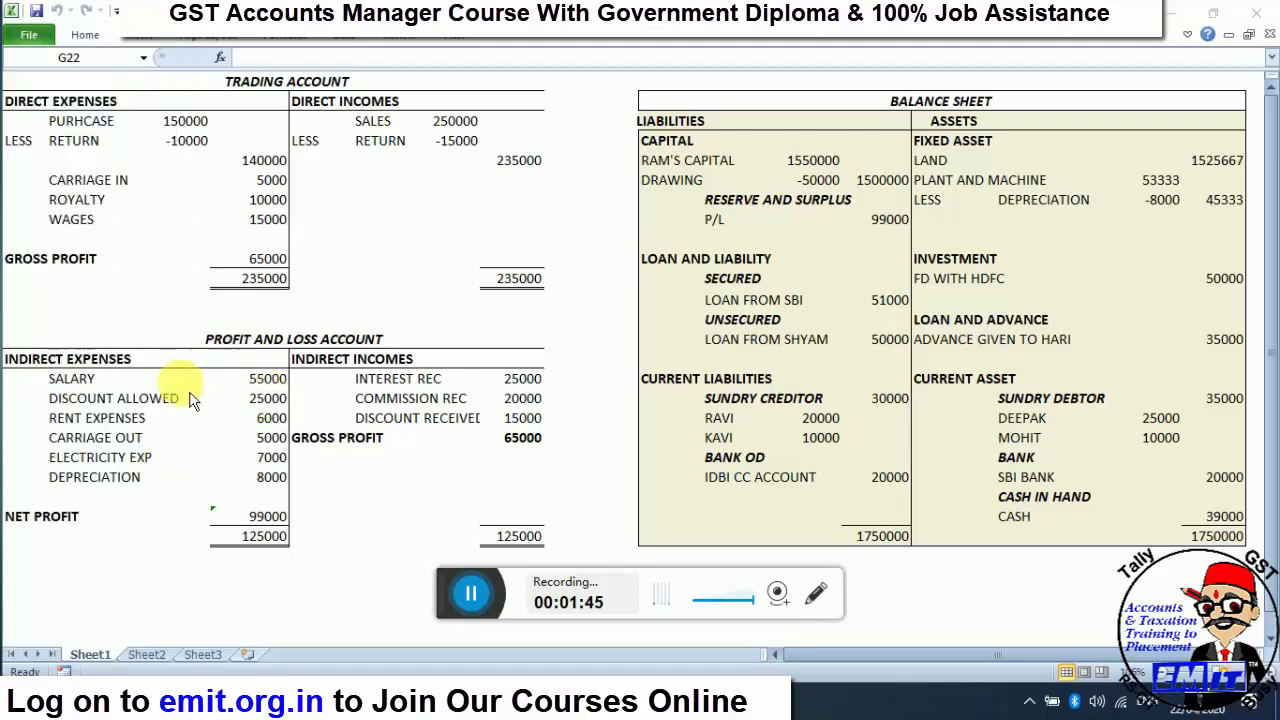
# - Examine the direct and indirect expense and income headings of the accounts and the balance sheet's capital and assets headings
pyautogui.click(70, 386)
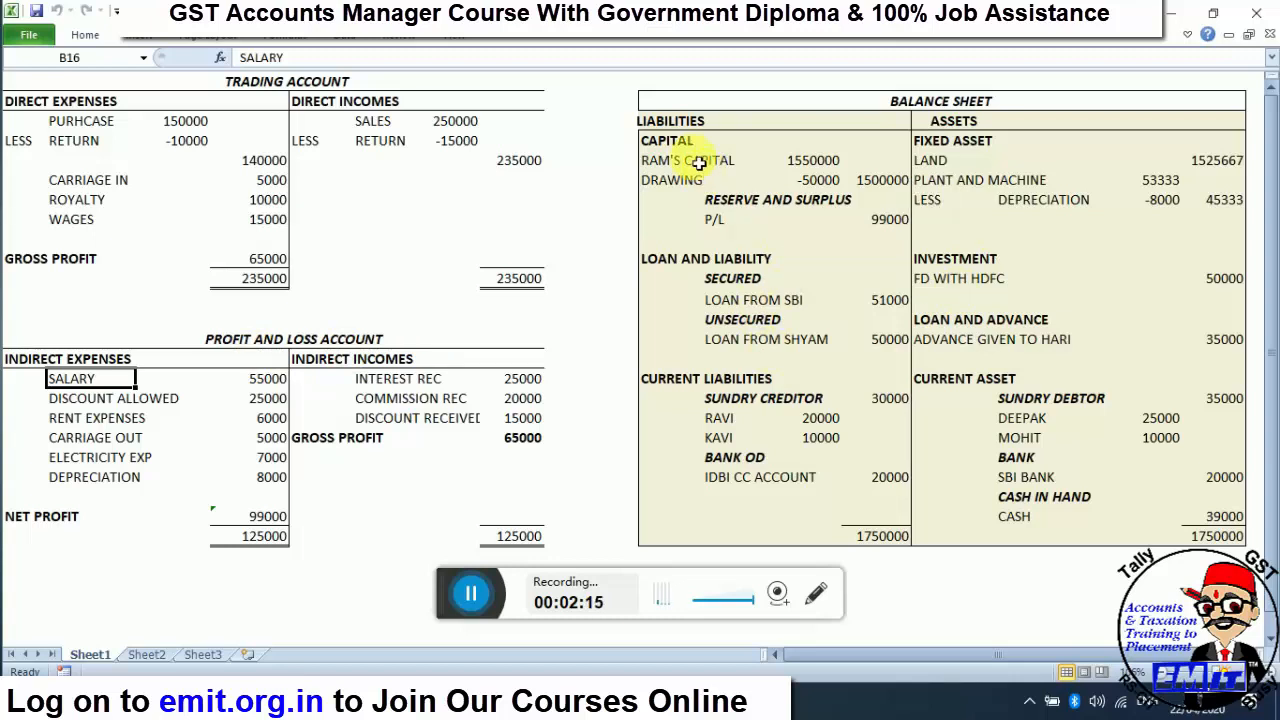
pyautogui.click(664, 140)
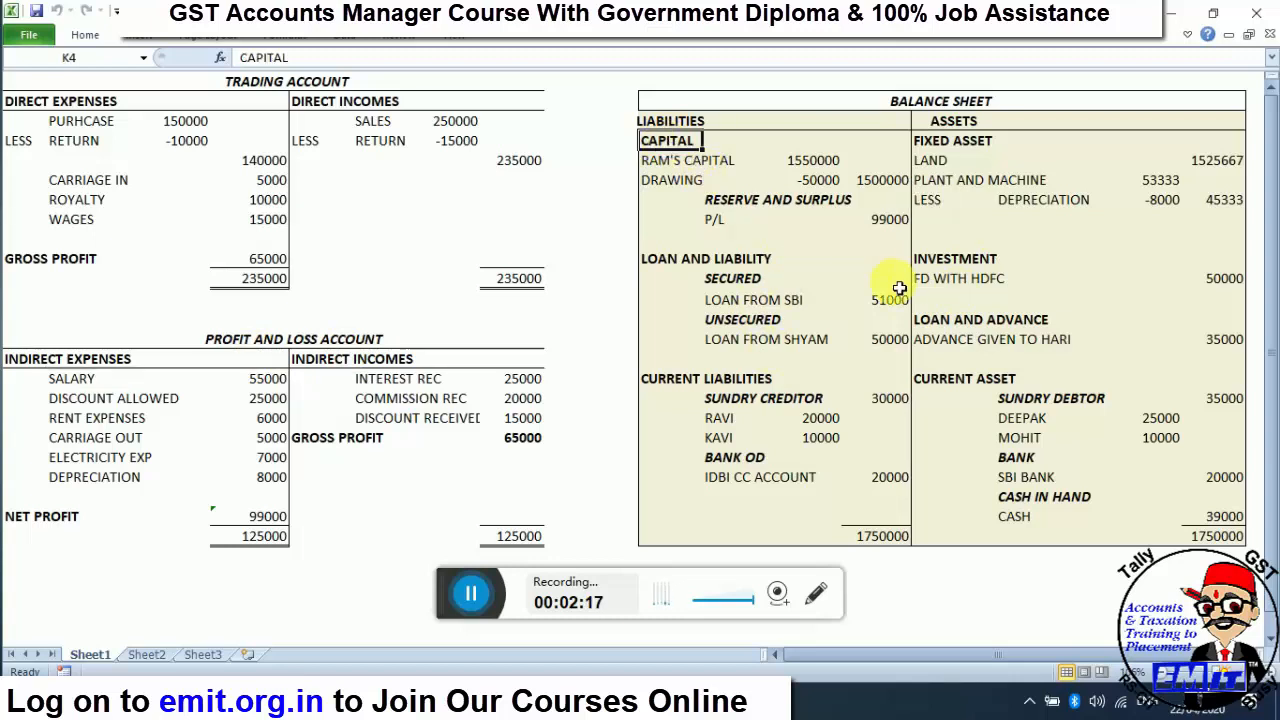
pyautogui.click(38, 108)
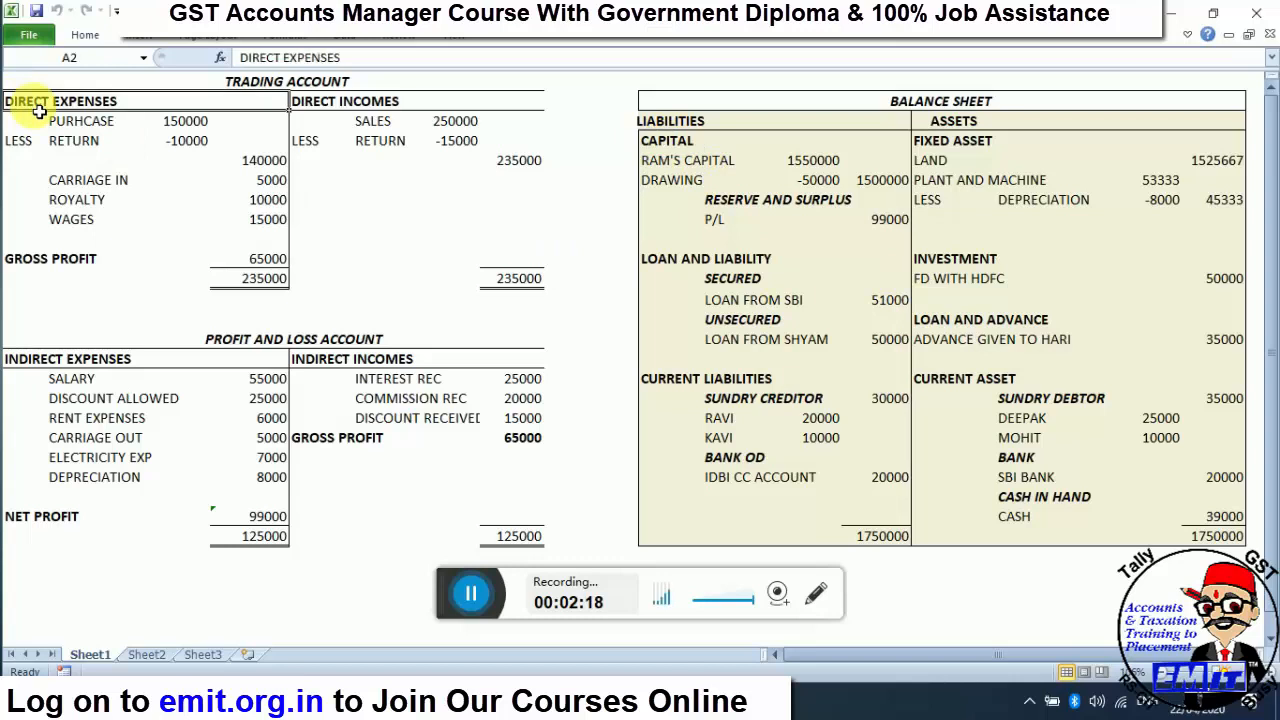
pyautogui.click(367, 108)
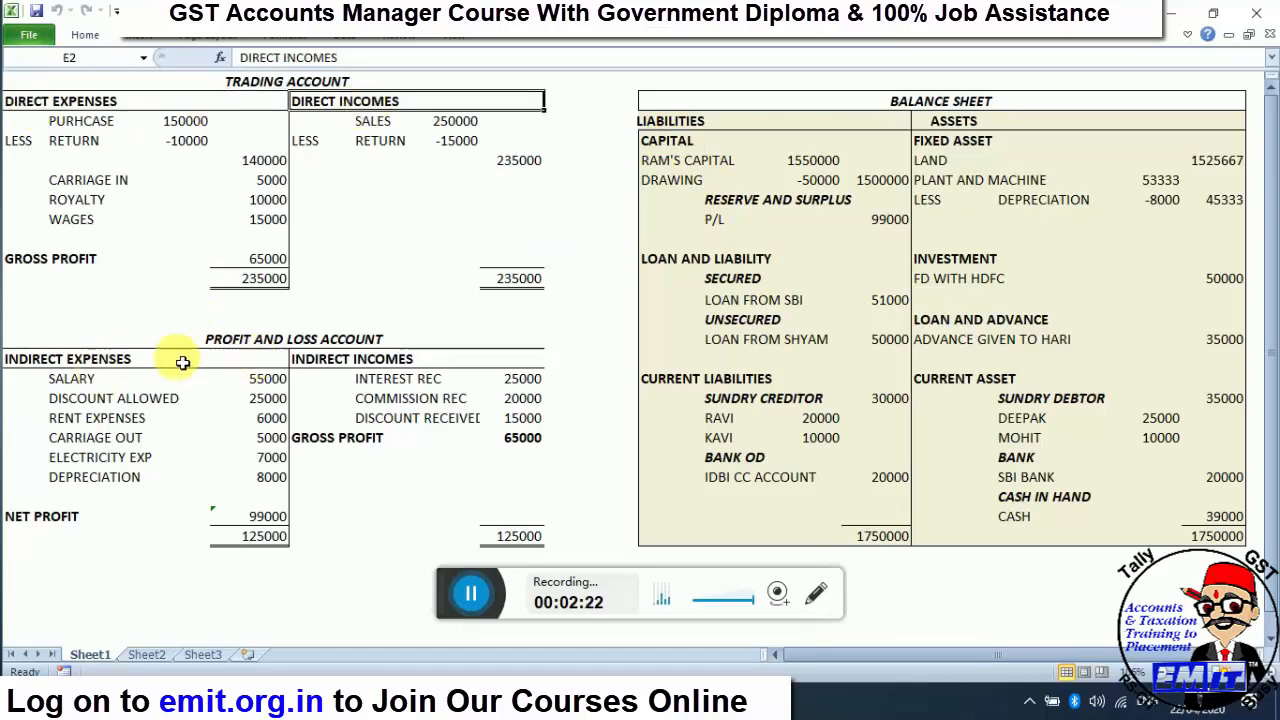
pyautogui.click(100, 362)
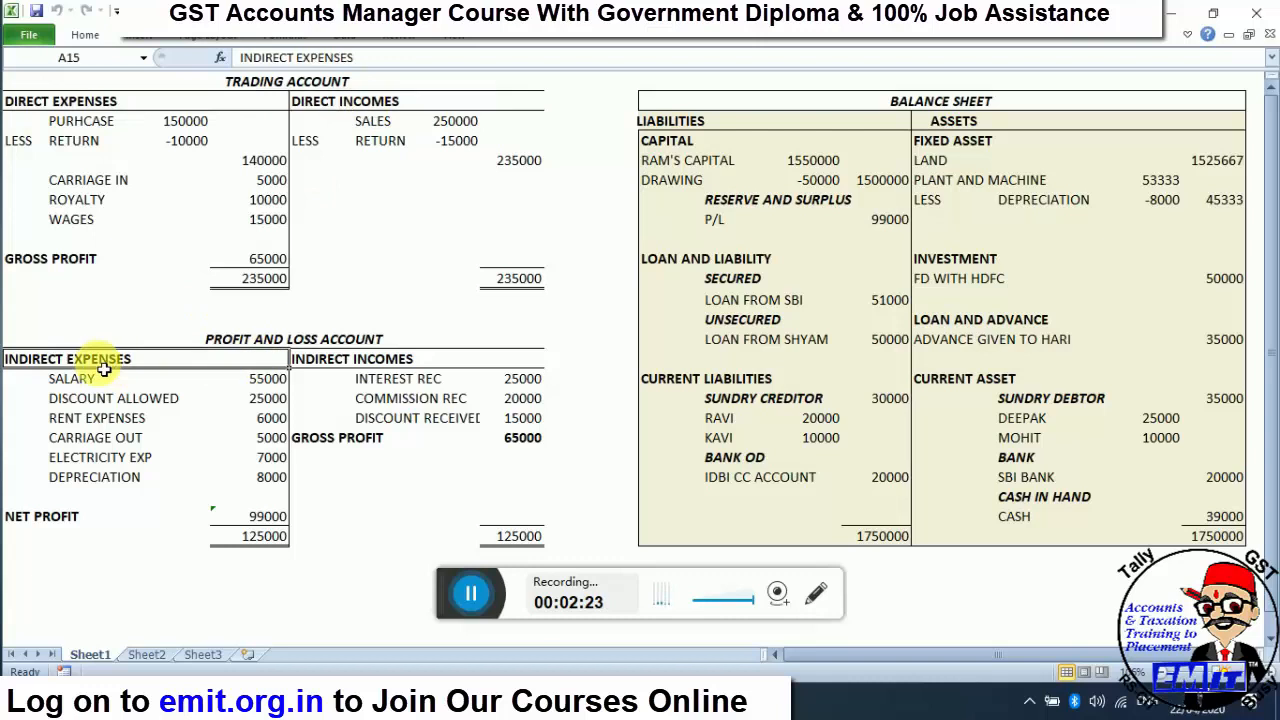
pyautogui.doubleClick(357, 362)
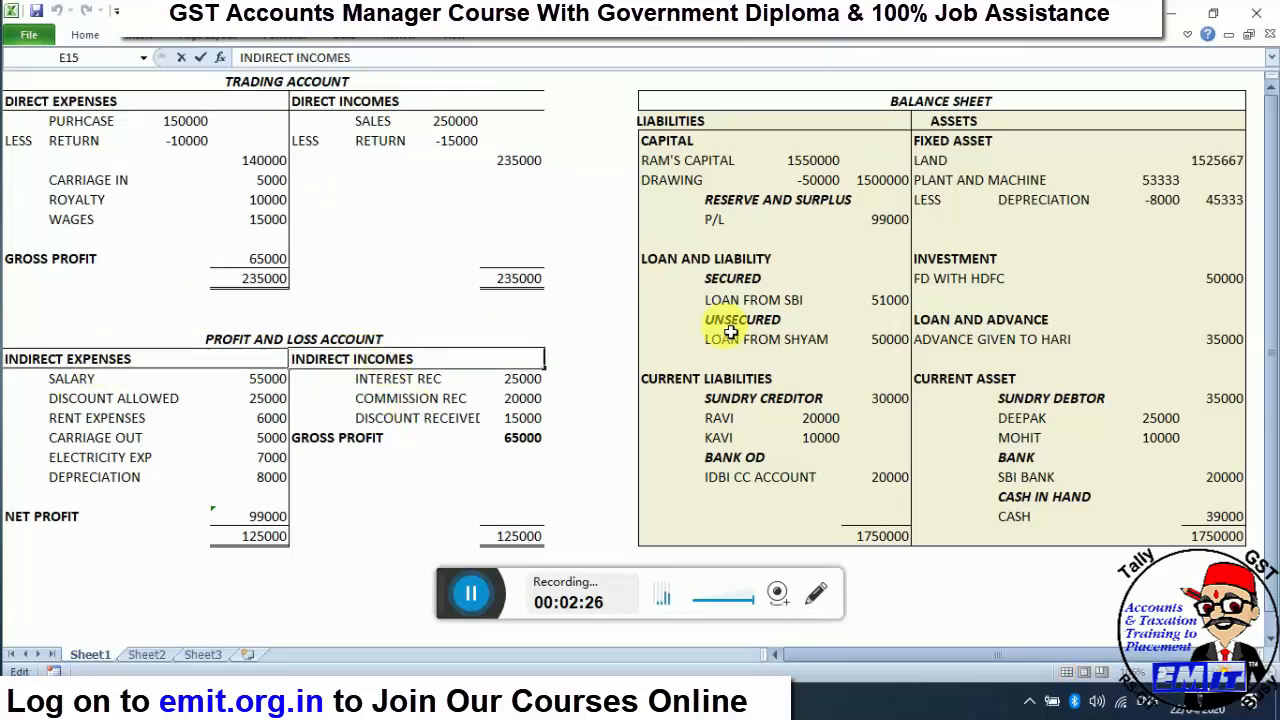
pyautogui.click(905, 108)
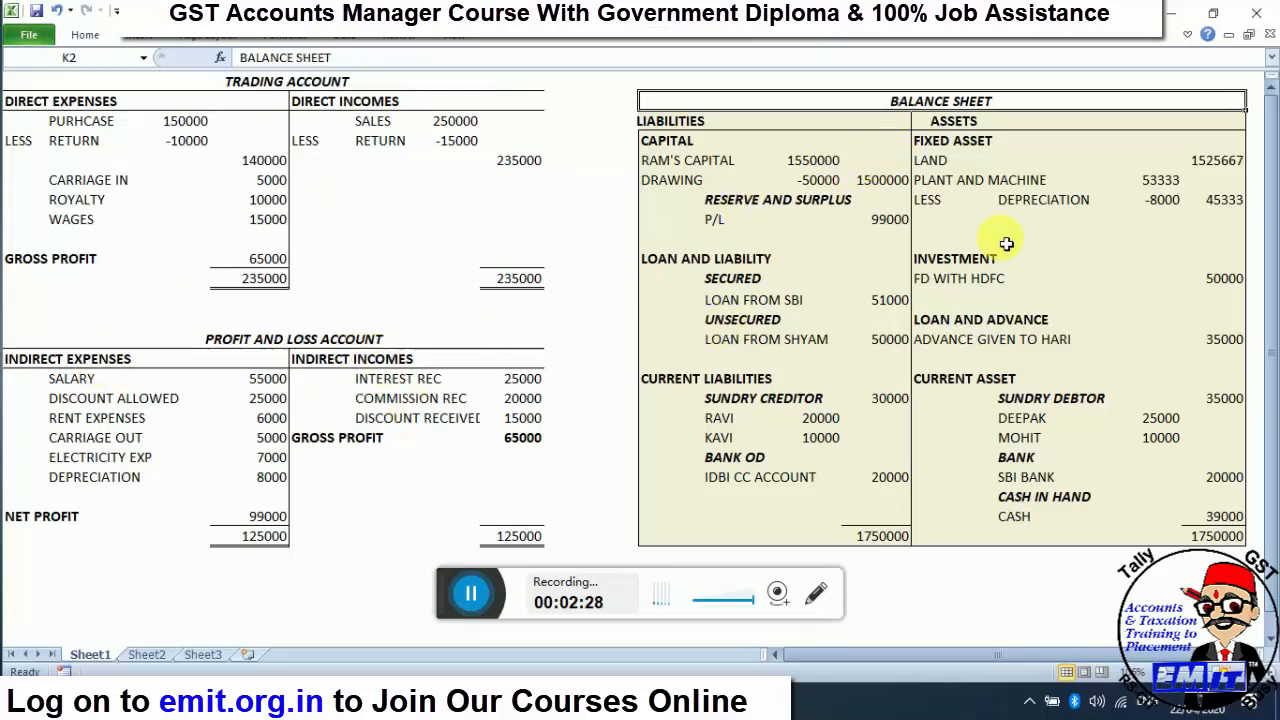
pyautogui.press('Down')
pyautogui.press('Right')
pyautogui.press('Right')
pyautogui.press('Right')
pyautogui.press('Right')
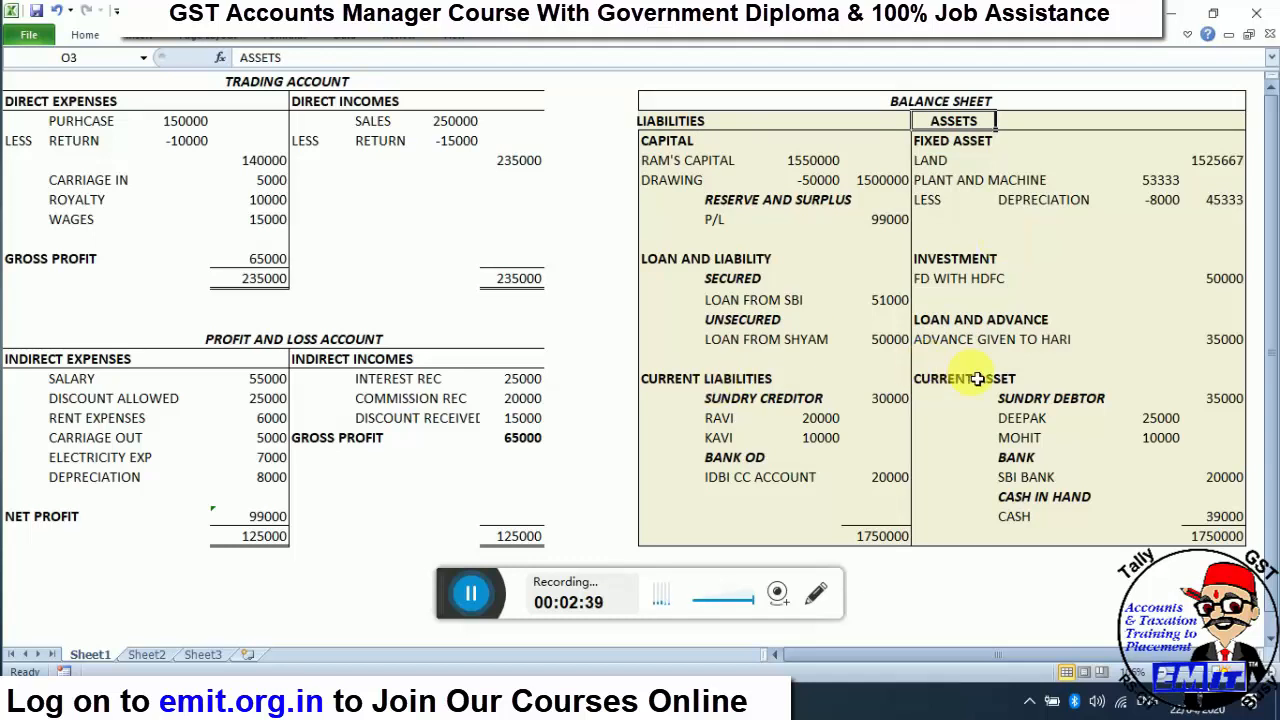
# - Examine the balance sheet's plant and machine, bank, SBI loan and current liabilities entries
pyautogui.click(948, 182)
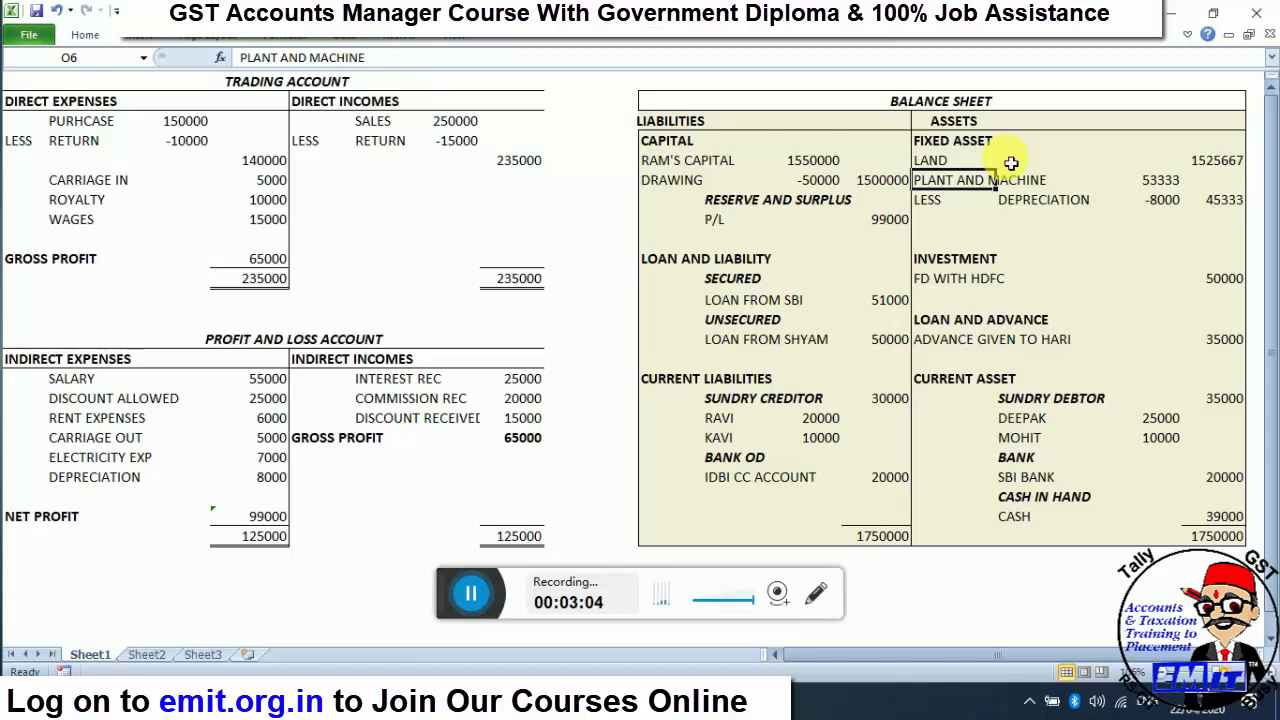
pyautogui.click(1041, 482)
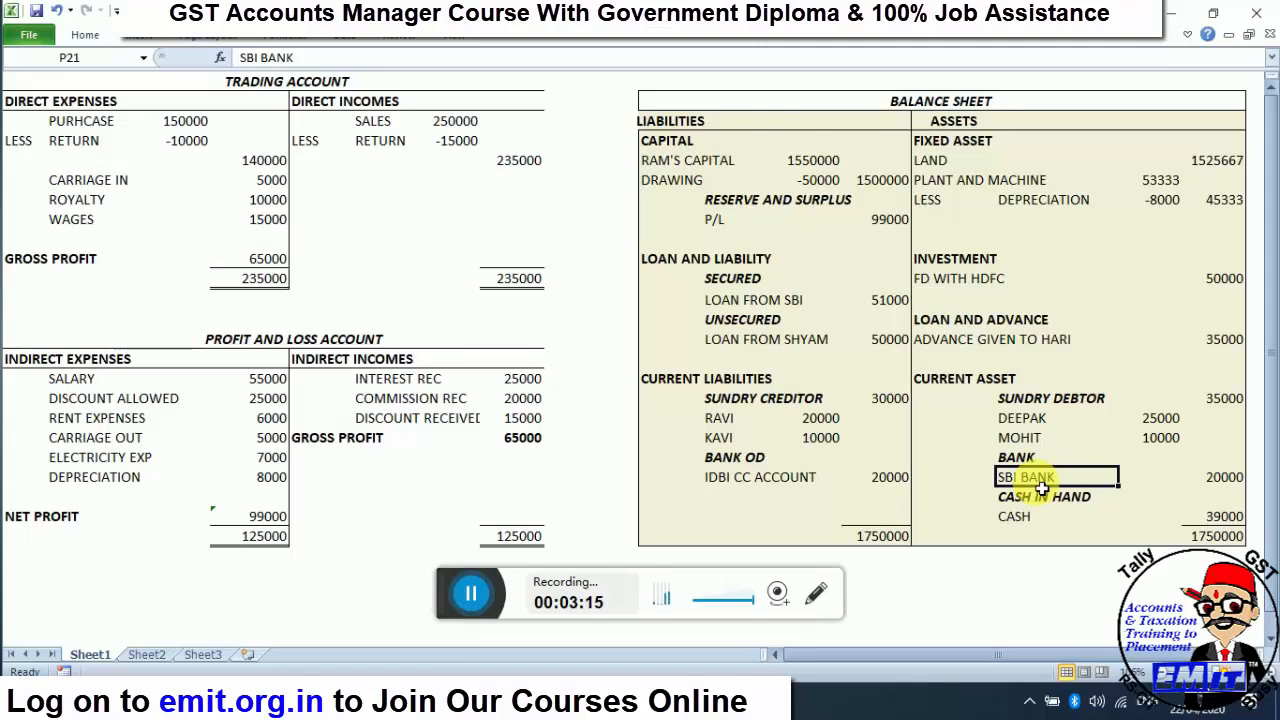
pyautogui.click(1025, 459)
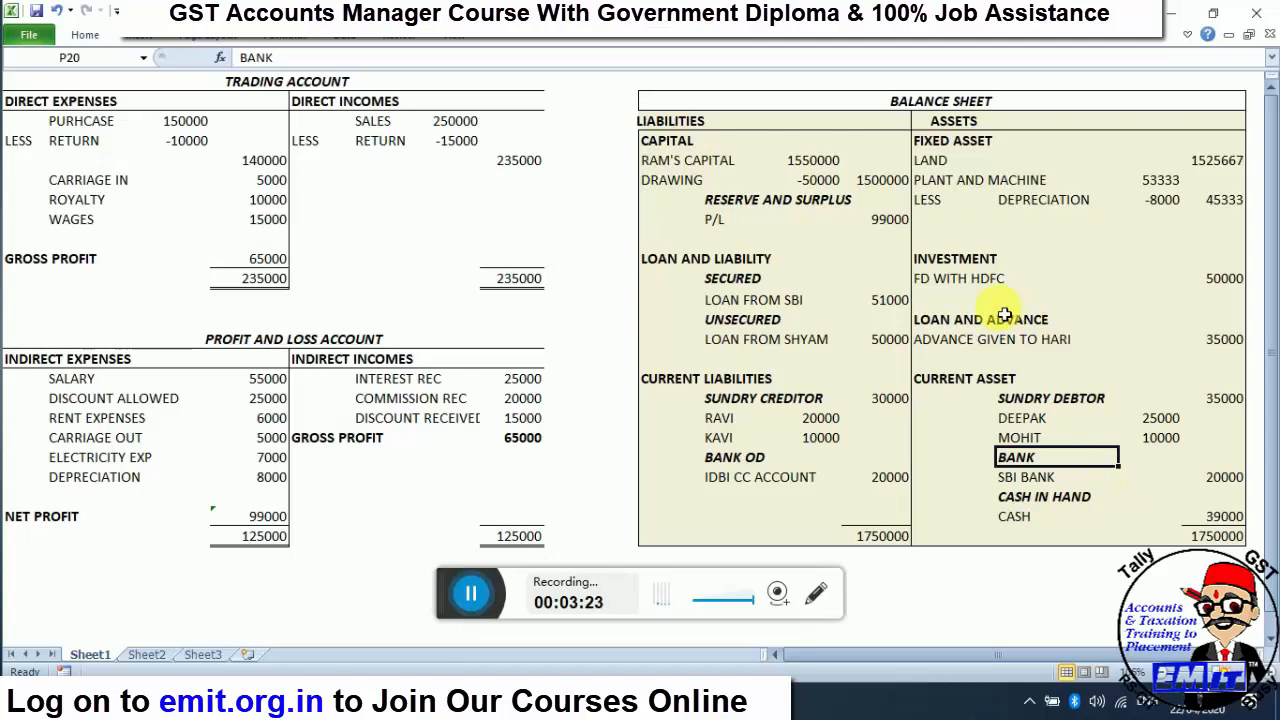
pyautogui.click(793, 302)
pyautogui.click(740, 300)
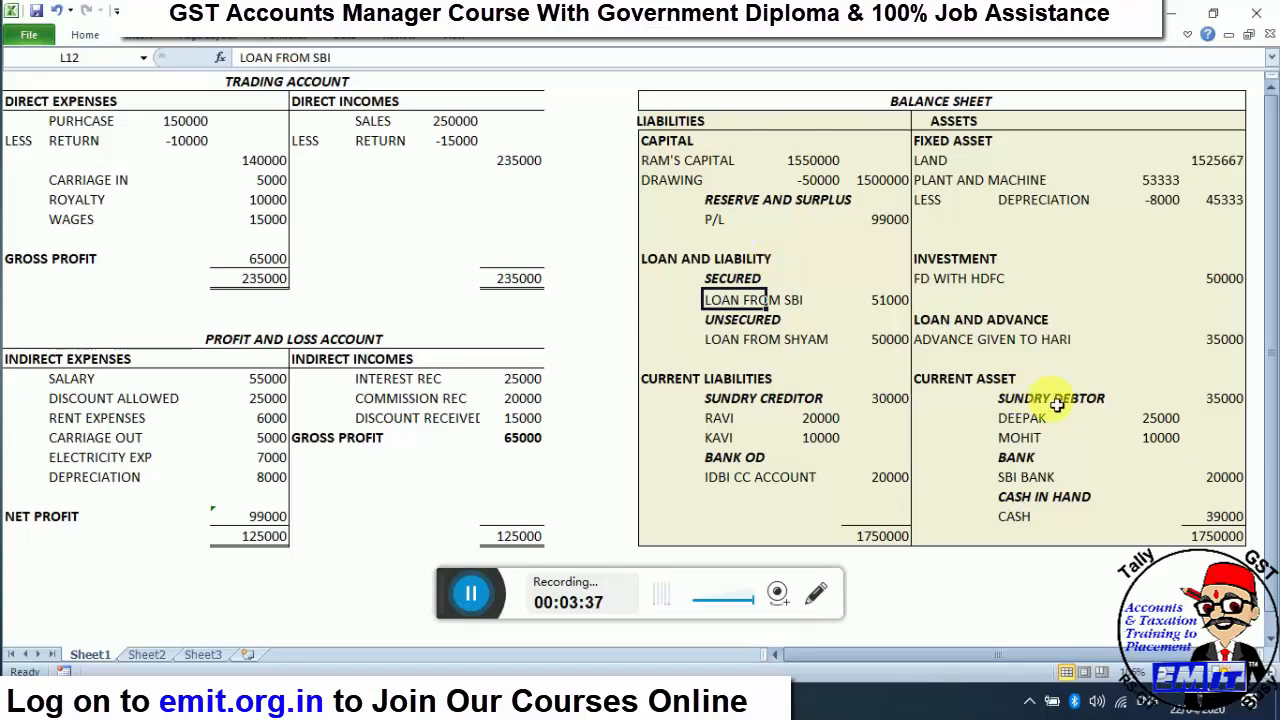
pyautogui.moveTo(676, 388); pyautogui.dragTo(779, 385)
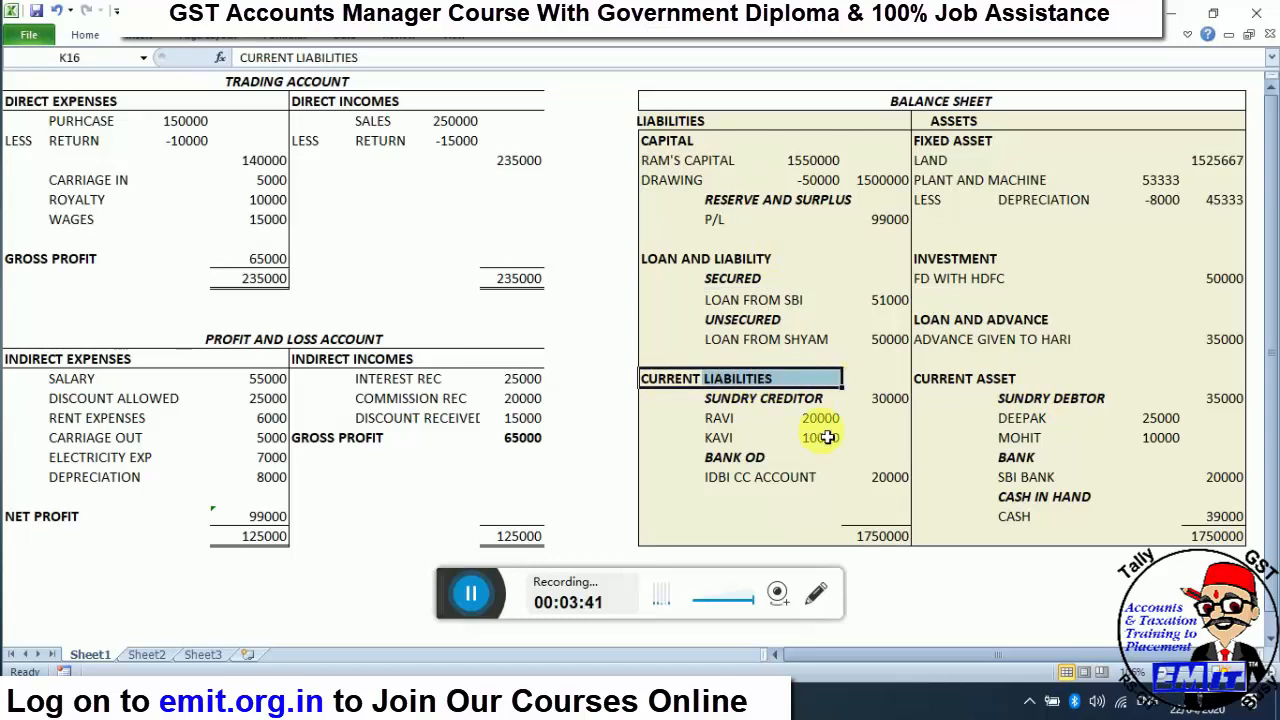
pyautogui.click(718, 397)
pyautogui.click(665, 438)
pyautogui.click(655, 400)
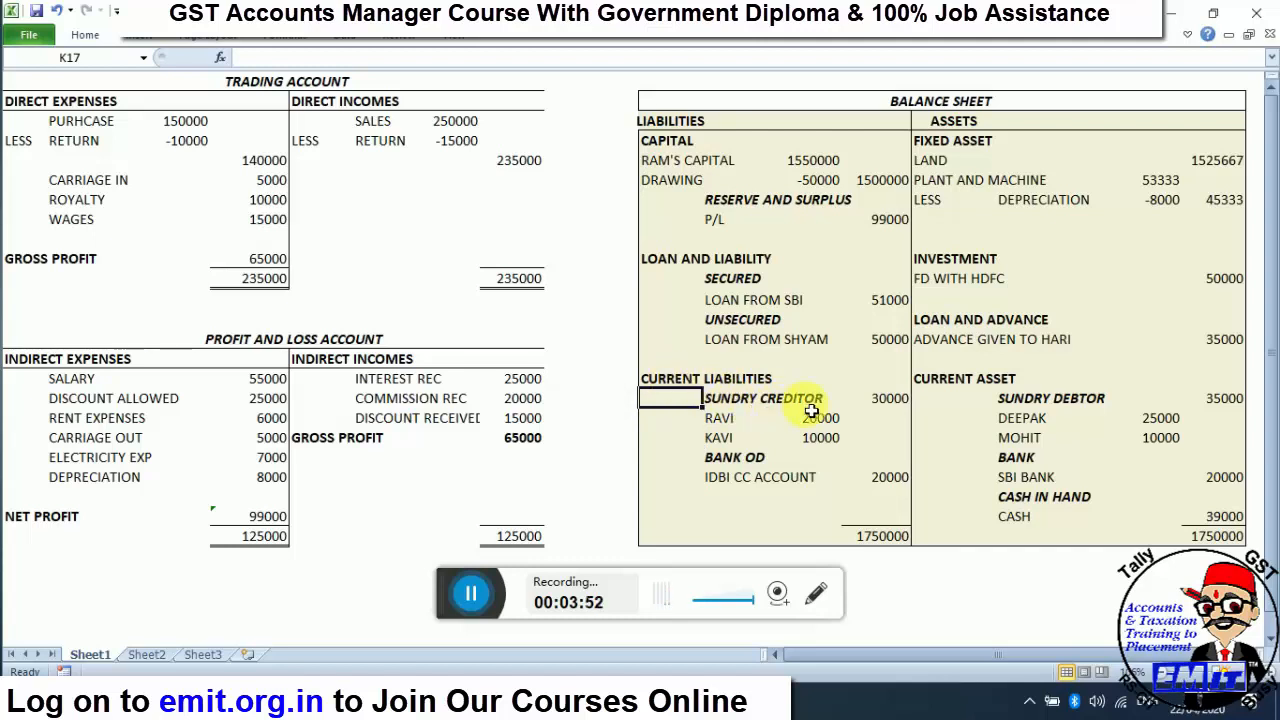
# - Examine the capital section with its drawing and P/L entries, and the secured SBI loan under loan and liability
pyautogui.click(708, 164)
pyautogui.click(664, 165)
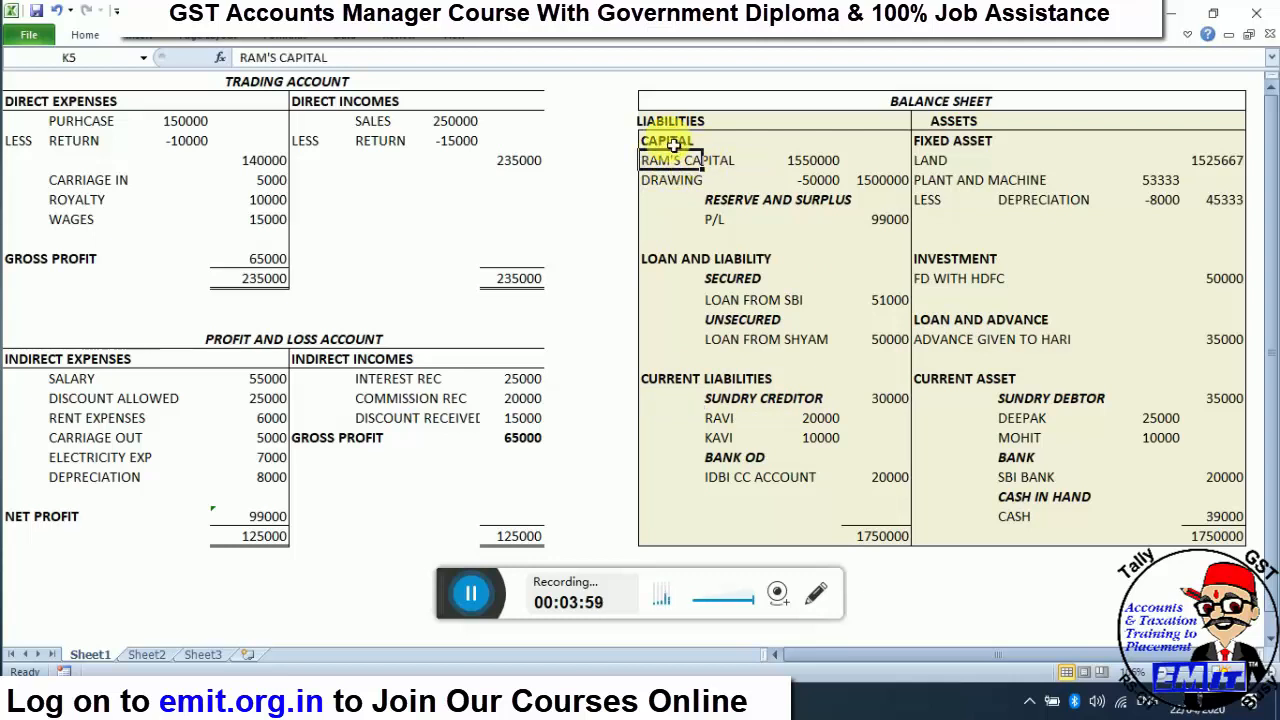
pyautogui.click(726, 219)
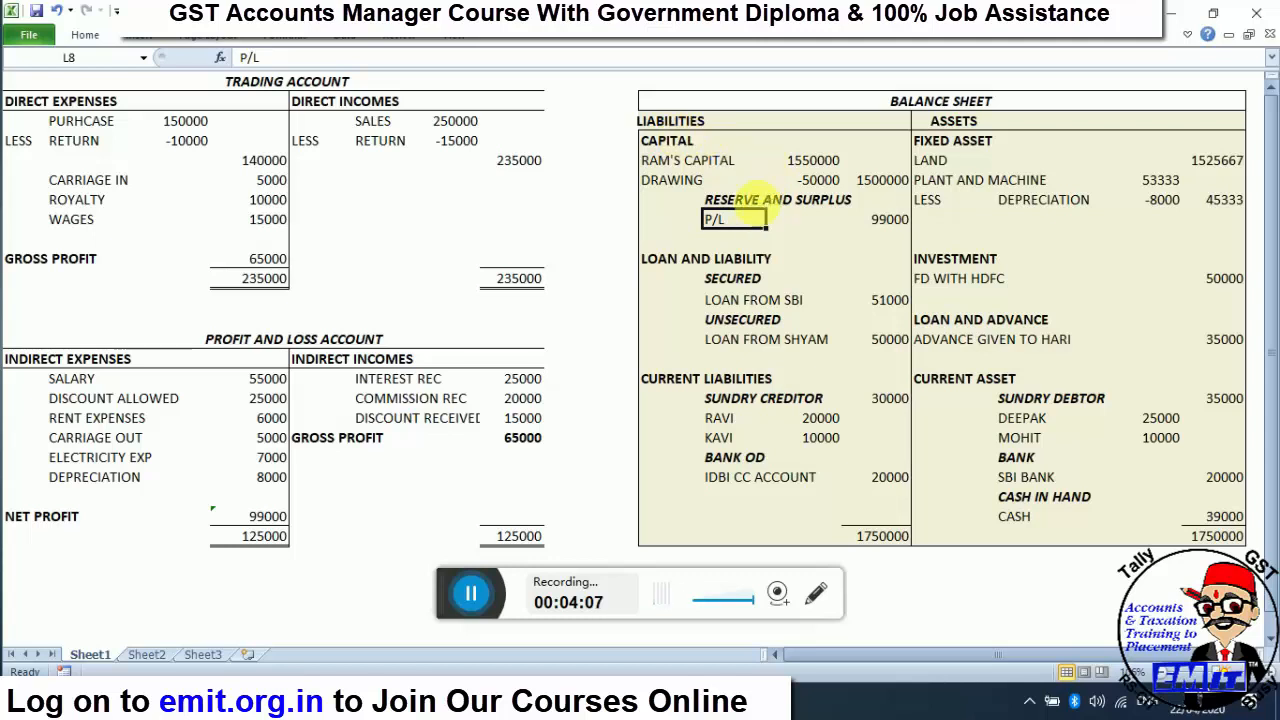
pyautogui.click(665, 141)
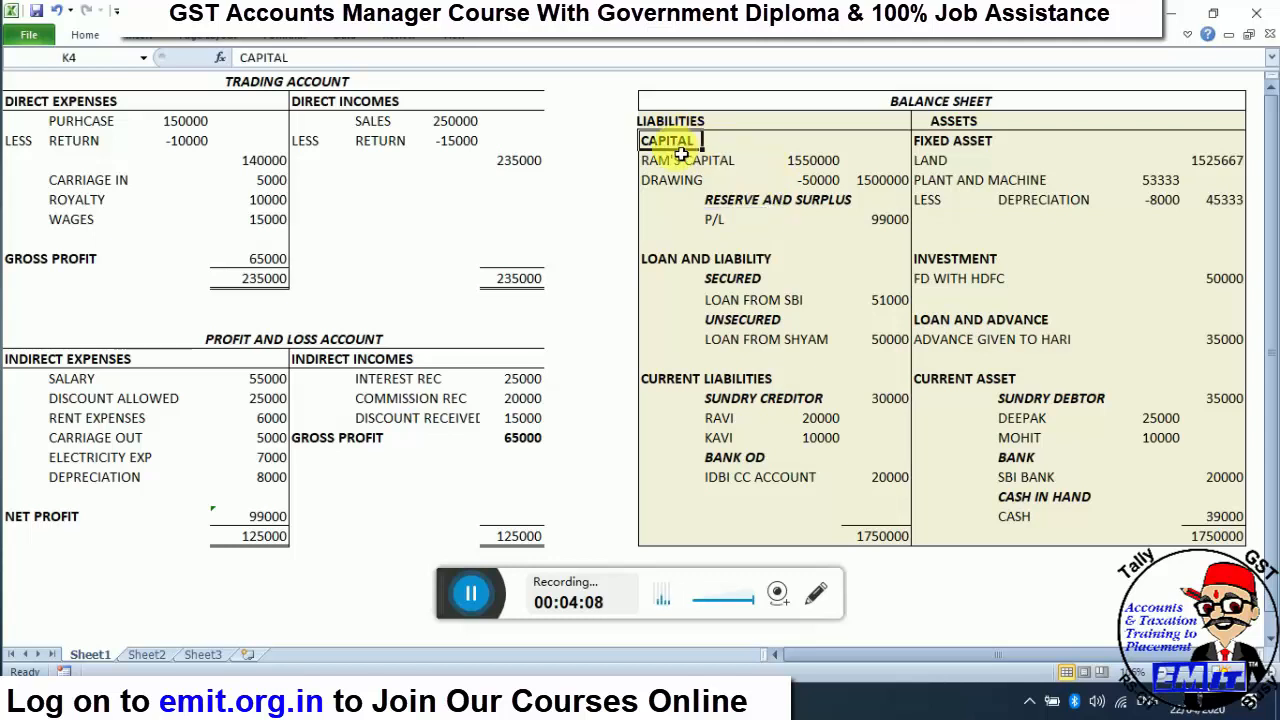
pyautogui.click(733, 200)
pyautogui.click(735, 222)
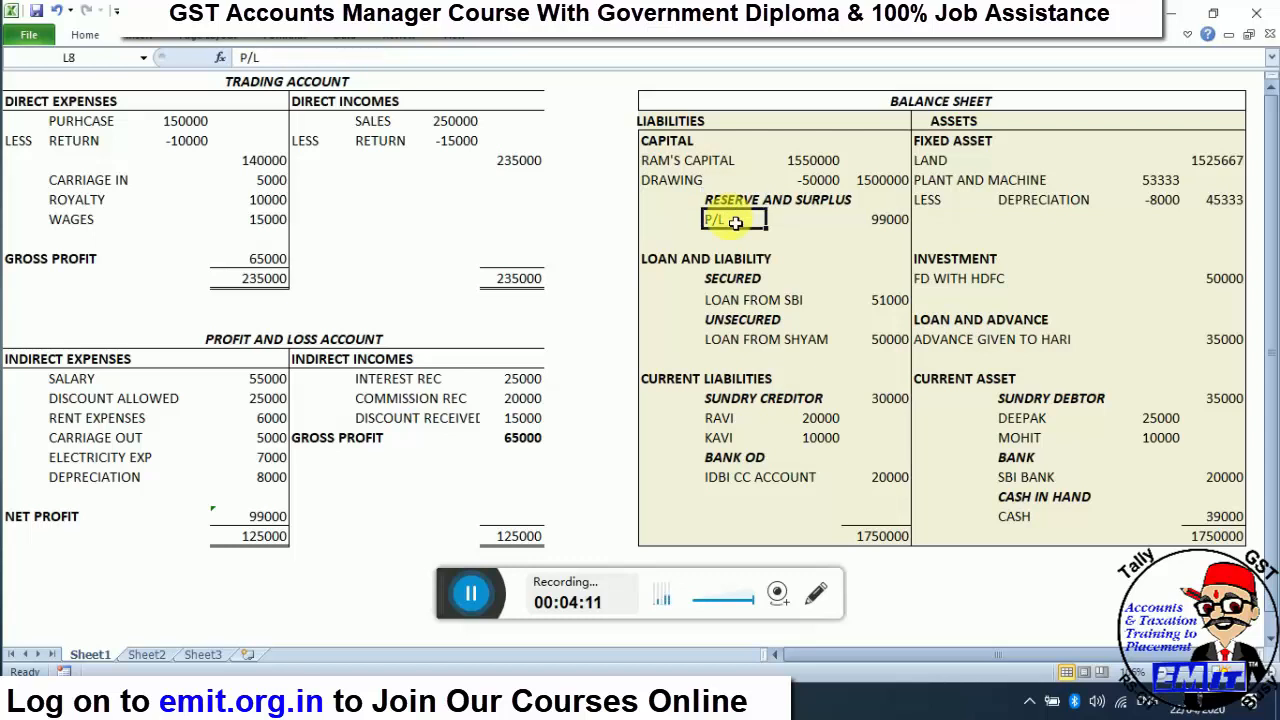
pyautogui.moveTo(676, 162); pyautogui.dragTo(687, 185)
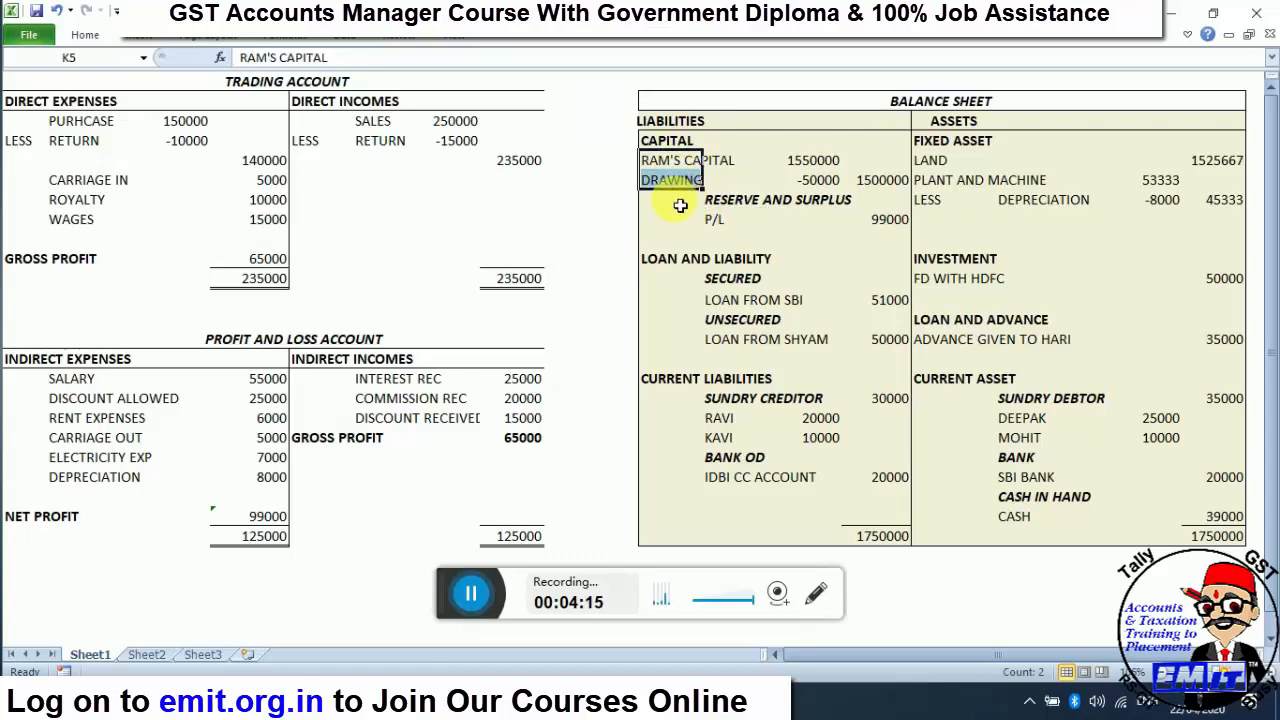
pyautogui.click(664, 141)
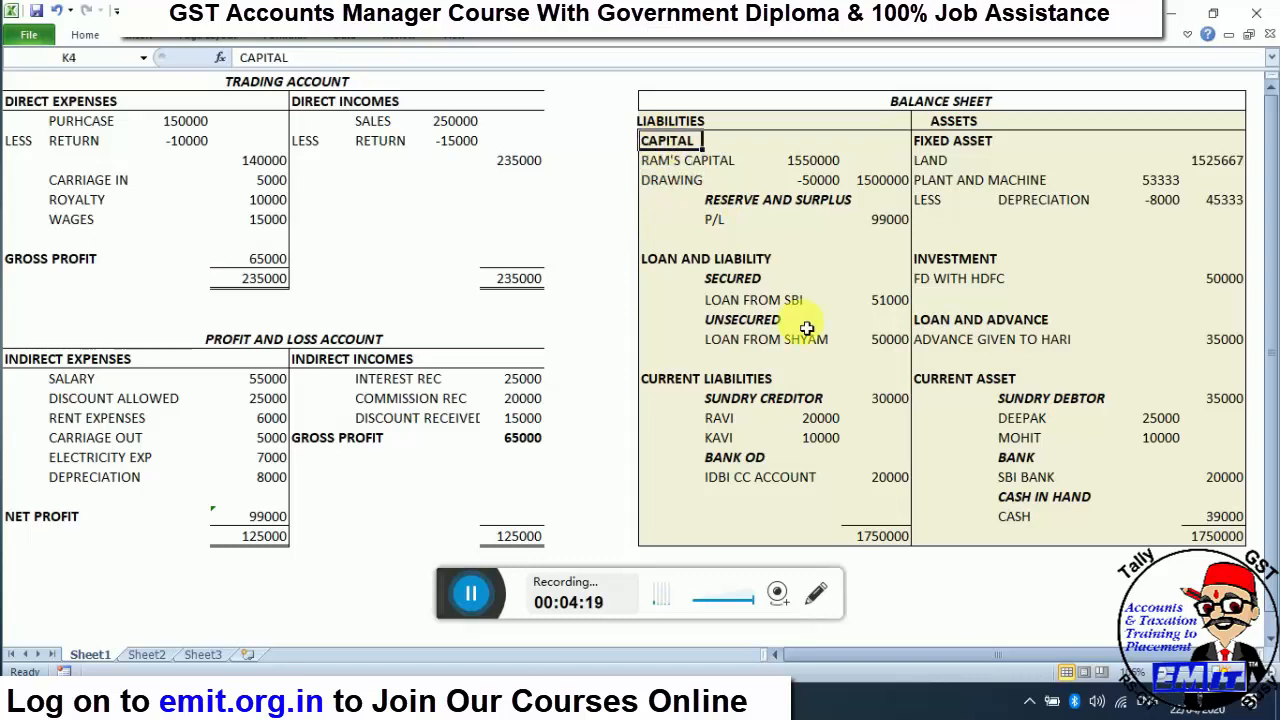
pyautogui.click(650, 262)
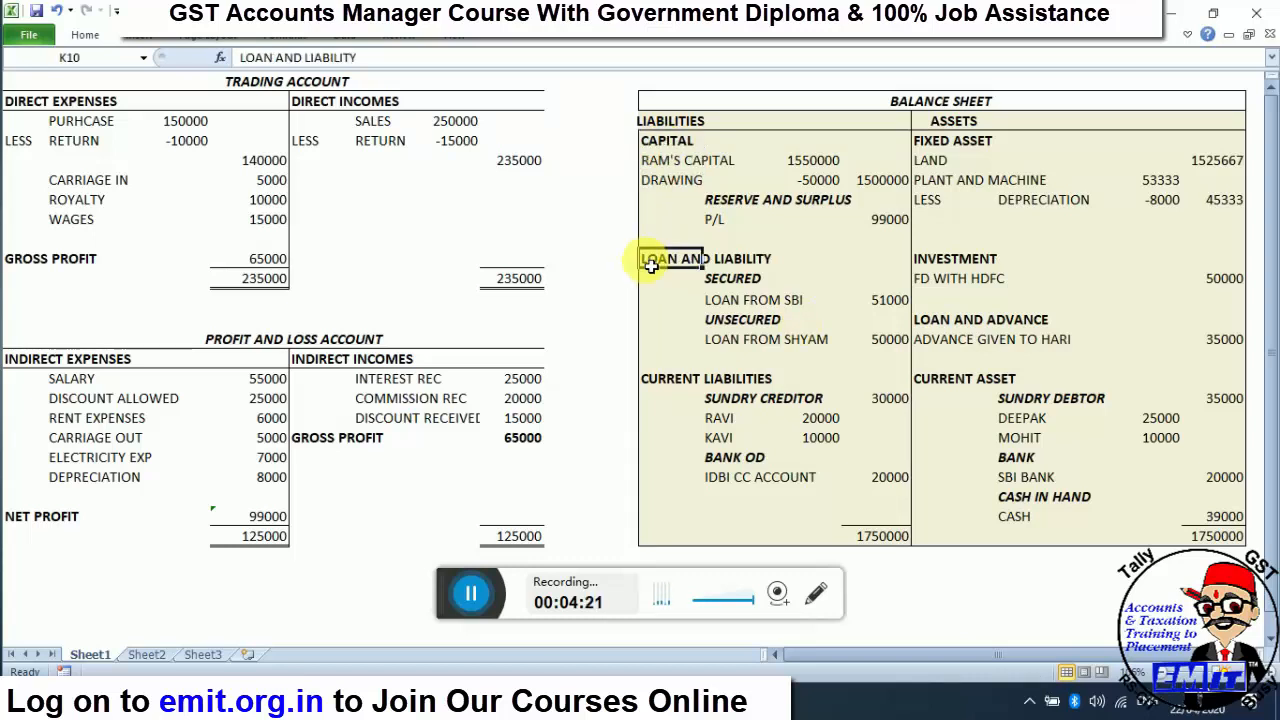
pyautogui.click(740, 285)
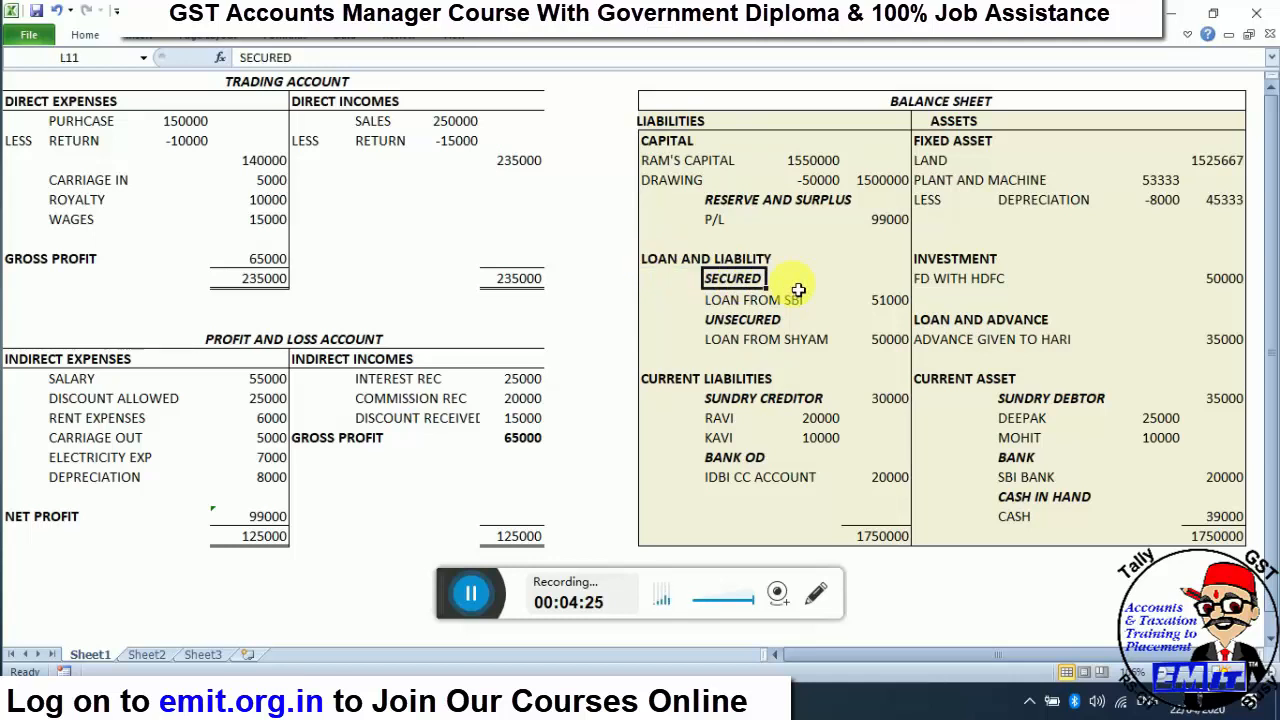
pyautogui.click(735, 300)
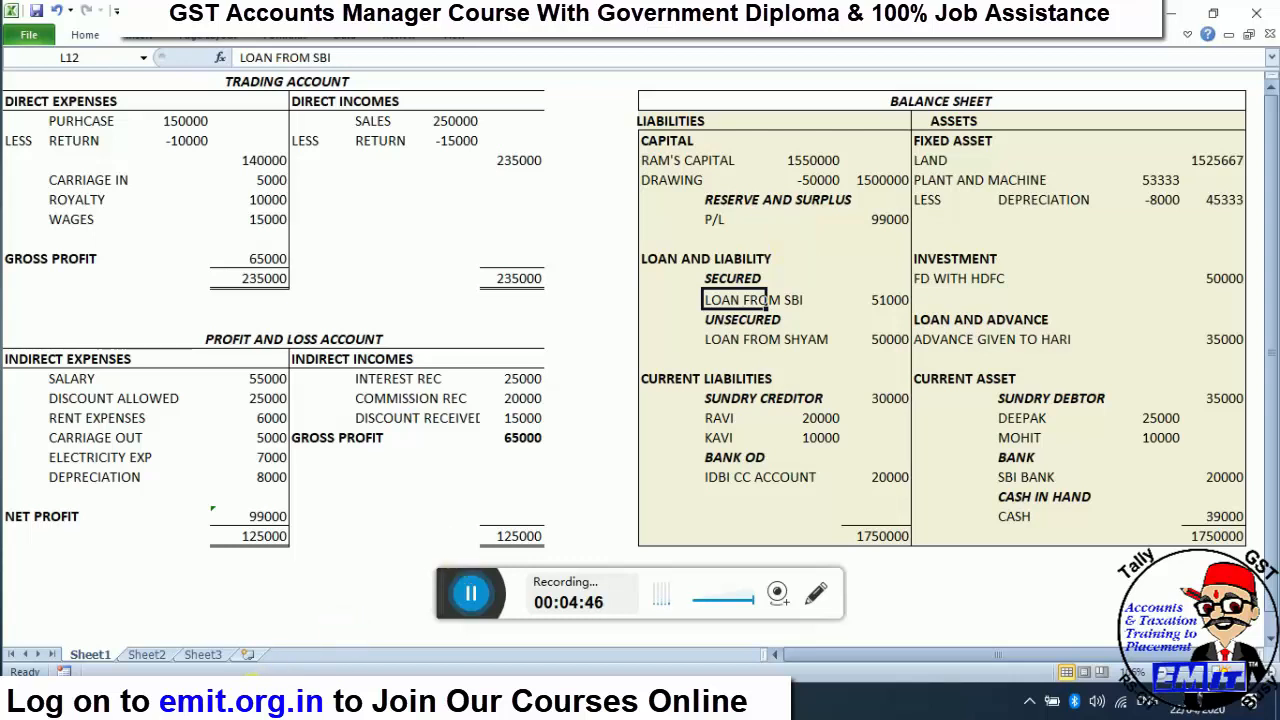
# - Switch to Tally.ERP 9 and open the account Groups options for the EMIT E-LEARNING company
pyautogui.click(251, 693)
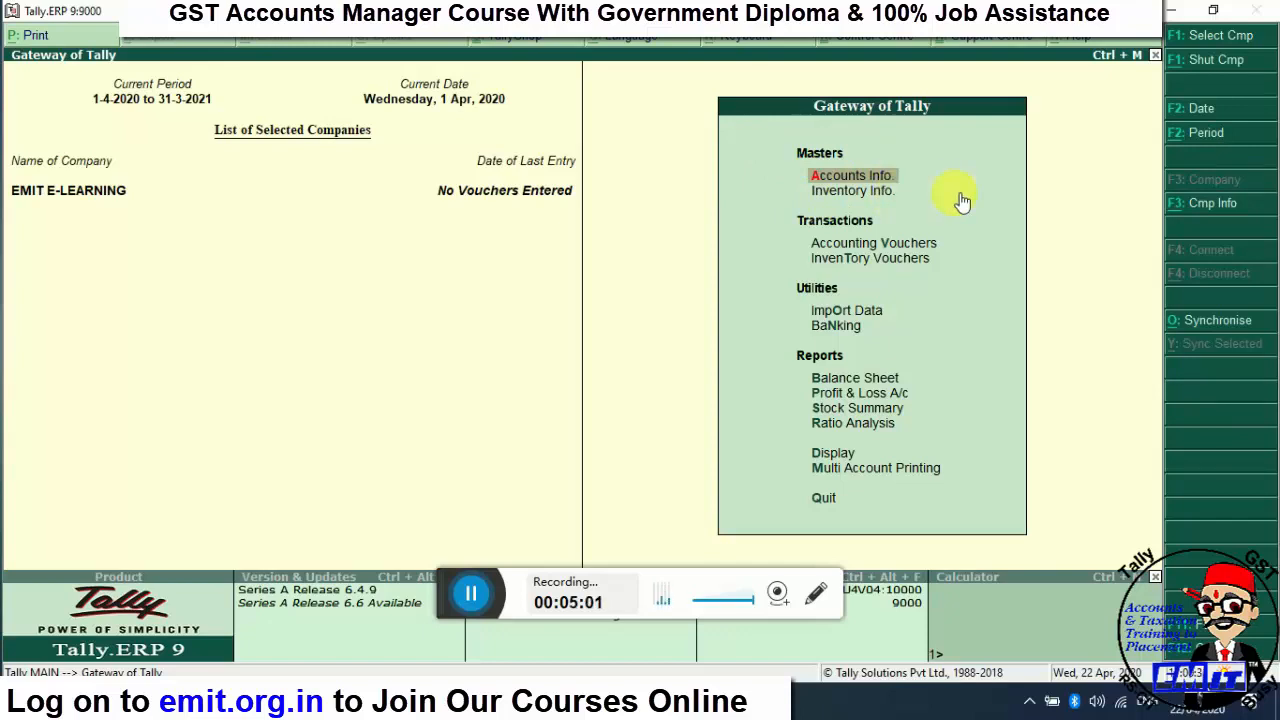
pyautogui.press('Down')
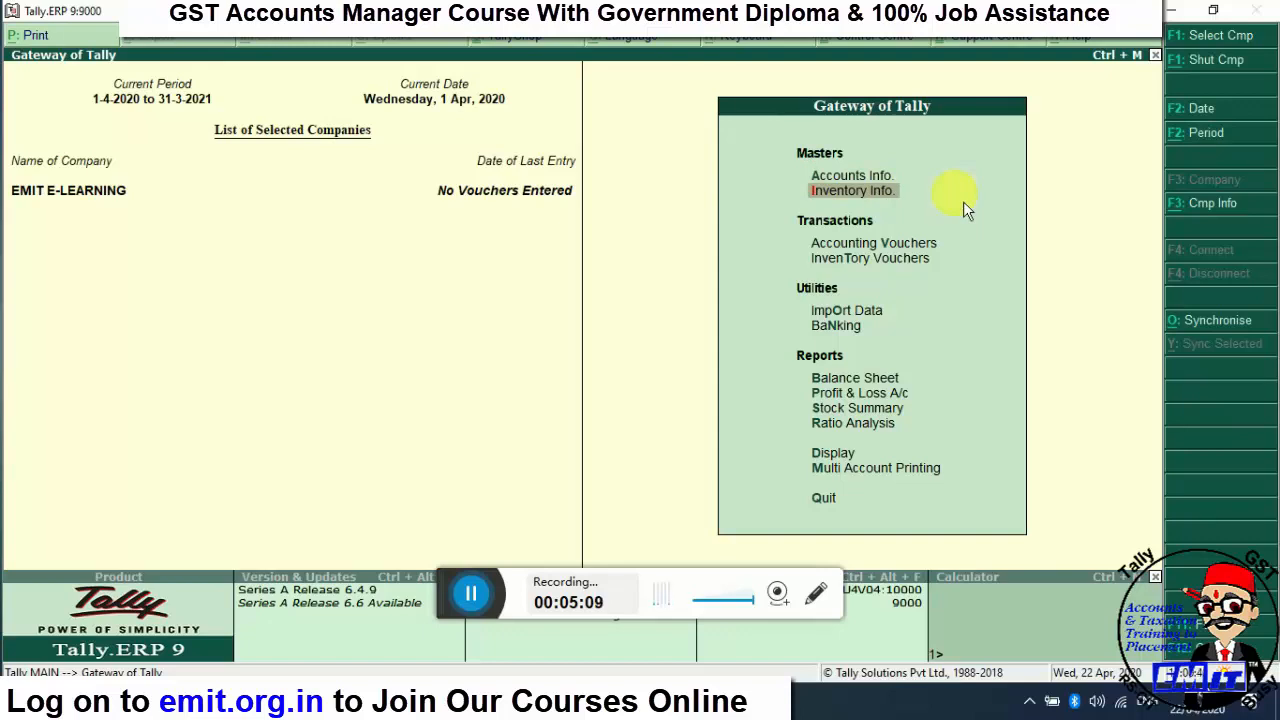
pyautogui.press('Up')
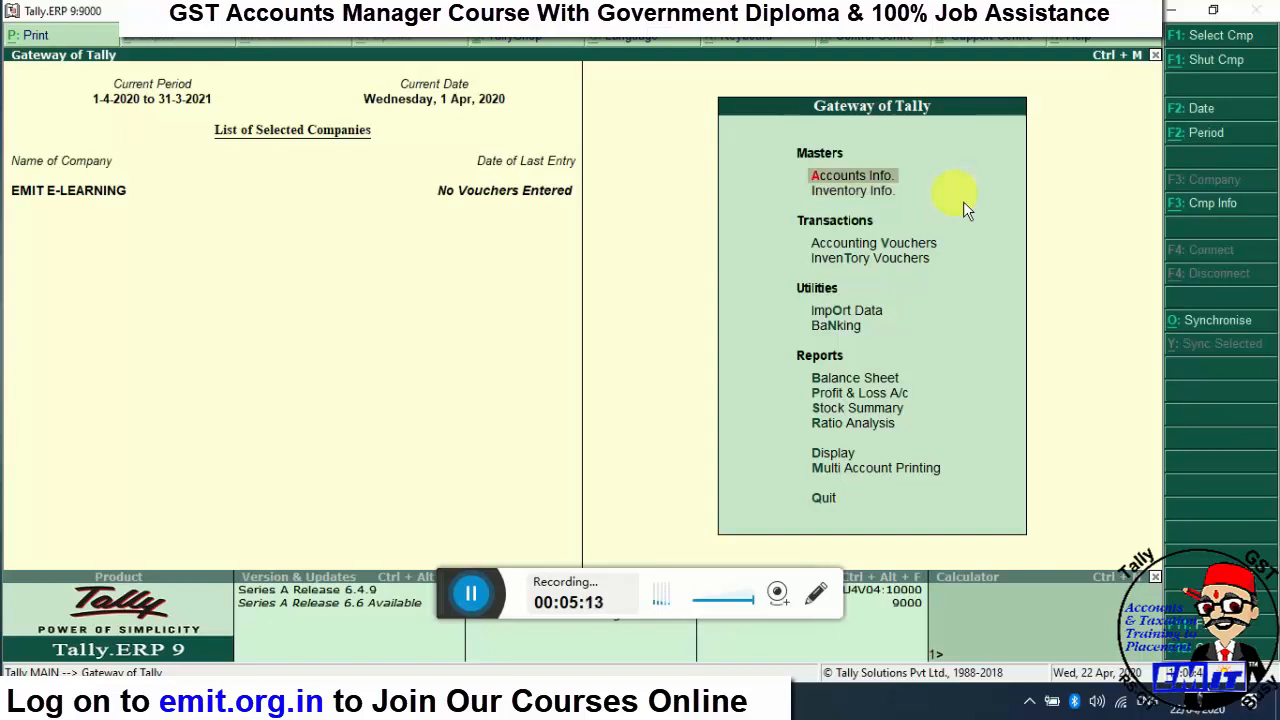
pyautogui.press('Return')
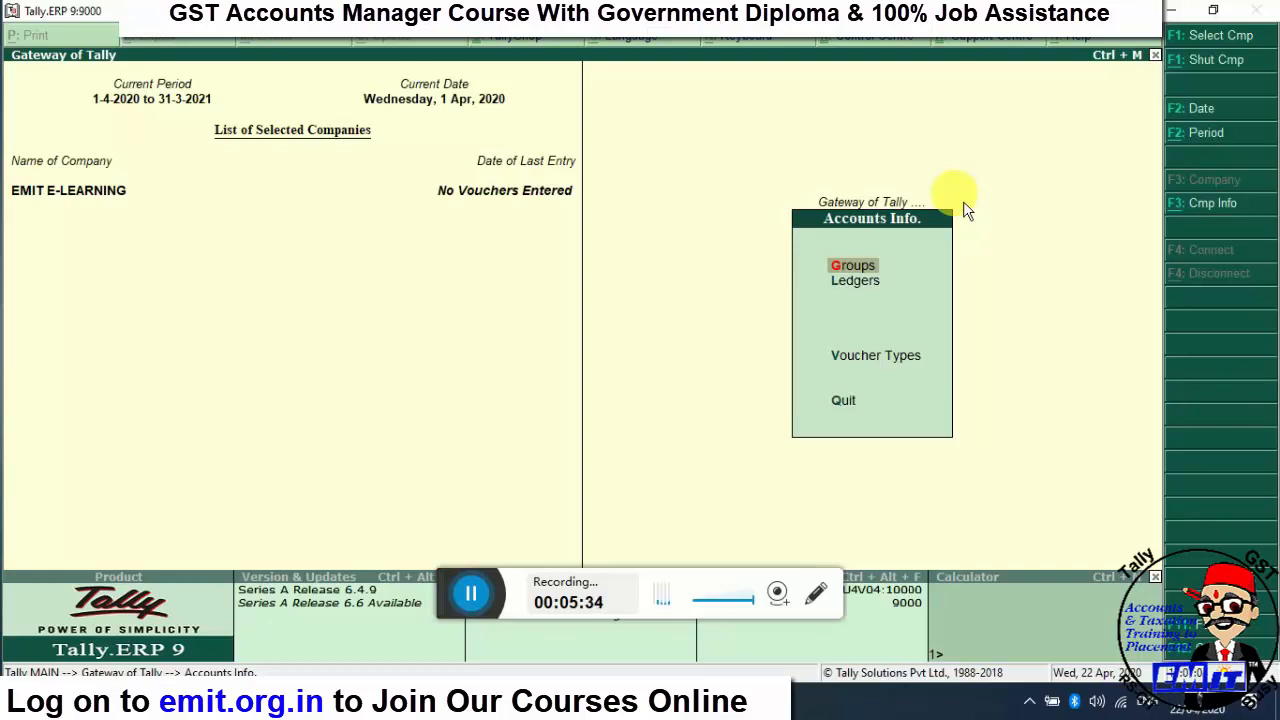
pyautogui.press('Down')
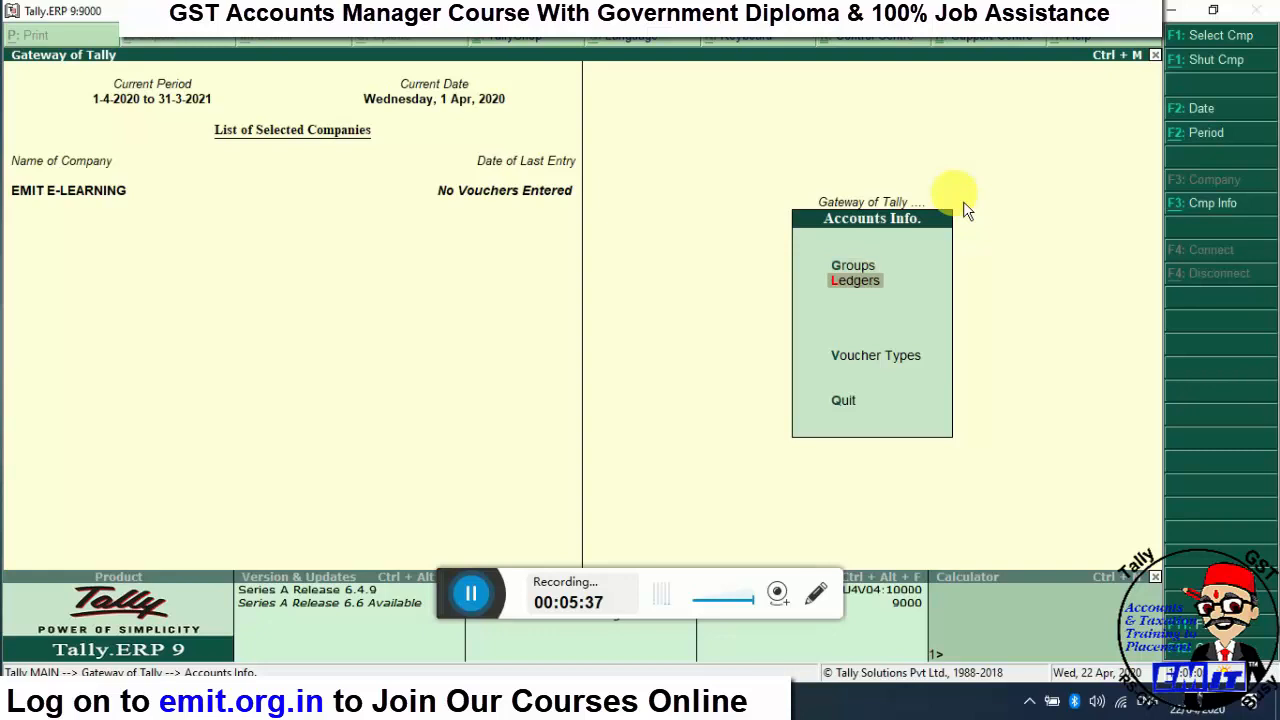
pyautogui.press('Up')
pyautogui.press('Return')
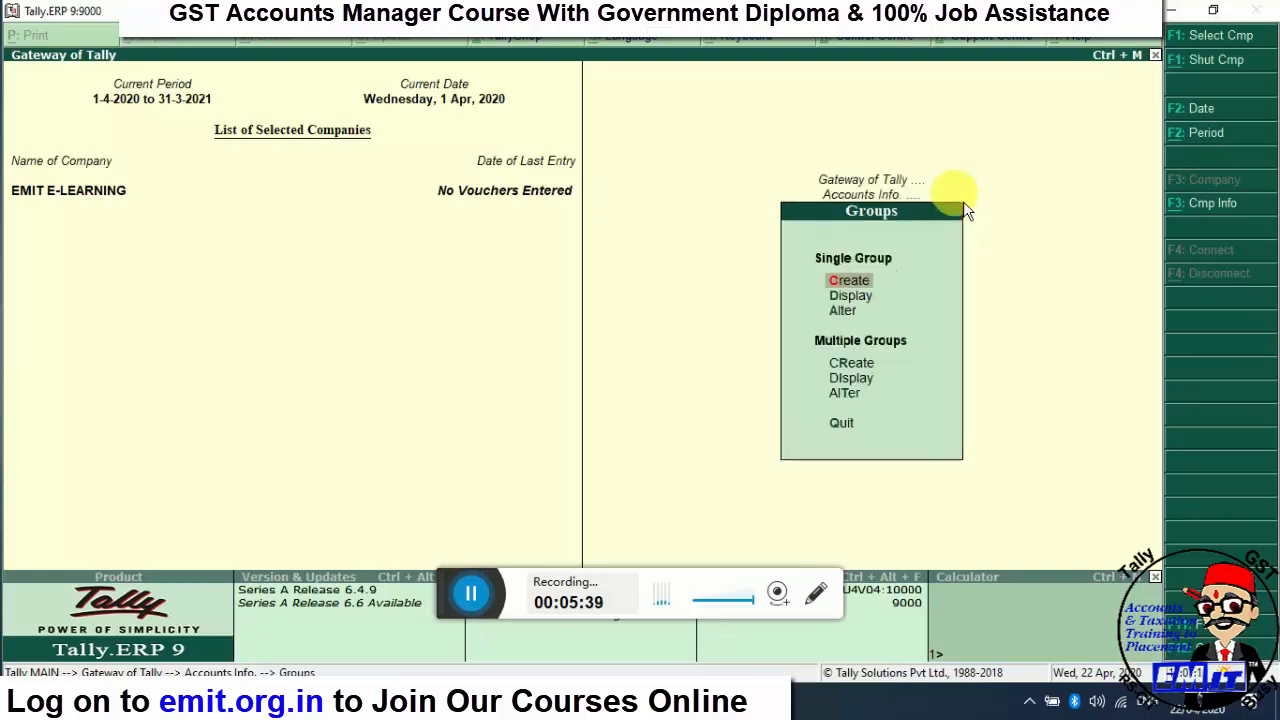
pyautogui.press('Down')
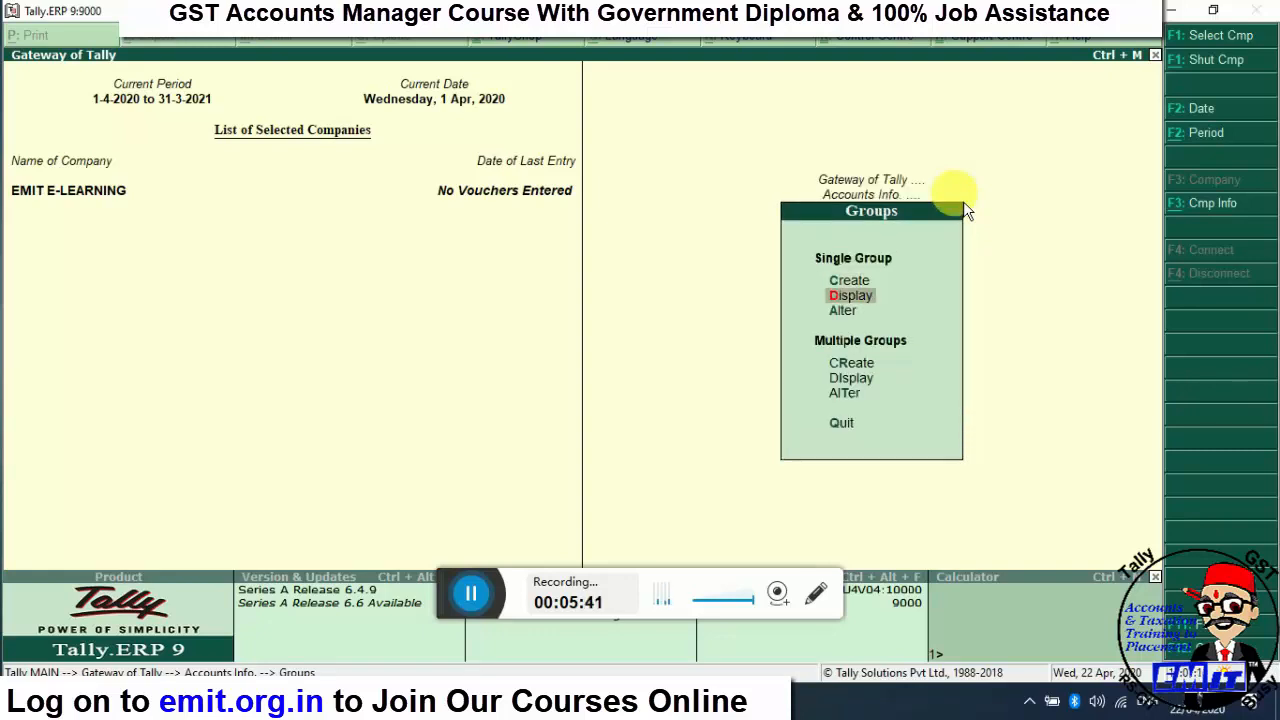
pyautogui.press('Up')
pyautogui.press('Down')
pyautogui.press('Down')
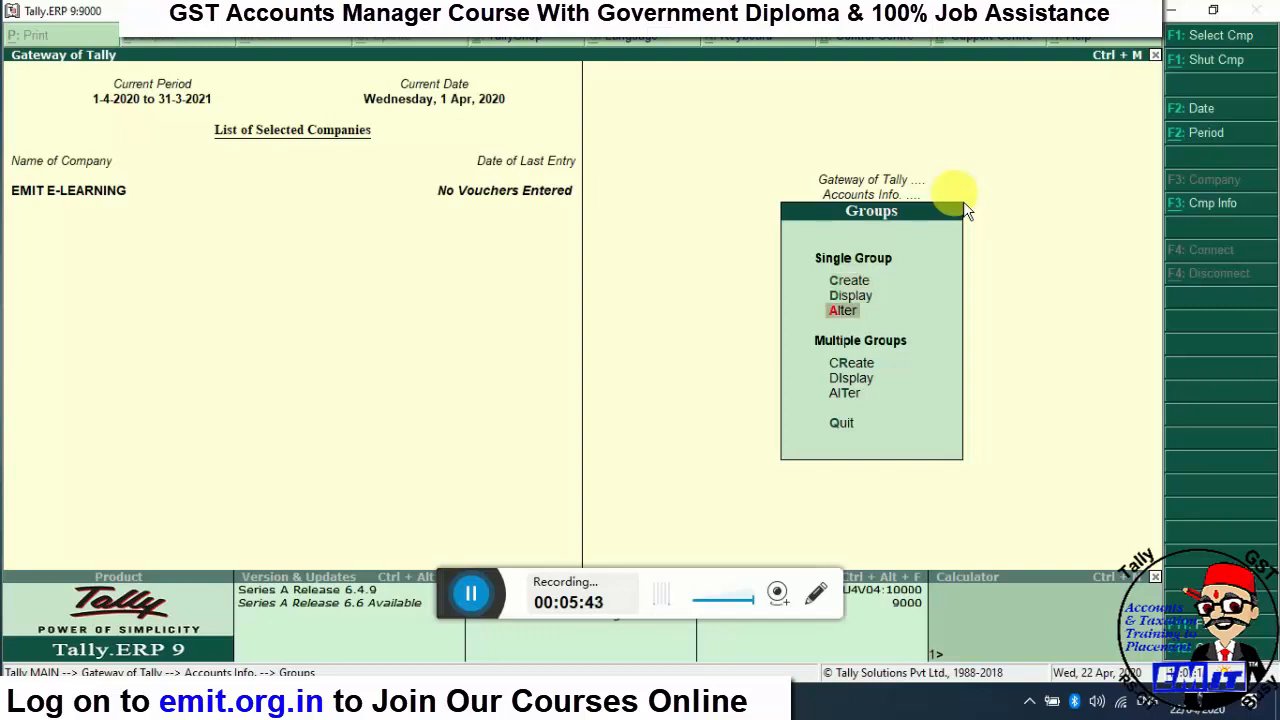
pyautogui.press('Up')
pyautogui.press('Up')
pyautogui.press('Down')
pyautogui.press('Down')
pyautogui.press('Down')
pyautogui.press('Down')
pyautogui.press('Up')
pyautogui.press('Down')
pyautogui.press('Down')
pyautogui.press('Up')
pyautogui.press('Up')
pyautogui.press('Up')
pyautogui.press('Up')
pyautogui.press('Up')
pyautogui.press('Up')
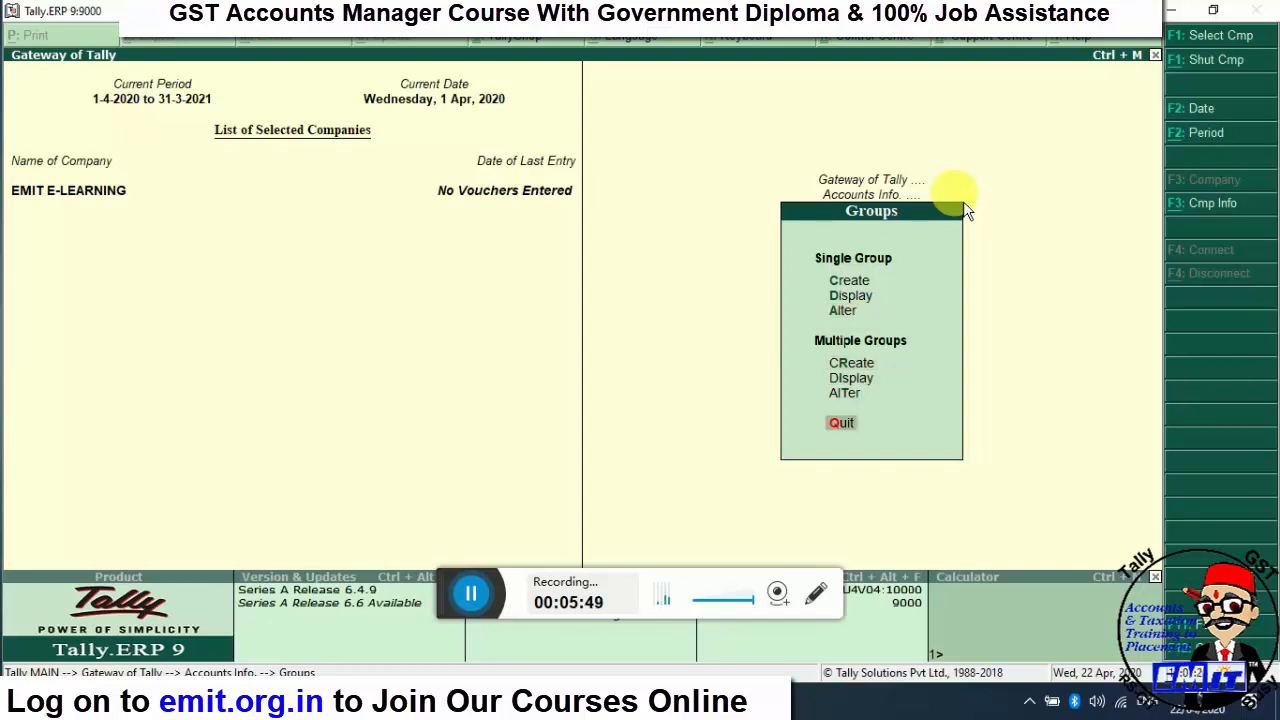
pyautogui.press('Down')
pyautogui.press('Down')
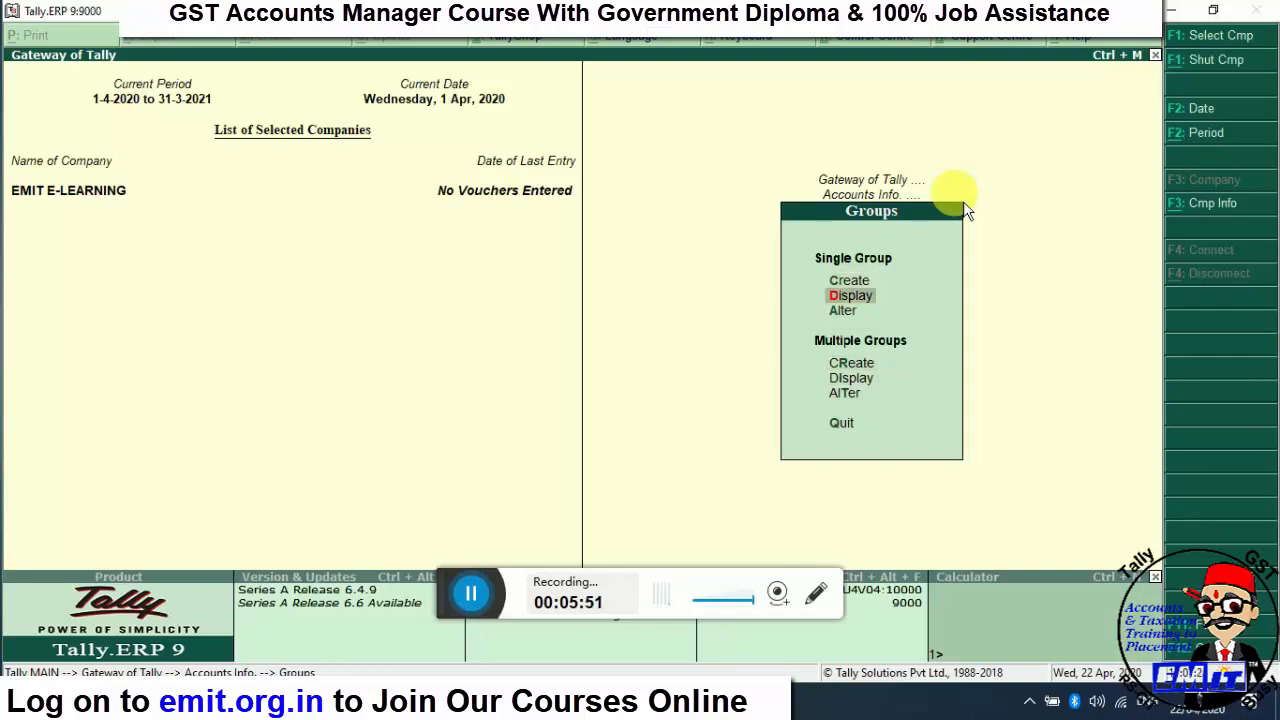
pyautogui.press('Up')
pyautogui.press('Down')
pyautogui.press('Down')
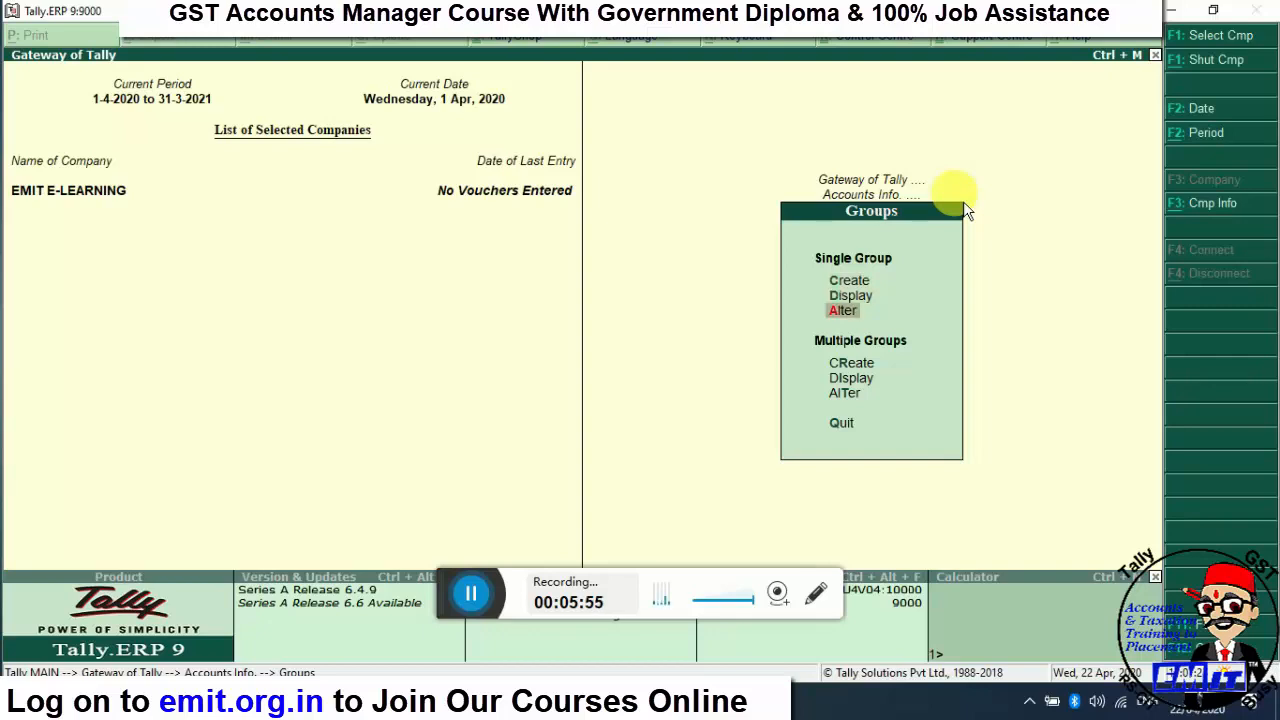
pyautogui.press('Up')
pyautogui.press('Down')
pyautogui.press('Up')
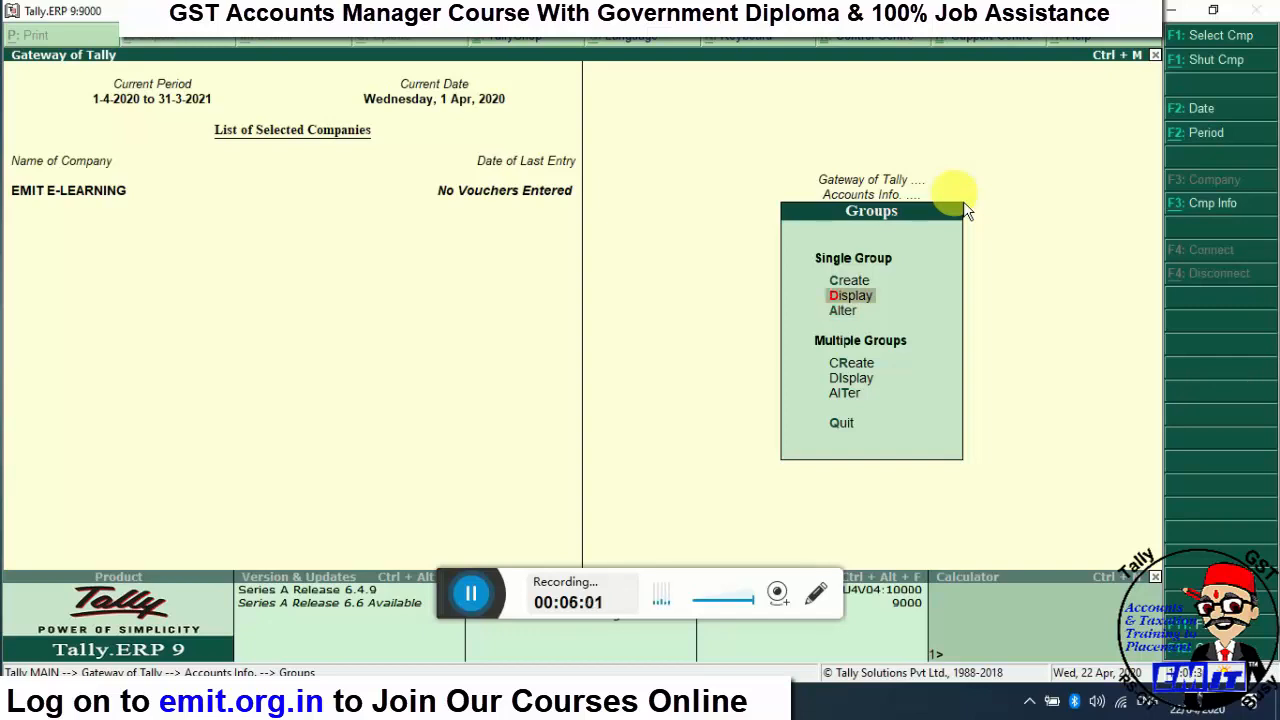
# - Open the list of account groups available for single-group display
pyautogui.press('Down')
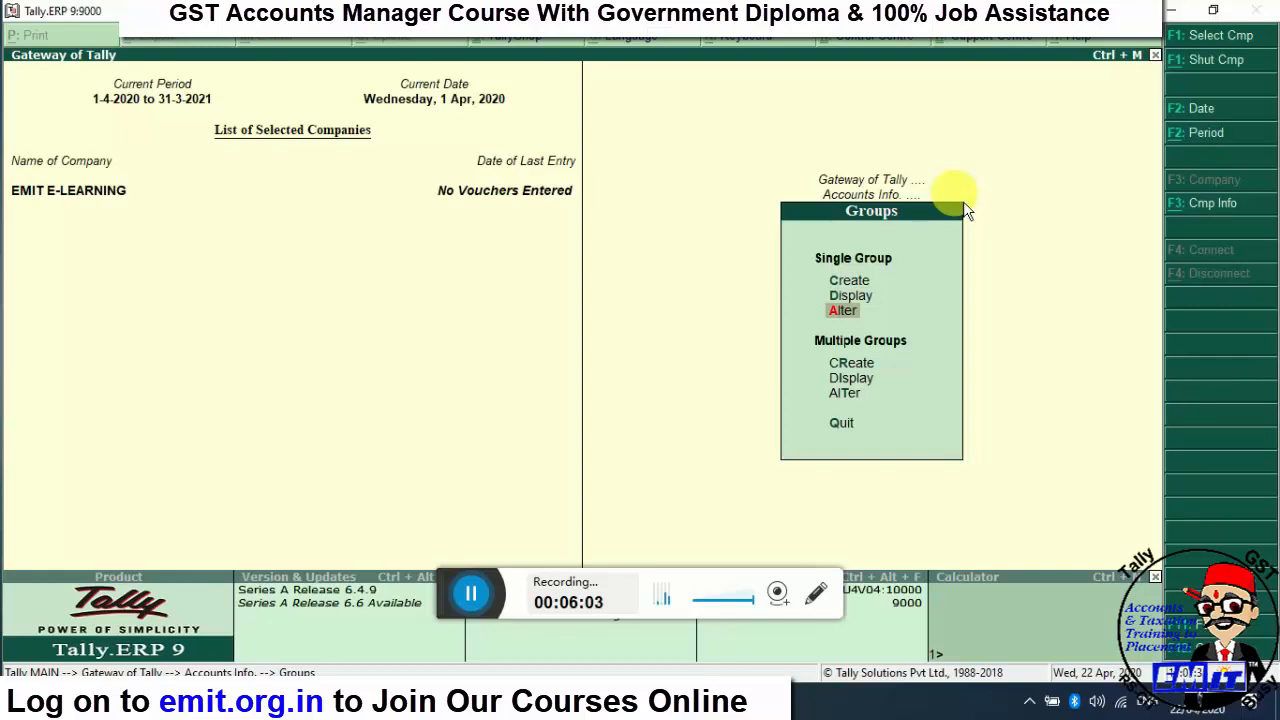
pyautogui.press('Up')
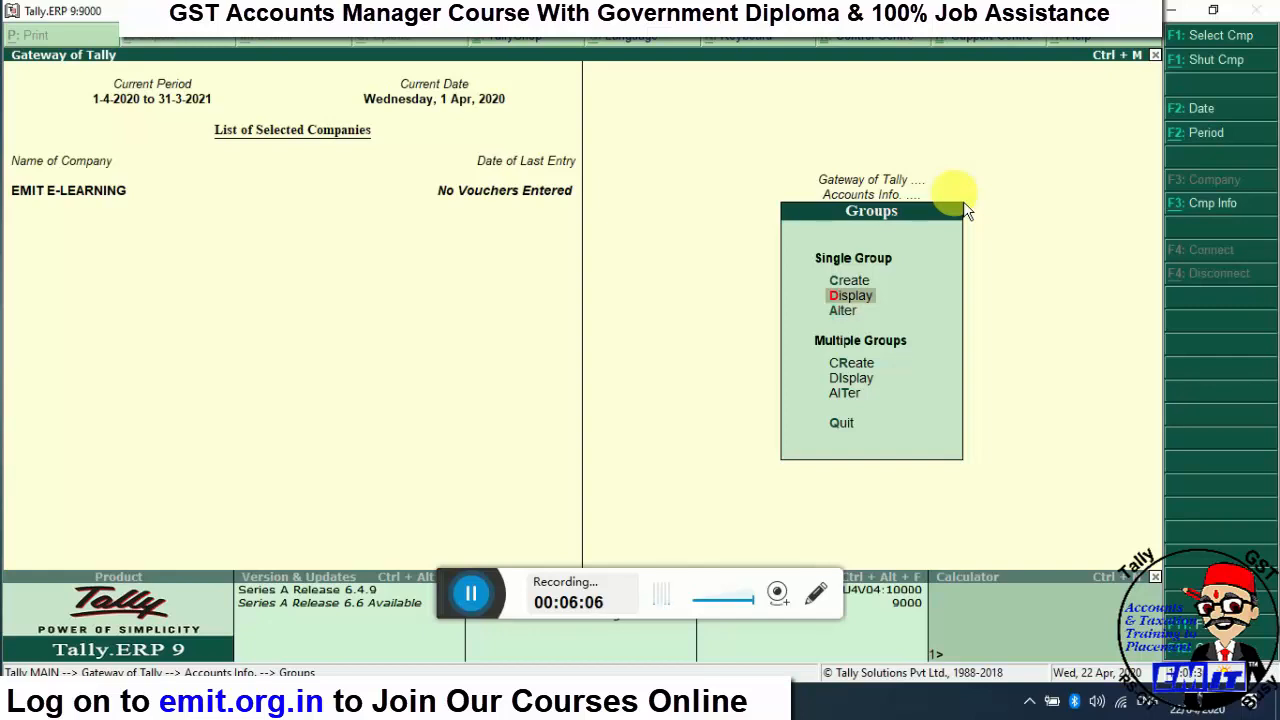
pyautogui.press('Down')
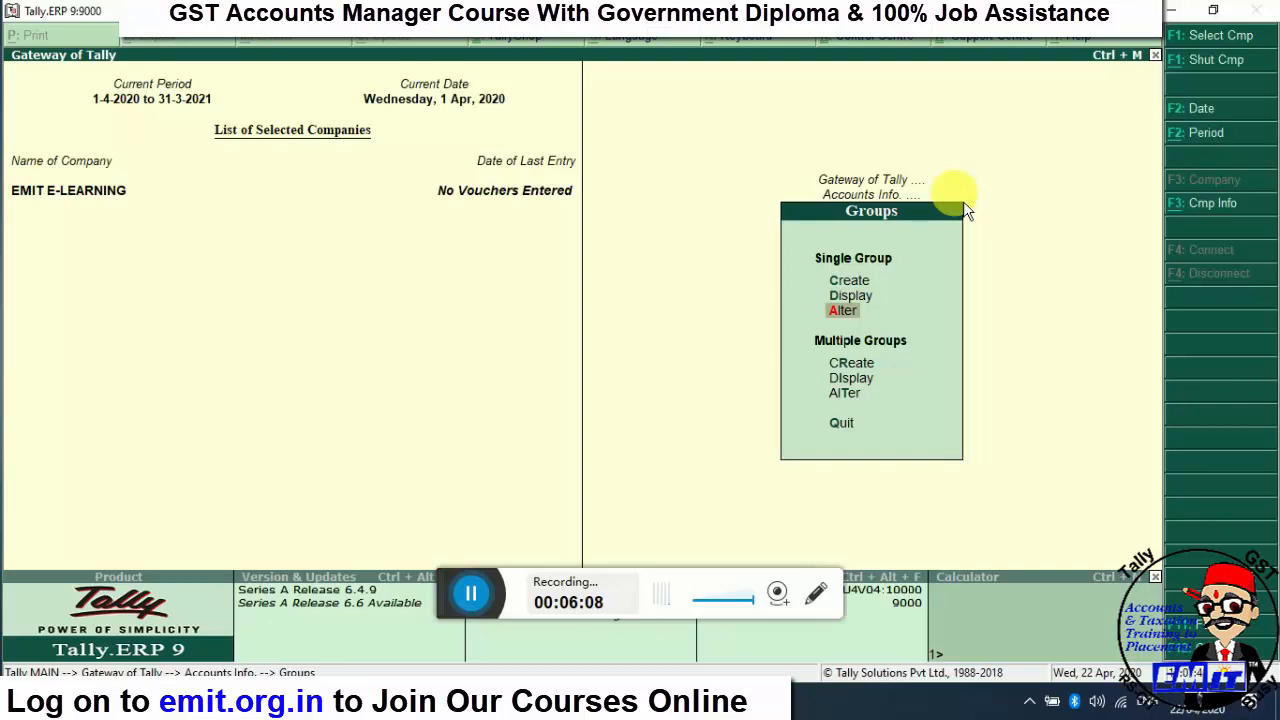
pyautogui.press('Up')
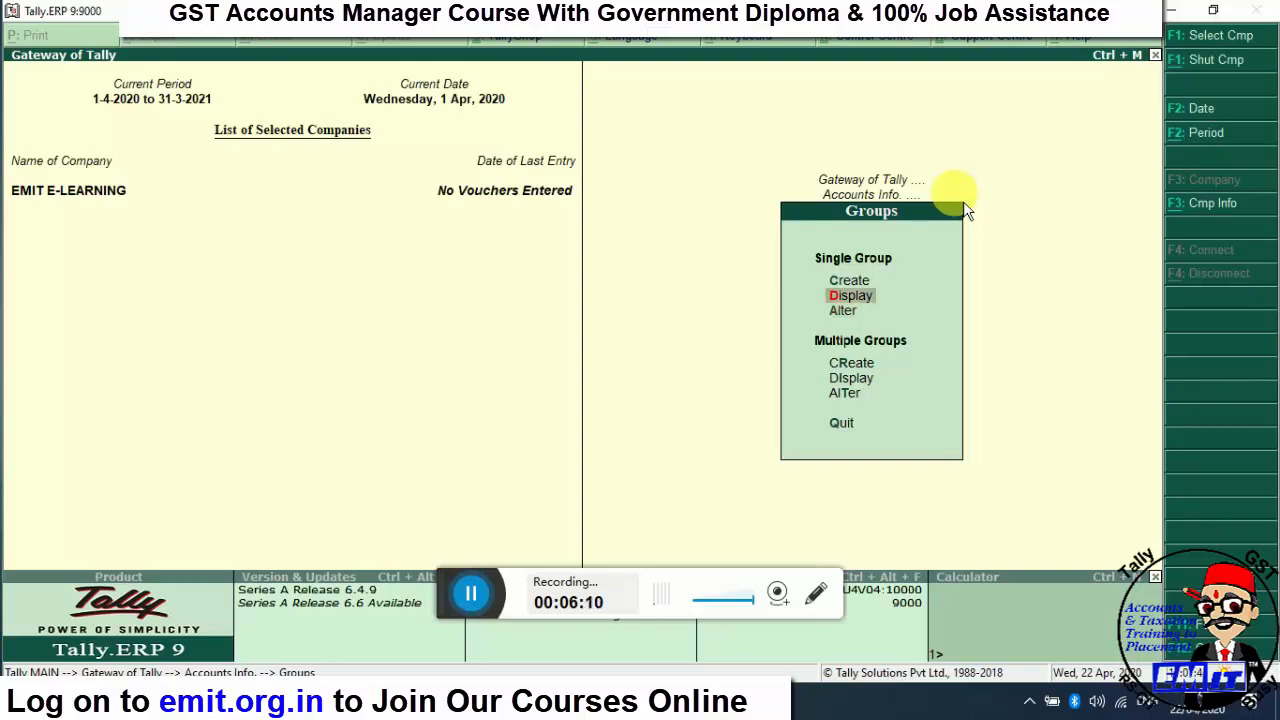
pyautogui.press('Return')
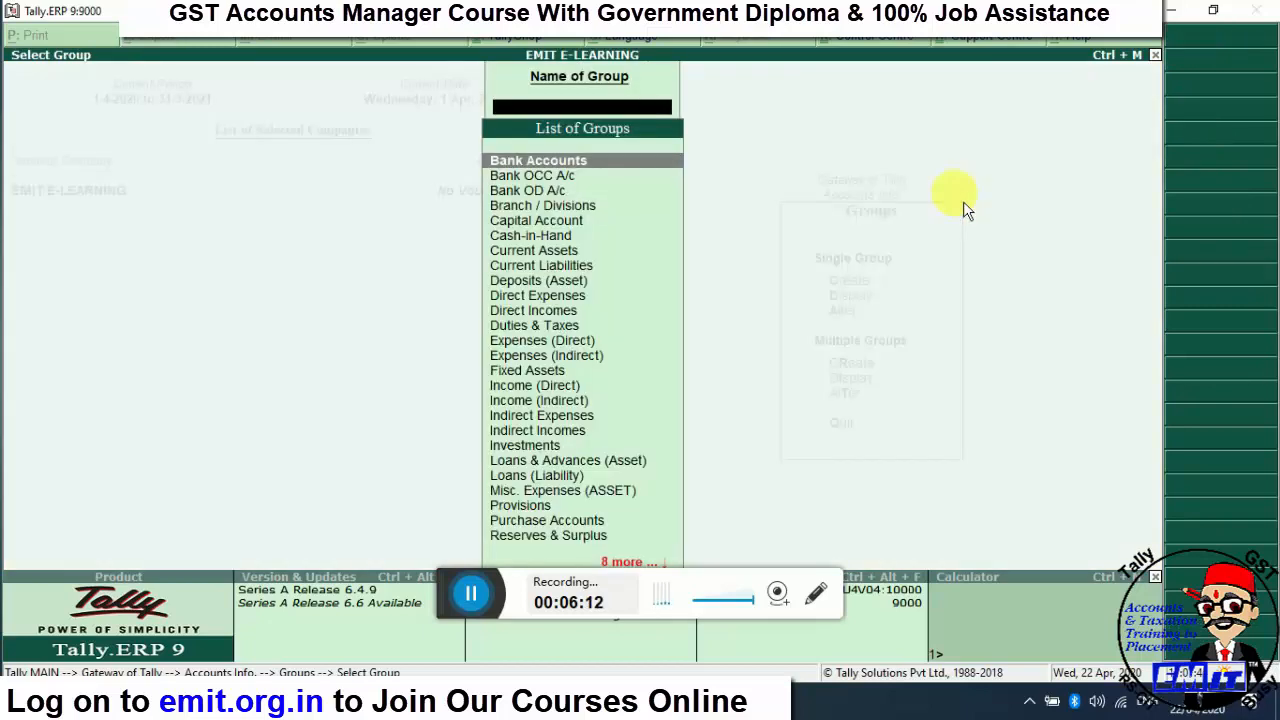
# - Display the Cash-in-Hand group to check its parent group, and return to the list of groups
pyautogui.press('Down')
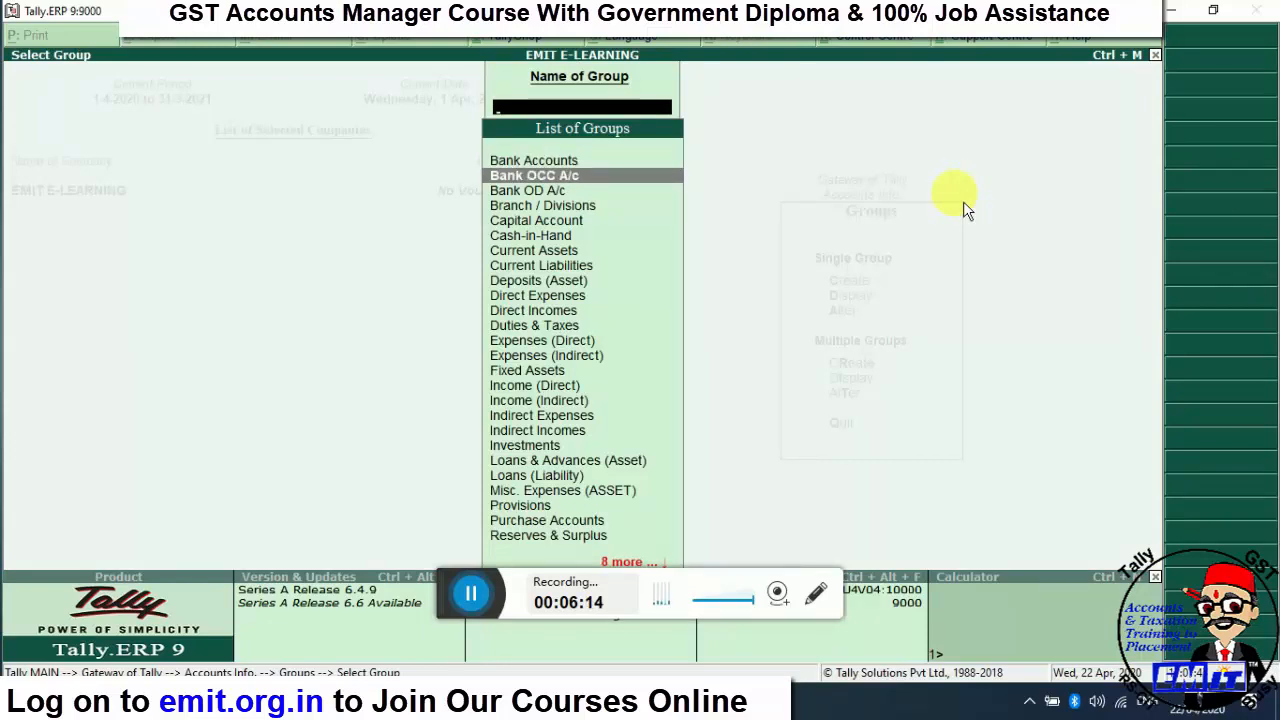
pyautogui.press('Down')
pyautogui.press('Up')
pyautogui.press('Down')
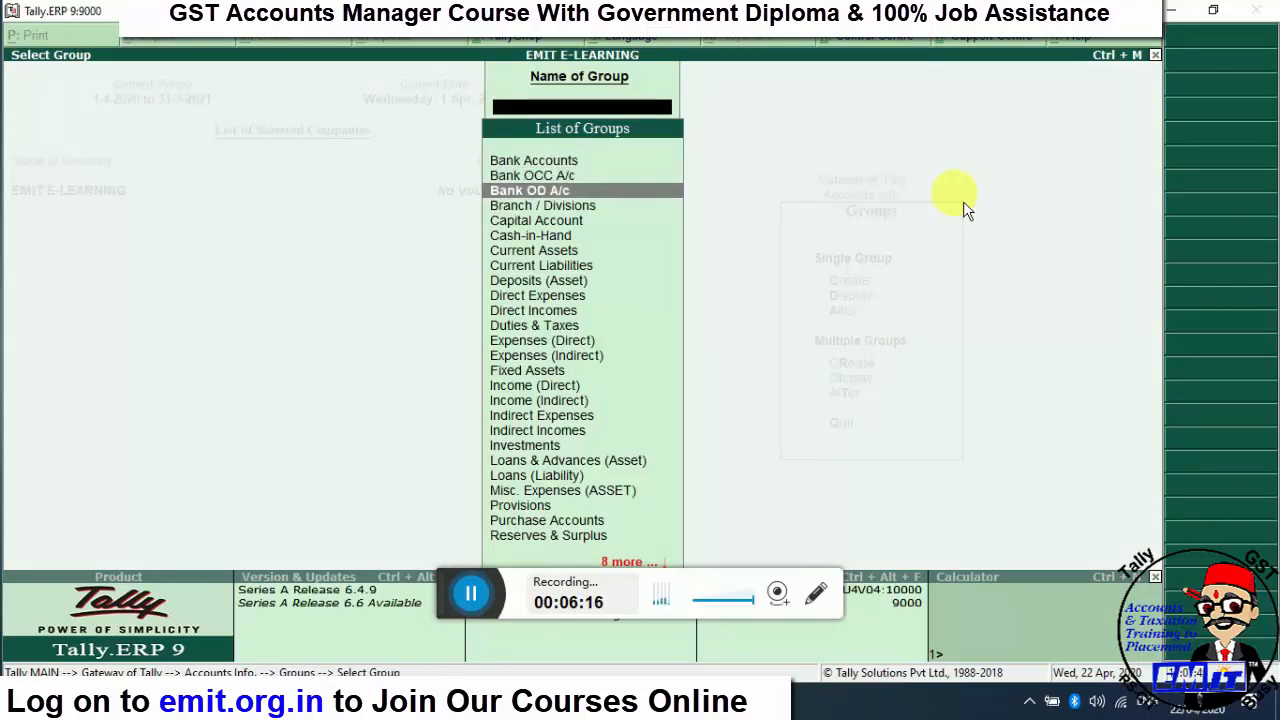
pyautogui.press('Down')
pyautogui.press('Down')
pyautogui.press('Down')
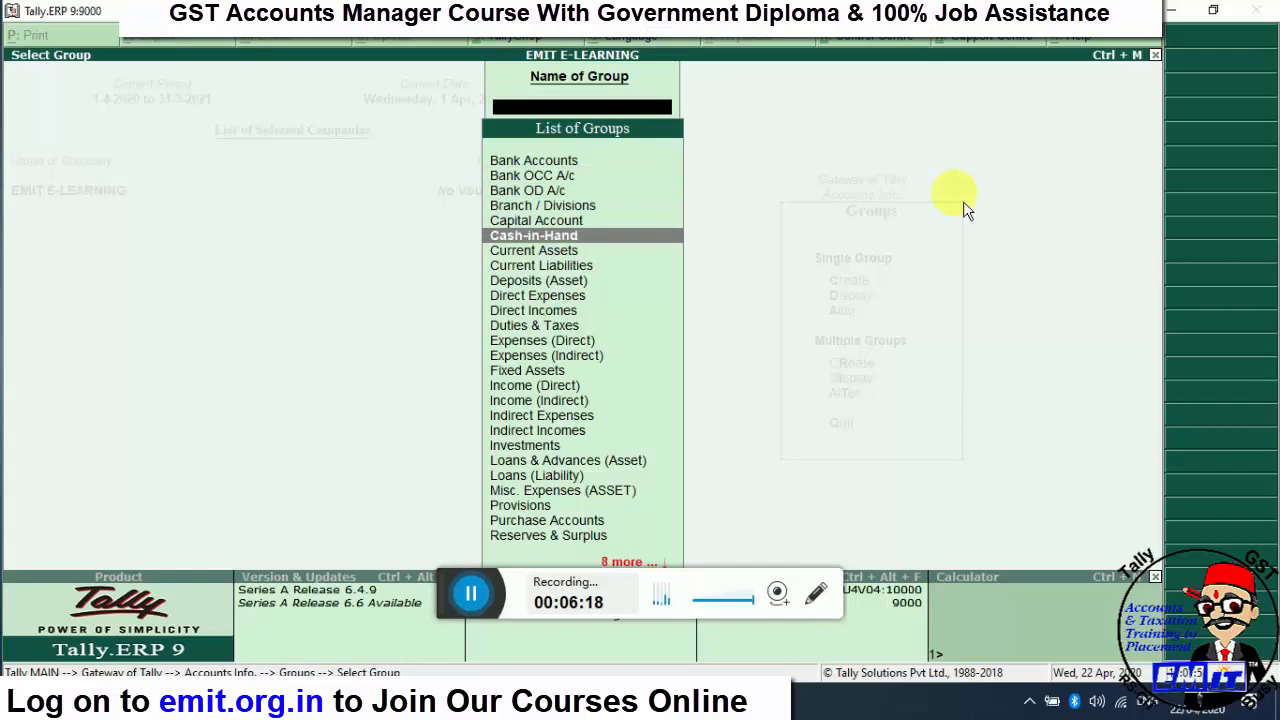
pyautogui.press('Return')
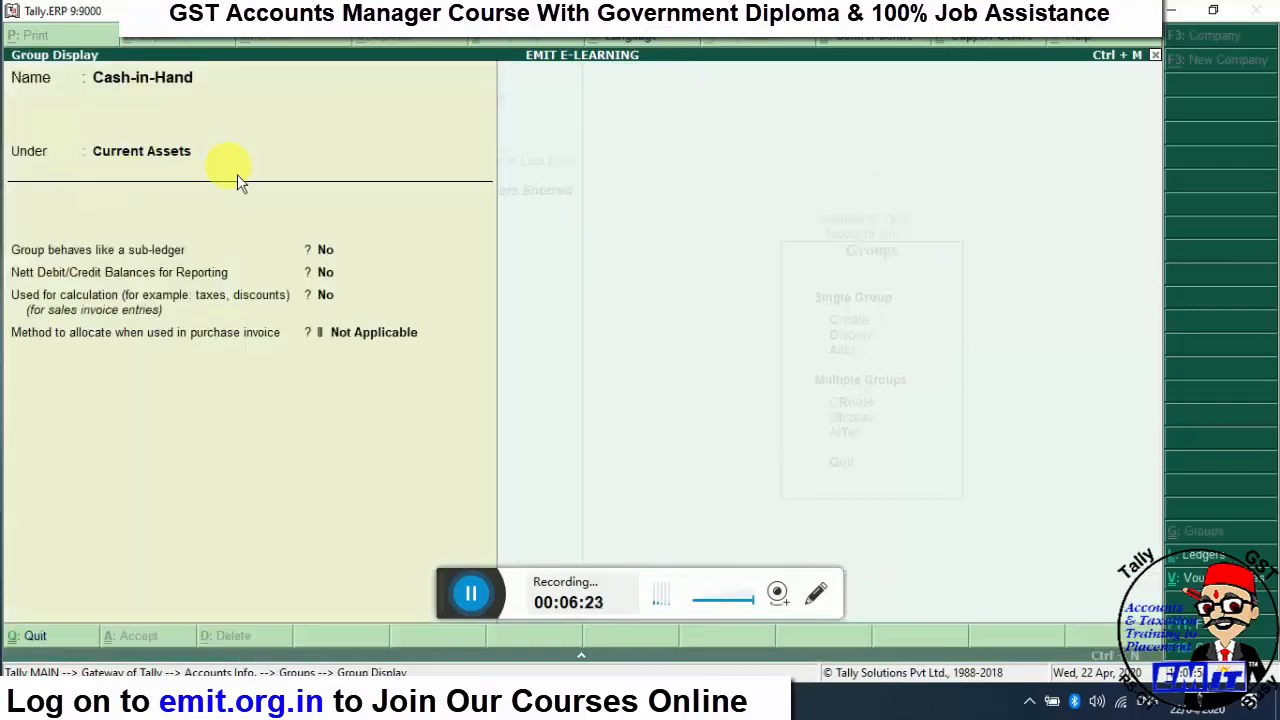
pyautogui.press('Escape')
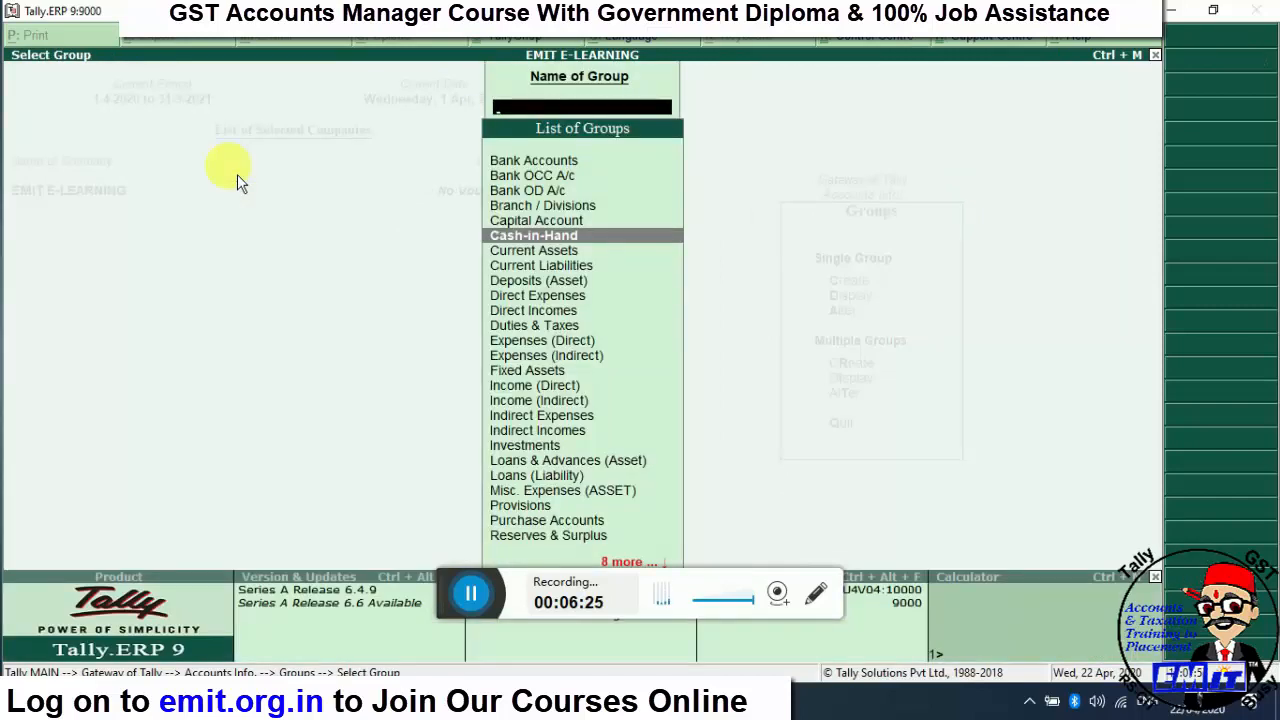
# - Display the Bank Accounts group to check its parent group, and return to the list of groups
pyautogui.press('Up')
pyautogui.press('Up')
pyautogui.press('Up')
pyautogui.press('Up')
pyautogui.press('Up')
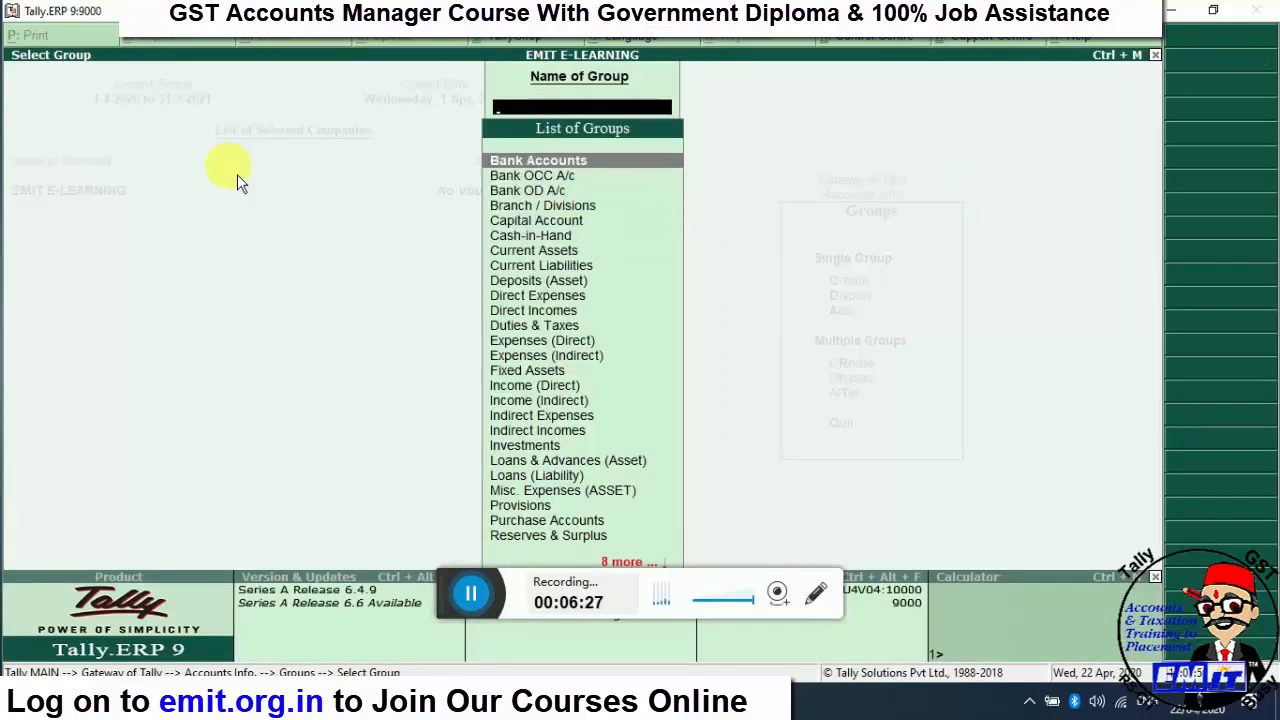
pyautogui.press('Return')
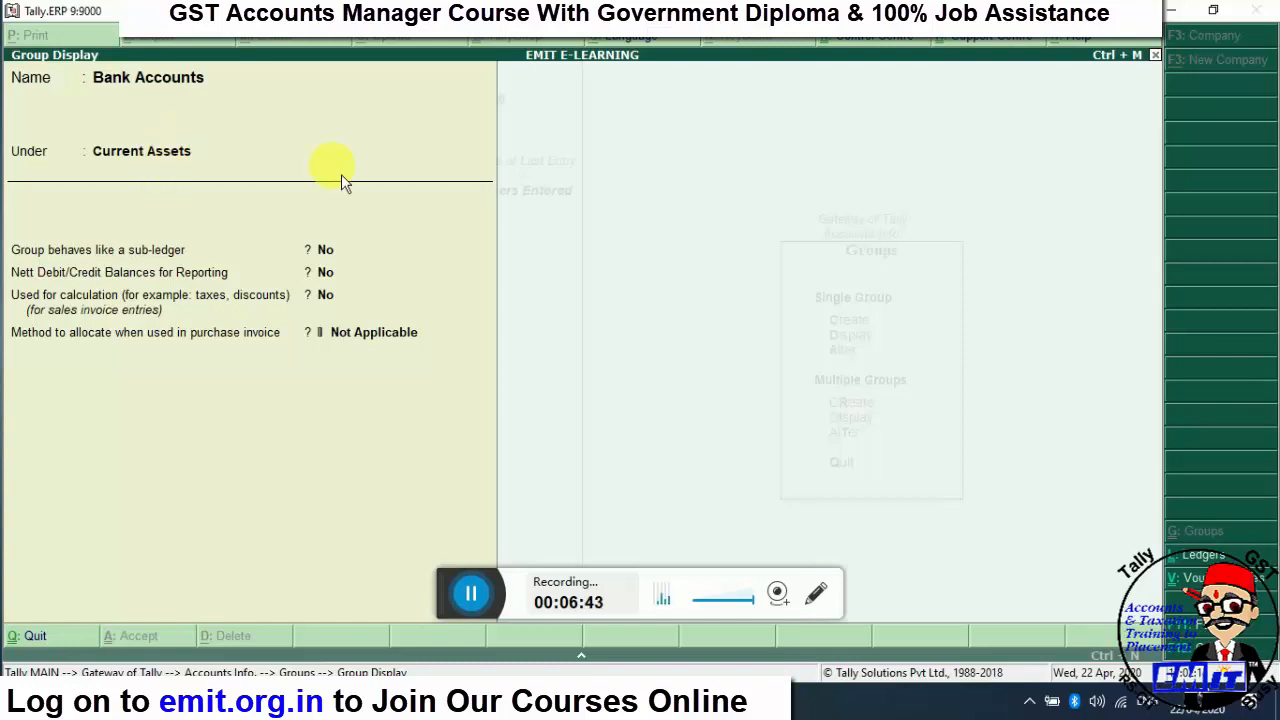
pyautogui.press('Escape')
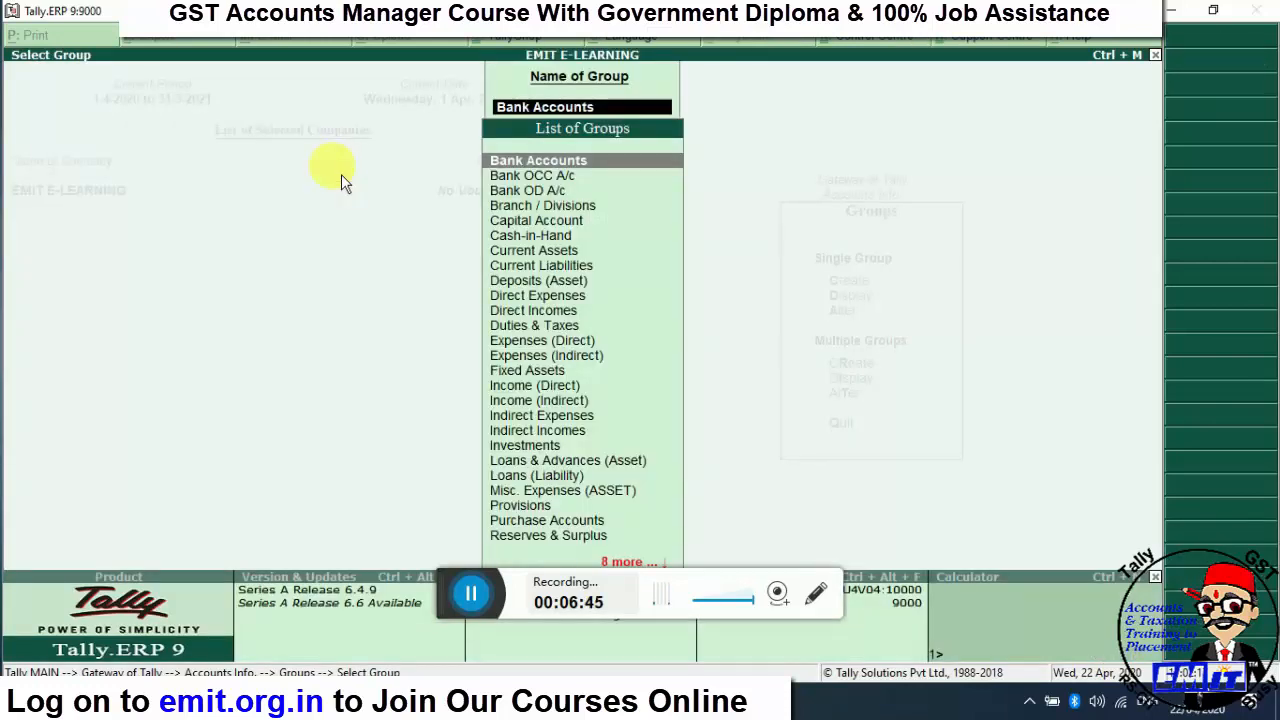
# - Look through the whole list of groups down to Unsecured Loans and back up to Sales Accounts, and close the list
pyautogui.press('Down')
pyautogui.press('Down')
pyautogui.press('Down')
pyautogui.press('Down')
pyautogui.press('Down')
pyautogui.press('Down')
pyautogui.press('Down')
pyautogui.press('Down')
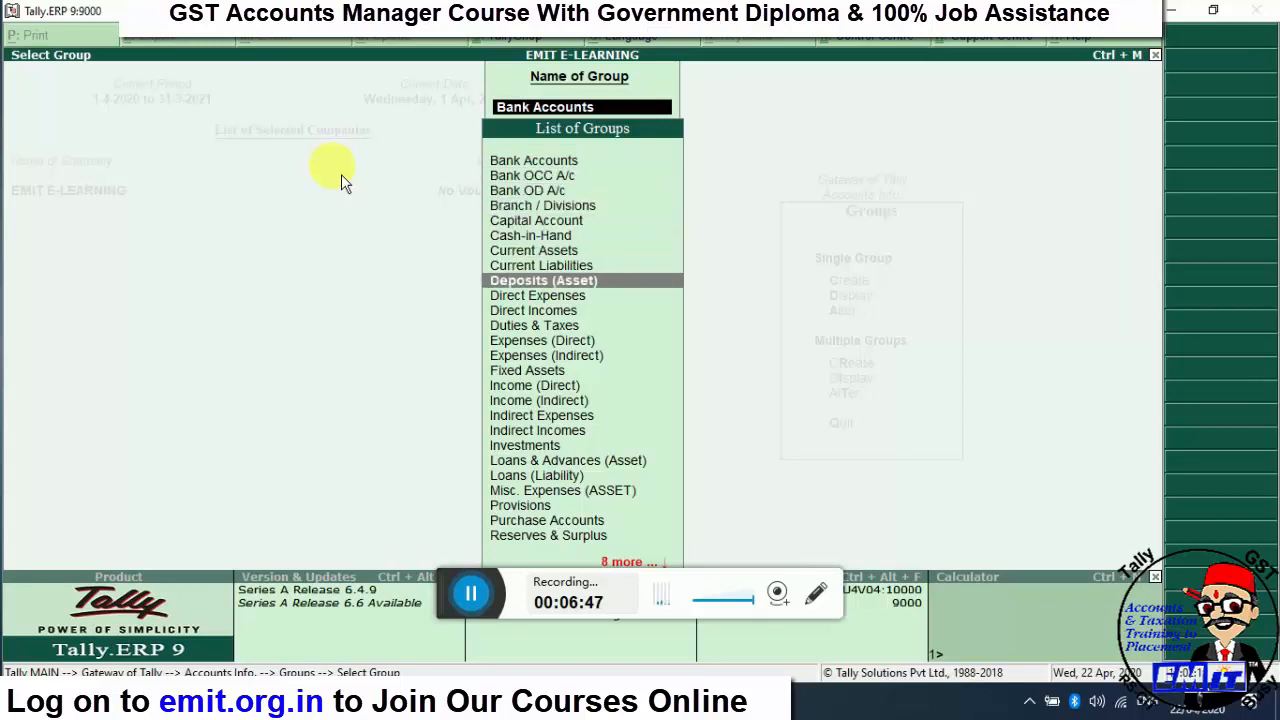
pyautogui.press('Down')
pyautogui.press('Down')
pyautogui.press('Down')
pyautogui.press('Down')
pyautogui.press('Down')
pyautogui.press('Down')
pyautogui.press('Down')
pyautogui.press('Down')
pyautogui.press('Down')
pyautogui.press('Down')
pyautogui.press('Down')
pyautogui.press('Down')
pyautogui.press('Down')
pyautogui.press('Down')
pyautogui.press('Down')
pyautogui.press('Down')
pyautogui.press('Down')
pyautogui.press('Down')
pyautogui.press('Down')
pyautogui.press('Down')
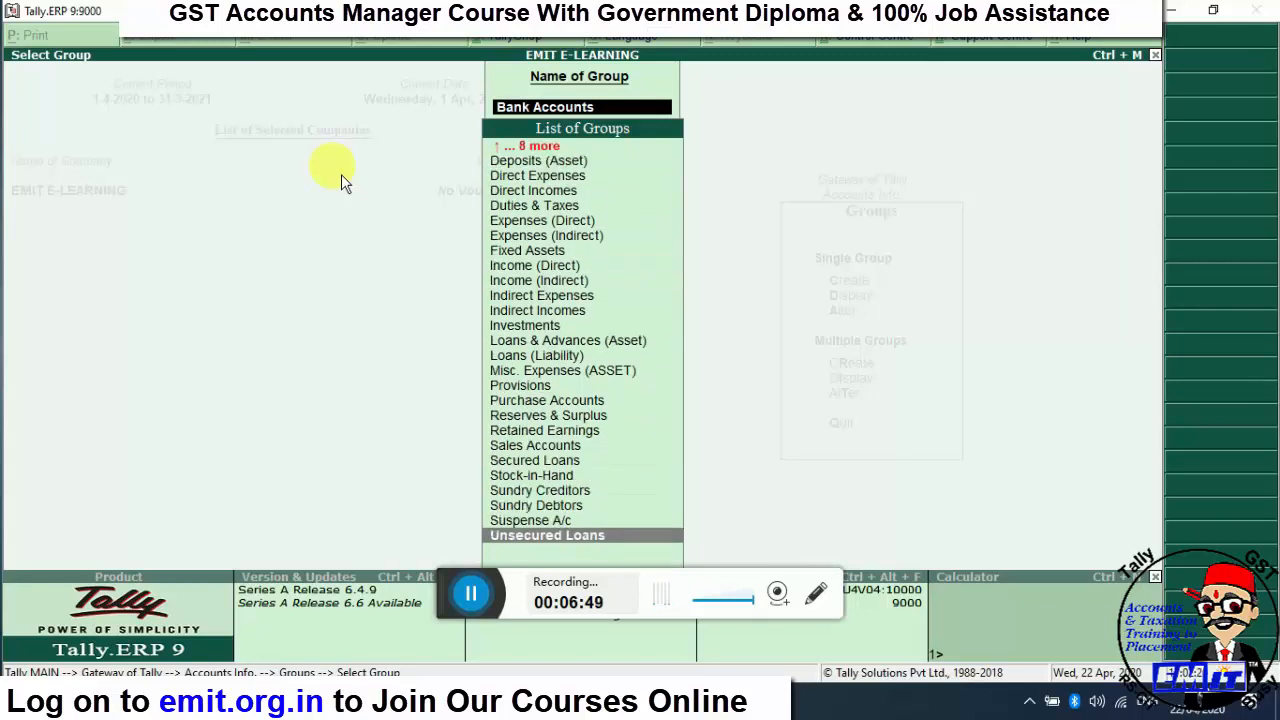
pyautogui.press('Up')
pyautogui.press('Up')
pyautogui.press('Up')
pyautogui.press('Up')
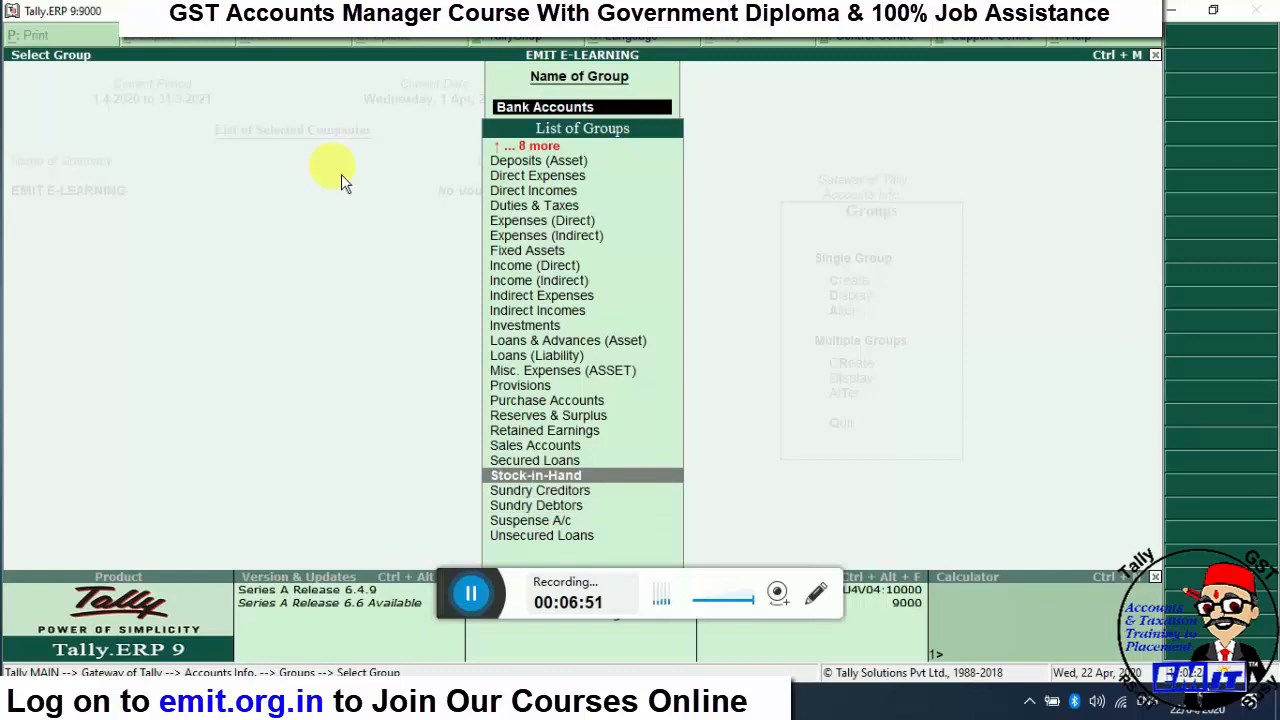
pyautogui.press('Up')
pyautogui.press('Up')
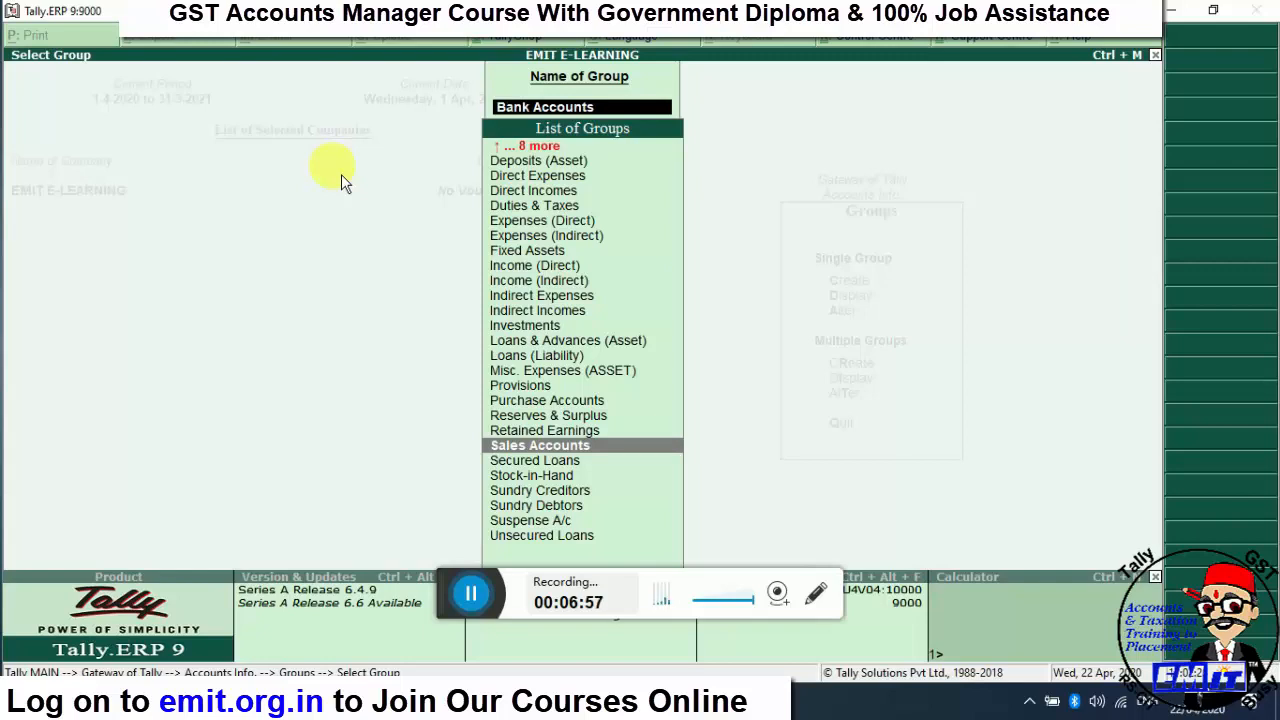
pyautogui.press('Escape')
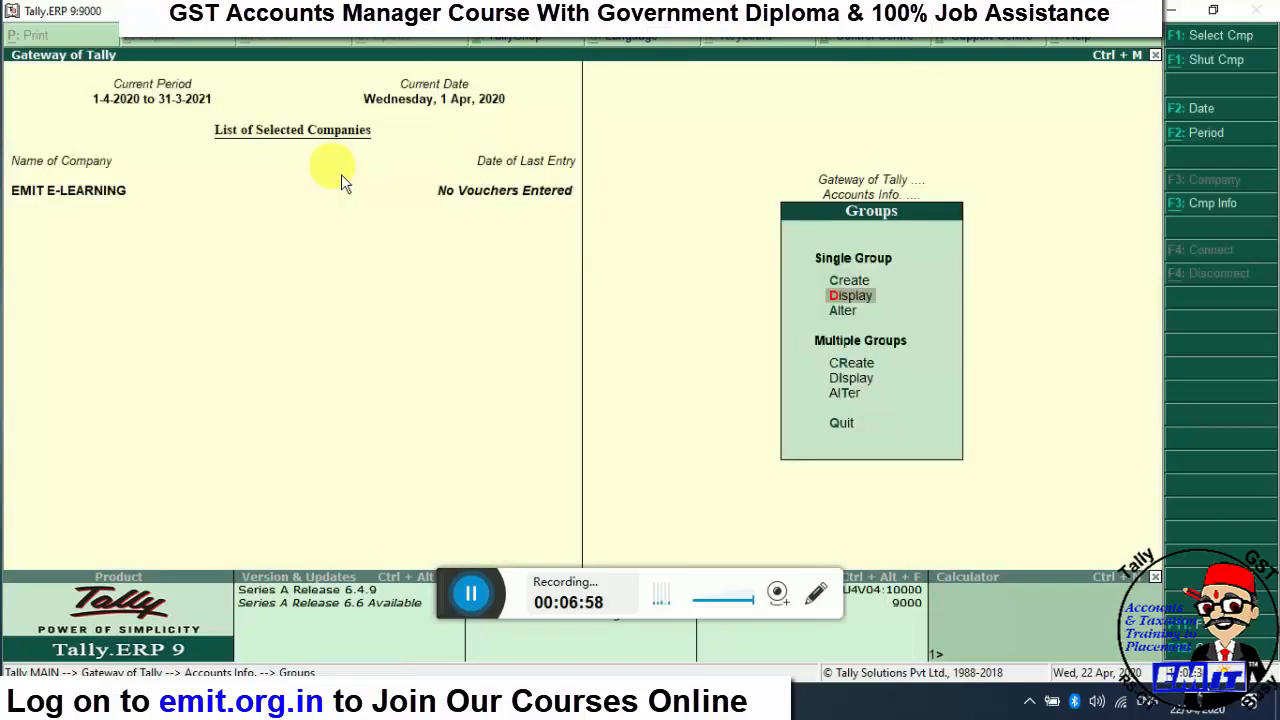
# - View the single-group creation form and leave it without creating a group
pyautogui.press('Up')
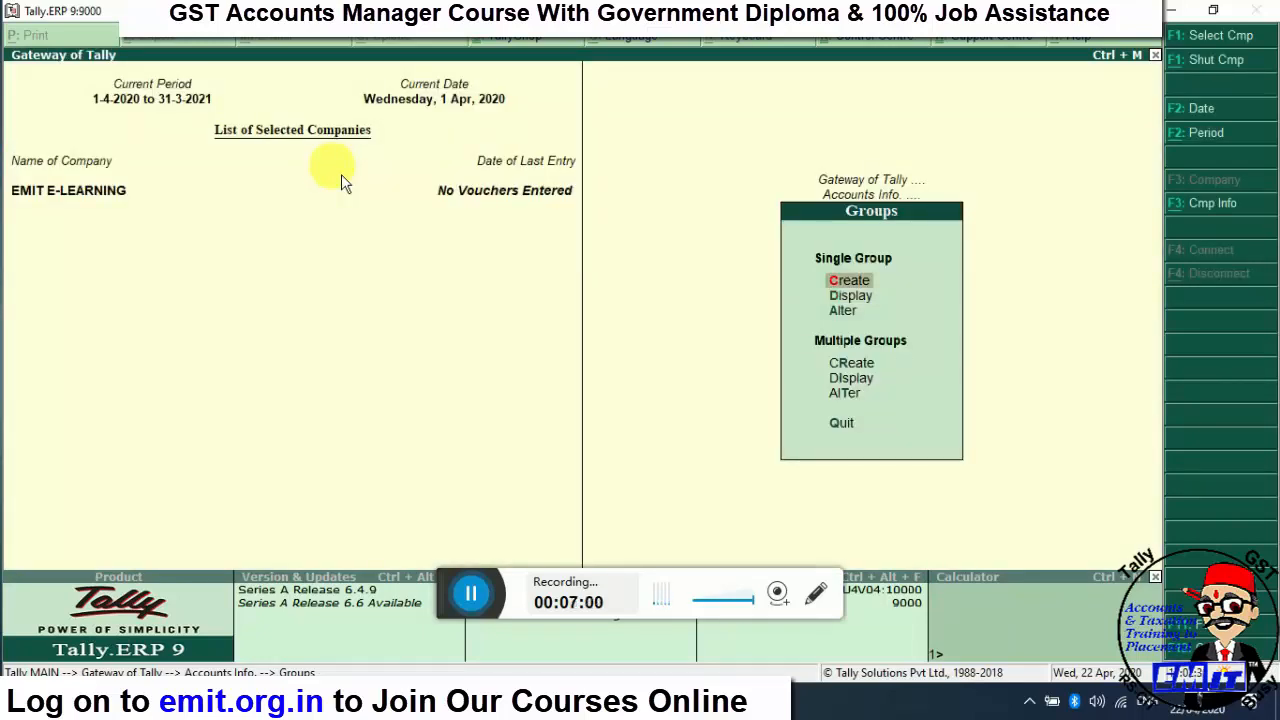
pyautogui.press('Return')
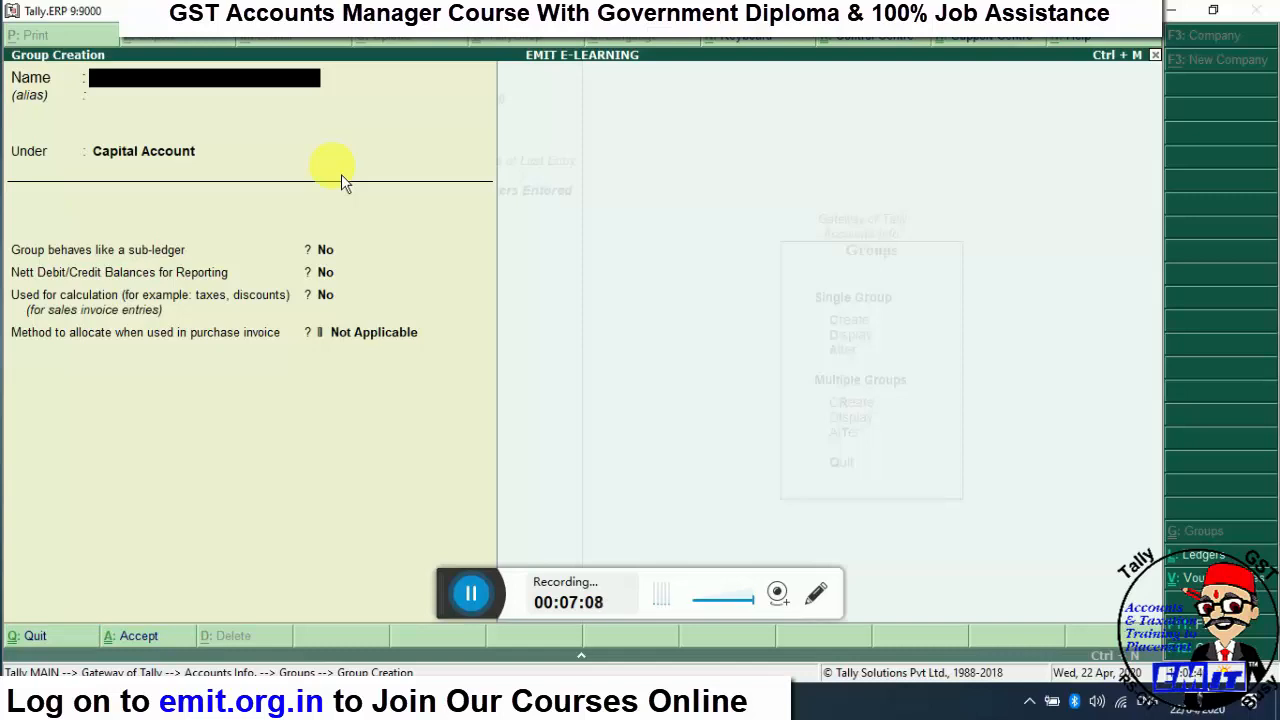
pyautogui.press('Escape')
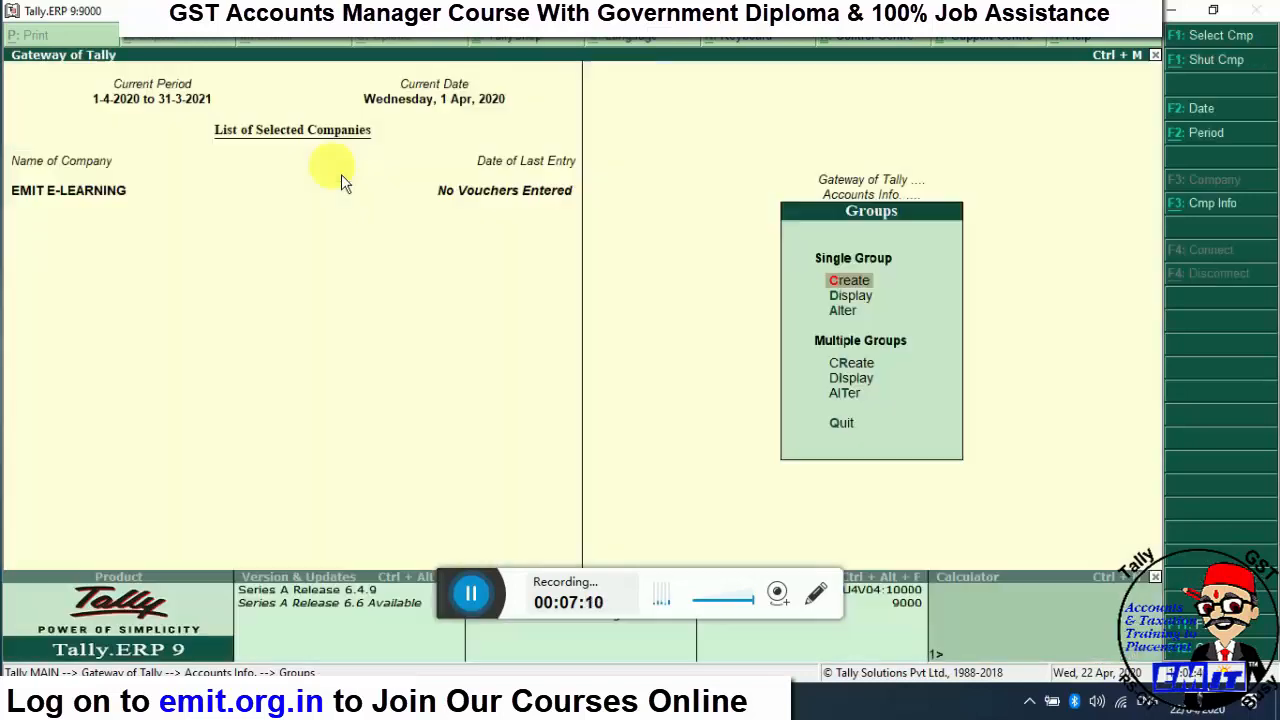
# - Return to the Gateway of Tally and open the Display report options
pyautogui.press('Escape')
pyautogui.press('Escape')
pyautogui.press('Down')
pyautogui.press('Down')
pyautogui.press('Down')
pyautogui.press('Down')
pyautogui.press('Down')
pyautogui.press('Down')
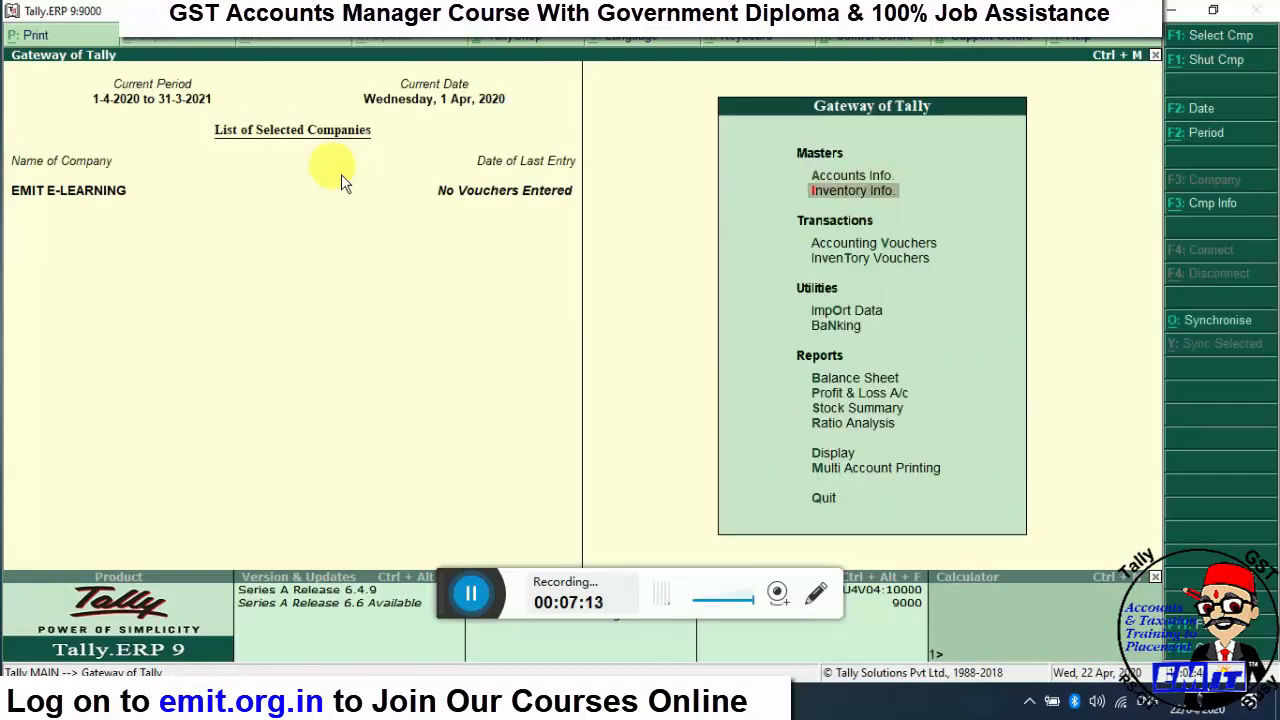
pyautogui.press('Down')
pyautogui.press('Down')
pyautogui.press('Down')
pyautogui.press('Down')
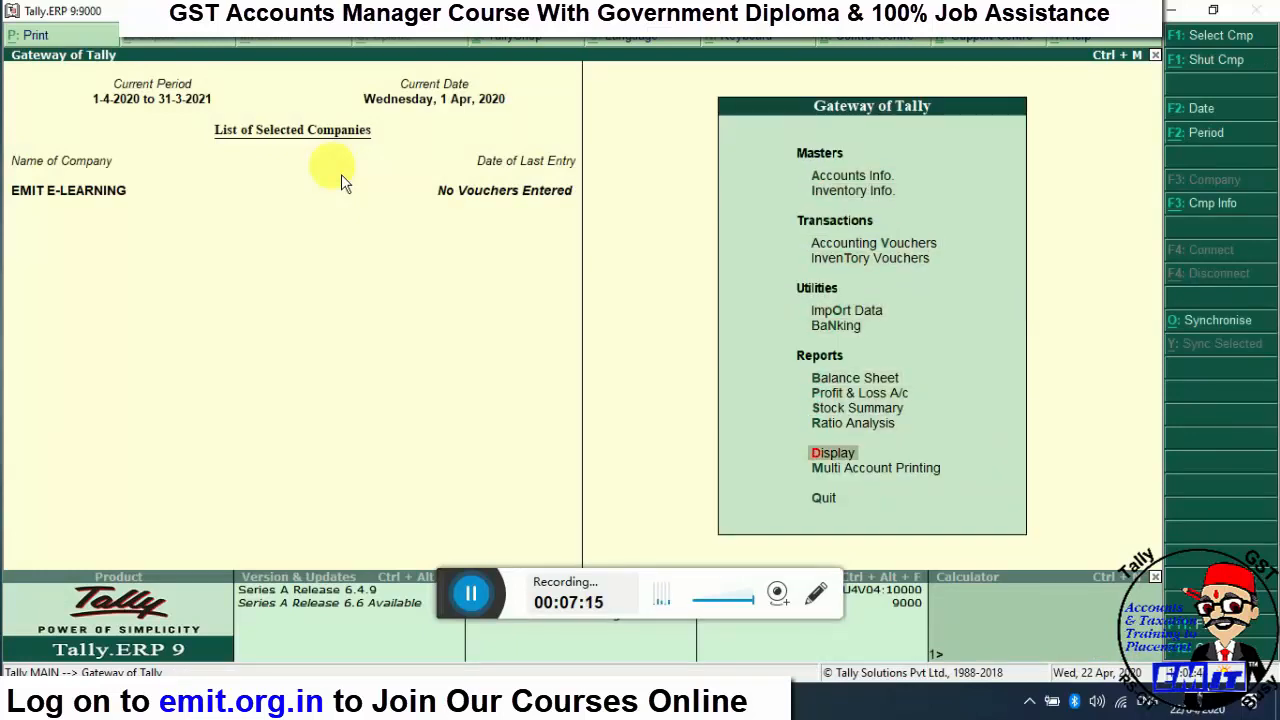
pyautogui.press('Return')
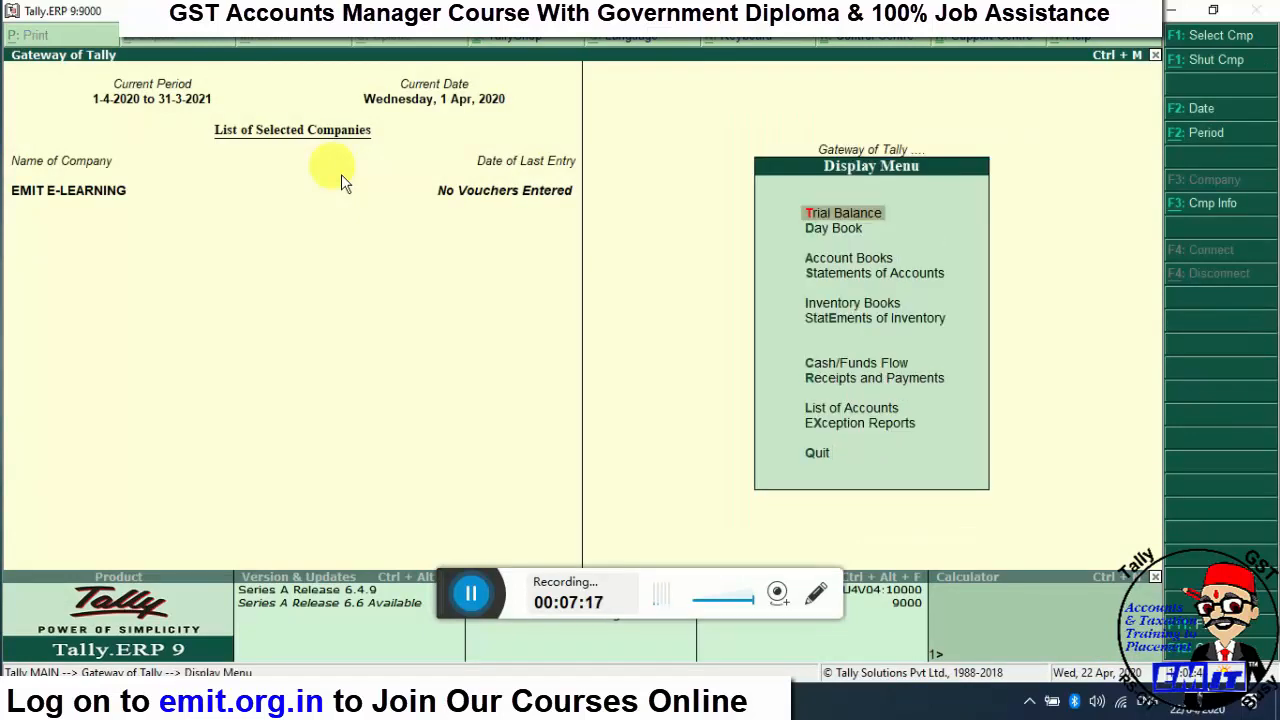
# - Open the List of Accounts report and show it by groups instead of ledgers
pyautogui.press('Down')
pyautogui.press('Down')
pyautogui.press('Down')
pyautogui.press('Down')
pyautogui.press('Down')
pyautogui.press('Down')
pyautogui.press('Down')
pyautogui.press('Down')
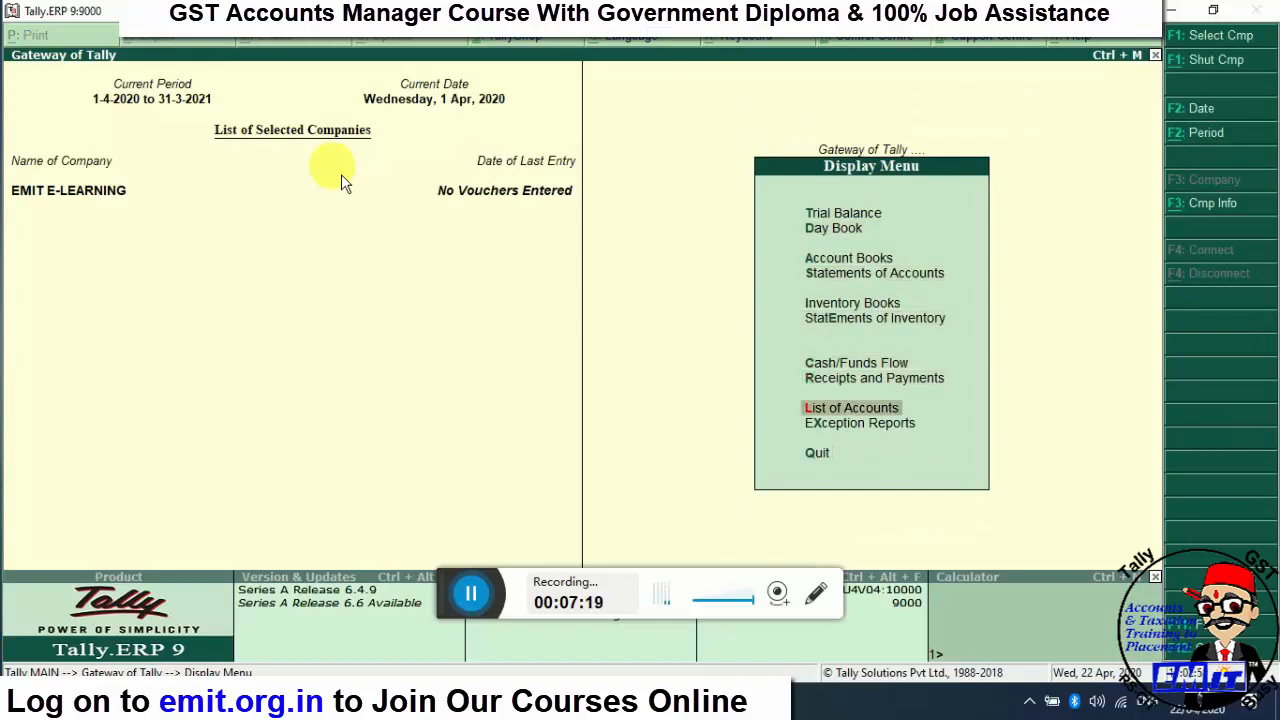
pyautogui.press('Return')
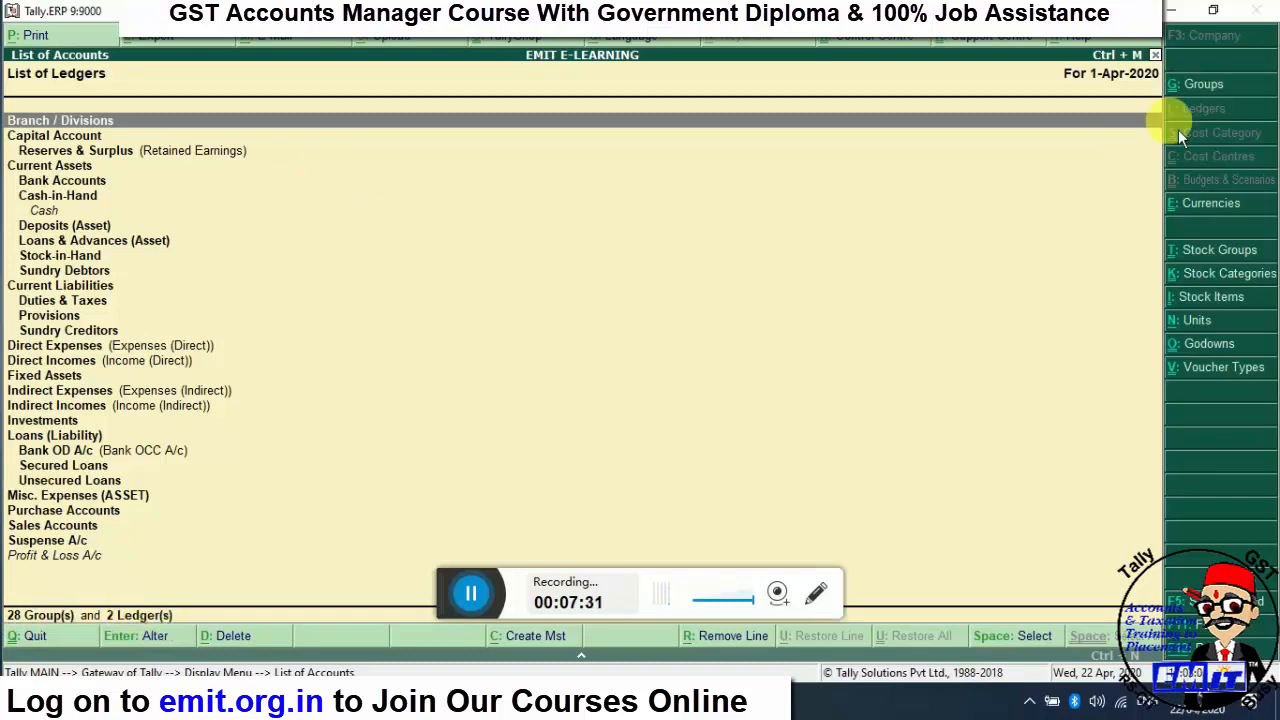
pyautogui.click(1218, 87)
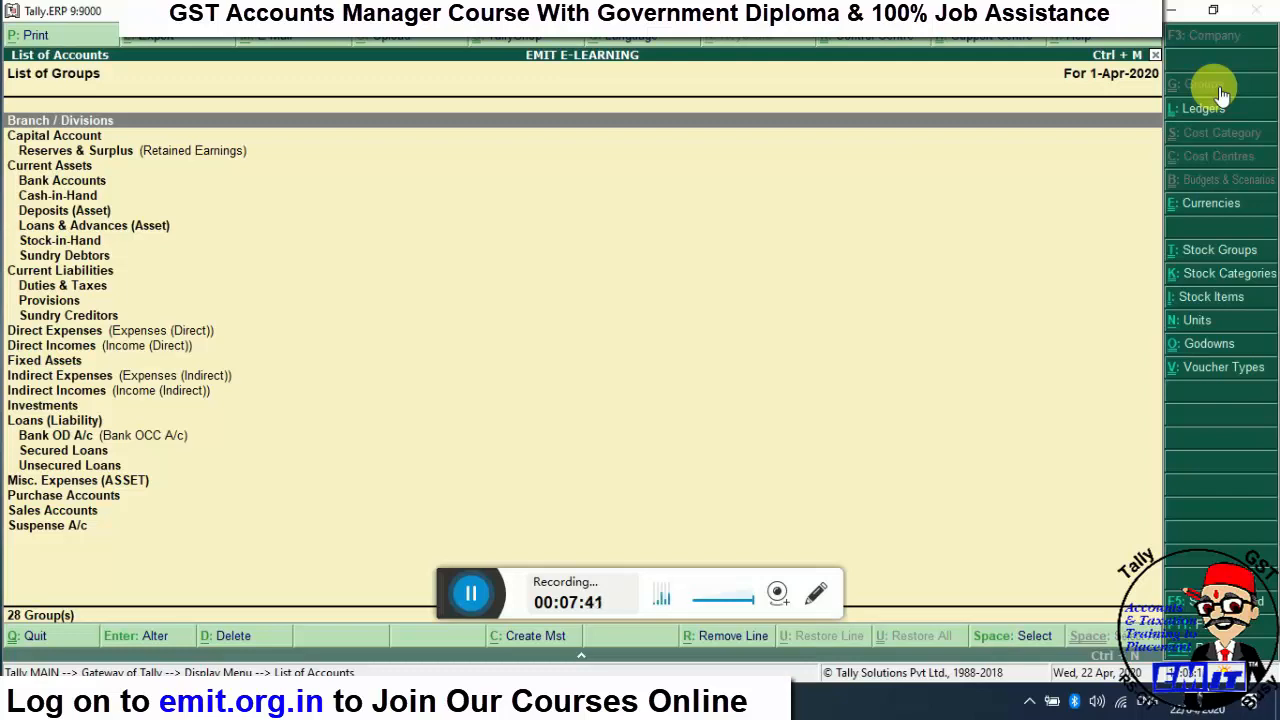
# - Examine the Capital Account group with its Reserves & Surplus subgroup, and the first subgroups under Current Assets
pyautogui.press('Down')
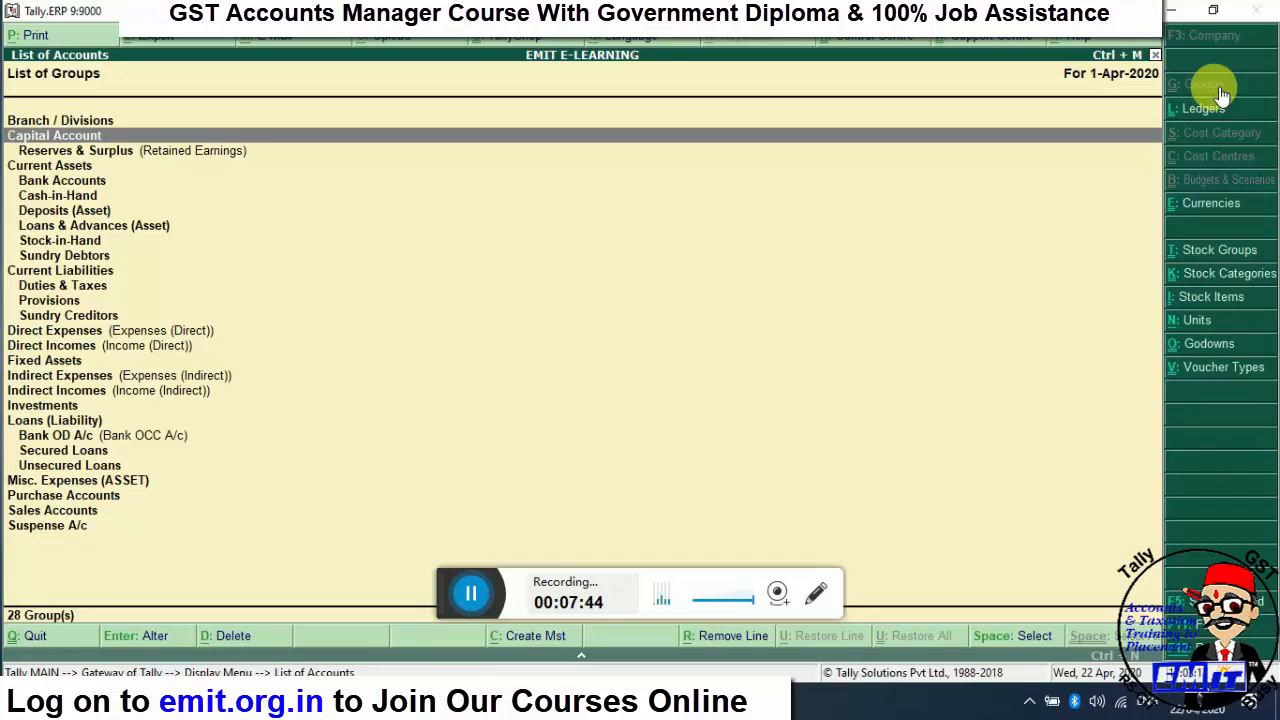
pyautogui.press('Down')
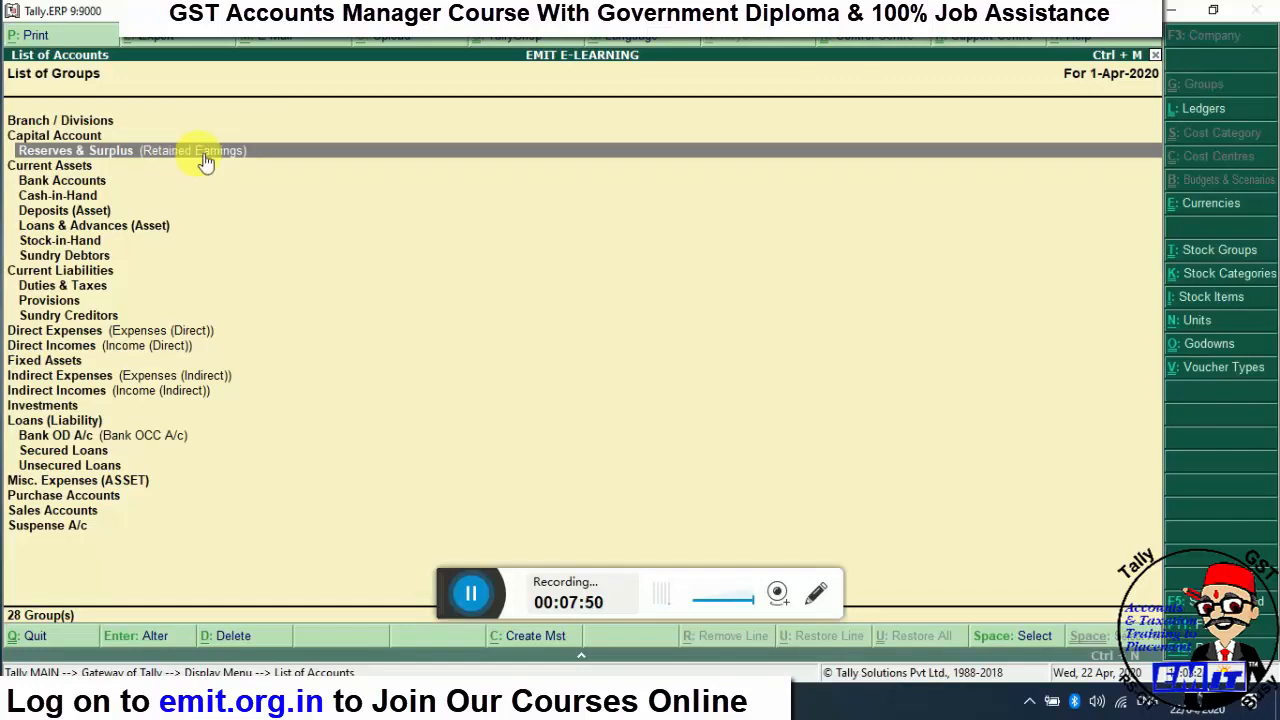
pyautogui.press('Down')
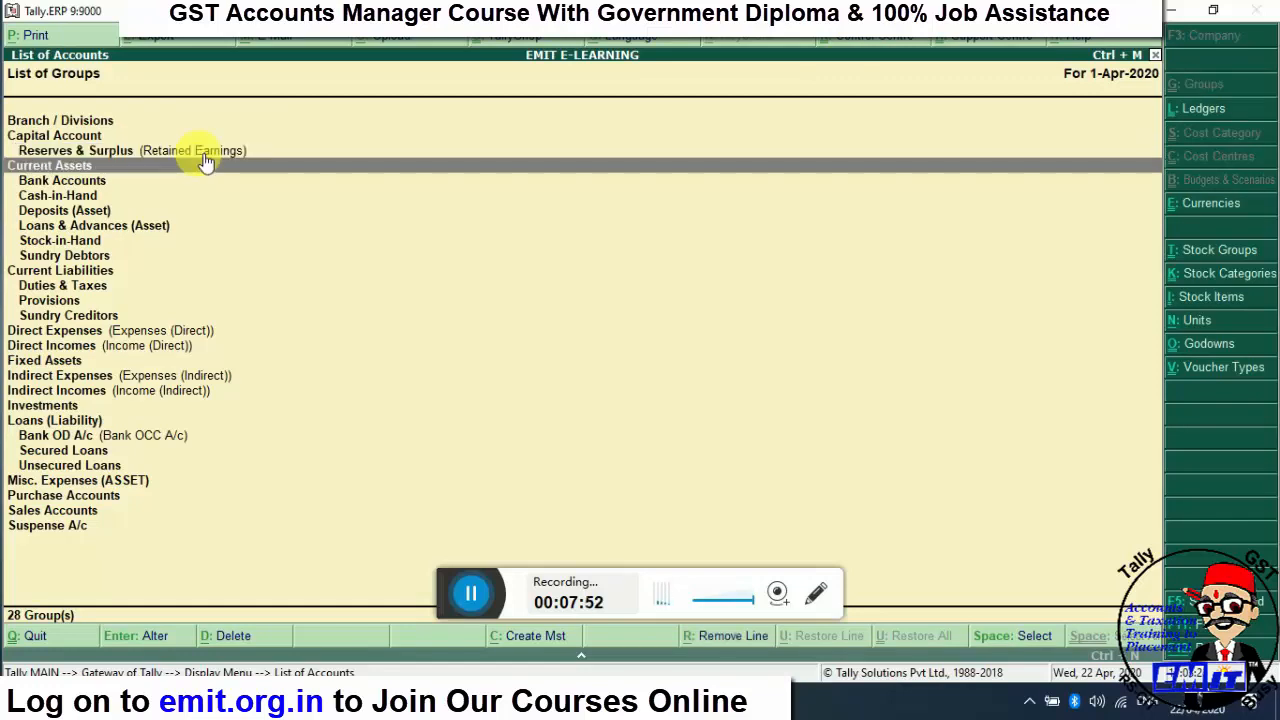
pyautogui.press('Down')
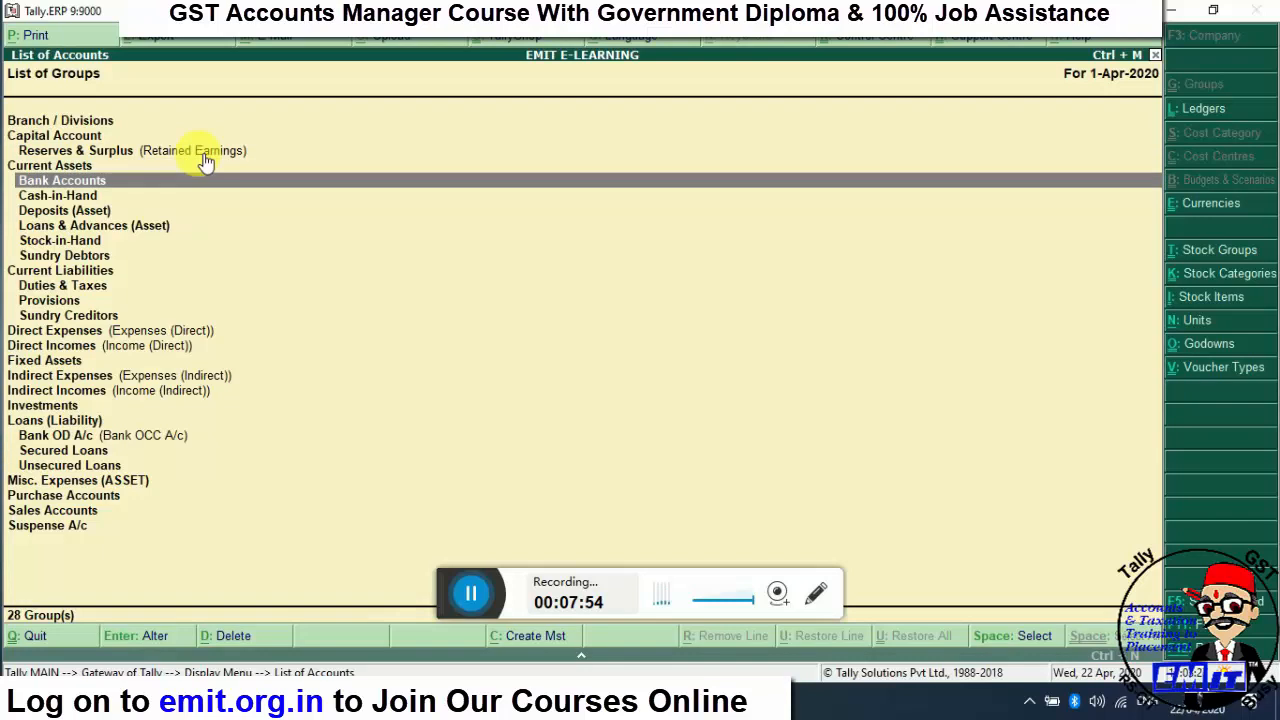
pyautogui.press('Down')
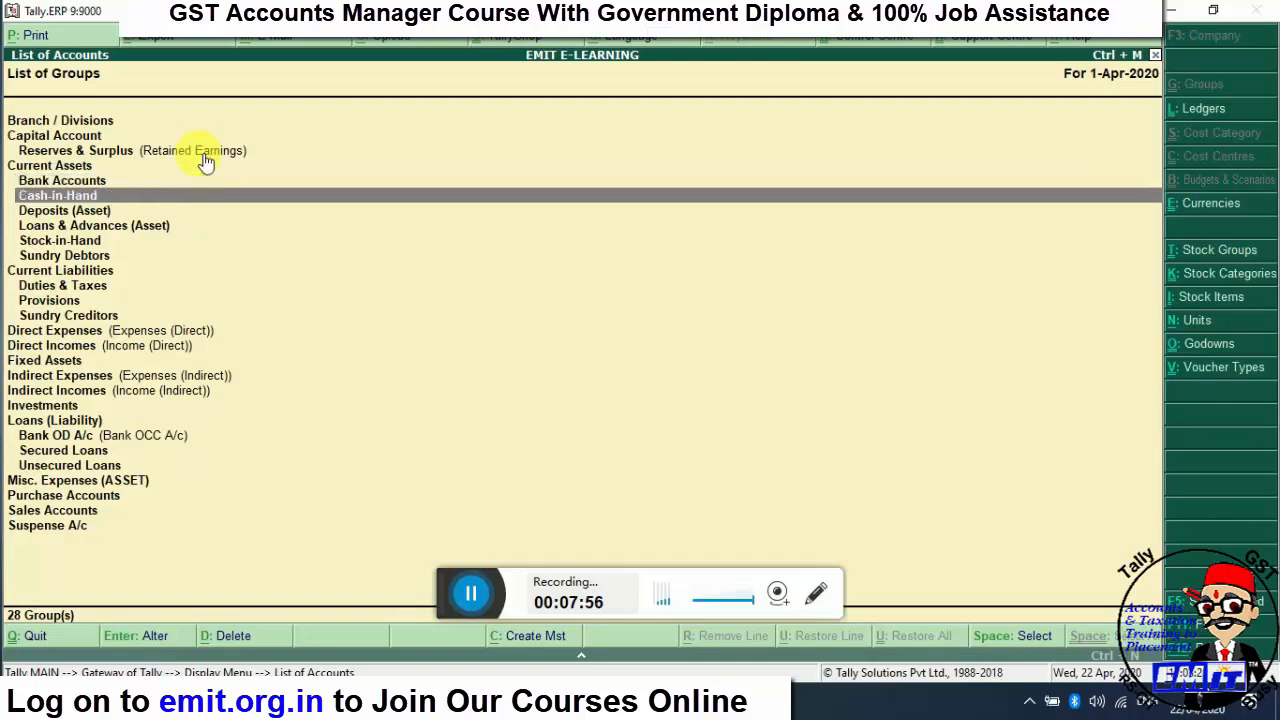
# - Examine the remaining Current Assets subgroups and the Current Liabilities group down to Sundry Creditors
pyautogui.press('Up')
pyautogui.press('Up')
pyautogui.press('Down')
pyautogui.press('Down')
pyautogui.press('Down')
pyautogui.press('Down')
pyautogui.press('Down')
pyautogui.press('Down')
pyautogui.press('Down')
pyautogui.press('Down')
pyautogui.press('Down')
pyautogui.press('Down')
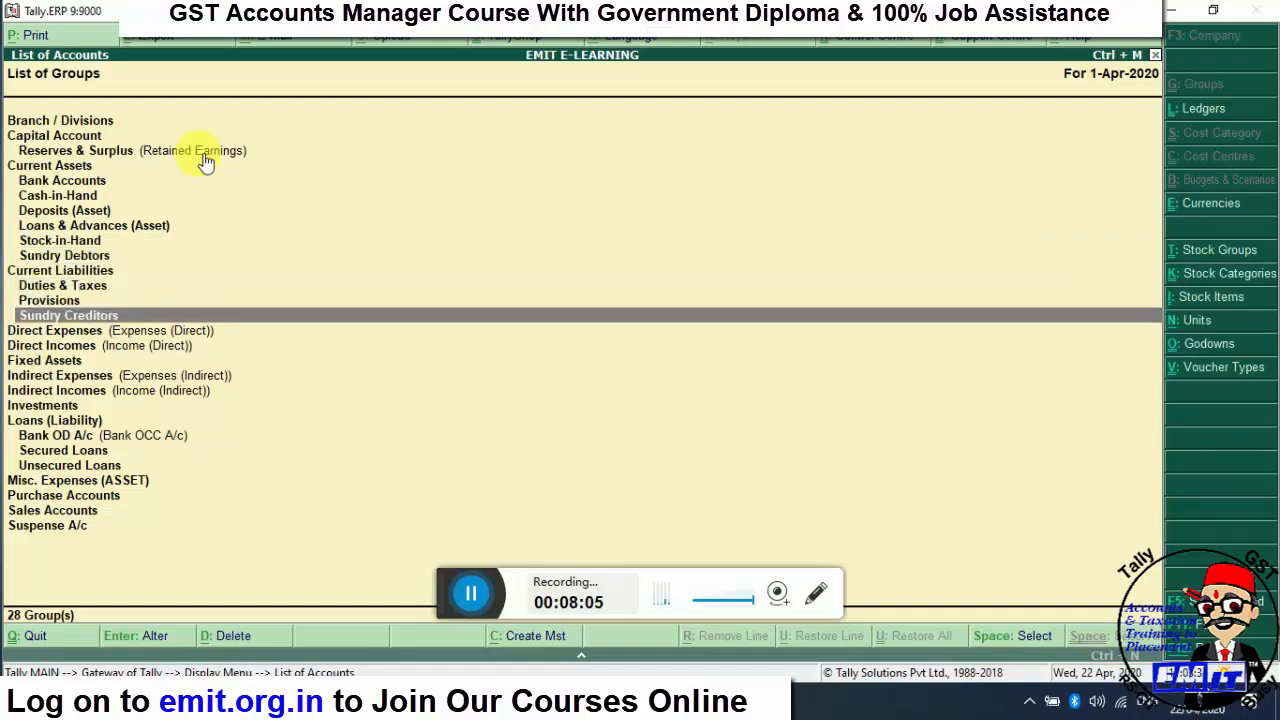
# - Examine the primary groups listed below Sundry Creditors, from Direct Expenses through Fixed Assets and onward
pyautogui.press('Down')
pyautogui.press('Down')
pyautogui.press('Down')
pyautogui.press('Down')
pyautogui.press('Down')
pyautogui.press('Down')
pyautogui.press('Down')
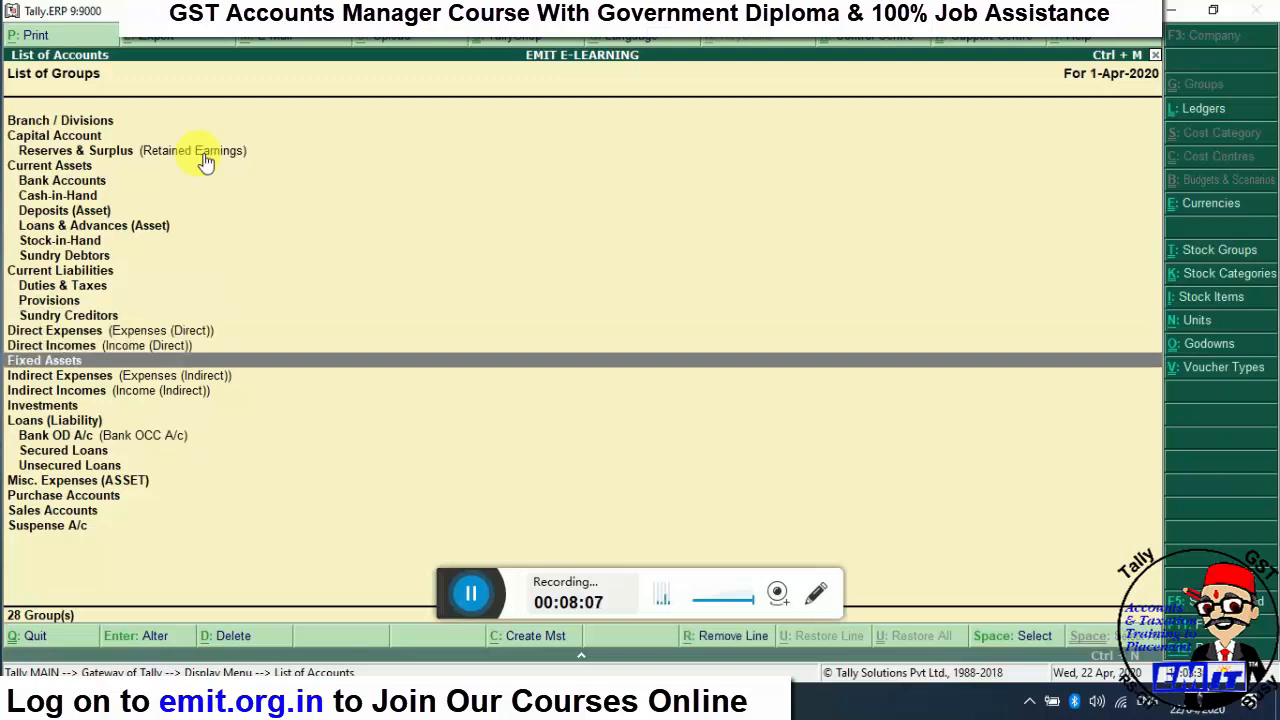
# - View the Direct Expenses group's alteration details, including its parent and nature of group, and return to the list
pyautogui.press('Up')
pyautogui.press('Up')
pyautogui.press('Up')
pyautogui.press('Up')
pyautogui.press('Up')
pyautogui.press('Up')
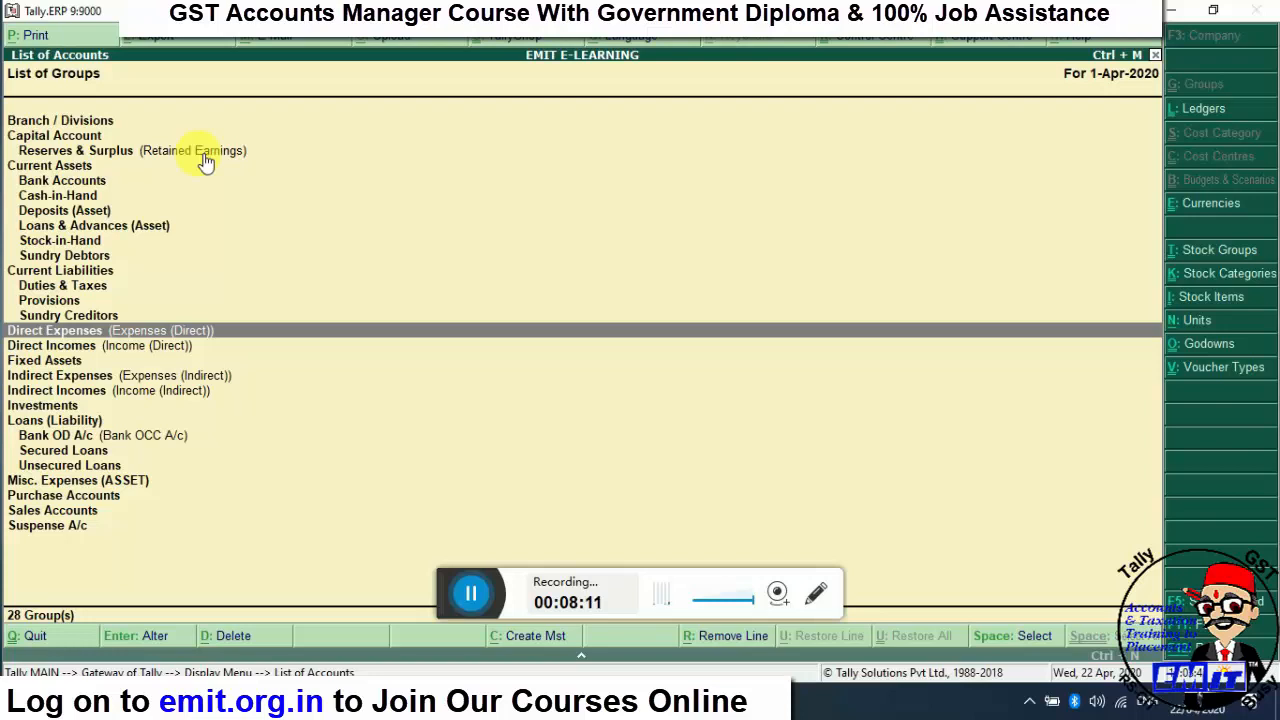
pyautogui.press('Return')
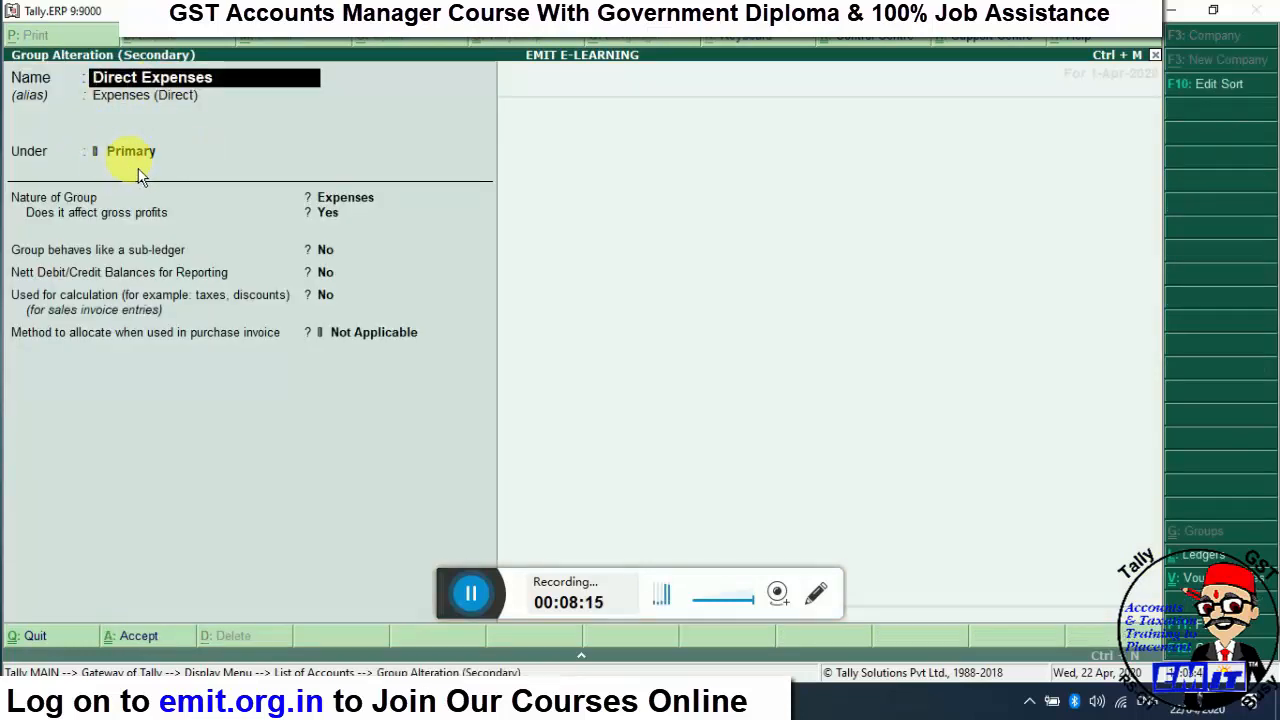
pyautogui.press('Escape')
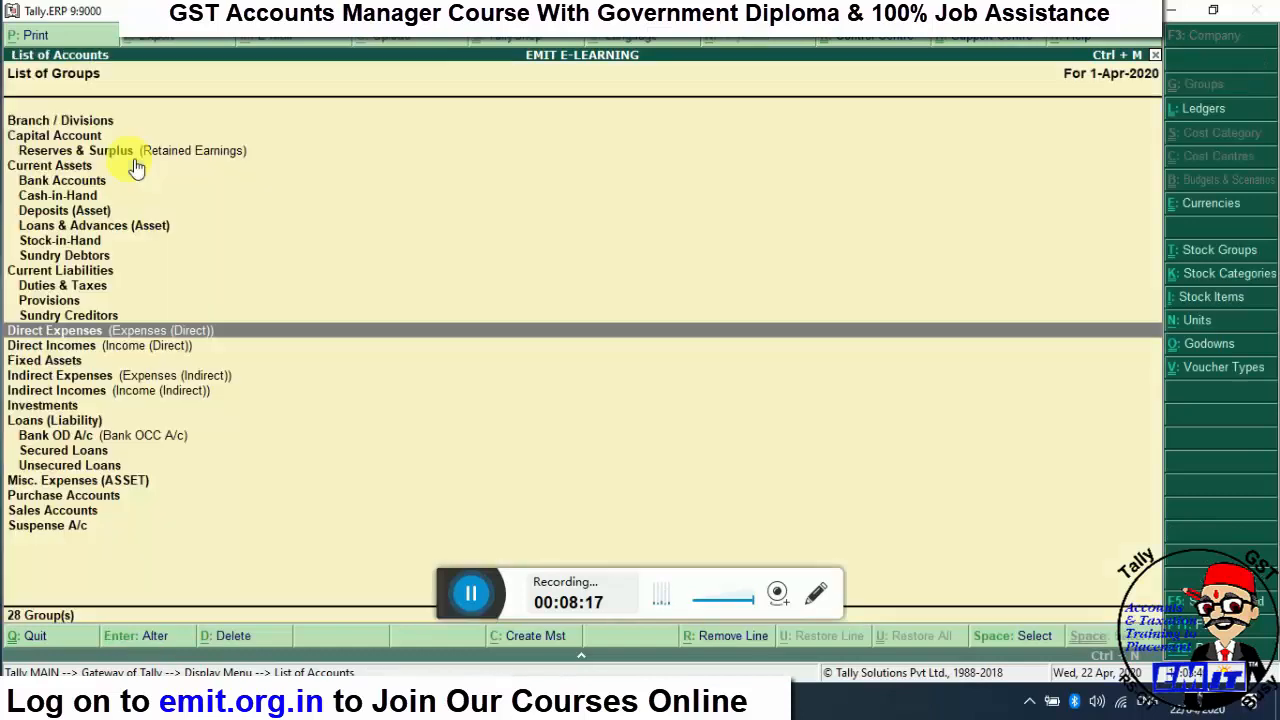
# - View the Capital Account group's alteration details, including its parent and nature of group, and return to the list
pyautogui.press('Up')
pyautogui.press('Up')
pyautogui.press('Up')
pyautogui.press('Up')
pyautogui.press('Up')
pyautogui.press('Up')
pyautogui.press('Up')
pyautogui.press('Up')
pyautogui.press('Up')
pyautogui.press('Up')
pyautogui.press('Up')
pyautogui.press('Up')
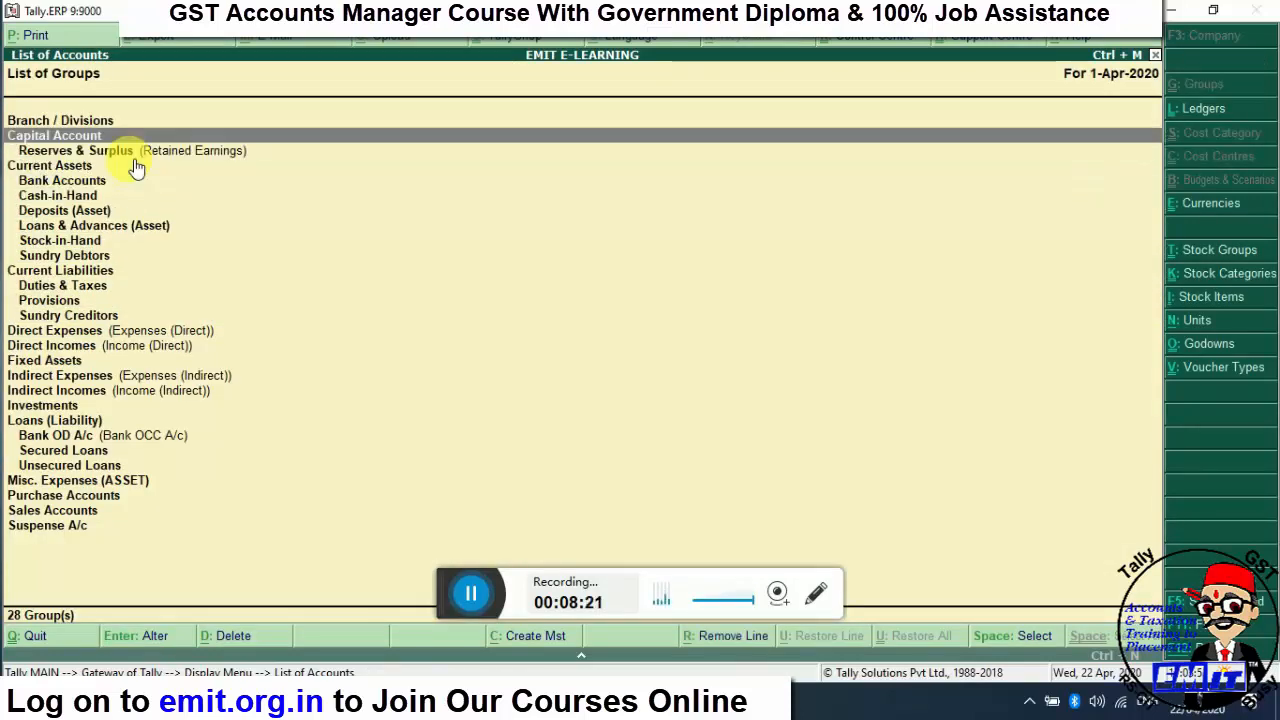
pyautogui.press('Return')
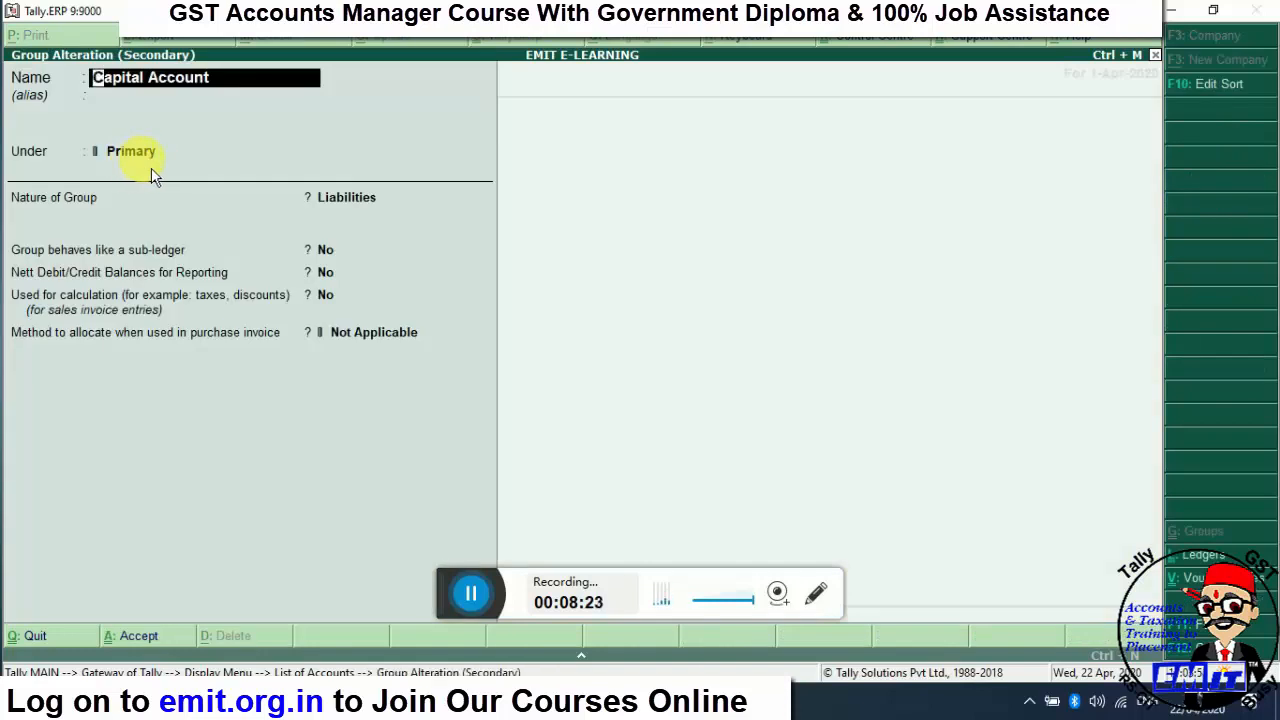
pyautogui.press('Escape')
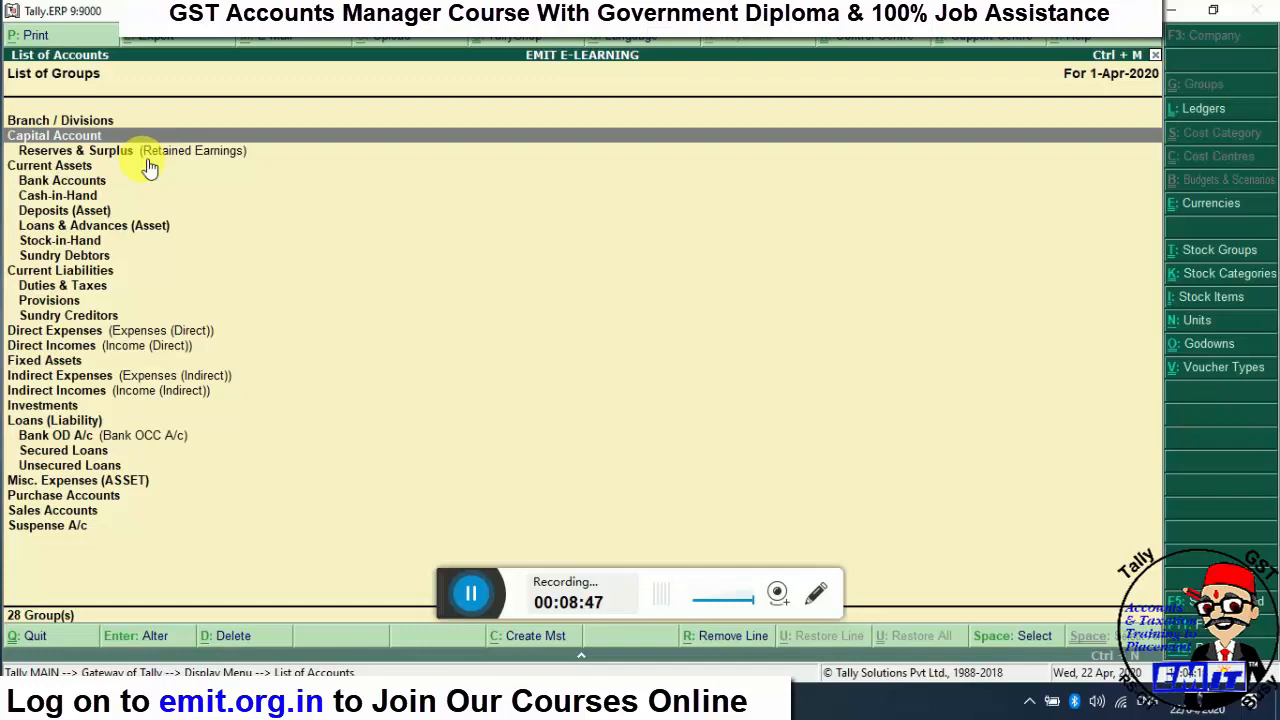
# - Leave the List of Accounts and open the creation form for a single account group
pyautogui.press('Escape')
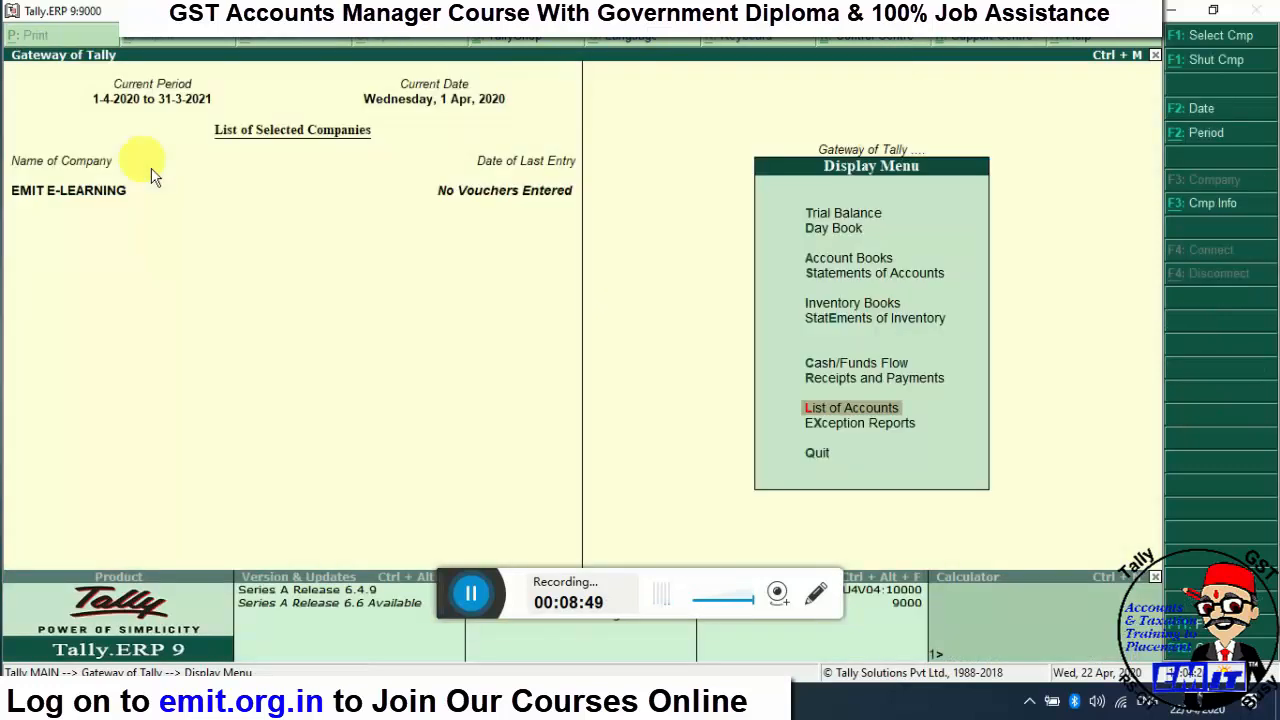
pyautogui.press('Escape')
pyautogui.press('Up')
pyautogui.press('Up')
pyautogui.press('Up')
pyautogui.press('Up')
pyautogui.press('Up')
pyautogui.press('Up')
pyautogui.press('Up')
pyautogui.press('Up')
pyautogui.press('Up')
pyautogui.press('Up')
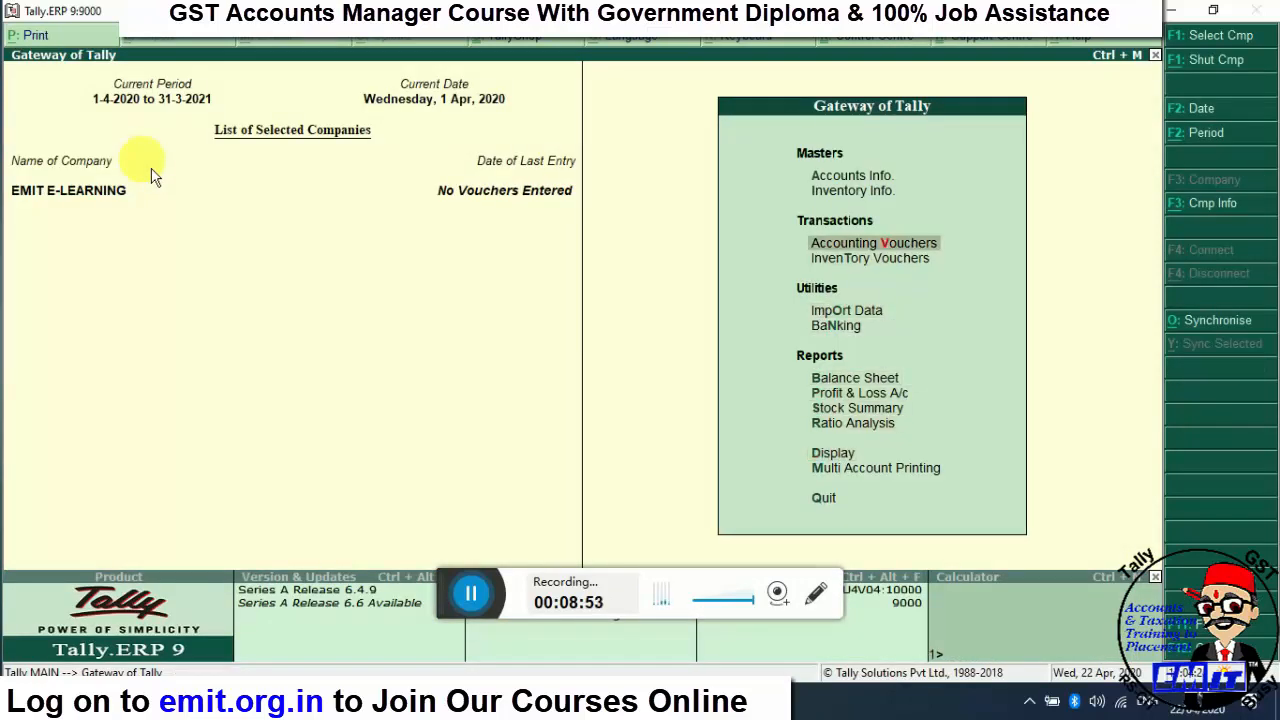
pyautogui.press('Return')
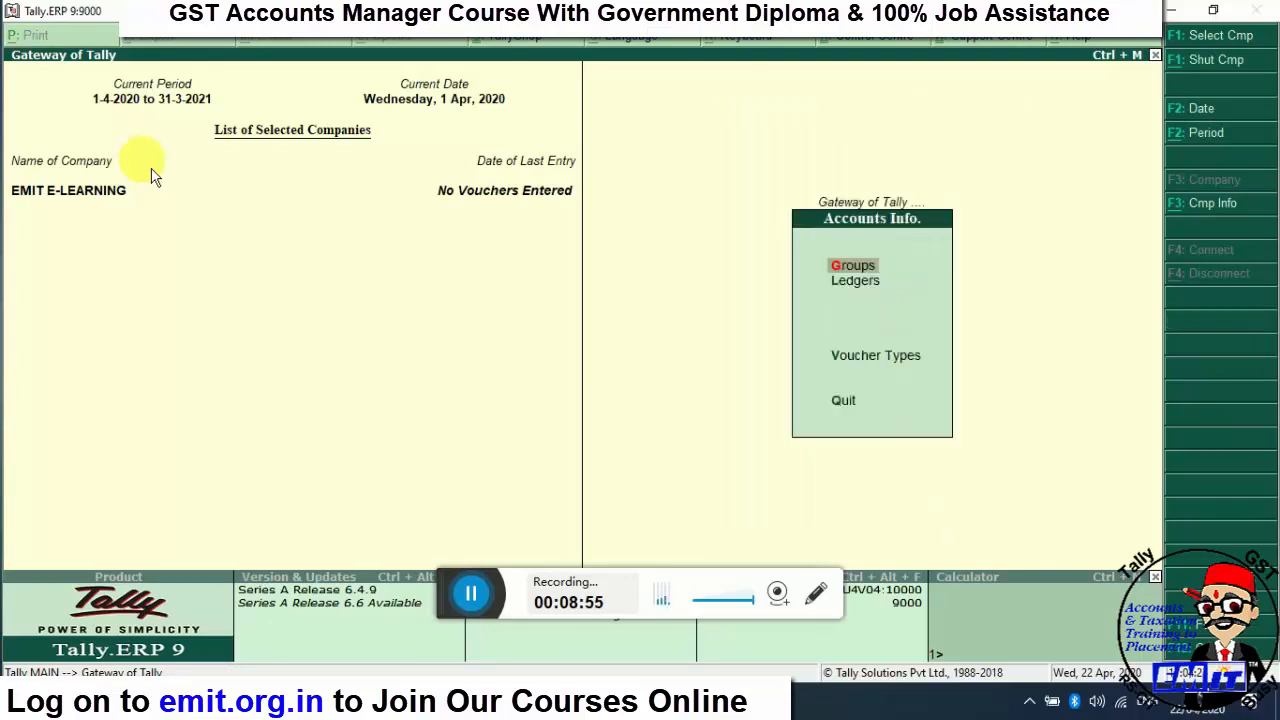
pyautogui.press('Return')
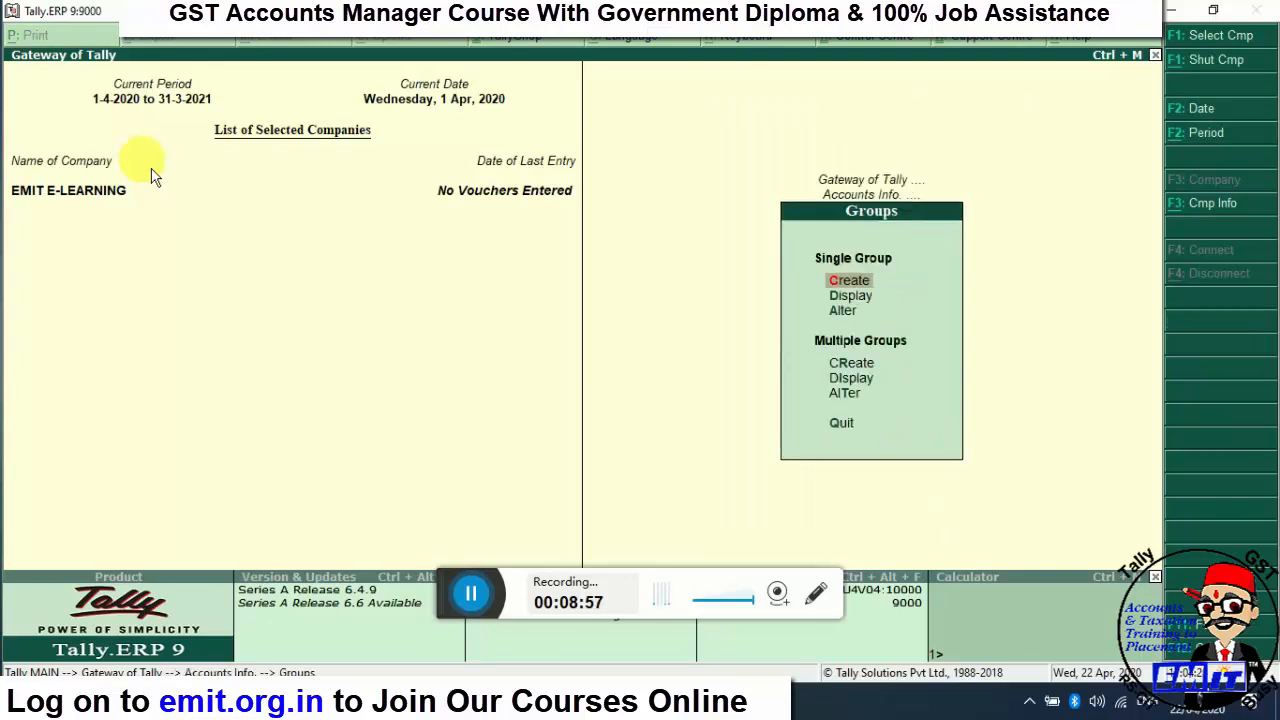
pyautogui.press('Return')
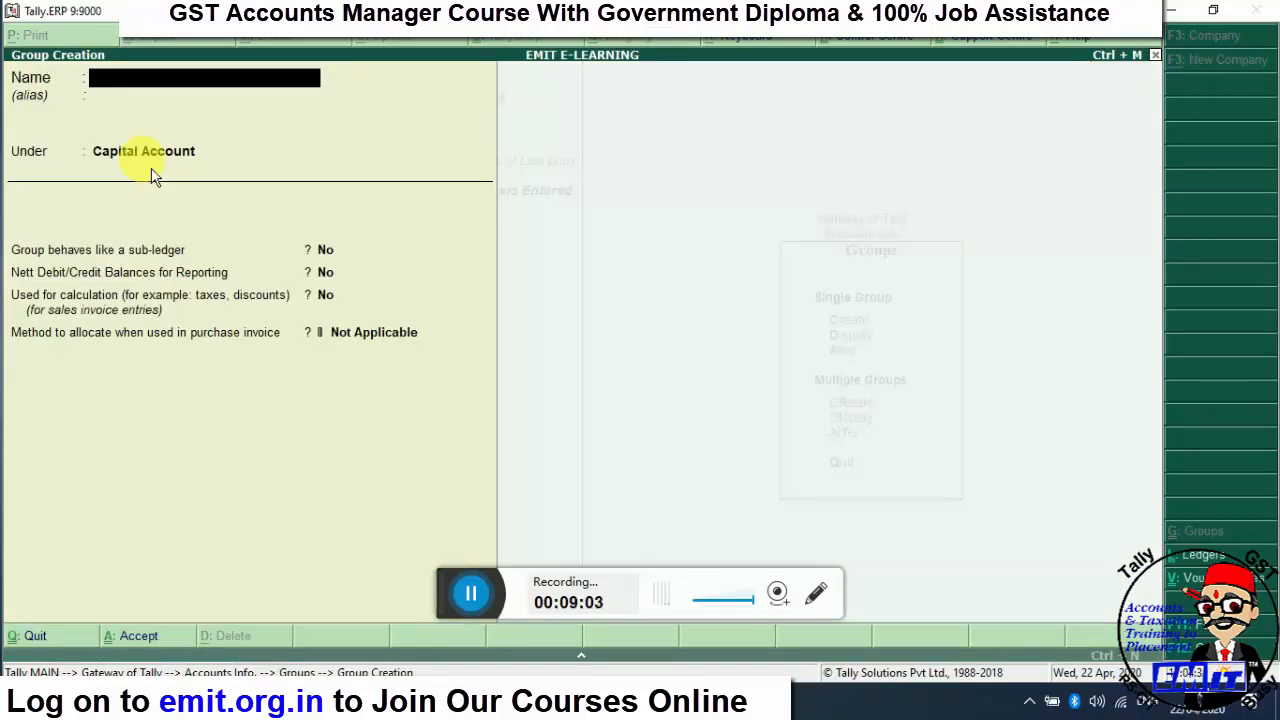
# - Create a group named OUTSTANDING EXP under Current Liabilities, keeping the remaining options at their defaults
pyautogui.write('OUTSTANDING EXP')
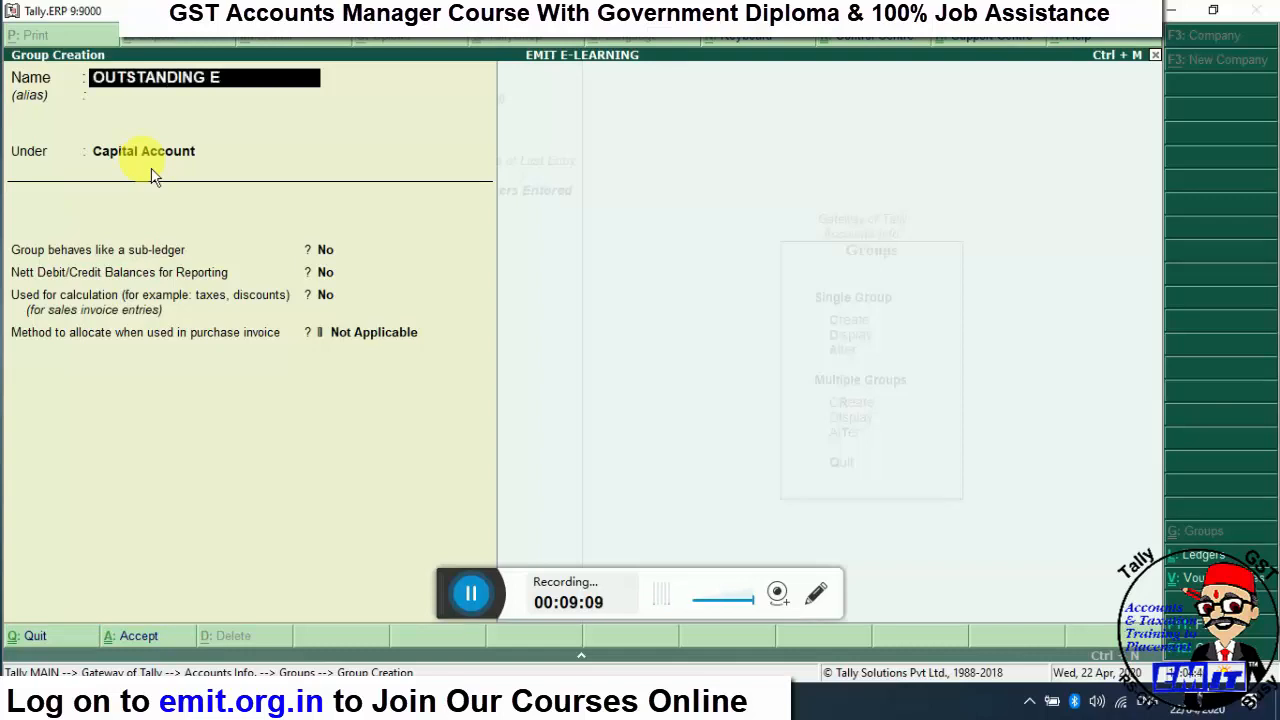
pyautogui.press('Return')
pyautogui.press('Return')
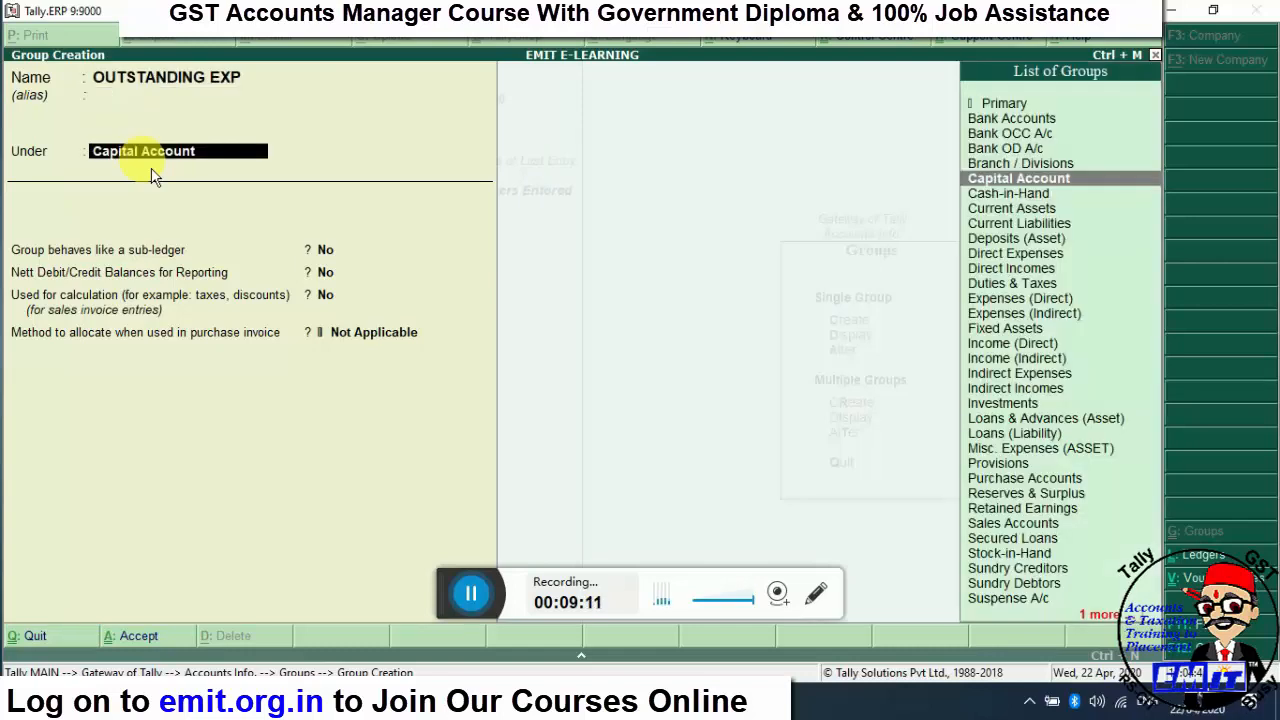
pyautogui.write('CURR')
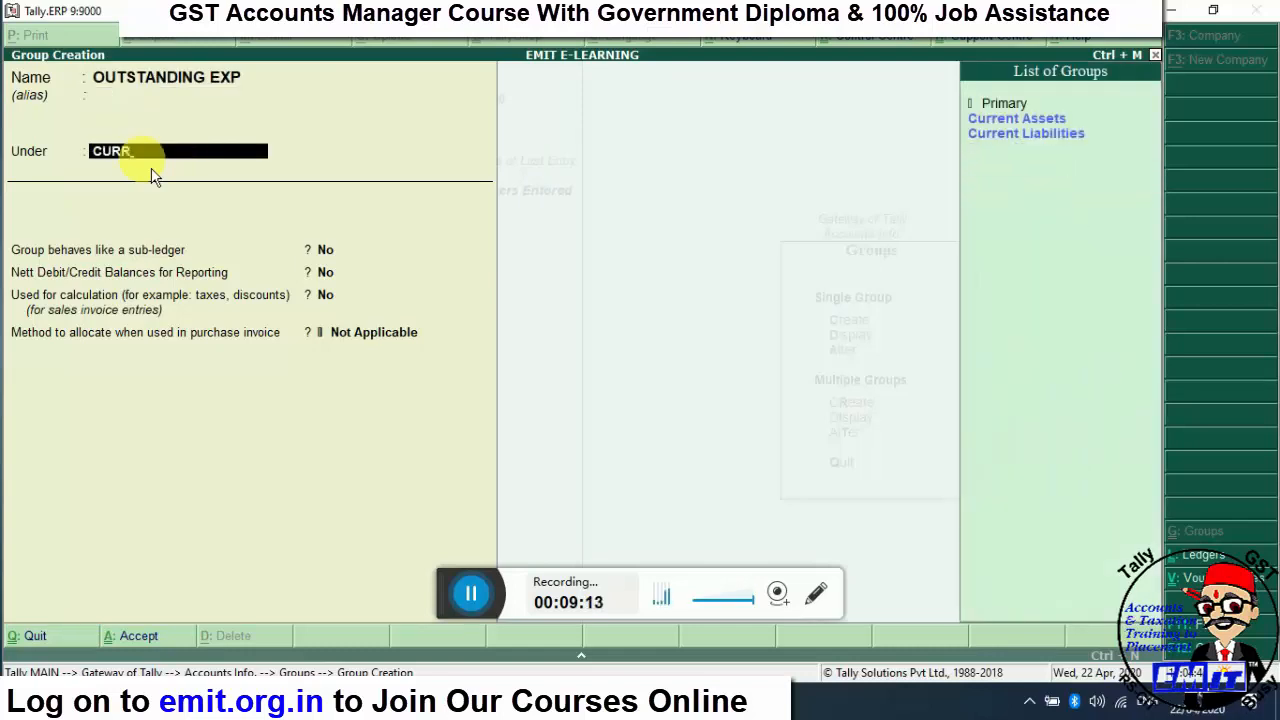
pyautogui.press('Down')
pyautogui.press('Return')
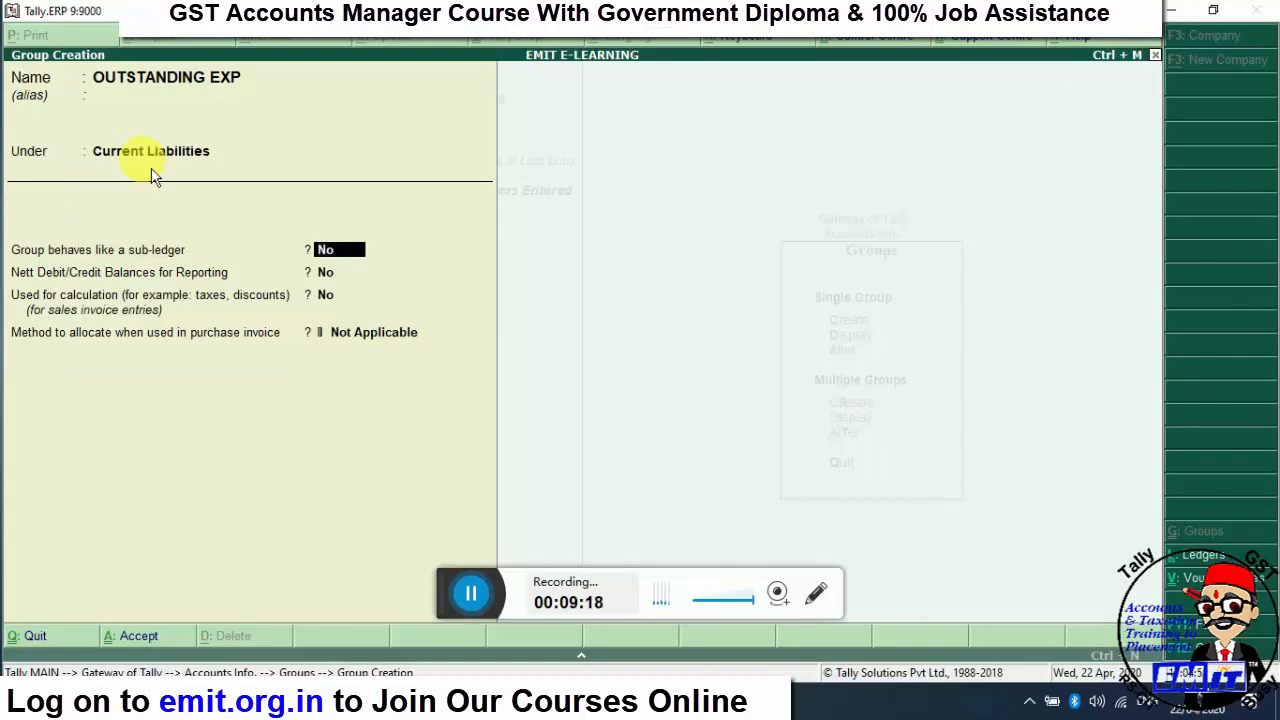
pyautogui.press('Return')
pyautogui.press('Return')
pyautogui.press('Return')
pyautogui.press('Return')
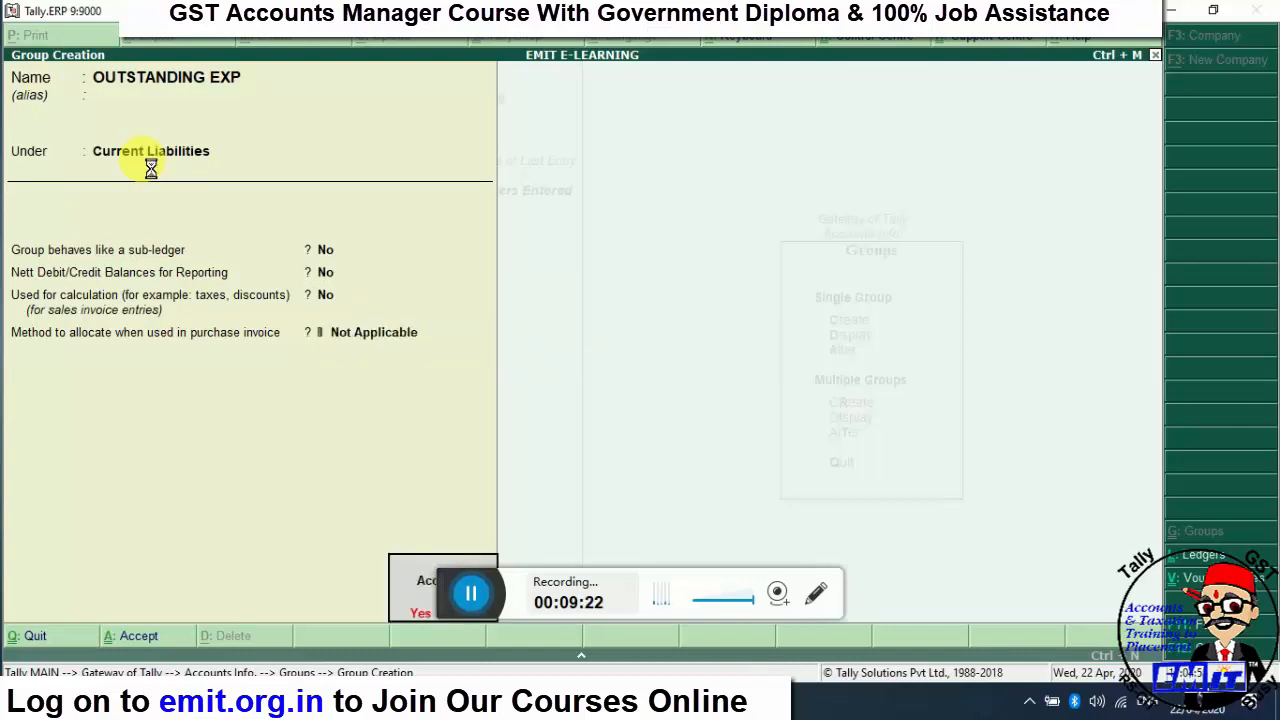
pyautogui.press('Return')
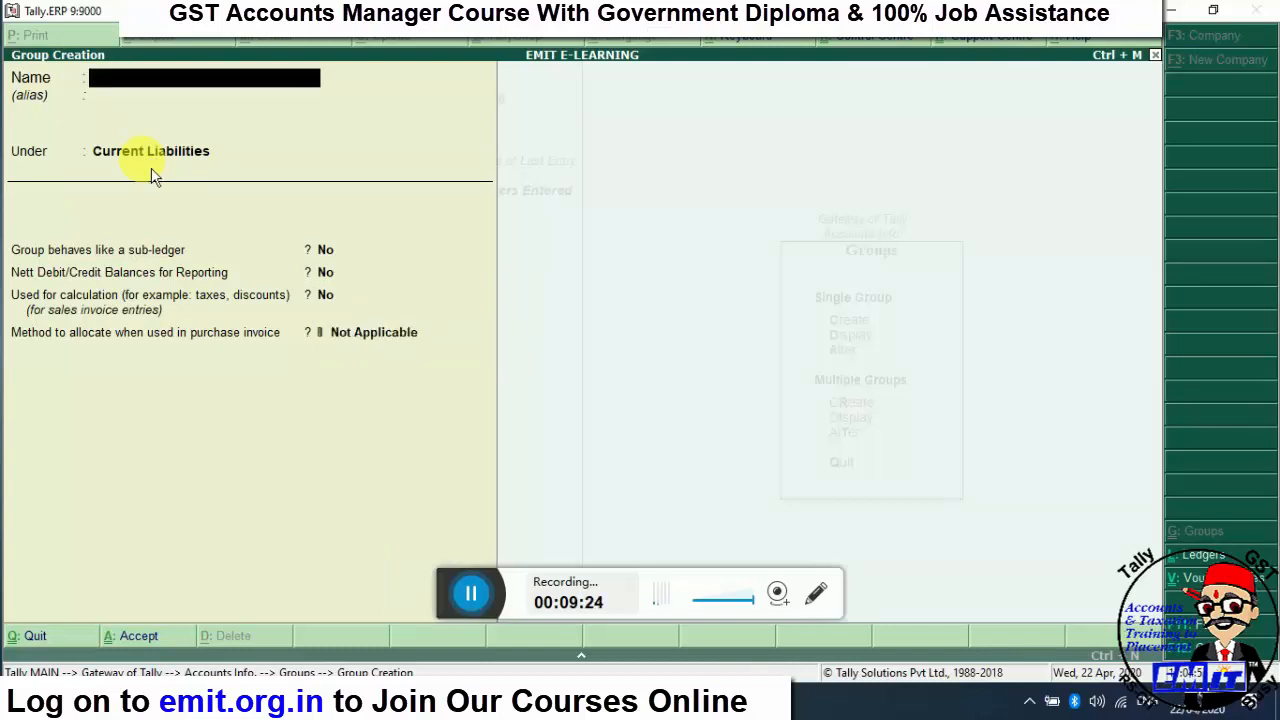
# - Leave group creation, return to the Gateway of Tally and open the Display report options
pyautogui.press('Escape')
pyautogui.press('Escape')
pyautogui.press('Escape')
pyautogui.press('Down')
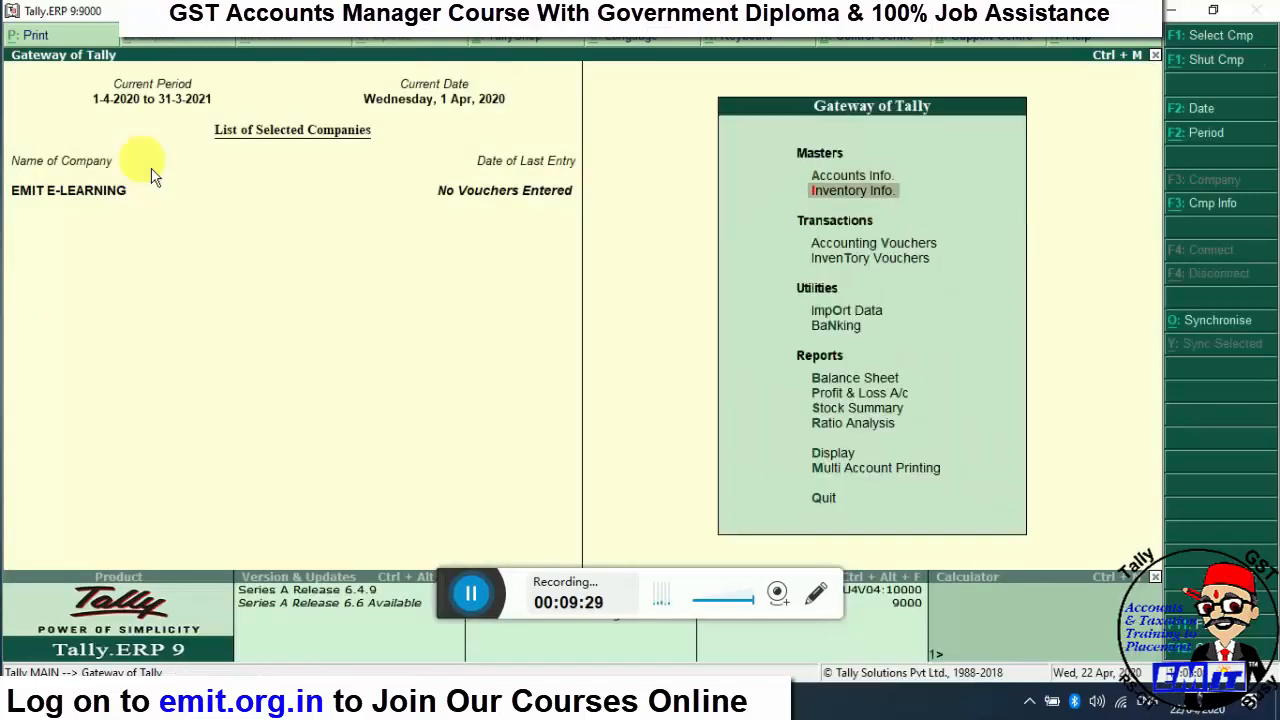
pyautogui.press('Down')
pyautogui.press('Down')
pyautogui.press('Down')
pyautogui.press('Down')
pyautogui.press('Down')
pyautogui.press('Down')
pyautogui.press('Down')
pyautogui.press('Down')
pyautogui.press('Down')
pyautogui.press('Return')
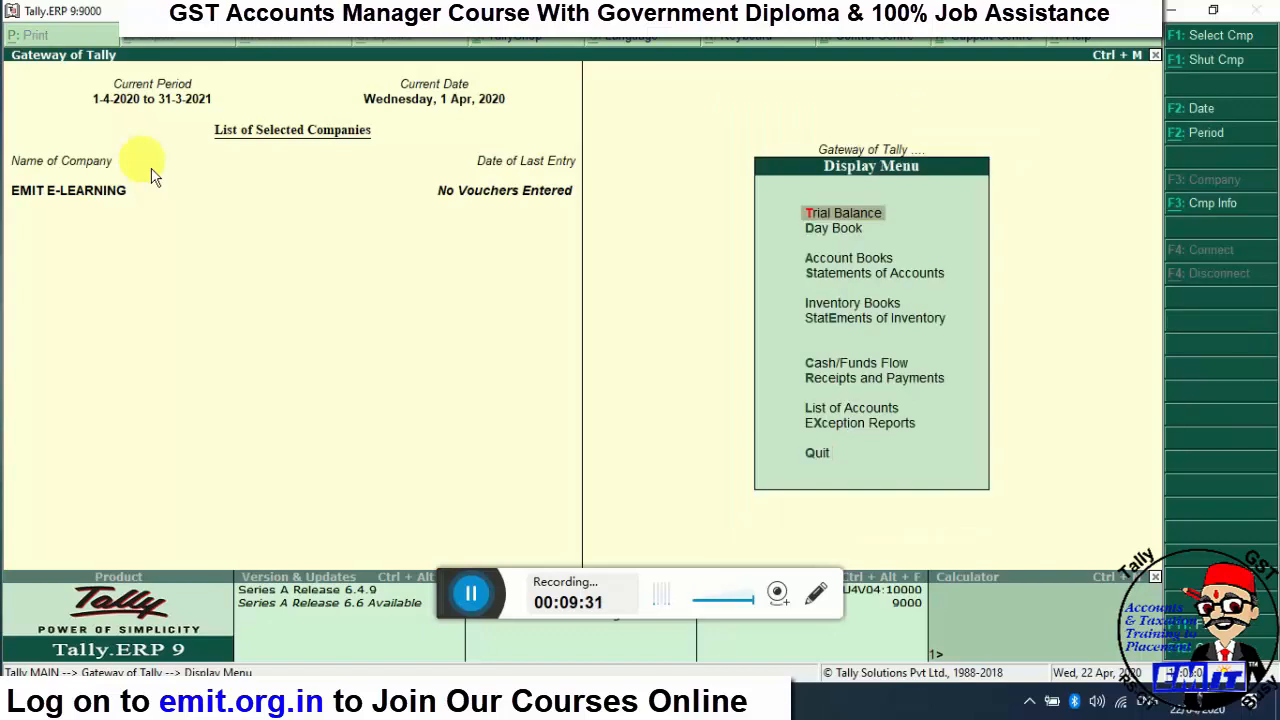
# - Open the List of Accounts report and show only the groups
pyautogui.press('Down')
pyautogui.press('Down')
pyautogui.press('Down')
pyautogui.press('Down')
pyautogui.press('Down')
pyautogui.press('Down')
pyautogui.press('Down')
pyautogui.press('Down')
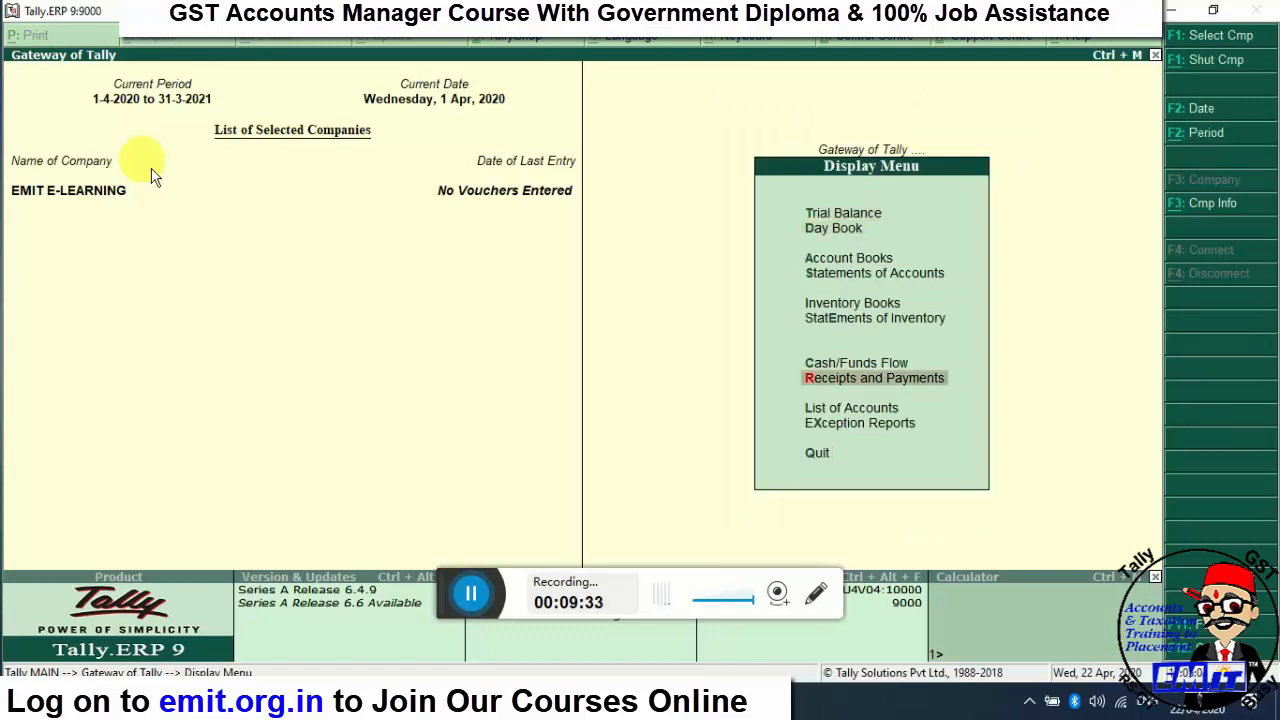
pyautogui.press('Return')
pyautogui.press('Down')
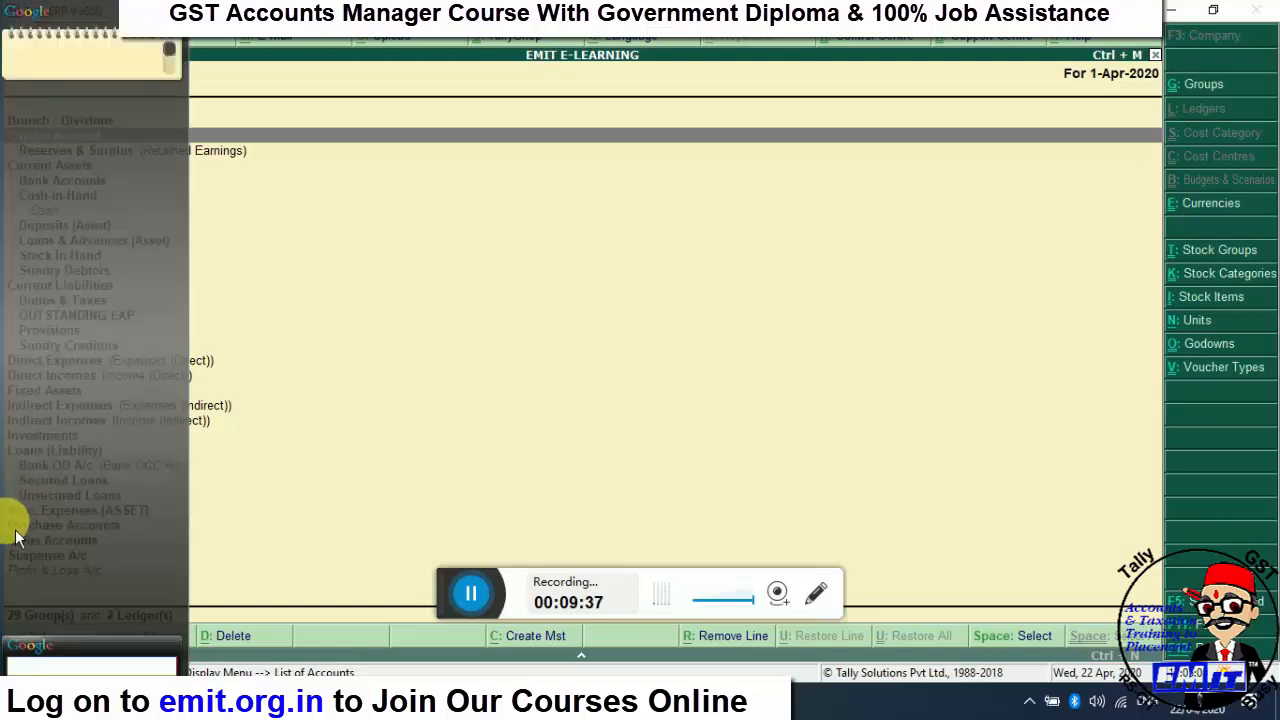
pyautogui.click(1207, 90)
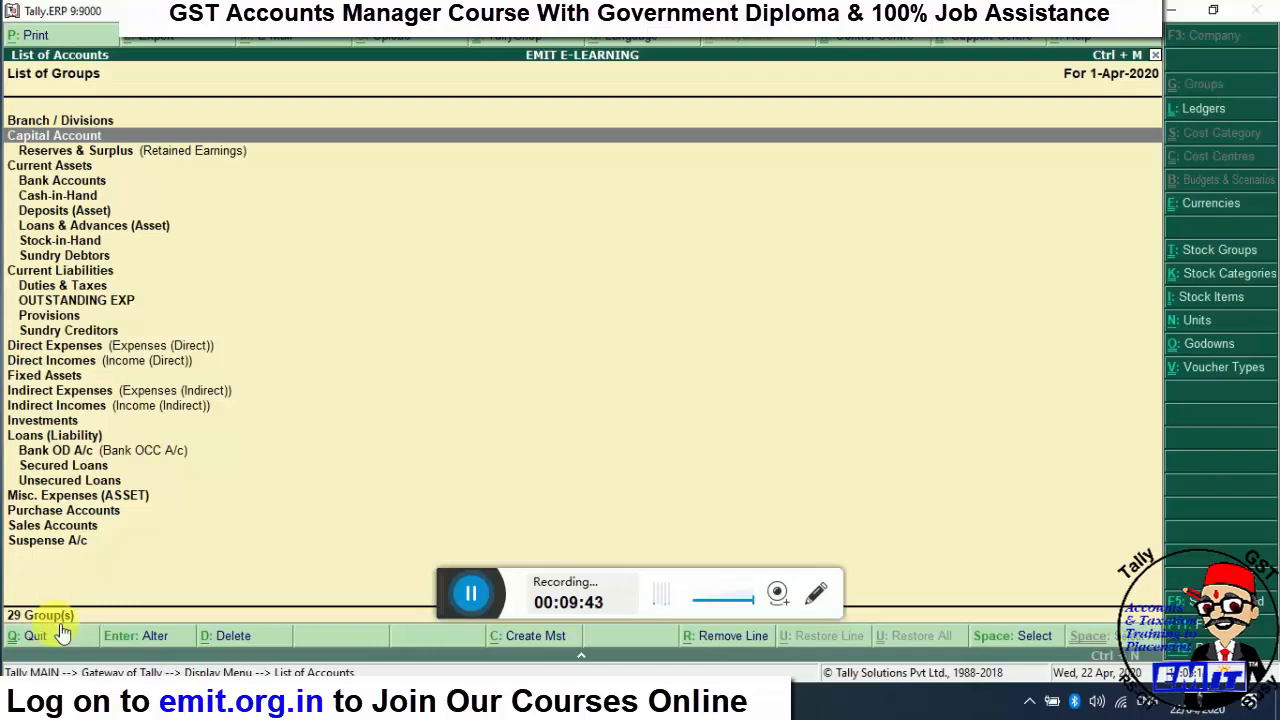
# - Locate the OUTSTANDING EXP subgroup within Current Liabilities in the list of groups
pyautogui.press('Down')
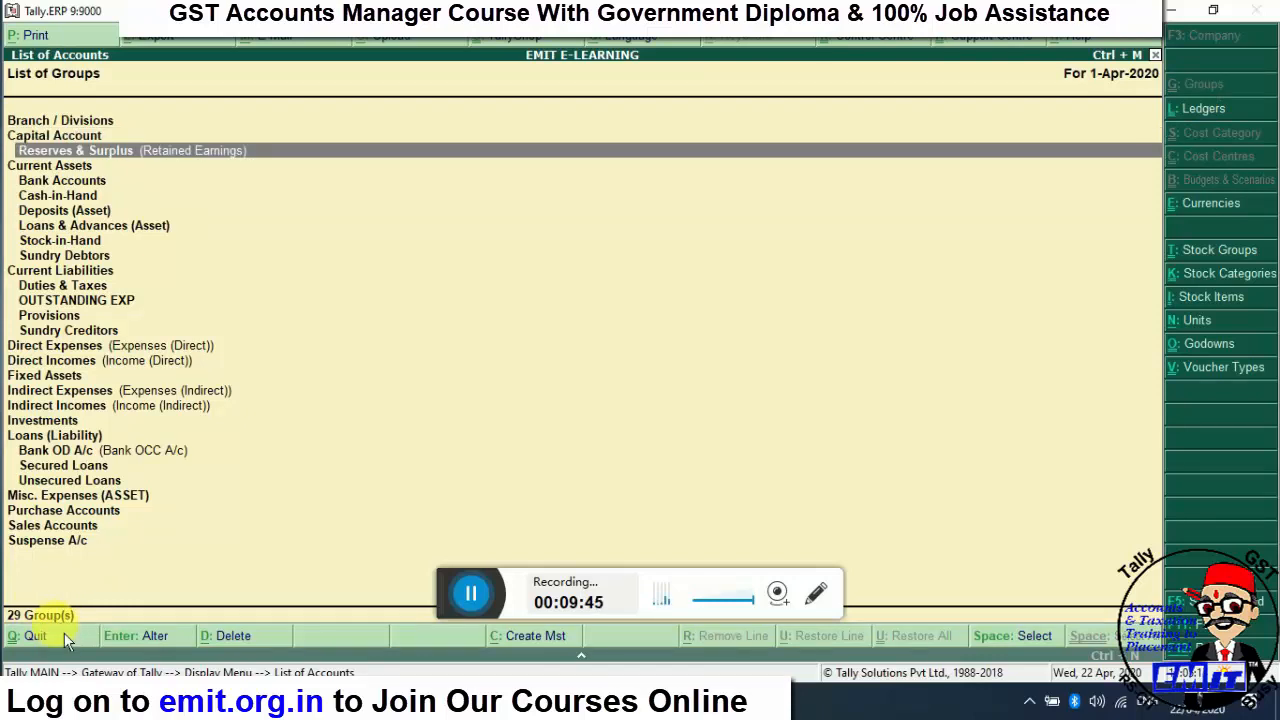
pyautogui.press('Down')
pyautogui.press('Down')
pyautogui.press('Down')
pyautogui.press('Down')
pyautogui.press('Down')
pyautogui.press('Down')
pyautogui.press('Down')
pyautogui.press('Down')
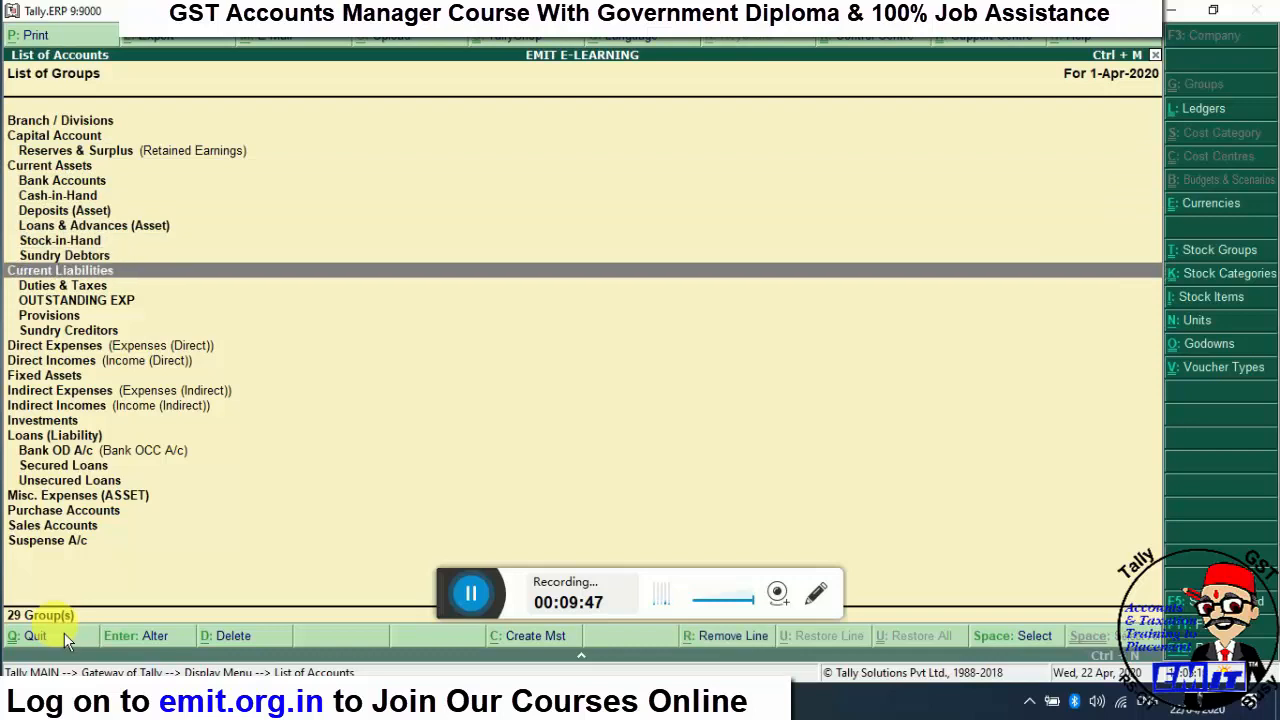
pyautogui.press('Down')
pyautogui.press('Down')
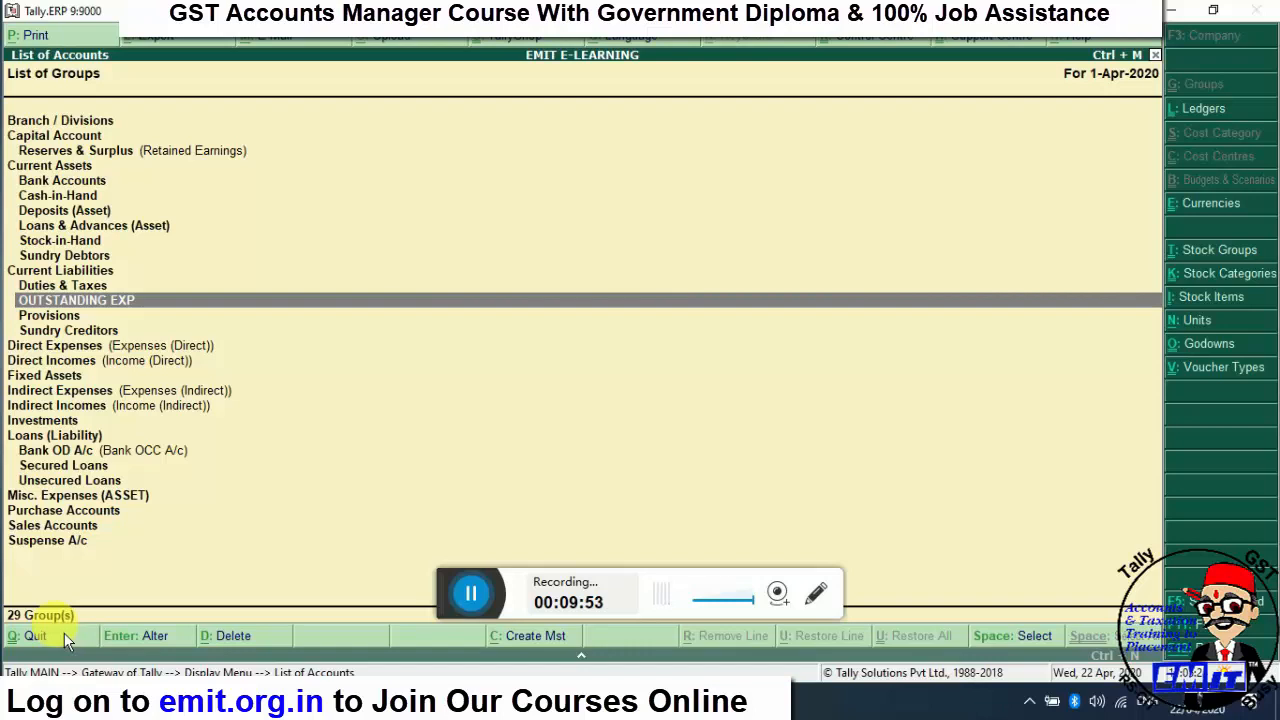
# - Return from the report to the Gateway of Tally without quitting, and open the Ledgers options under Accounts Info
pyautogui.click(64, 640)
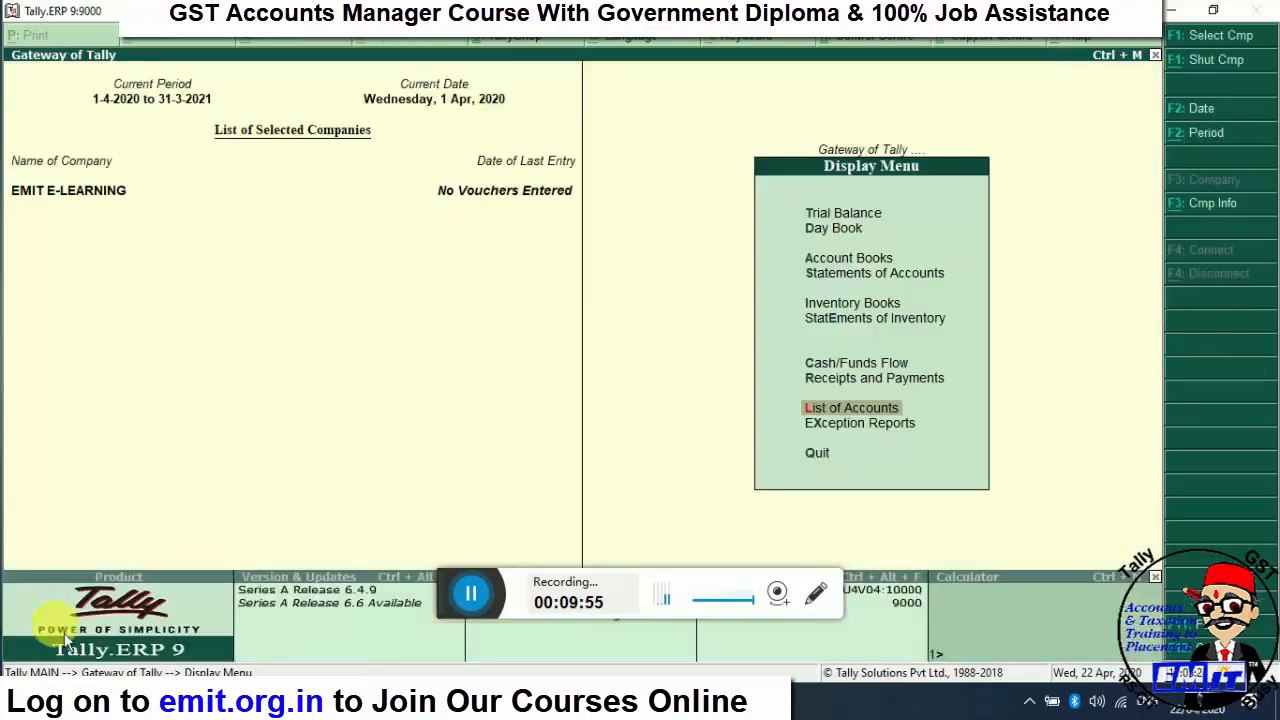
pyautogui.press('Escape')
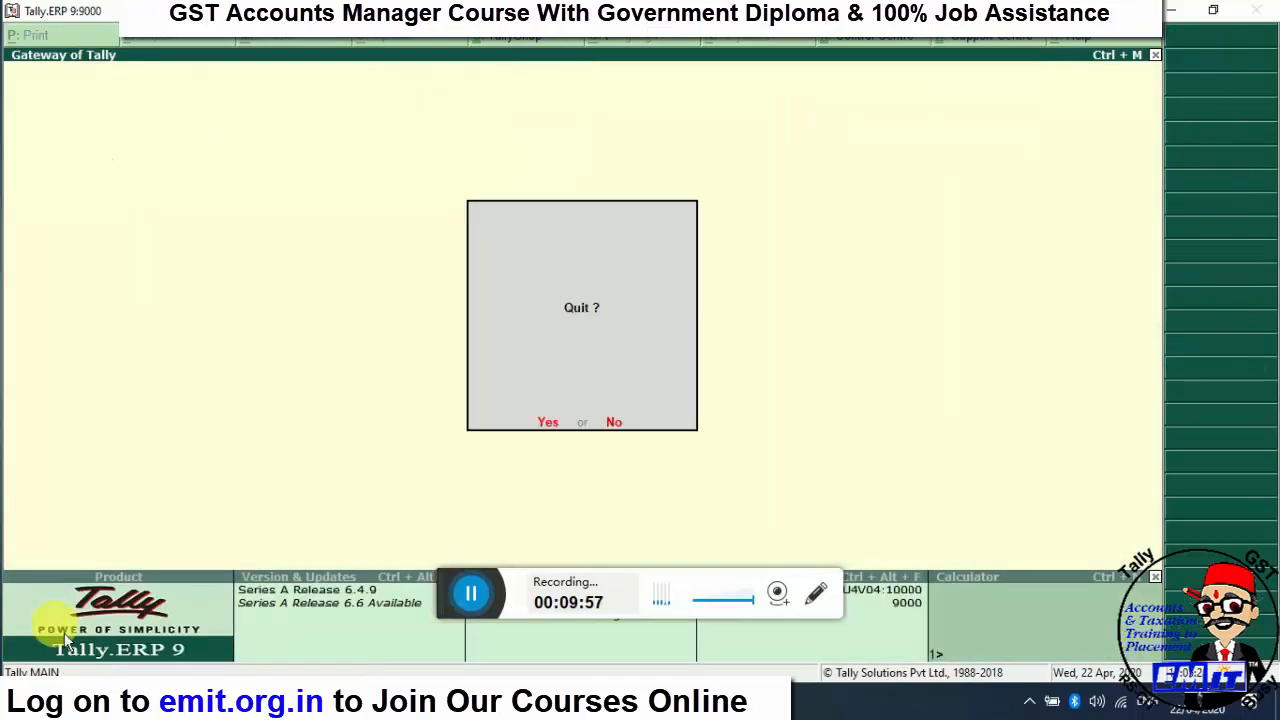
pyautogui.press('n')
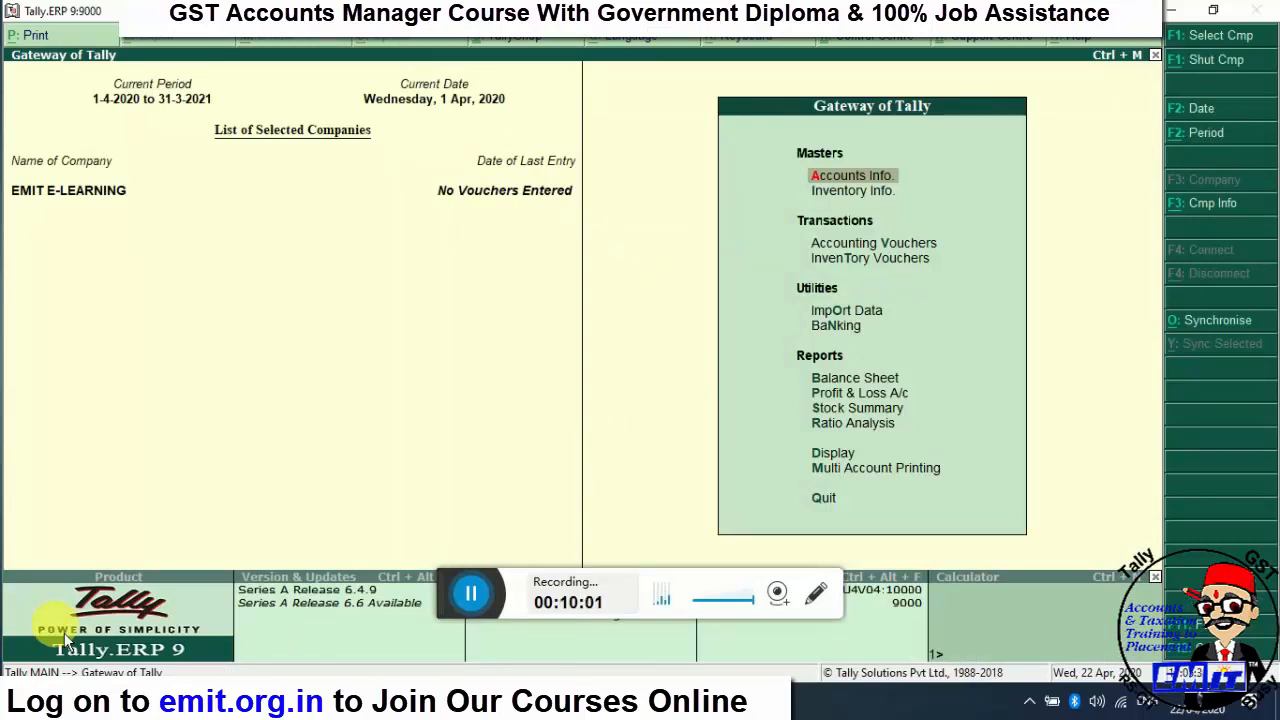
pyautogui.press('Return')
pyautogui.press('Down')
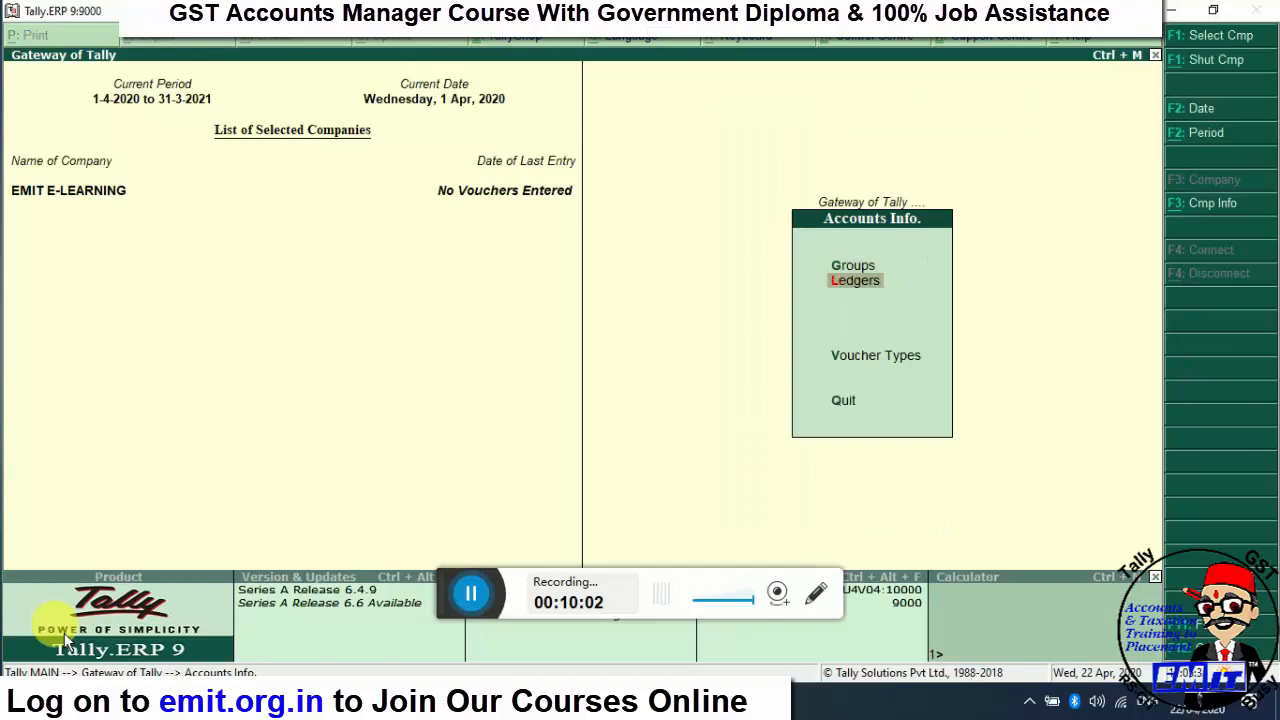
pyautogui.press('Return')
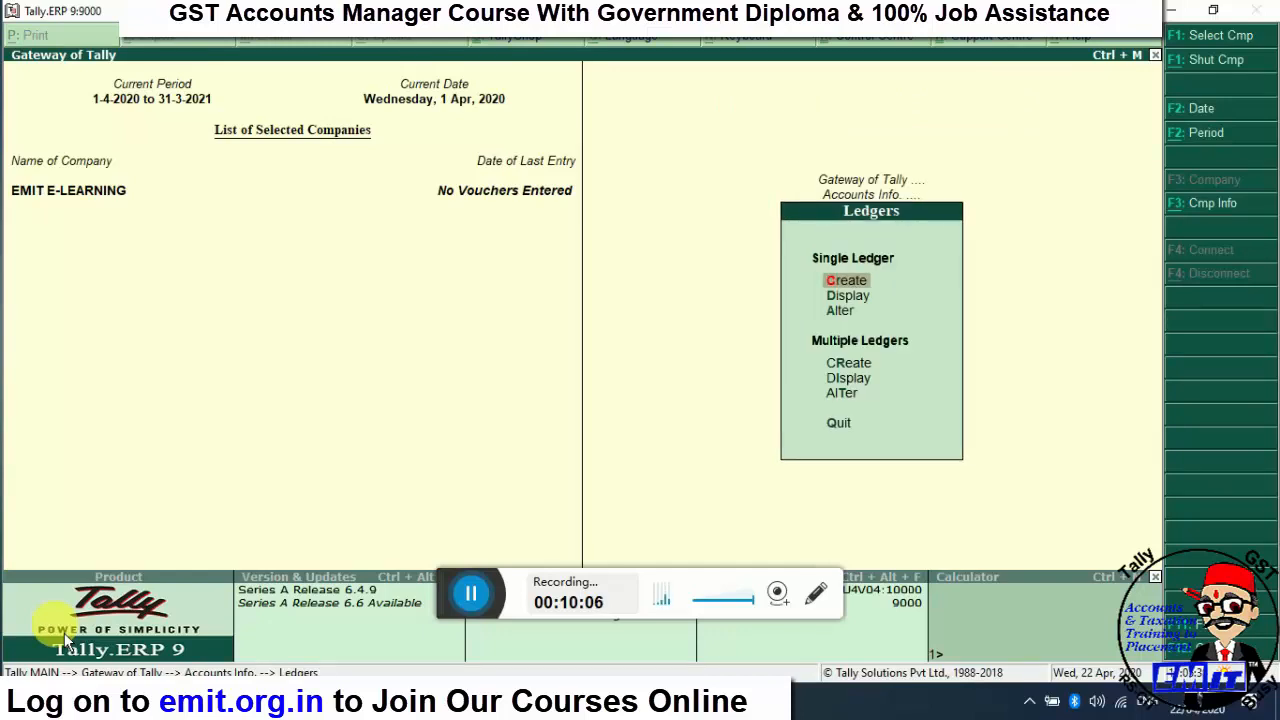
# - Open the predefined Profit & Loss A/c ledger for alteration as a single ledger
pyautogui.press('Down')
pyautogui.press('Down')
pyautogui.press('Up')
pyautogui.press('Down')
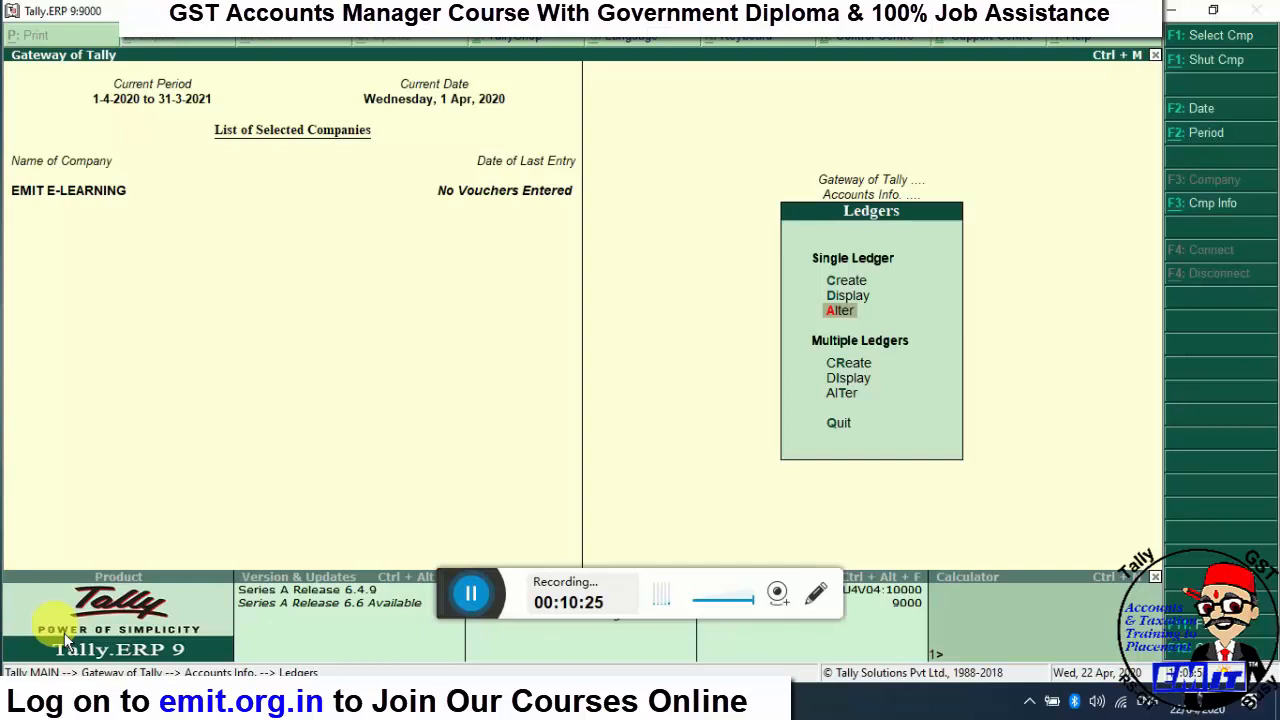
pyautogui.press('Up')
pyautogui.press('Down')
pyautogui.press('Return')
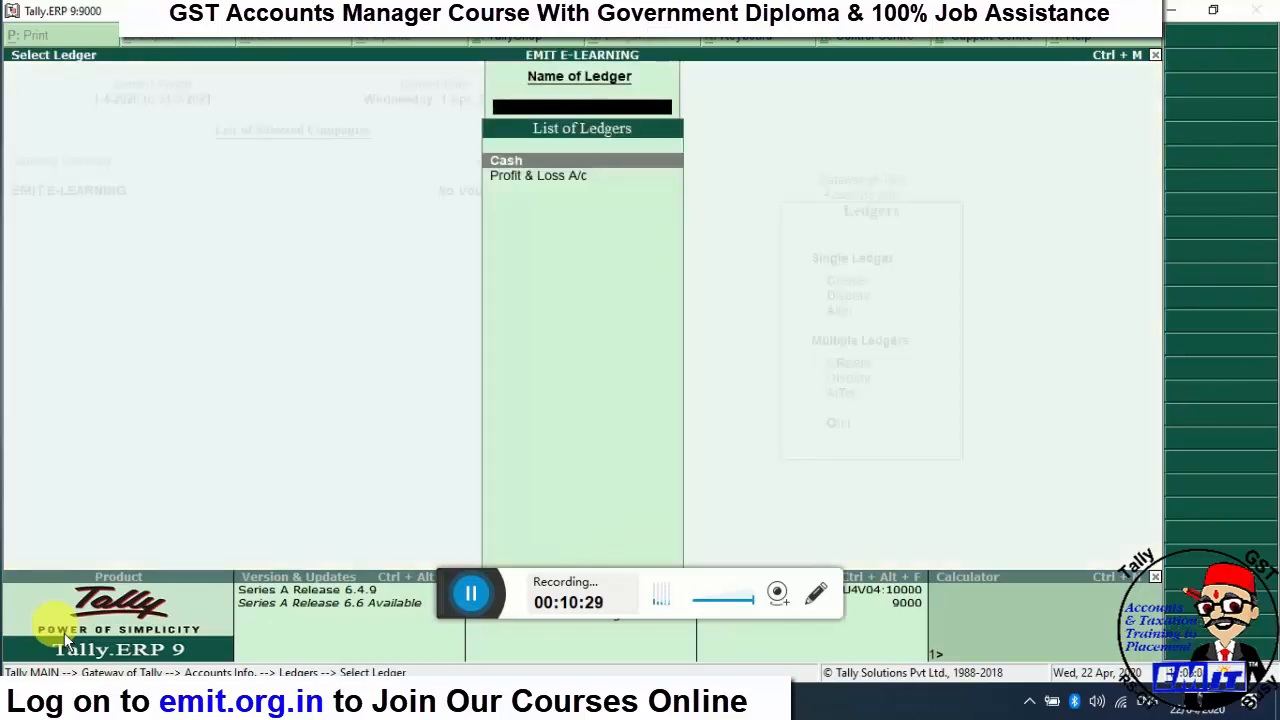
pyautogui.press('Down')
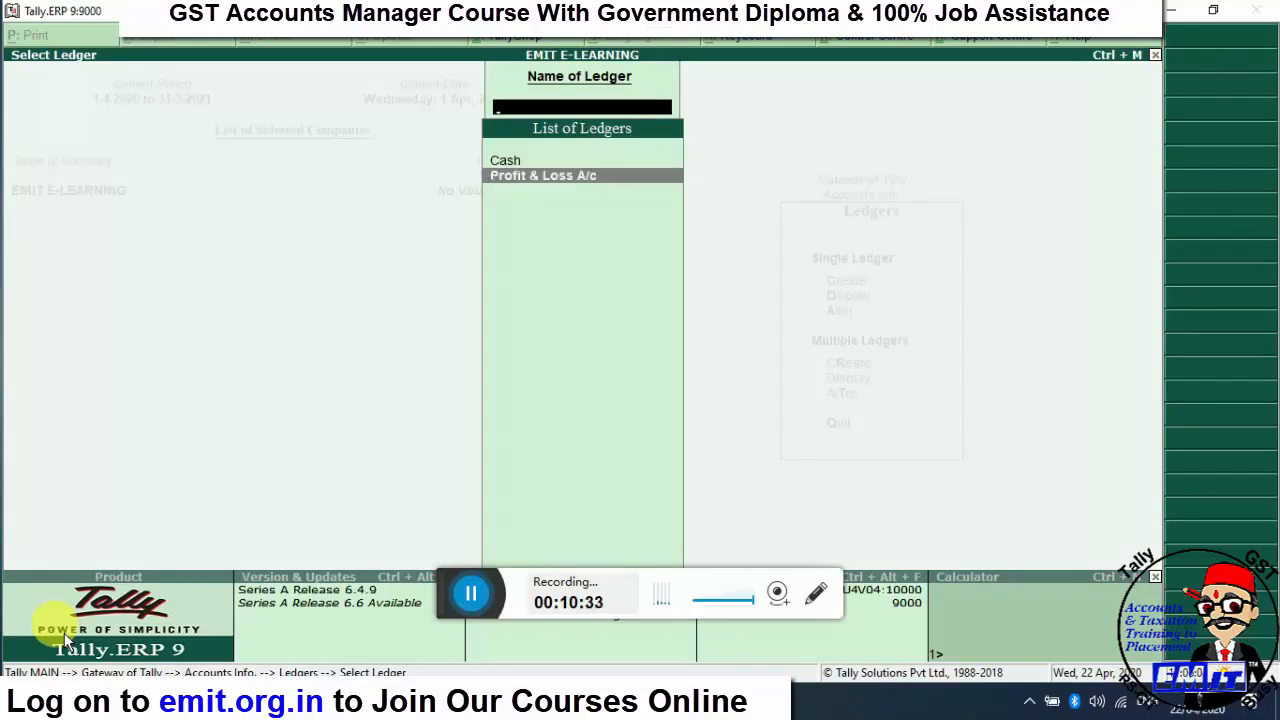
pyautogui.press('Return')
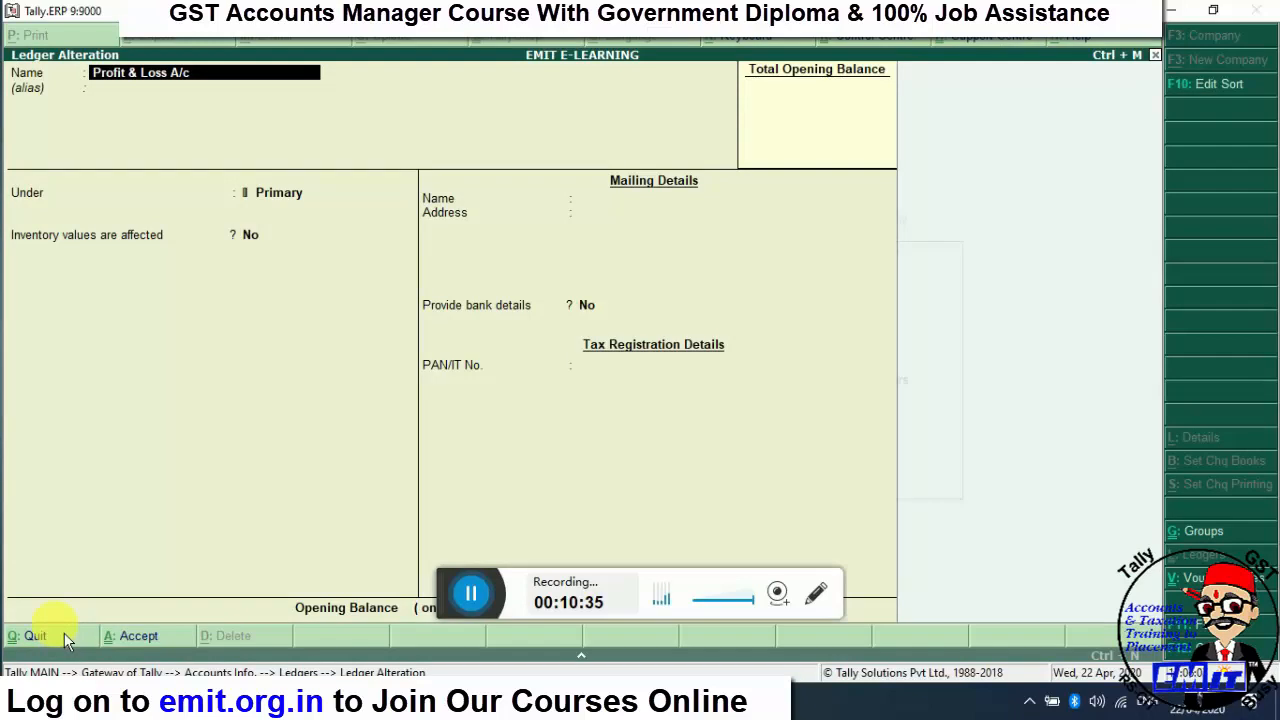
# - Try to remove the Profit & Loss A/c ledger's name, go through its remaining fields, and quit the alteration without saving
pyautogui.press('BackSpace')
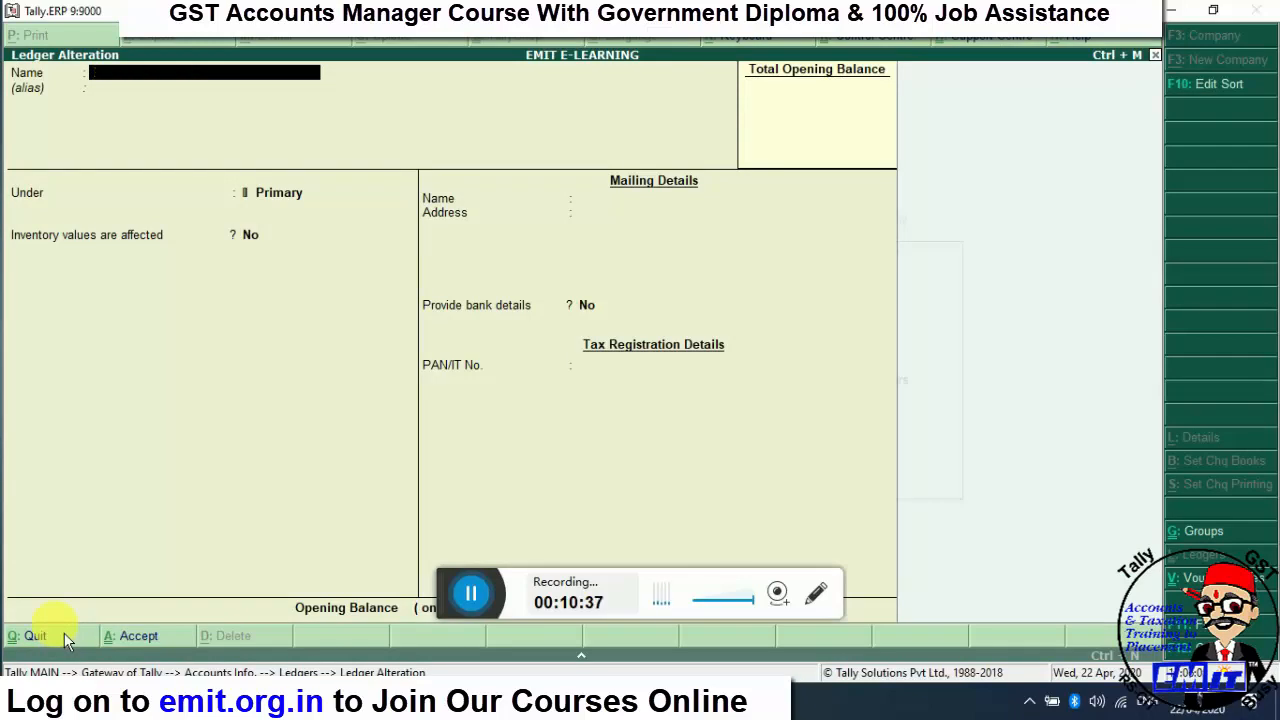
pyautogui.press('Escape')
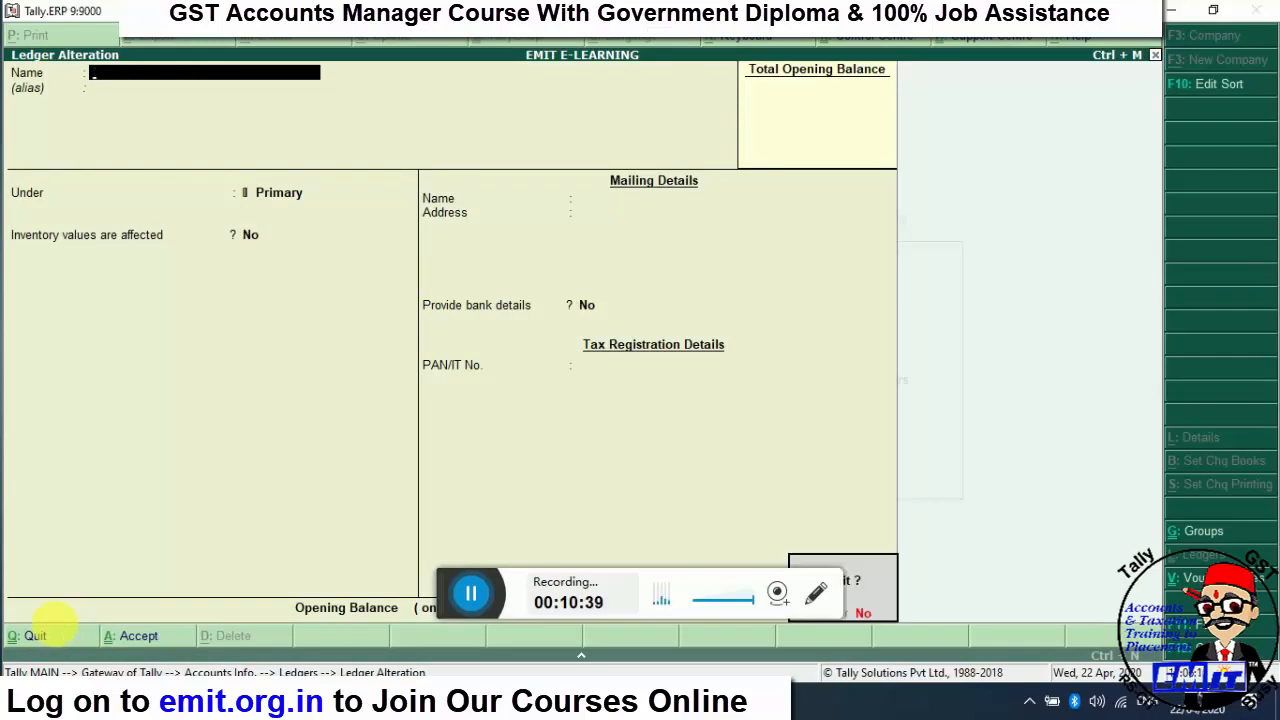
pyautogui.press('Return')
pyautogui.press('Return')
pyautogui.press('Return')
pyautogui.press('Return')
pyautogui.press('Return')
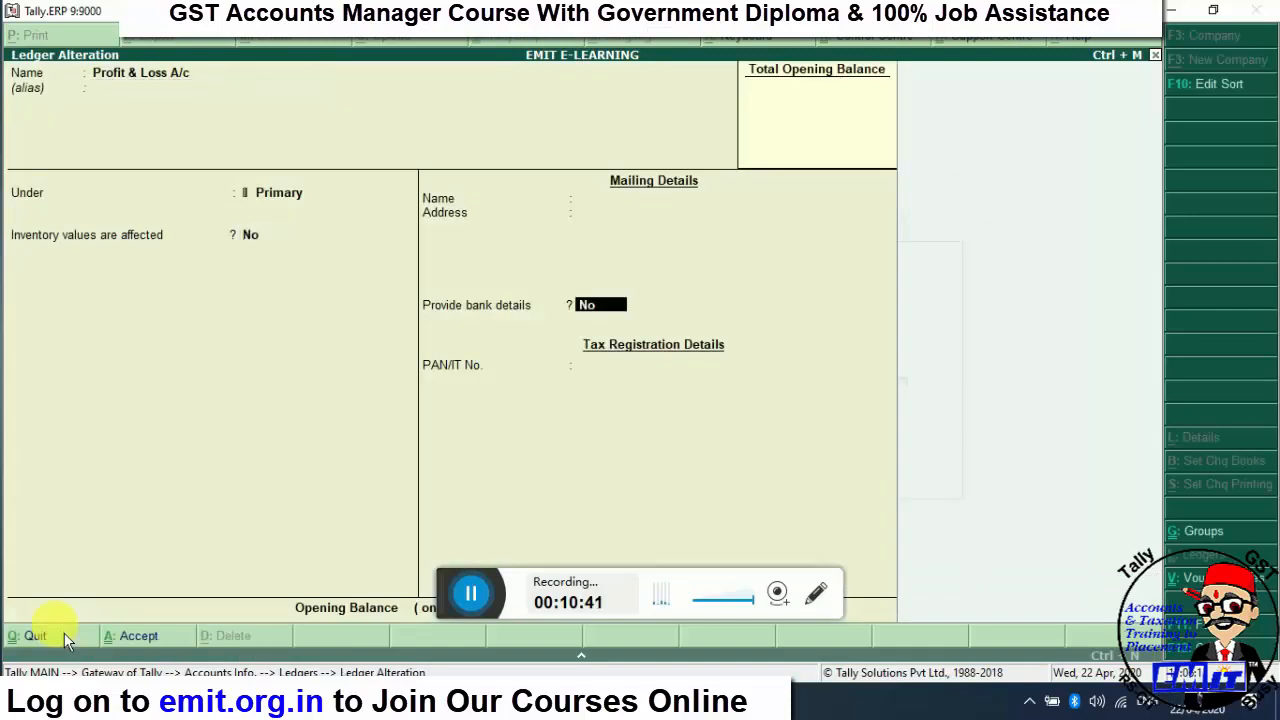
pyautogui.press('Return')
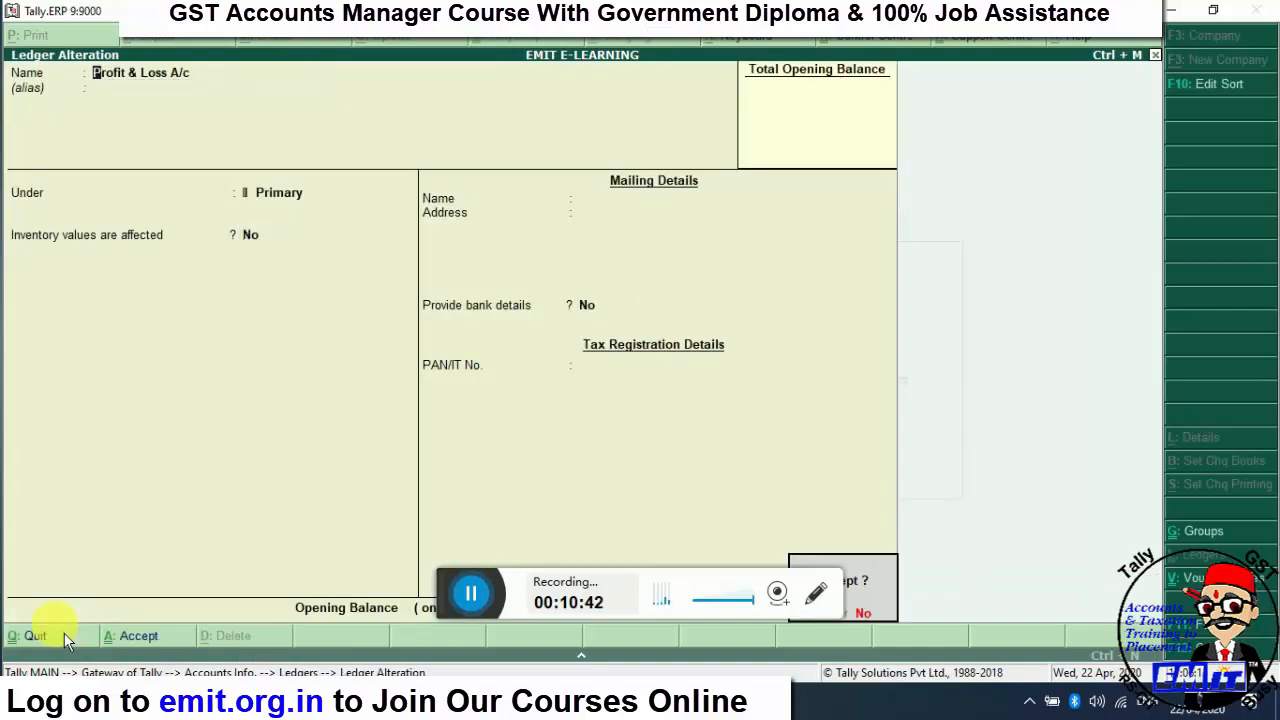
pyautogui.press('Escape')
pyautogui.press('Escape')
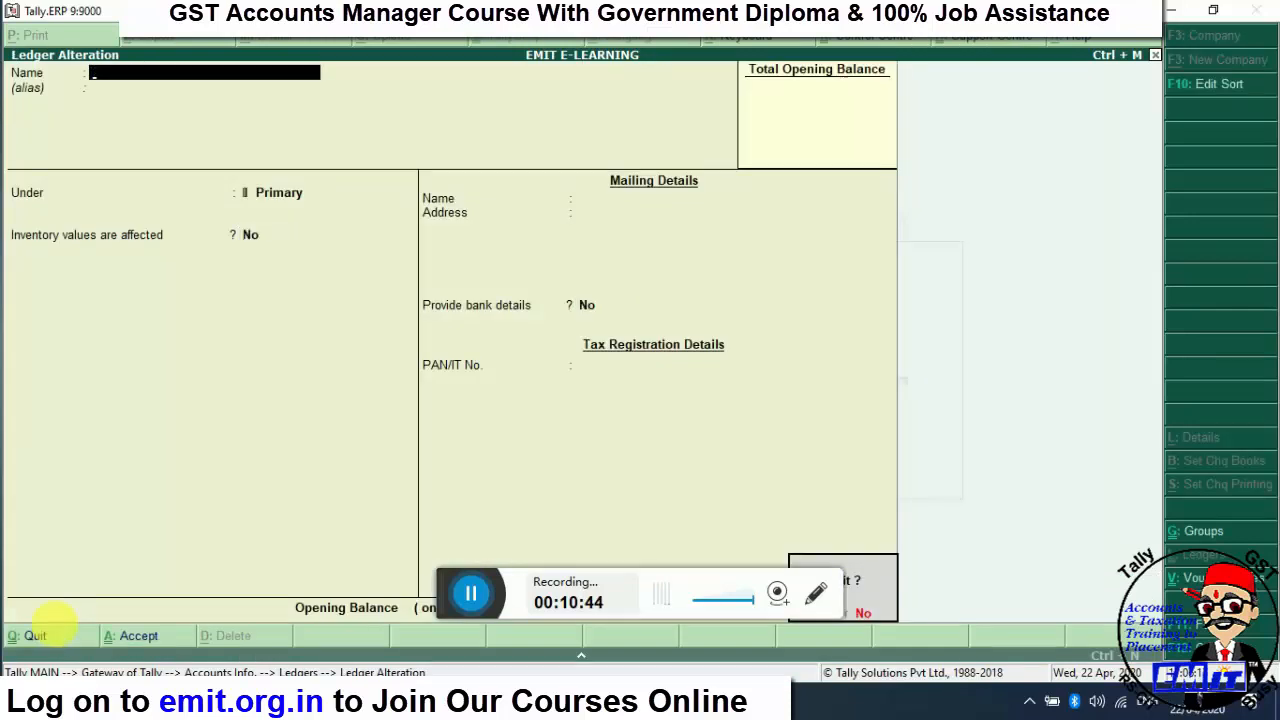
pyautogui.press('y')
# - Open the predefined Cash ledger for alteration to view its group, and return to the list of ledgers
pyautogui.press('Up')
pyautogui.press('Return')
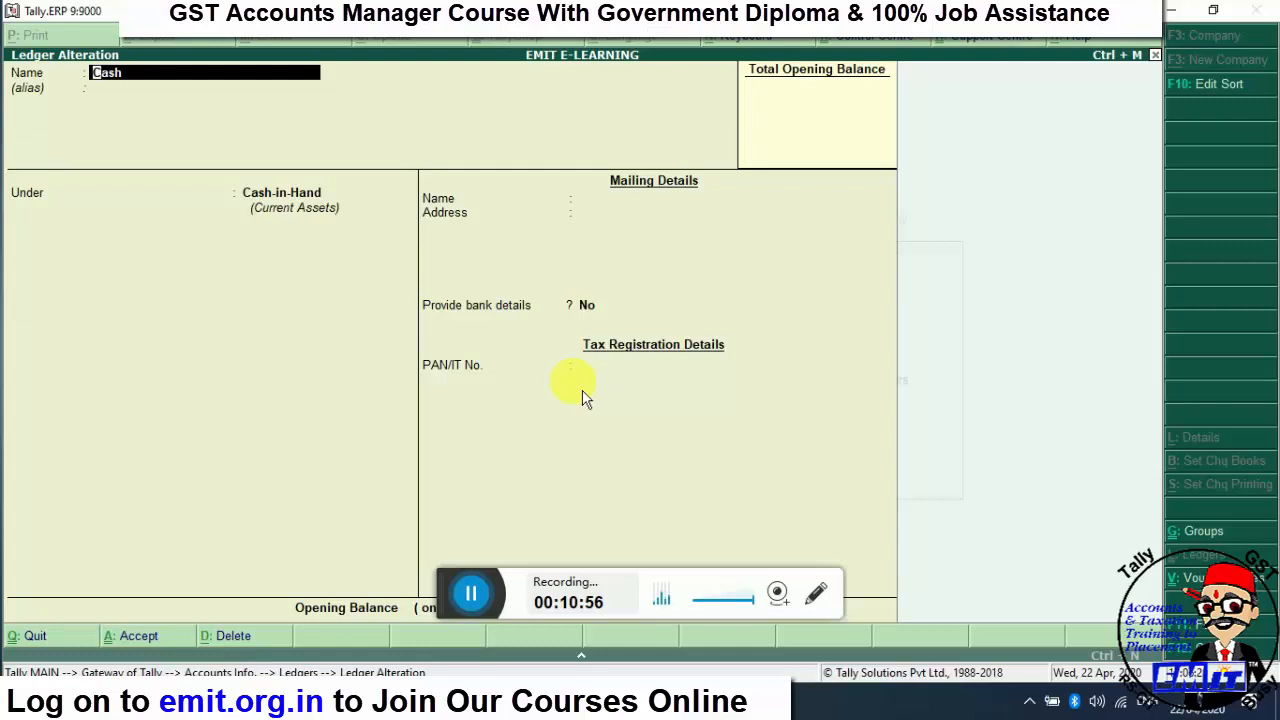
pyautogui.press('Escape')
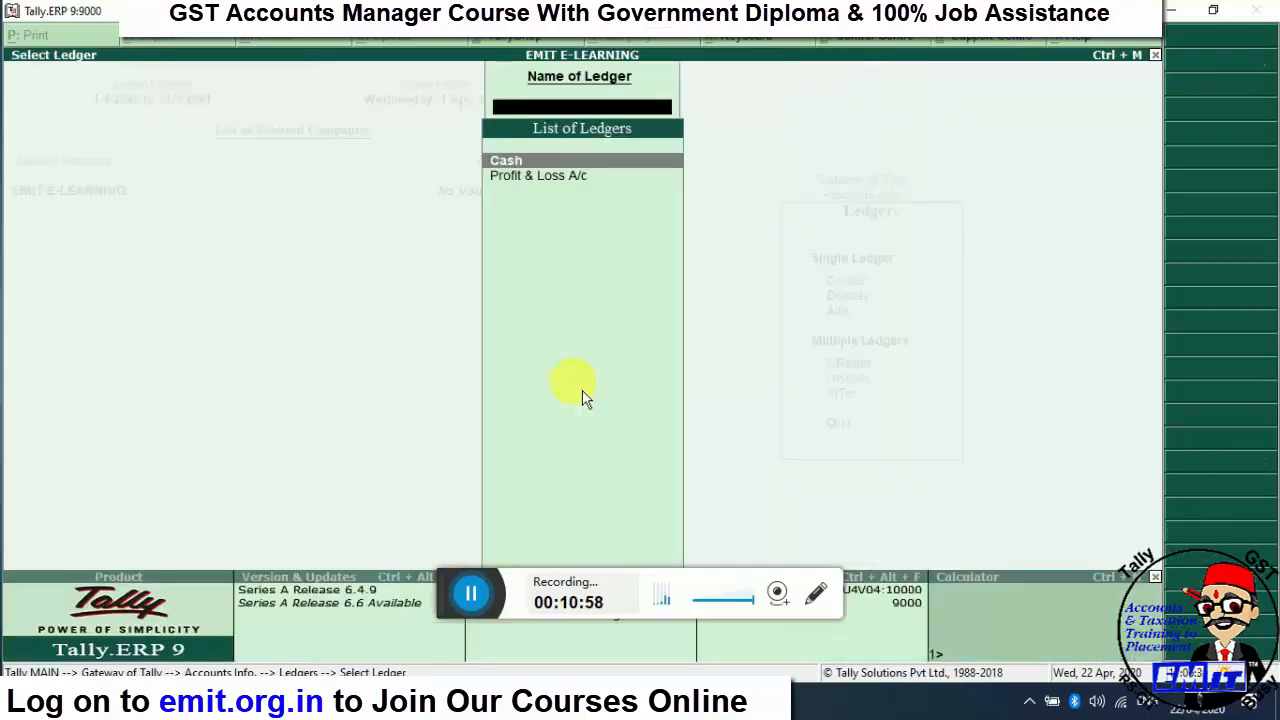
# - Return to the Gateway of Tally and open the Balance Sheet to examine the Current Assets entries
pyautogui.press('Escape')
pyautogui.press('Escape')
pyautogui.press('Escape')
pyautogui.press('Down')
pyautogui.press('Down')
pyautogui.press('Down')
pyautogui.press('Down')
pyautogui.press('Down')
pyautogui.press('Down')
pyautogui.press('Down')
pyautogui.press('Up')
pyautogui.press('Return')
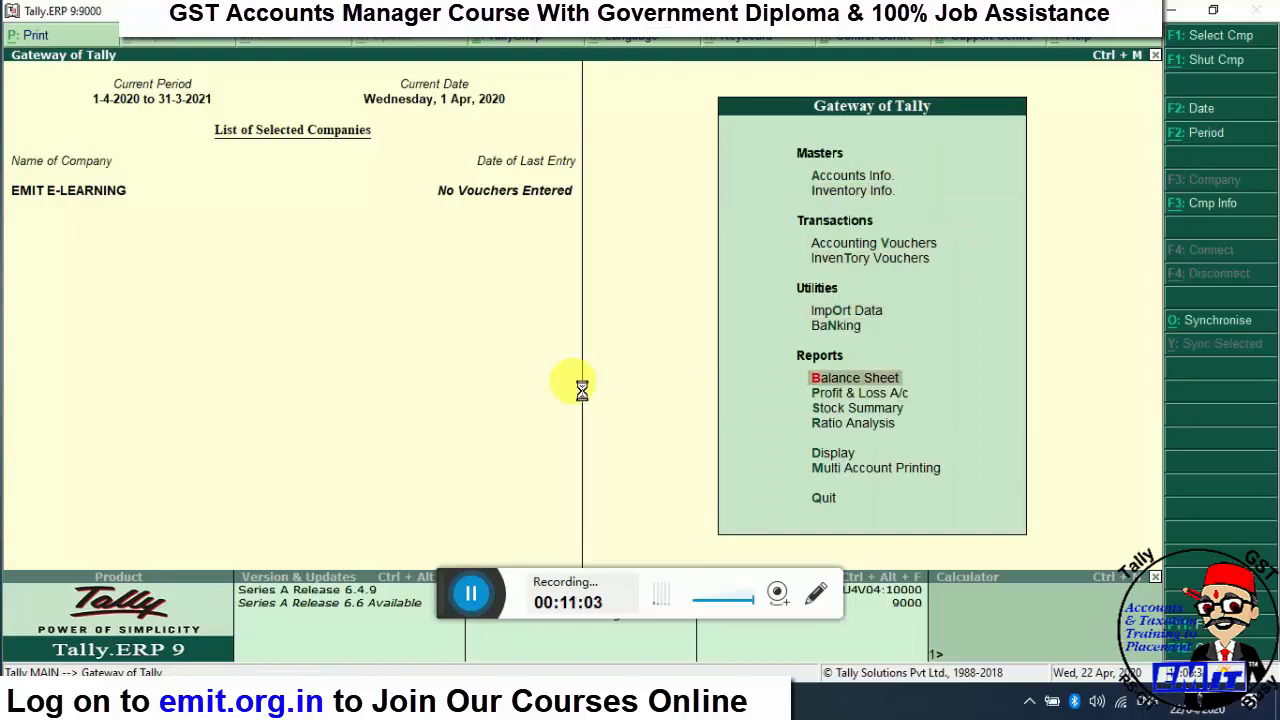
pyautogui.press('Right')
pyautogui.press('Down')
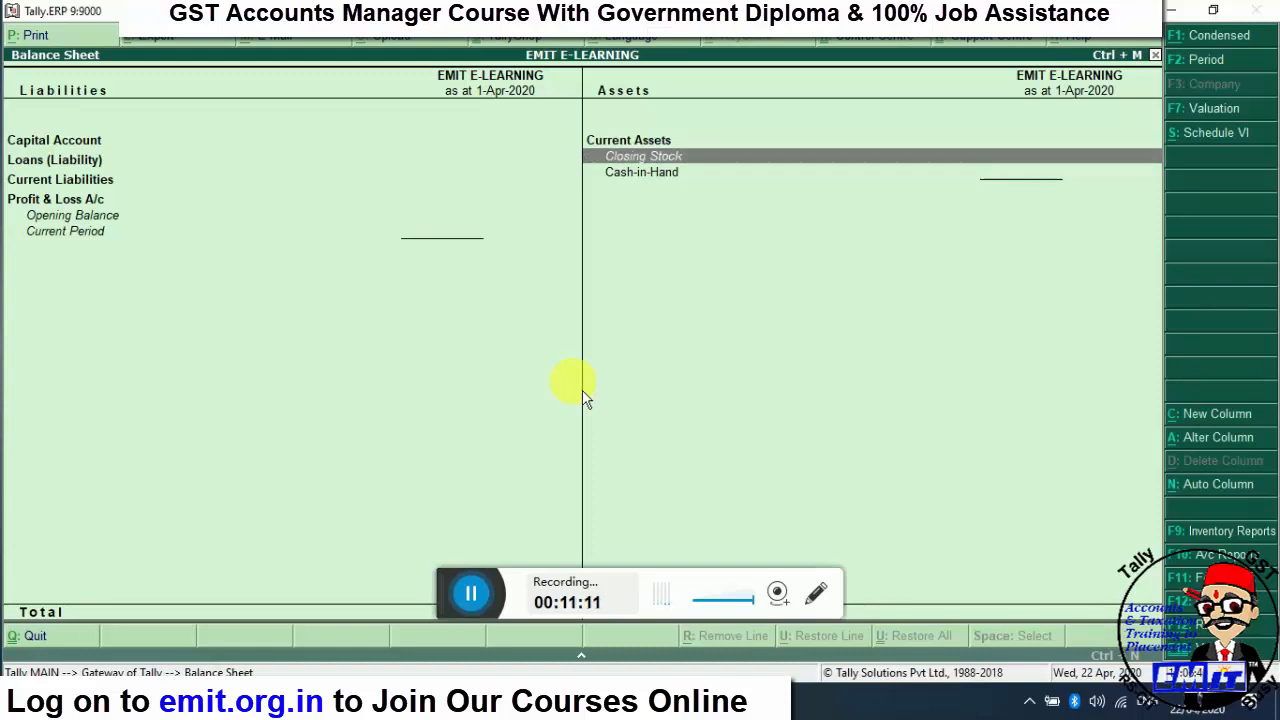
# - Close the Balance Sheet and open the creation form for a single ledger under Accounts Info
pyautogui.press('Escape')
pyautogui.press('Escape')
pyautogui.press('Escape')
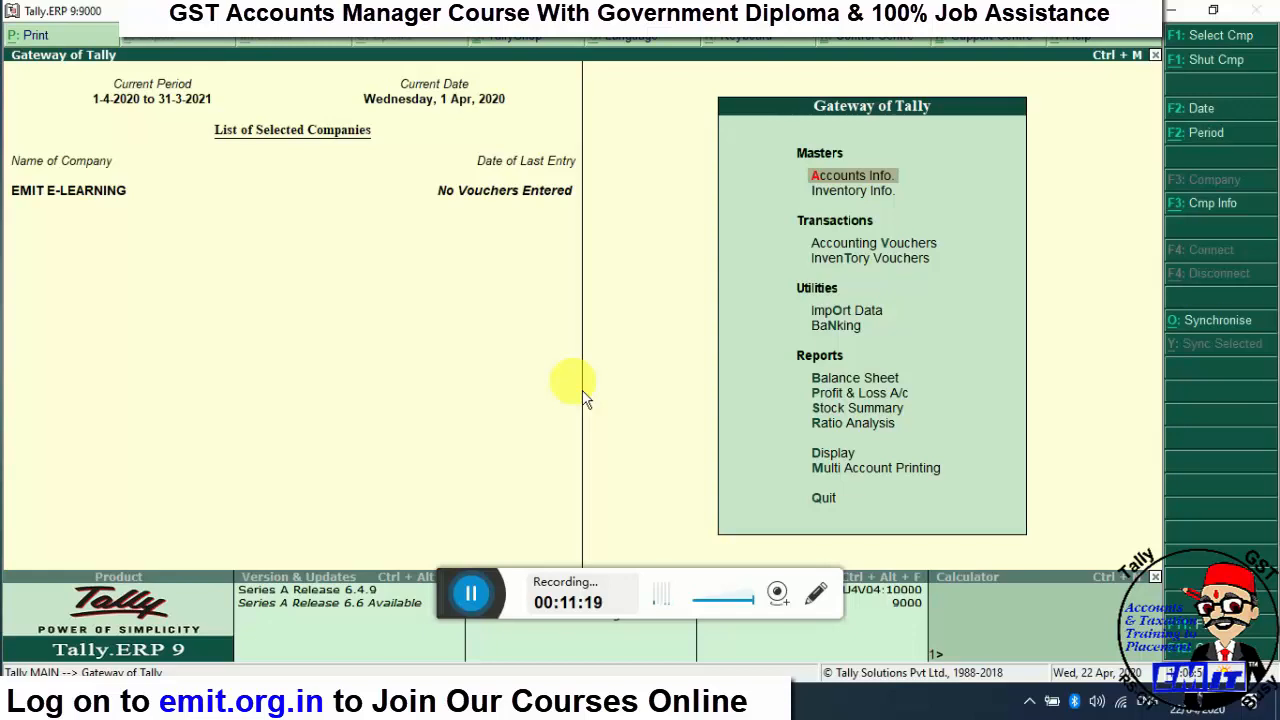
pyautogui.press('Return')
pyautogui.press('Down')
pyautogui.press('Return')
pyautogui.press('Return')
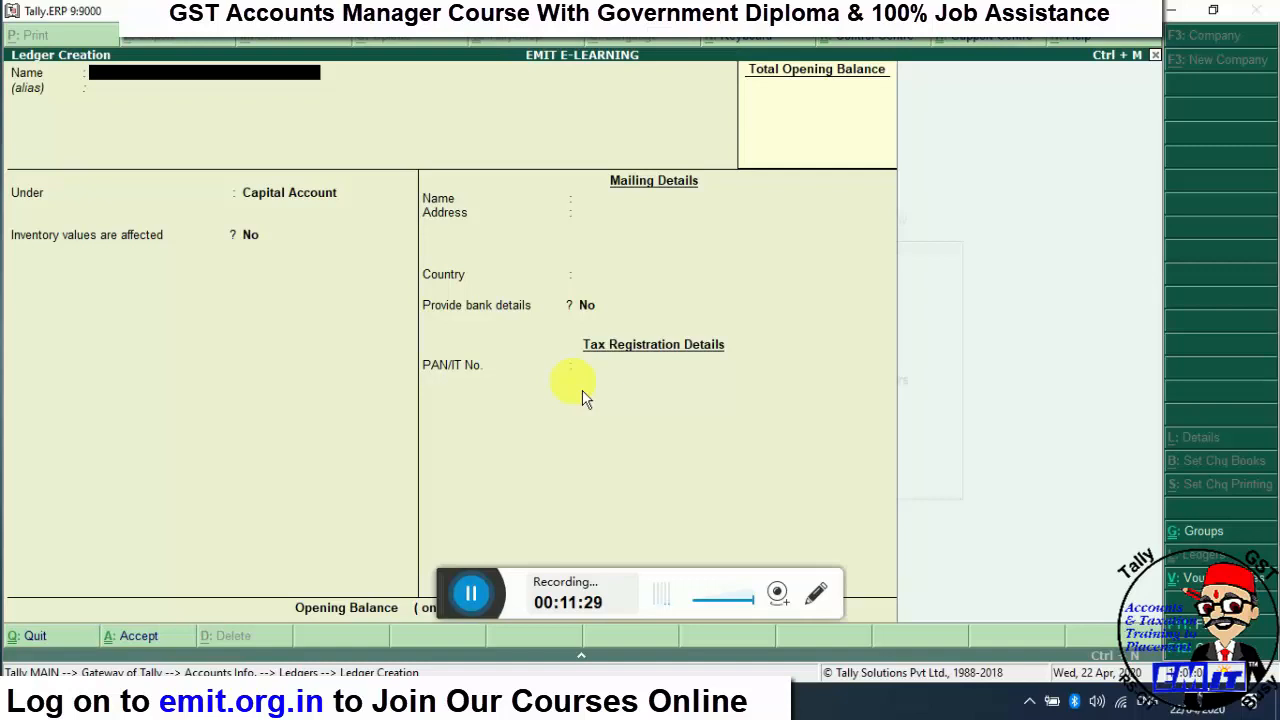
# - Look up Carriage In in the Excel trading account, and name the new Tally.ERP 9 ledger CARRIAGE IN under Direct Expenses
pyautogui.hotkey('alt', 'Tab')
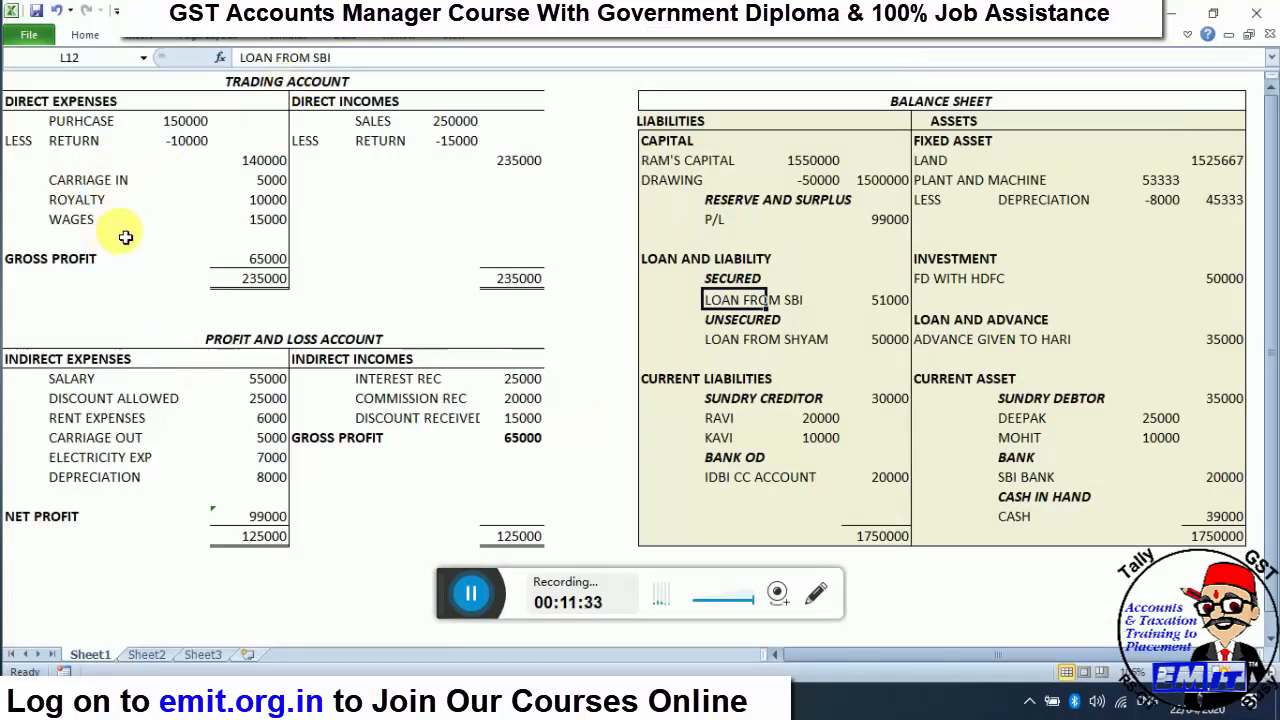
pyautogui.click(82, 182)
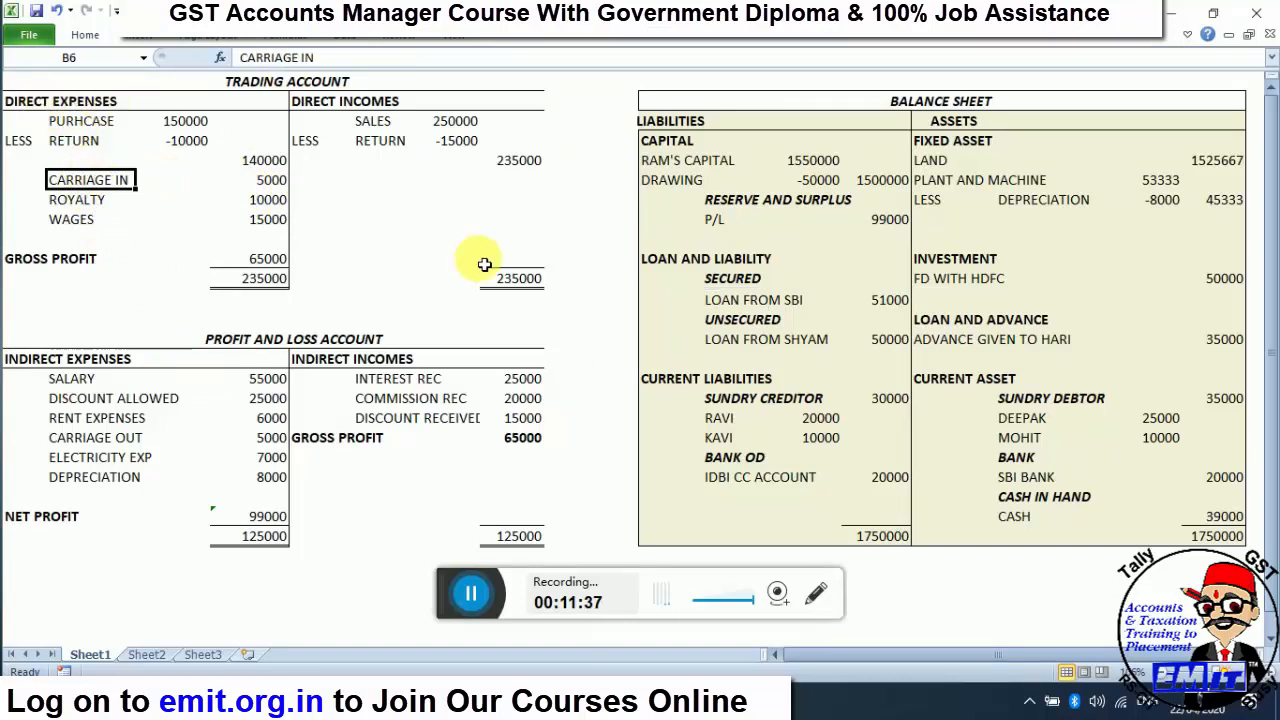
pyautogui.hotkey('alt', 'Tab')
pyautogui.write('CARRIAGE IN')
pyautogui.press('Return')
pyautogui.press('Return')
pyautogui.write('DIREC')
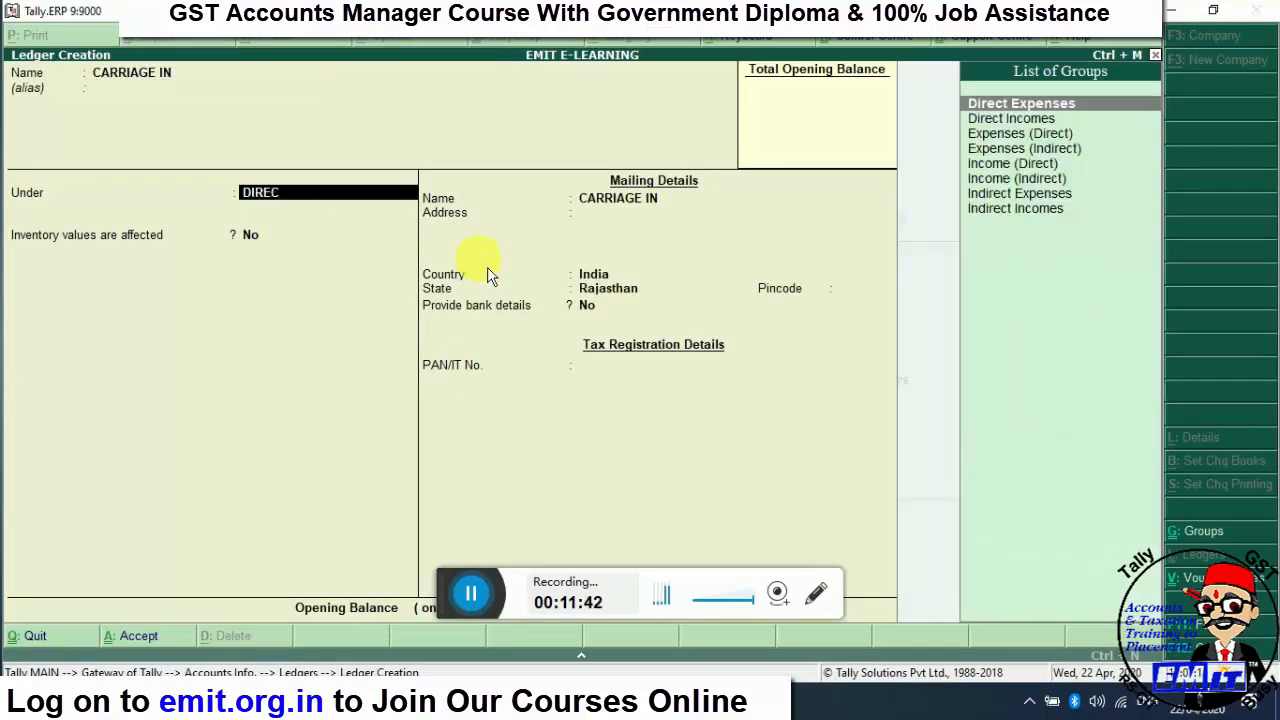
pyautogui.press('Down')
pyautogui.press('Down')
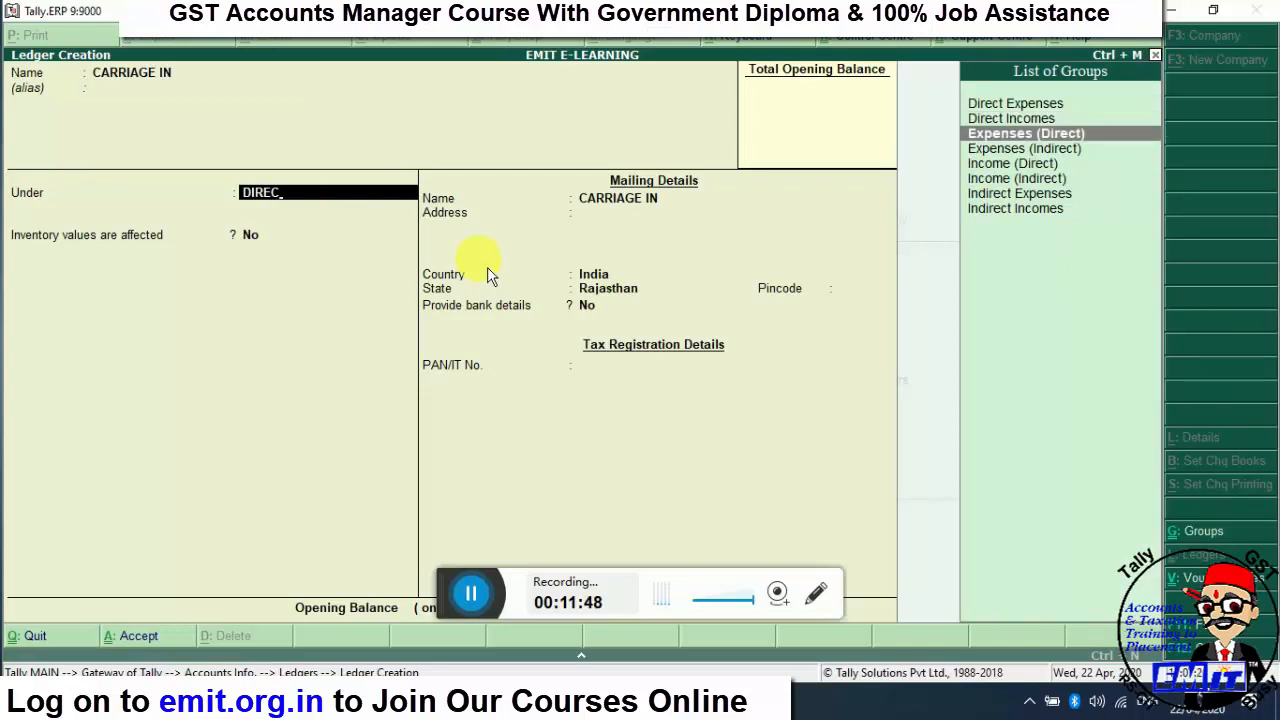
pyautogui.press('Return')
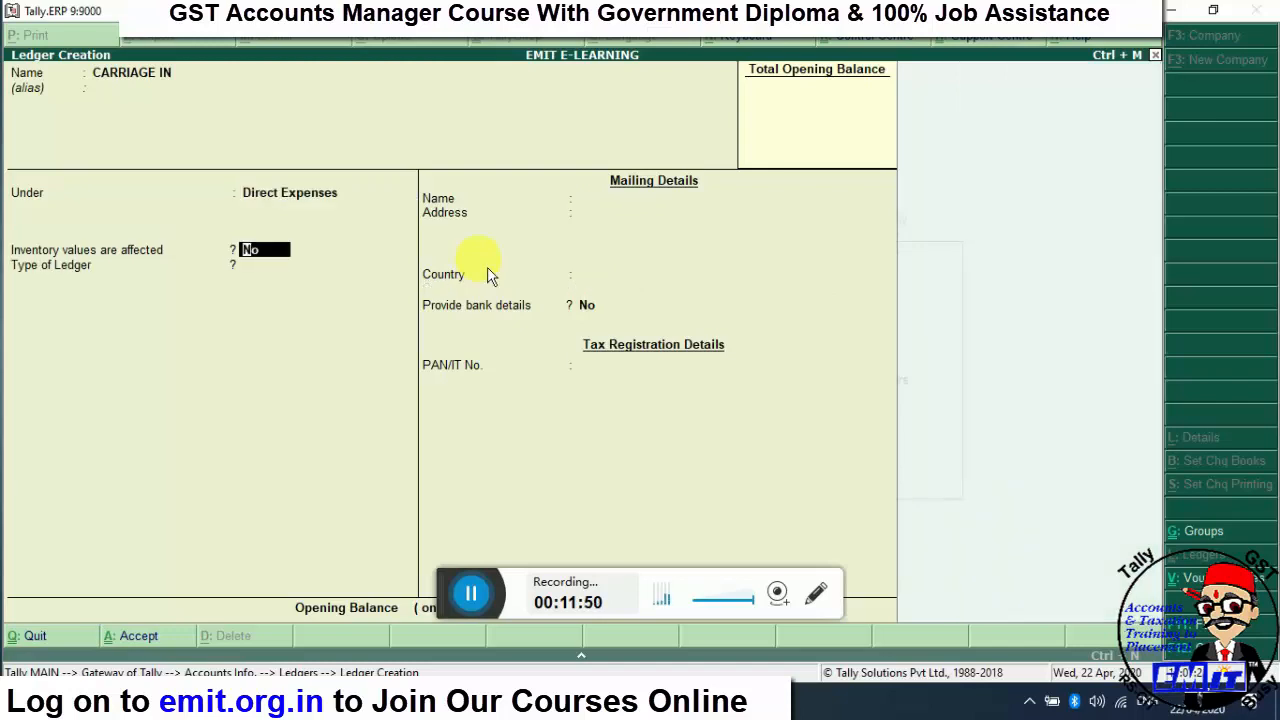
# - Keep inventory values at No and the ledger type at Not Applicable, and save the CARRIAGE IN ledger
pyautogui.press('Return')
pyautogui.press('Return')
pyautogui.press('Return')
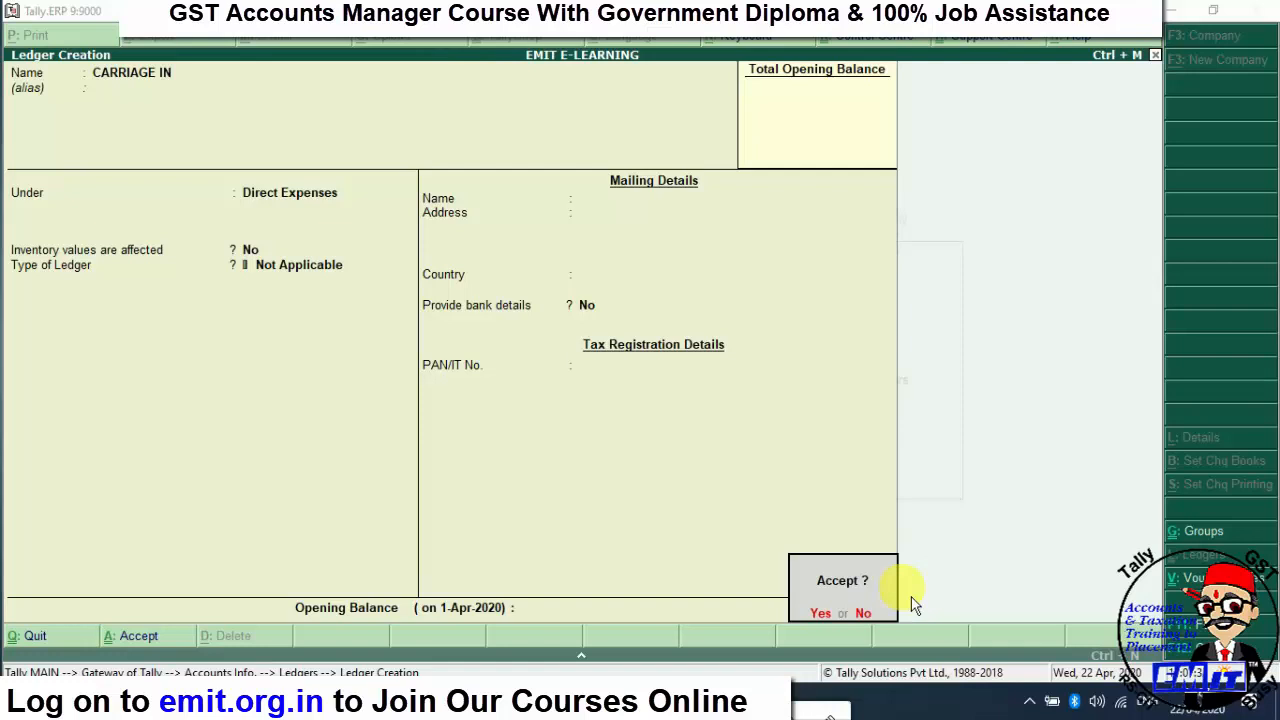
pyautogui.click(805, 498)
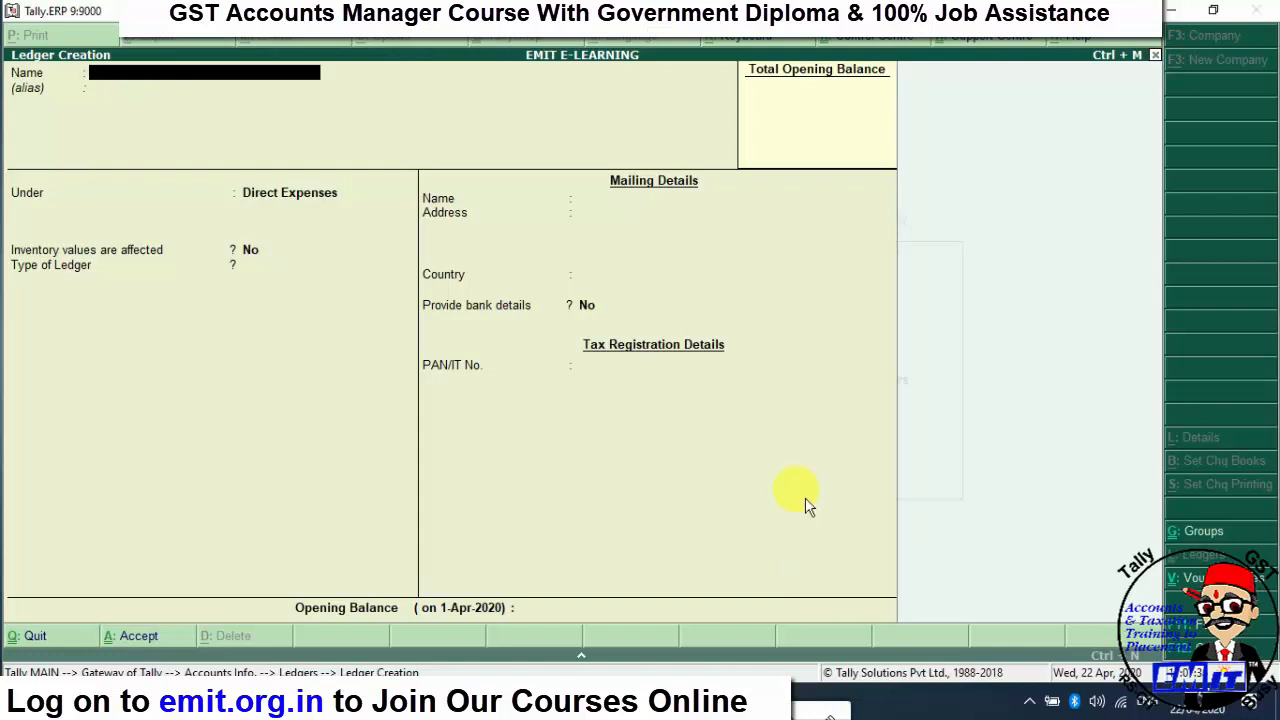
# - Look up Wages in the Excel trading account, and create a WAGES ledger under Direct Expenses in Tally.ERP 9
pyautogui.hotkey('alt', 'Tab')
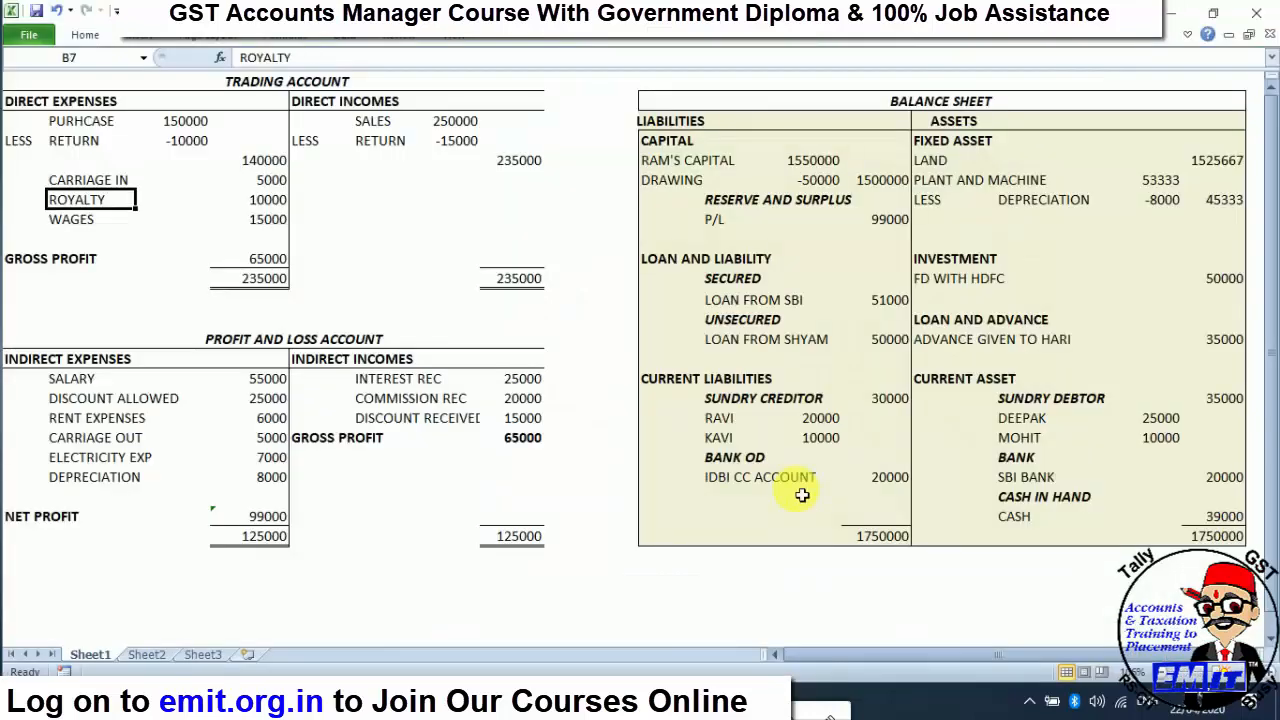
pyautogui.press('Down')
pyautogui.hotkey('alt', 'Tab')
pyautogui.write('WAGES')
pyautogui.press('Return')
pyautogui.press('Return')
pyautogui.press('Return')
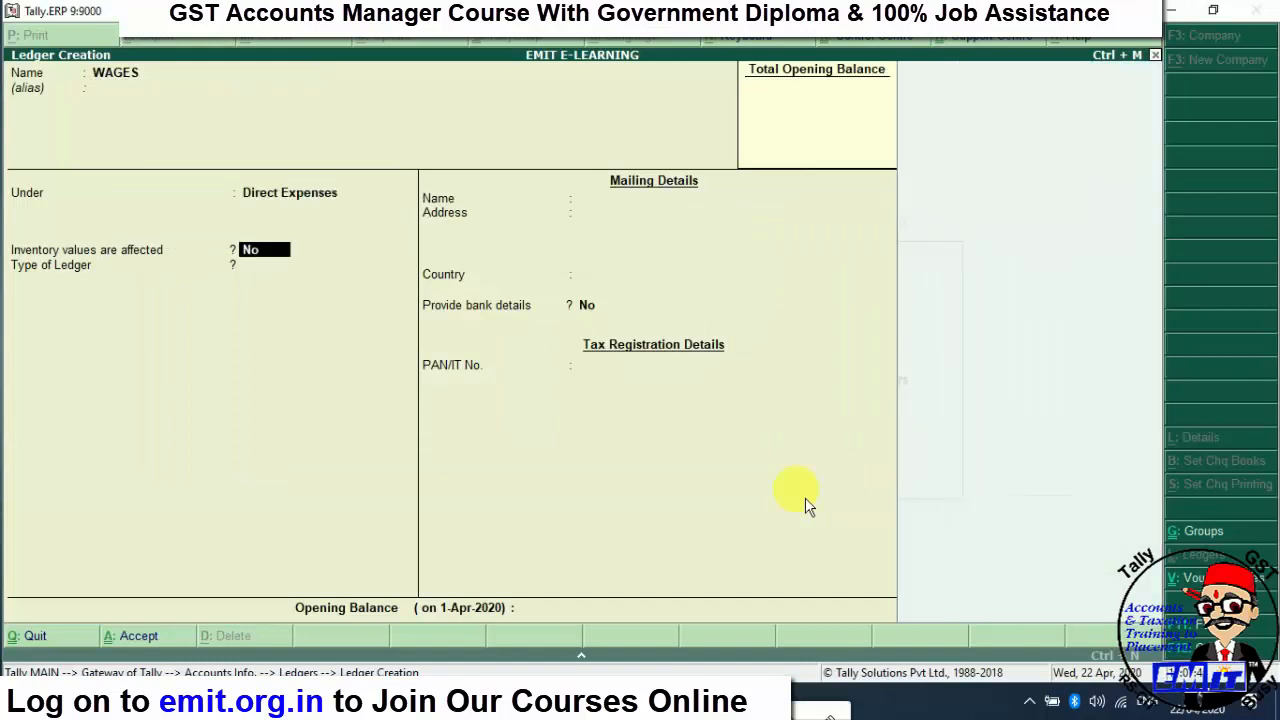
pyautogui.press('Return')
pyautogui.press('Return')
pyautogui.press('Return')
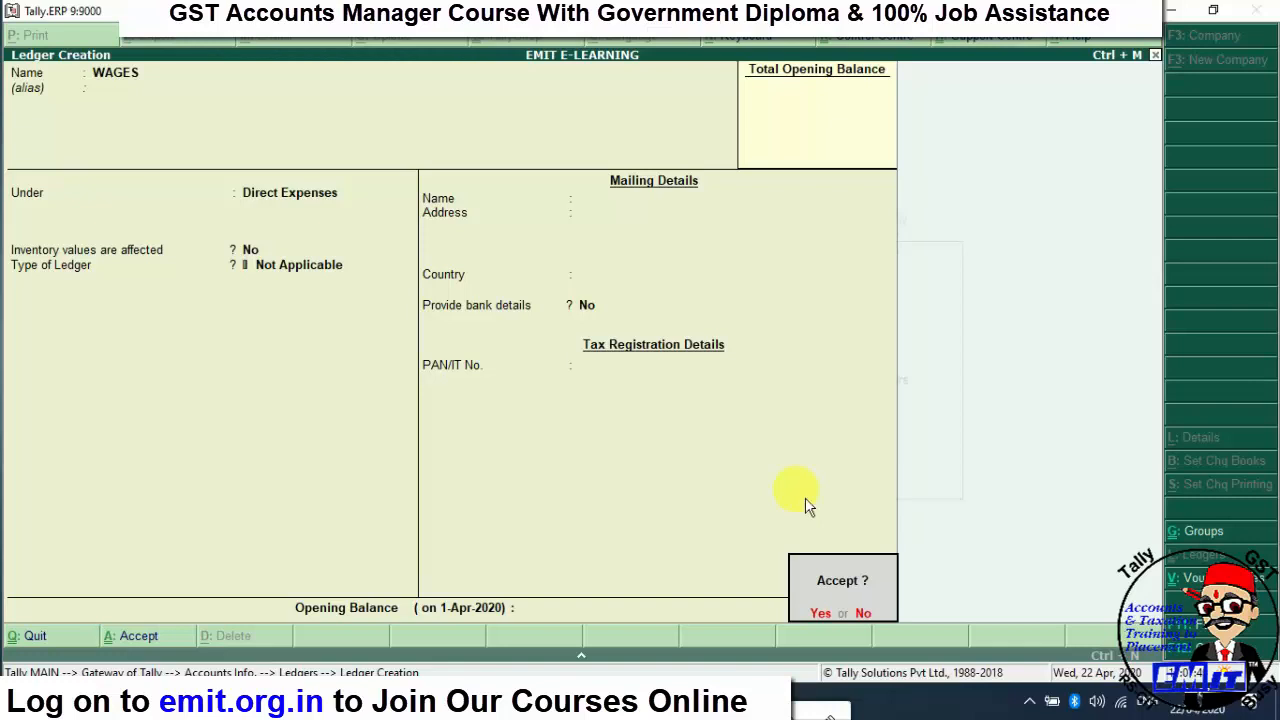
pyautogui.press('y')
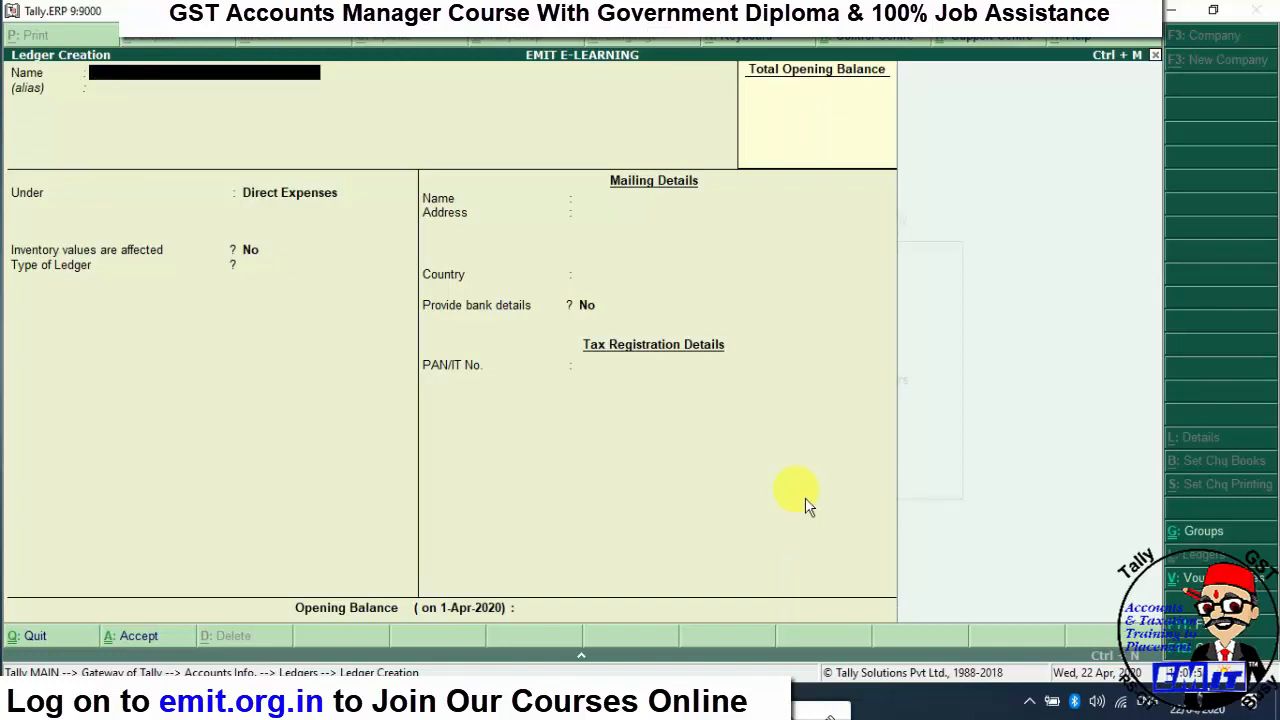
# - Look up the purchase entry in the Excel trading account, and name a new Tally.ERP 9 ledger PURCHASE under Purchase Accounts
pyautogui.hotkey('alt', 'Tab')
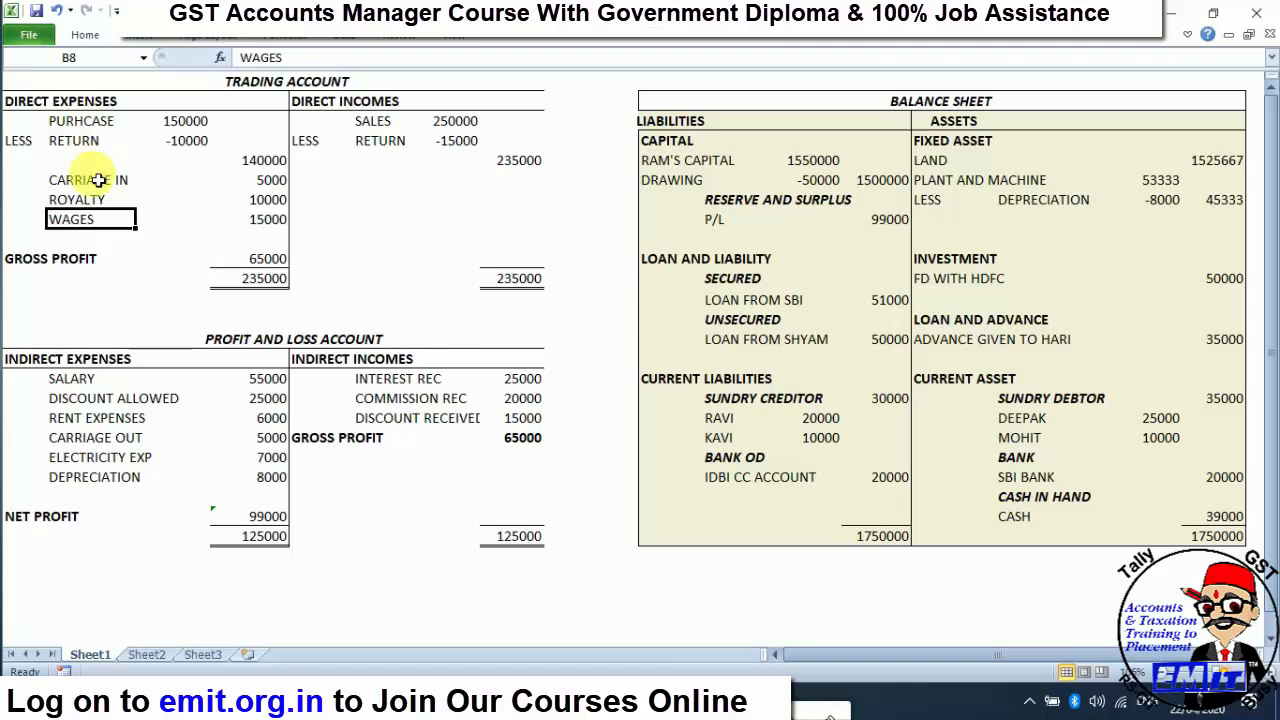
pyautogui.click(88, 121)
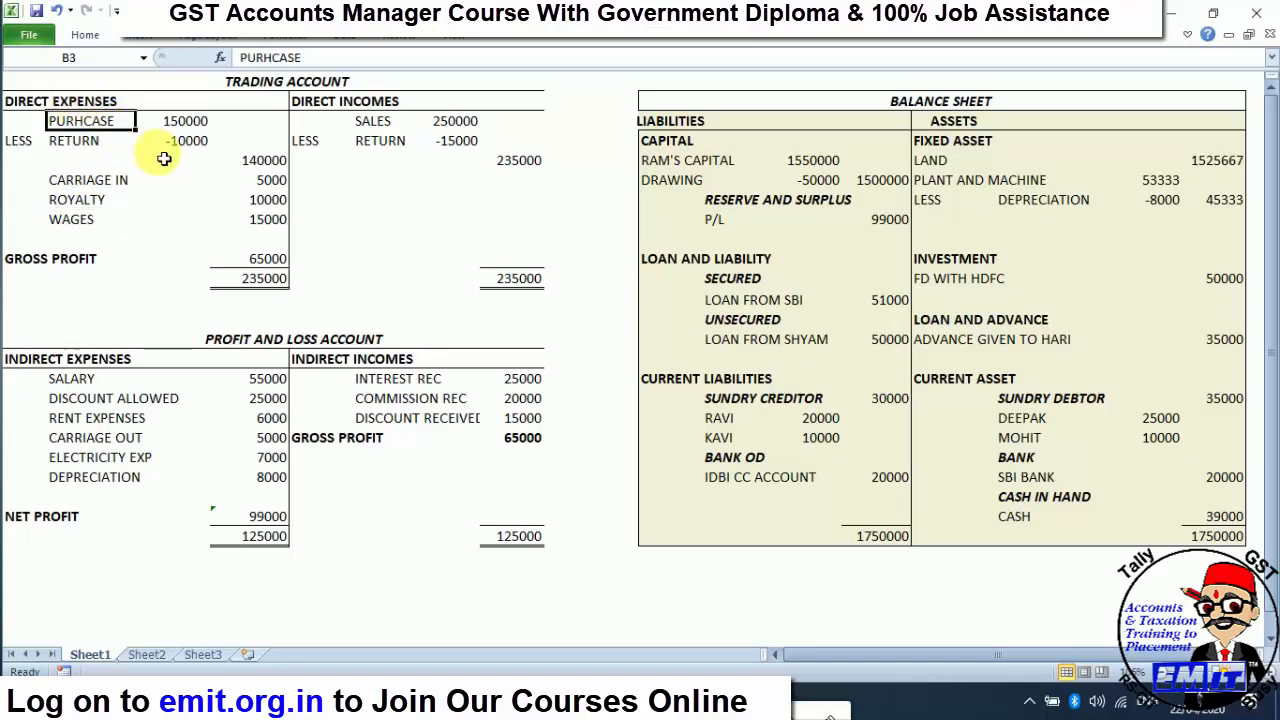
pyautogui.hotkey('alt', 'Tab')
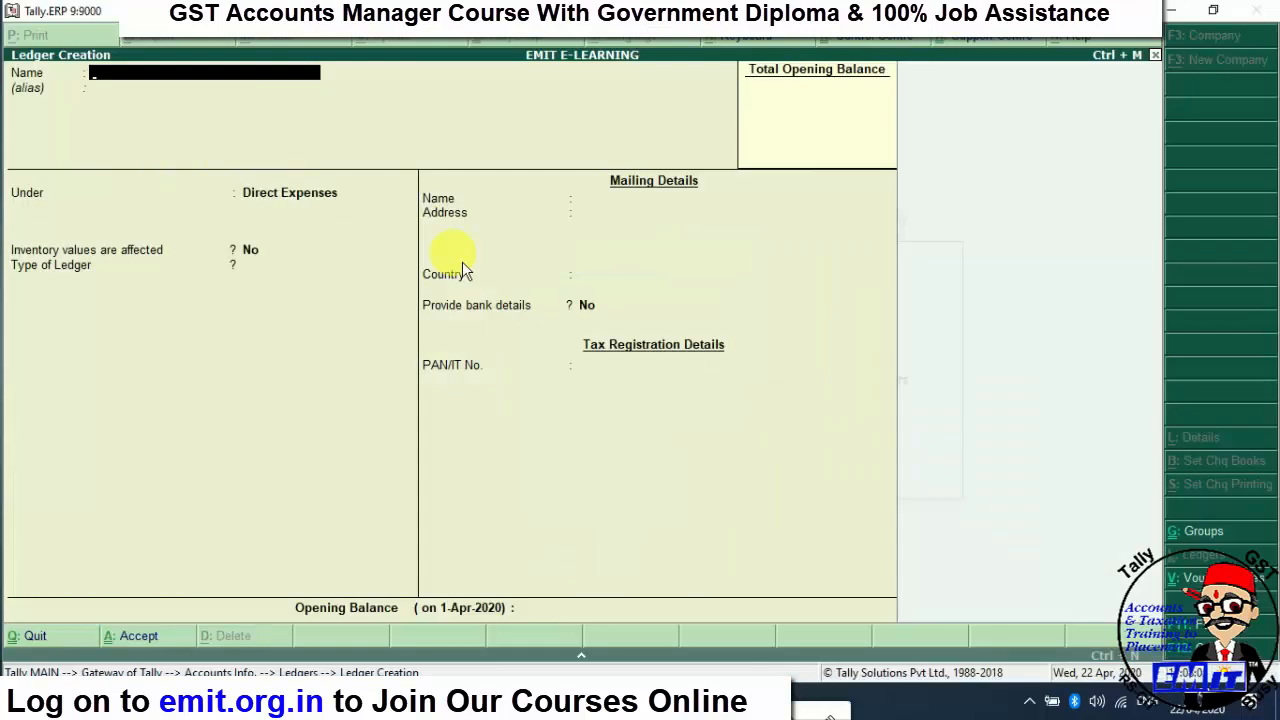
pyautogui.write('PURCHASE')
pyautogui.press('Return')
pyautogui.press('Return')
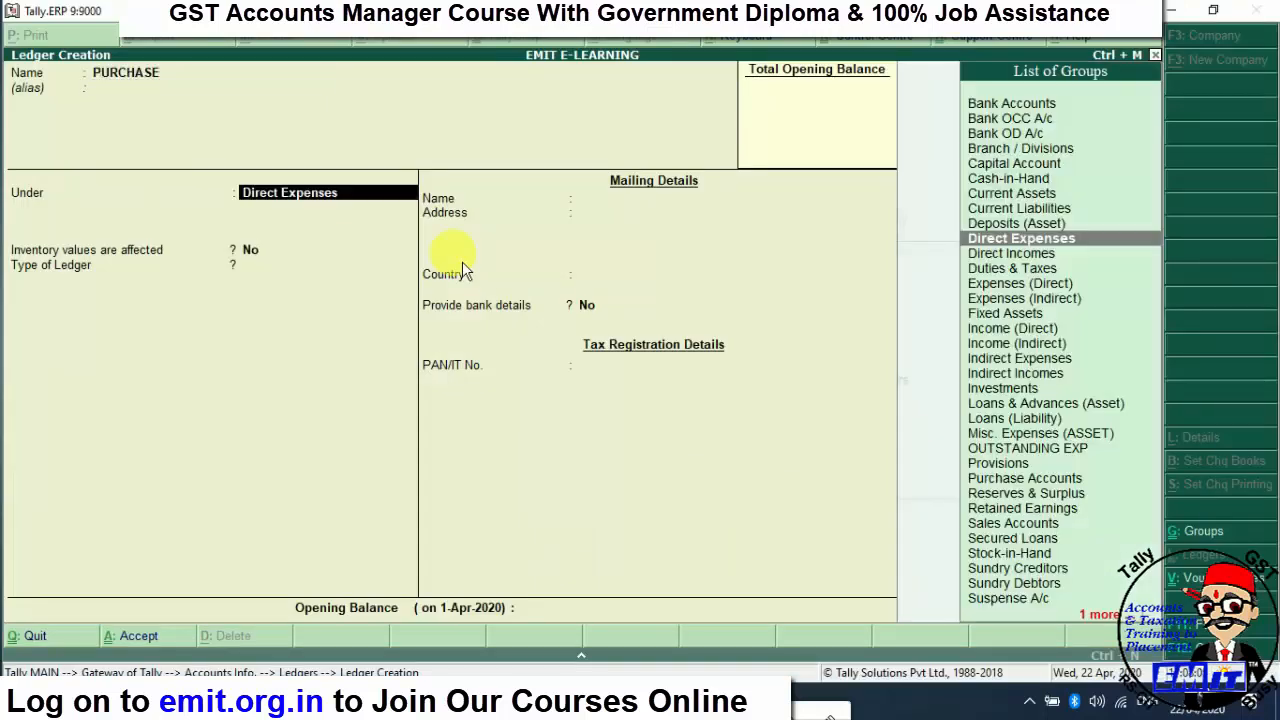
pyautogui.write('PU')
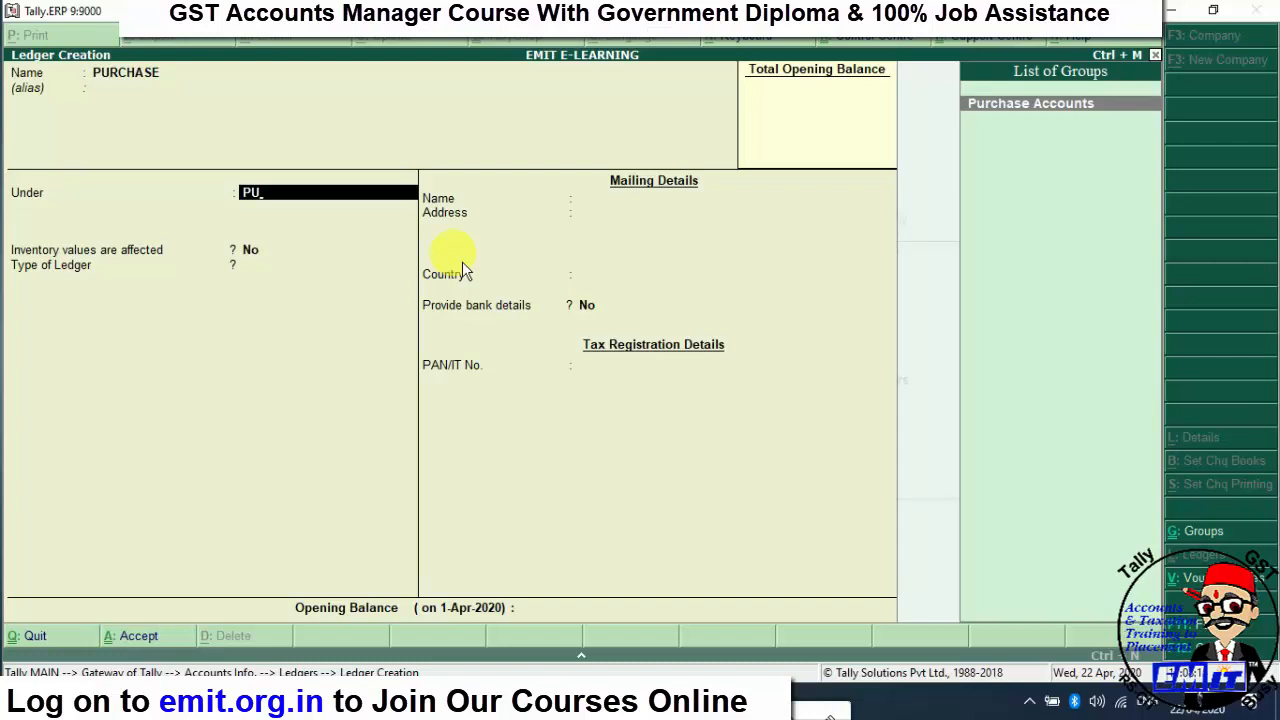
pyautogui.press('Return')
pyautogui.press('BackSpace')
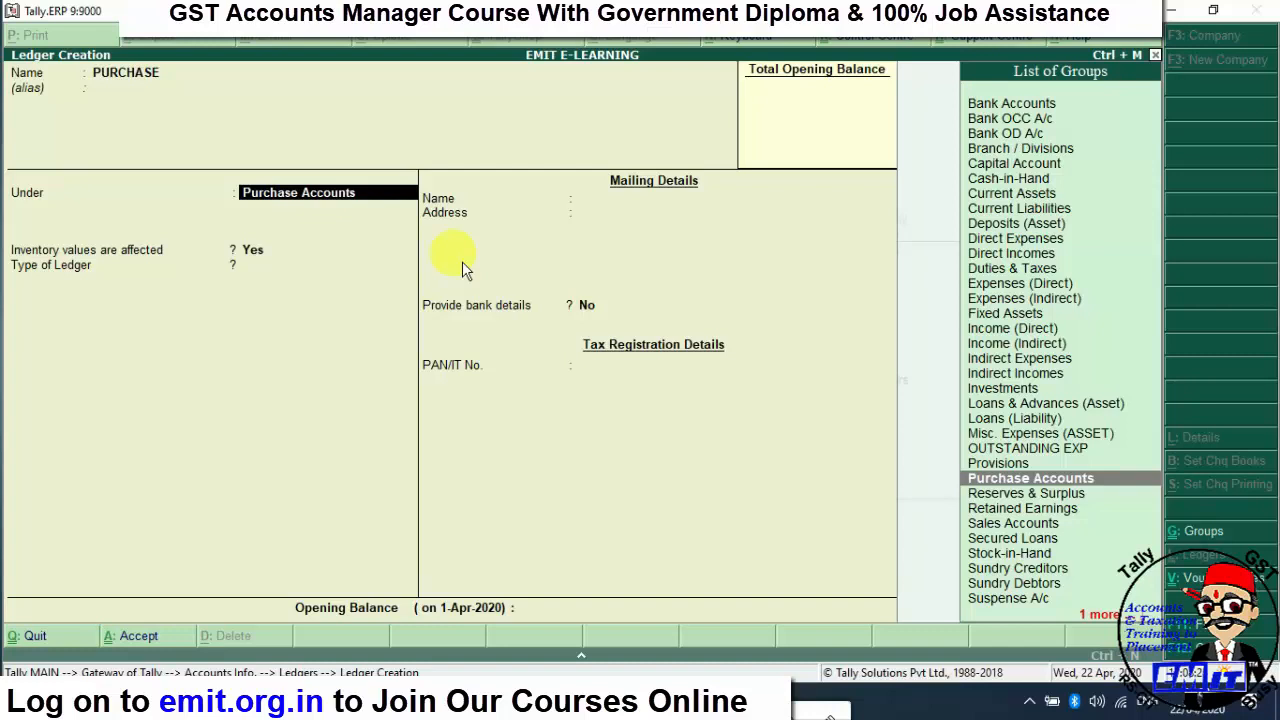
# - Keep inventory values at Yes and the ledger type at Not Applicable, and save the PURCHASE ledger
pyautogui.press('Return')
pyautogui.press('Return')
pyautogui.press('Return')
pyautogui.press('Return')
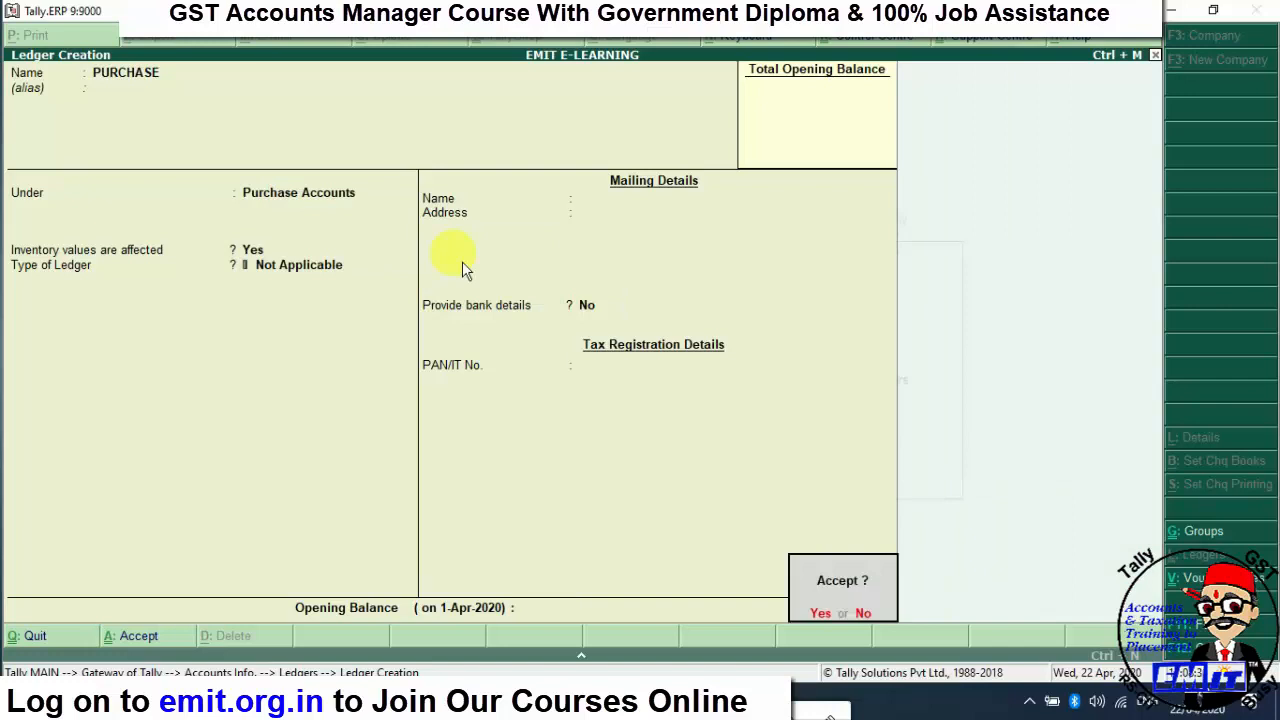
pyautogui.press('Return')
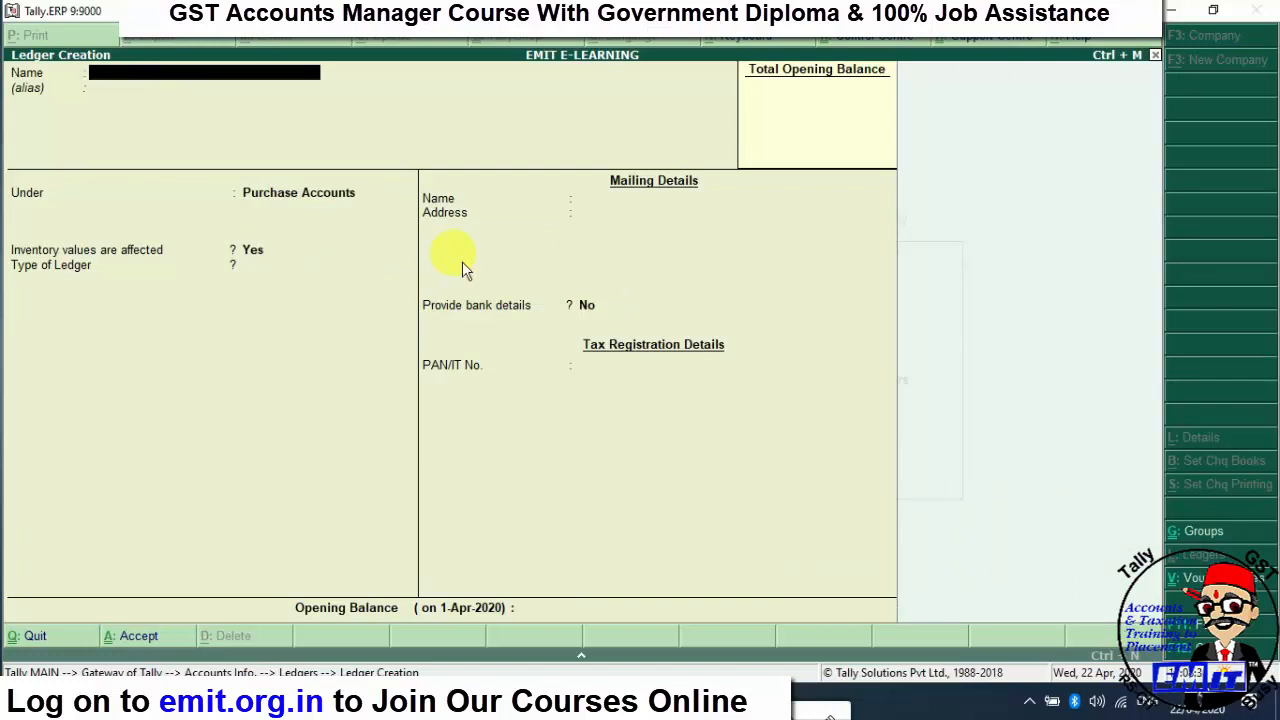
# - Create a PURCHASE RETURN ledger under Purchase Accounts, with inventory values affected and the ledger type Not Applicable
pyautogui.write('PURCHASE RETURN')
pyautogui.press('Return')
pyautogui.press('Return')
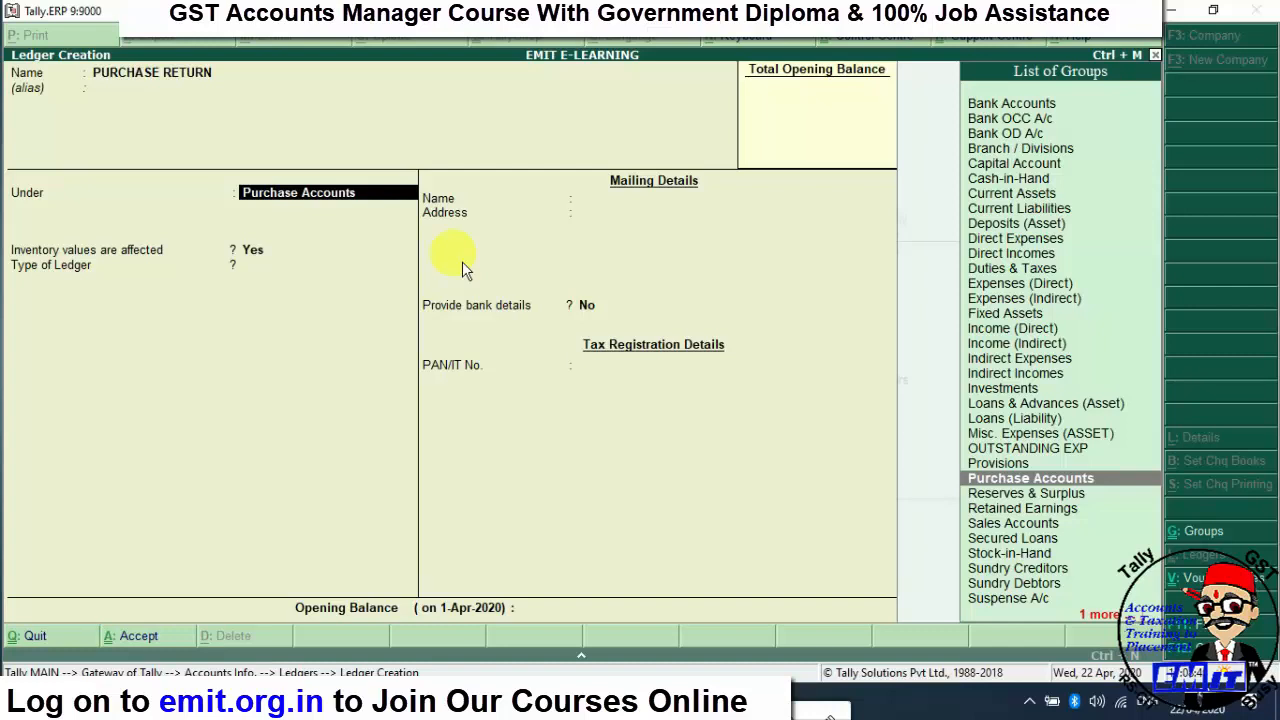
pyautogui.press('Return')
pyautogui.press('Return')
pyautogui.hotkey('ctrl', 'a')
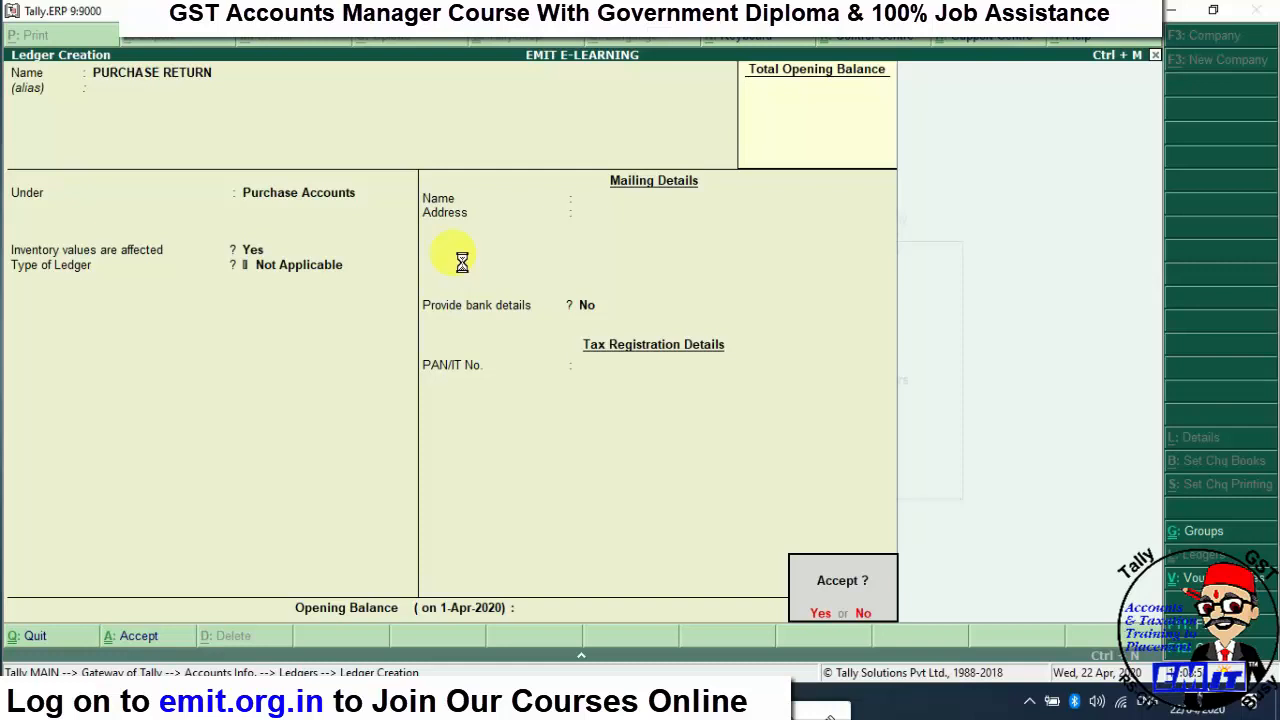
pyautogui.press('y')
# - Look up Salary in the Excel profit and loss account, and create a SALARY ledger under Indirect Expenses in Tally.ERP 9
pyautogui.hotkey('alt', 'Tab')
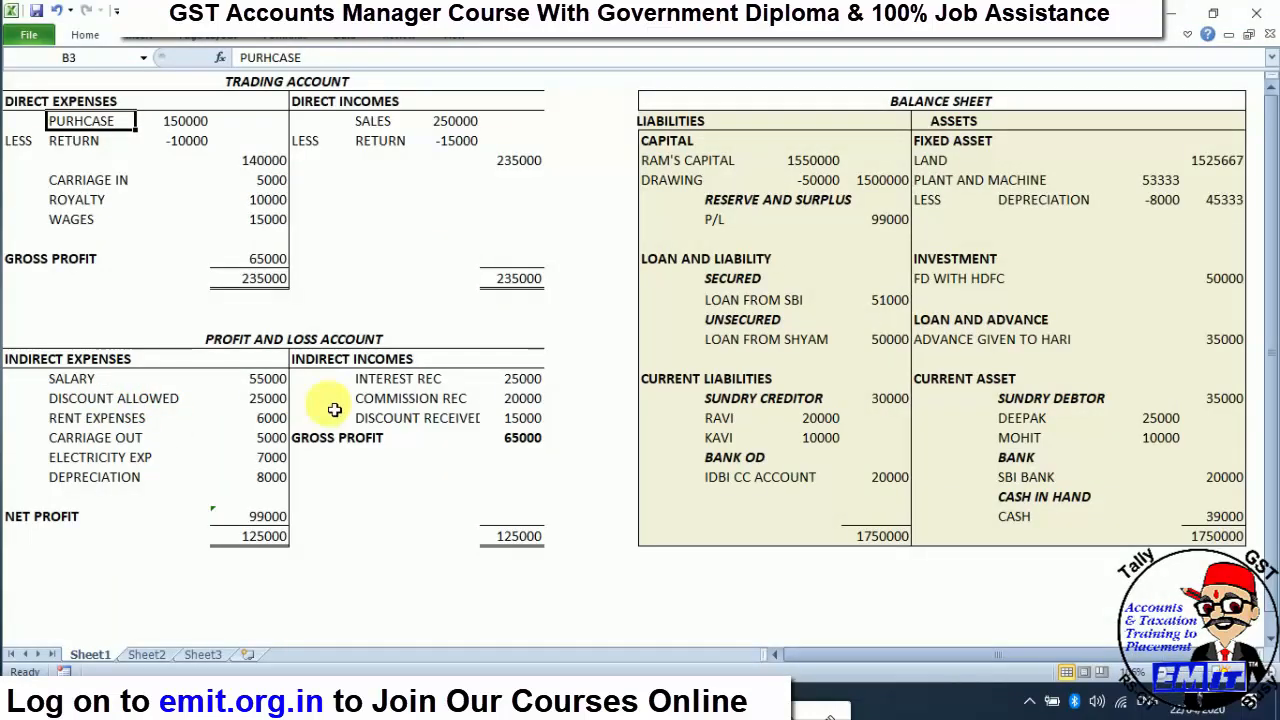
pyautogui.hotkey('alt', 'Tab')
pyautogui.write('SALARY')
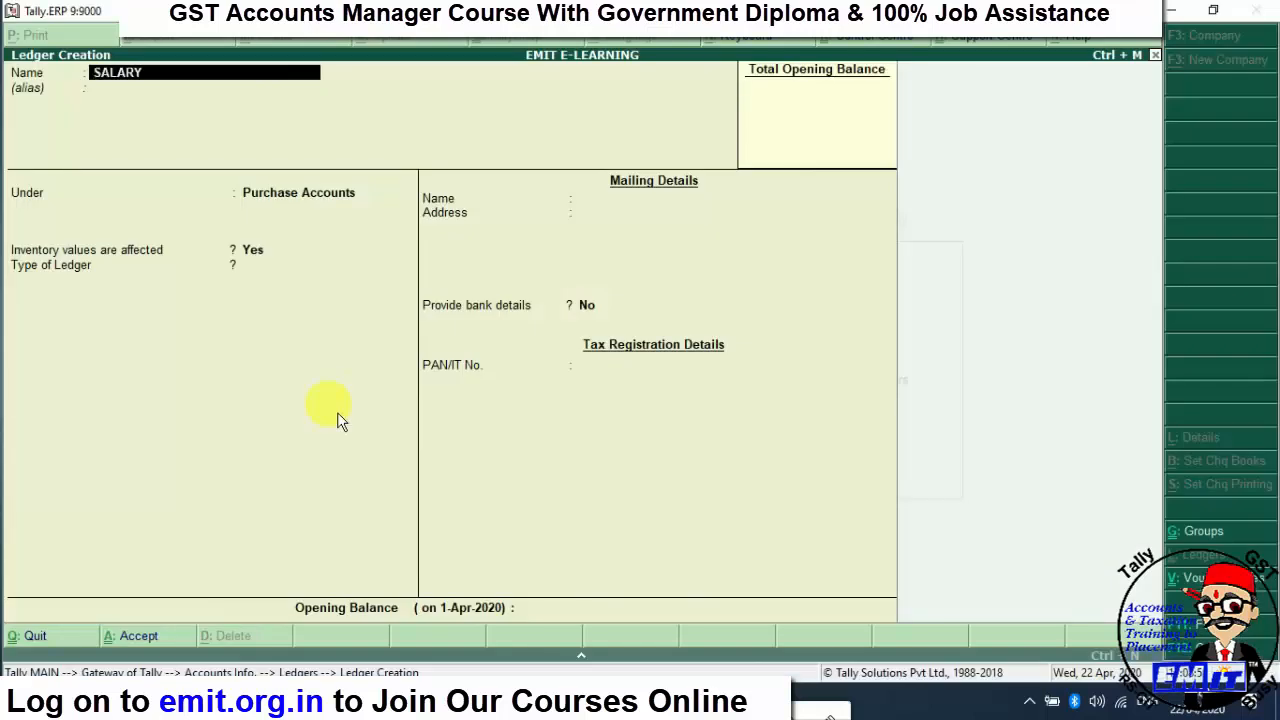
pyautogui.press('Return')
pyautogui.press('Return')
pyautogui.write('INDIR')
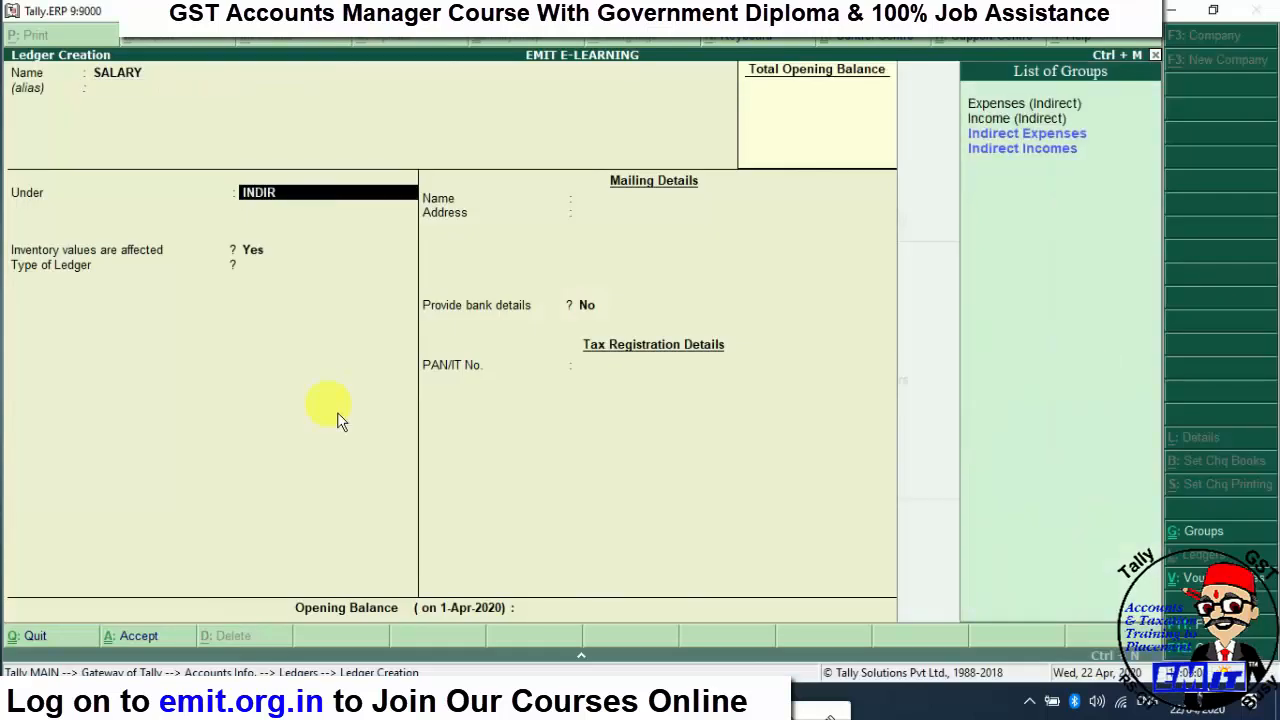
pyautogui.press('Down')
pyautogui.press('Return')
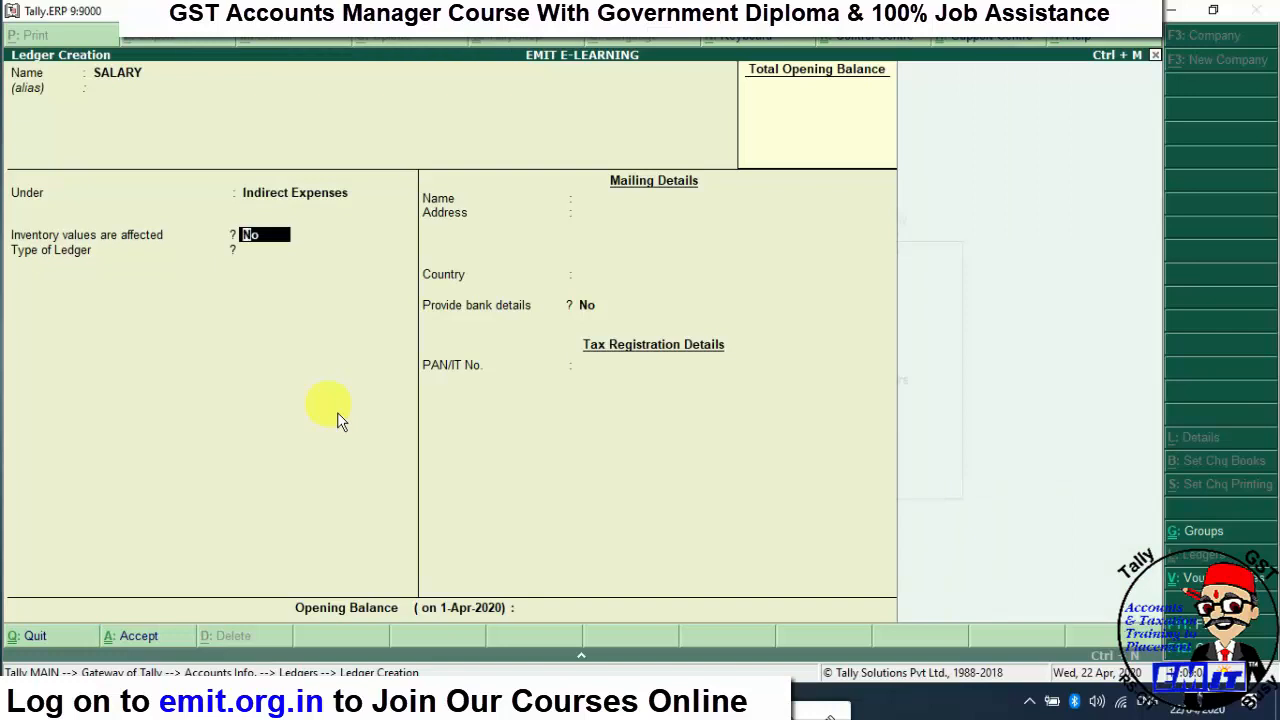
pyautogui.press('Return')
pyautogui.press('Return')
pyautogui.press('Return')
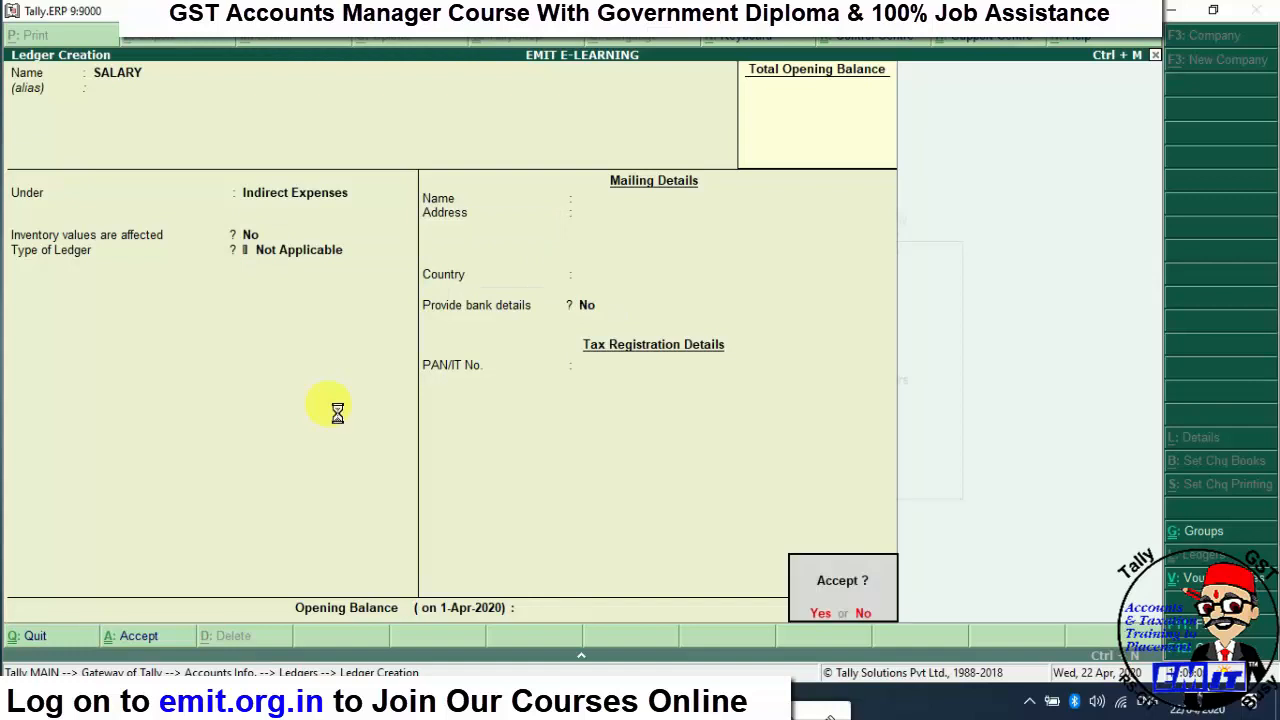
pyautogui.press('Return')
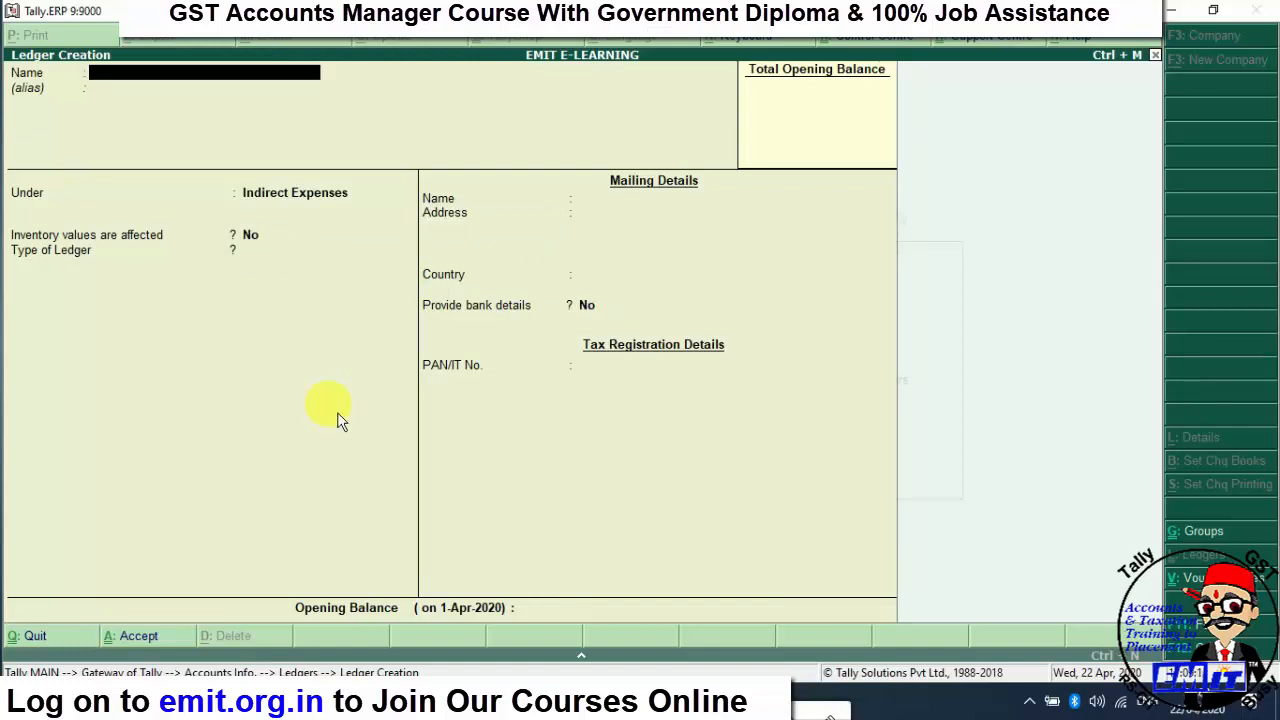
# - Find the plant and machine entry in the Excel balance sheet, and name a new Tally.ERP 9 ledger PLANT AND MACHINE
pyautogui.hotkey('alt', 'Tab')
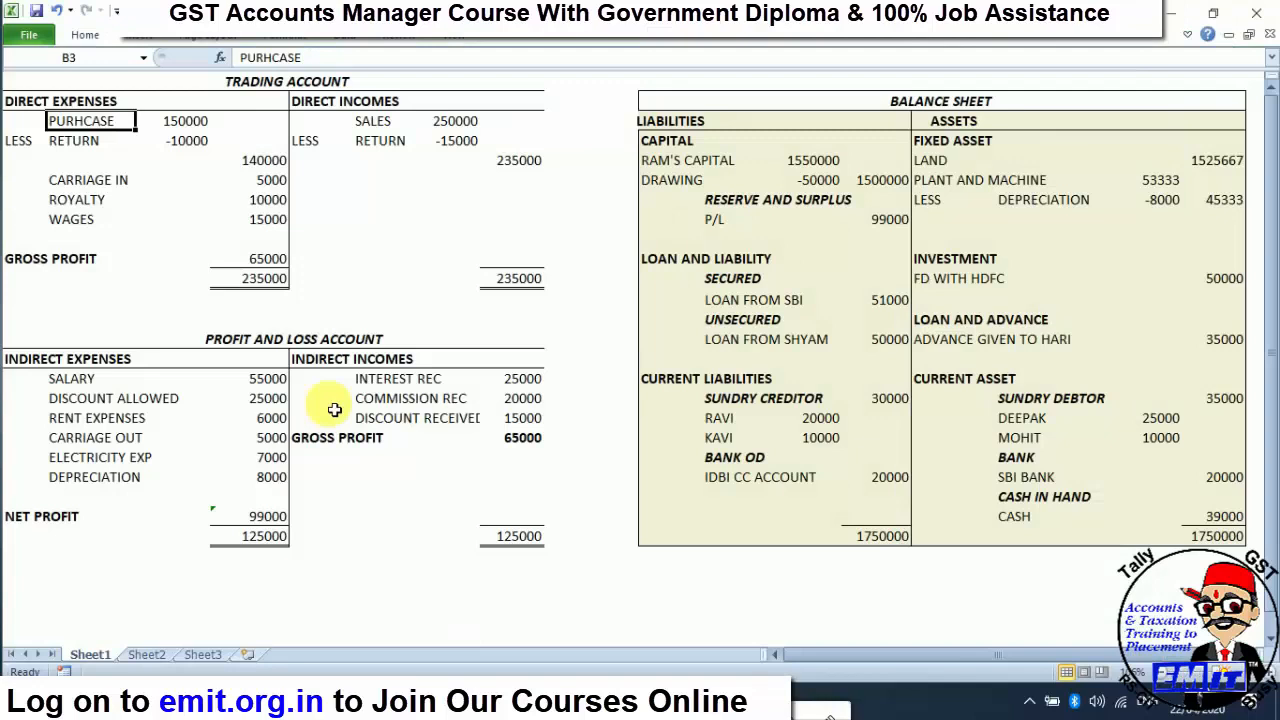
pyautogui.click(940, 182)
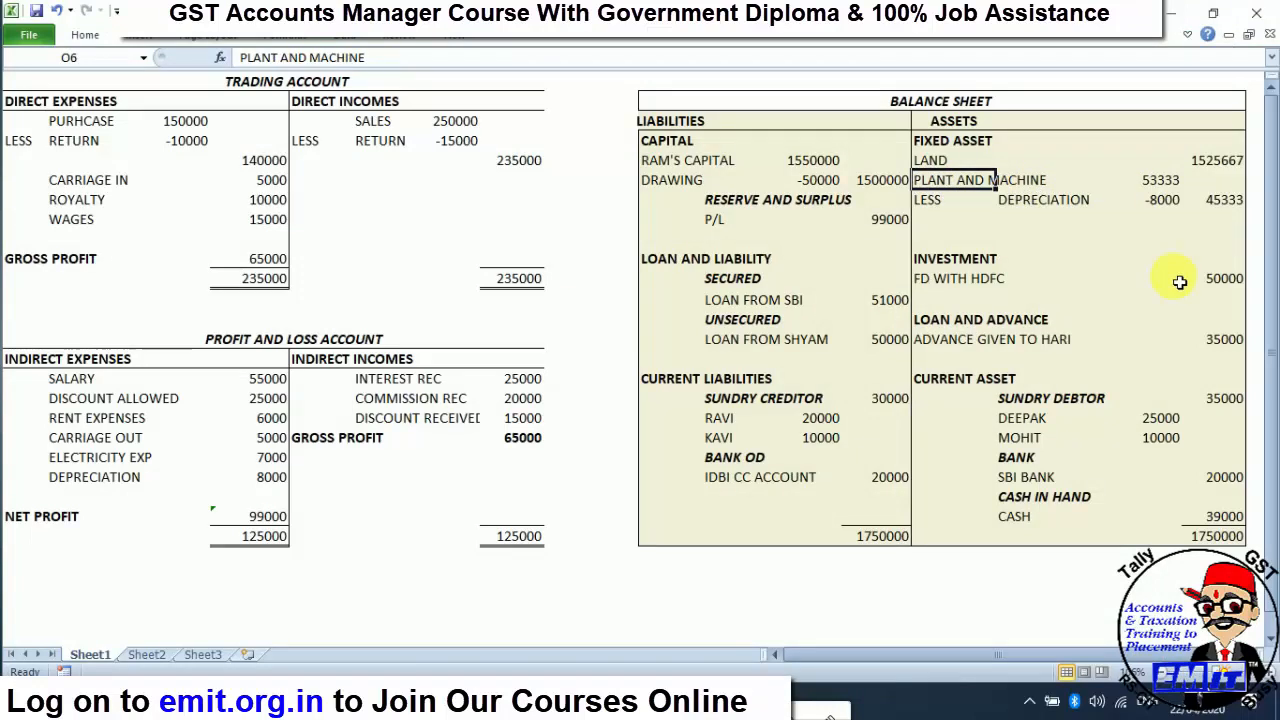
pyautogui.hotkey('alt', 'Tab')
pyautogui.write('PLAN')
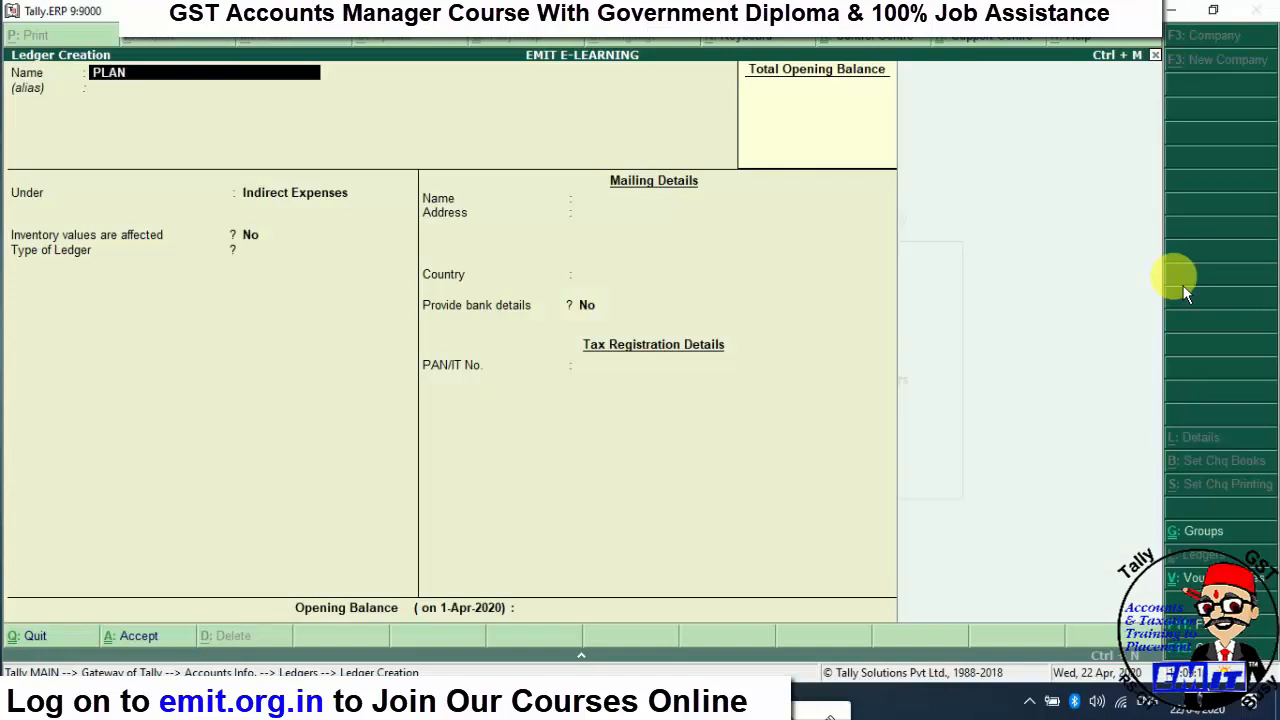
pyautogui.write('T AND MACHINE')
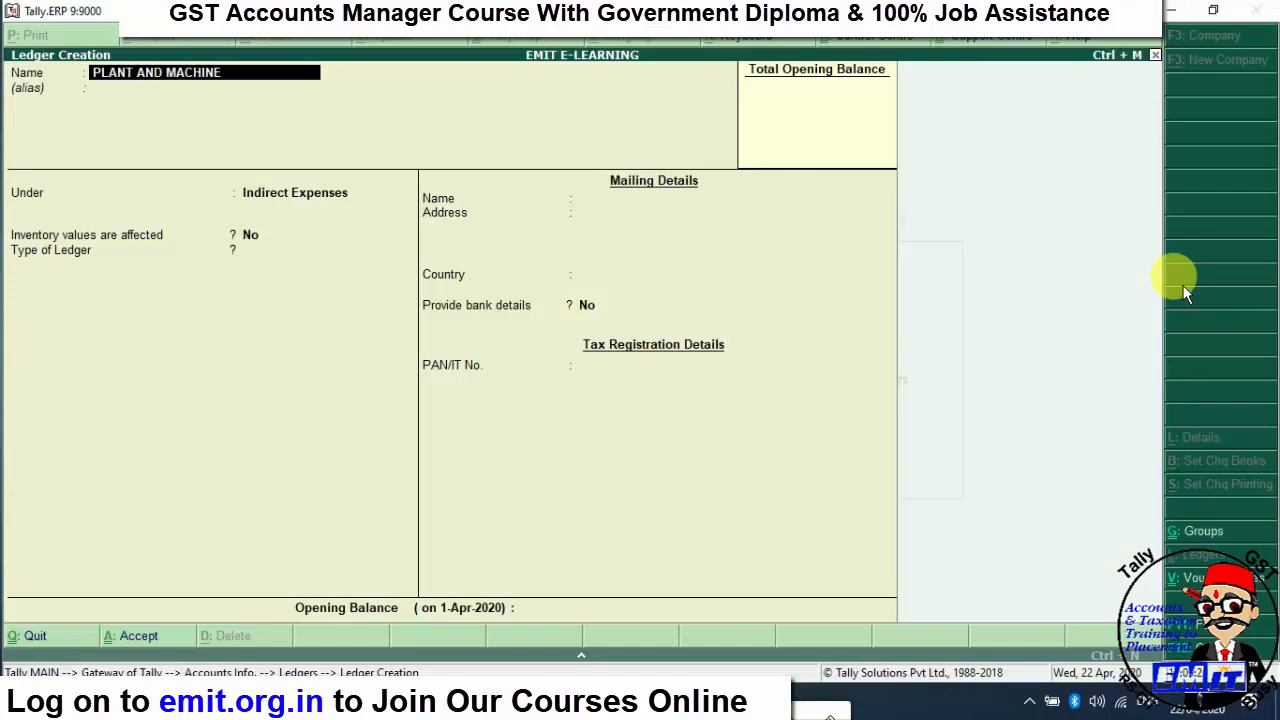
pyautogui.press('Return')
pyautogui.press('Return')
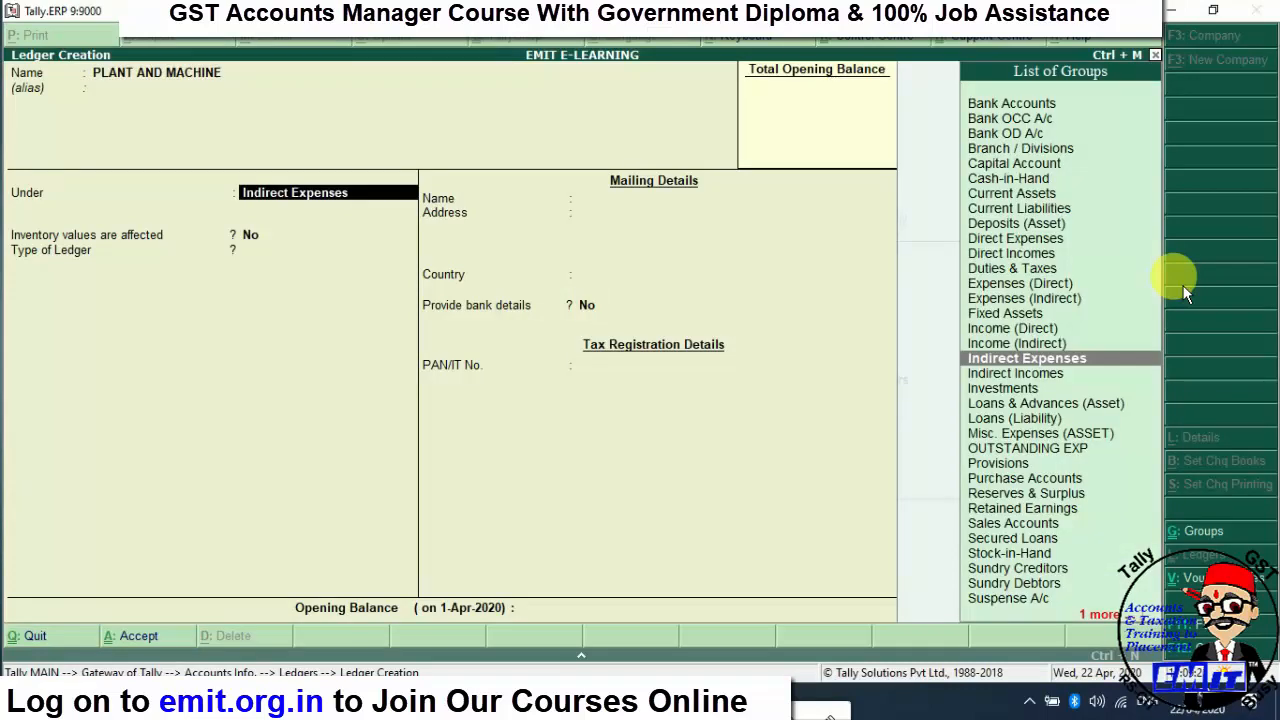
pyautogui.press('Down')
pyautogui.press('Down')
pyautogui.press('Down')
pyautogui.press('Down')
pyautogui.press('Down')
pyautogui.press('Down')
pyautogui.press('Down')
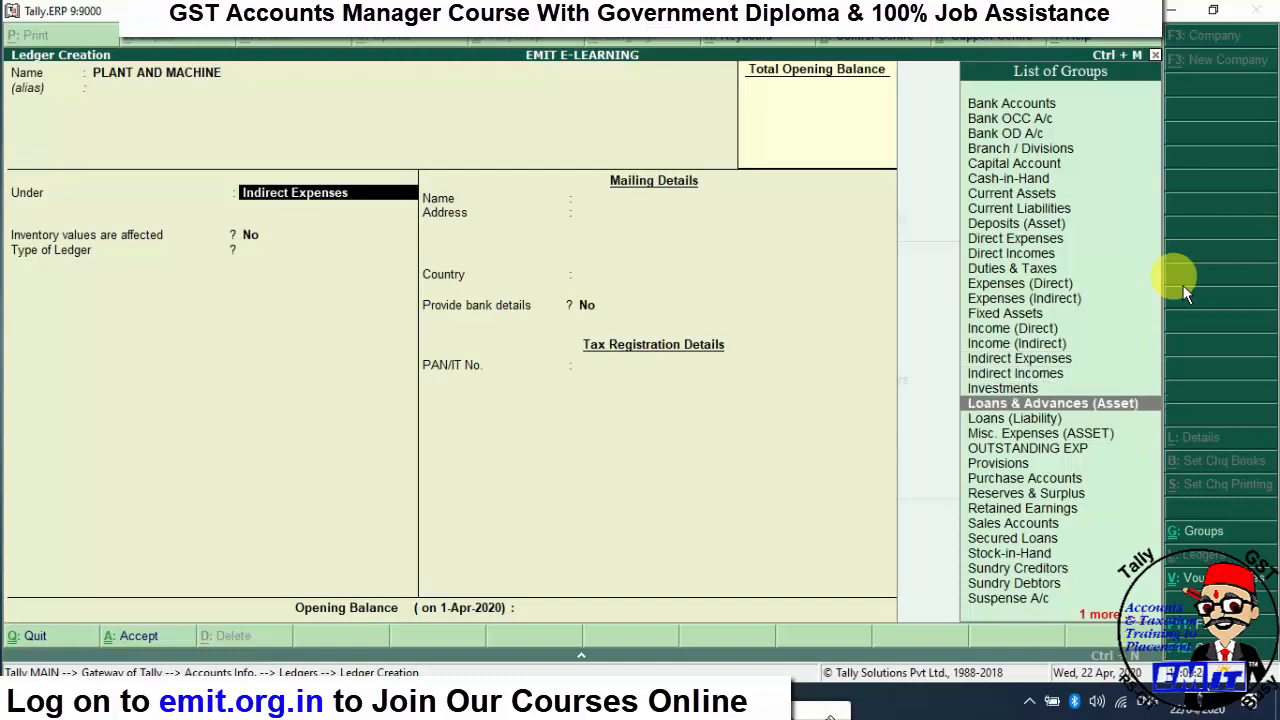
pyautogui.press('Up')
pyautogui.press('Up')
pyautogui.press('Up')
pyautogui.press('Up')
pyautogui.press('Up')
pyautogui.press('Up')
pyautogui.press('Up')
pyautogui.press('Up')
pyautogui.press('Up')
pyautogui.press('Up')
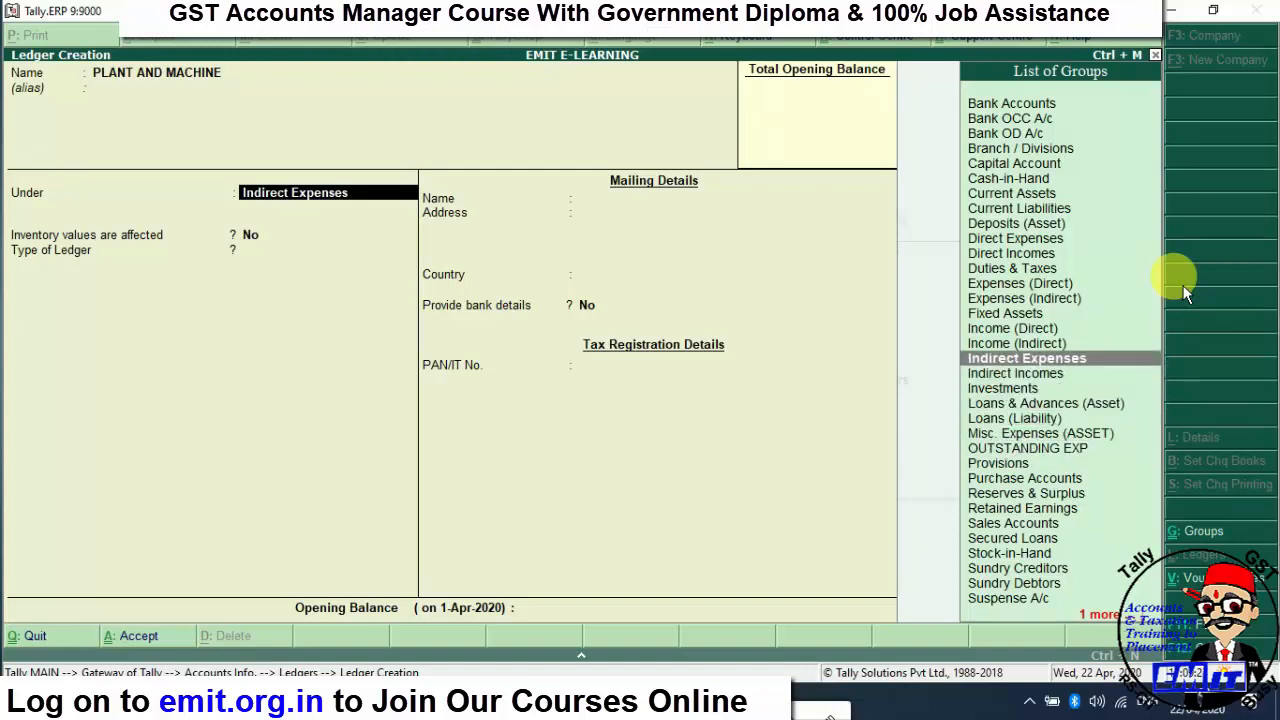
pyautogui.press('\\')
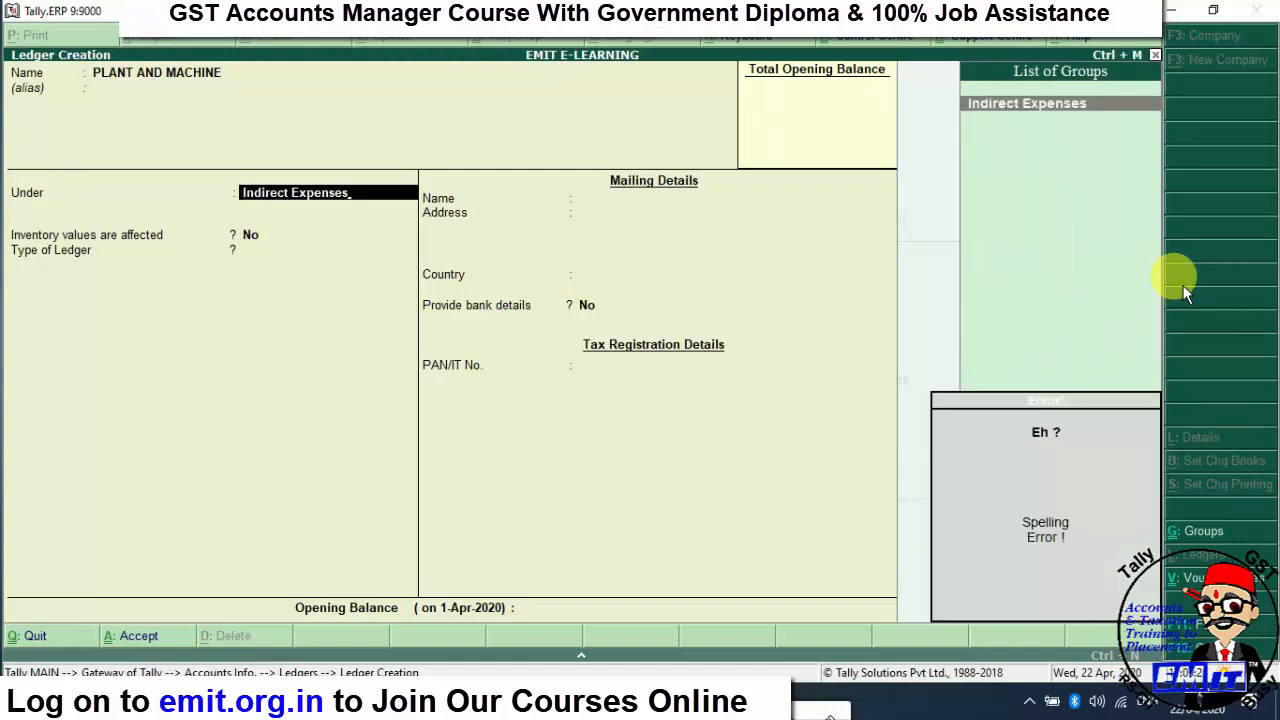
# - Replace the PLANT AND MACHINE ledger's group with Fixed Assets
pyautogui.press('BackSpace')
pyautogui.press('BackSpace')
pyautogui.press('BackSpace')
pyautogui.press('BackSpace')
pyautogui.press('BackSpace')
pyautogui.press('BackSpace')
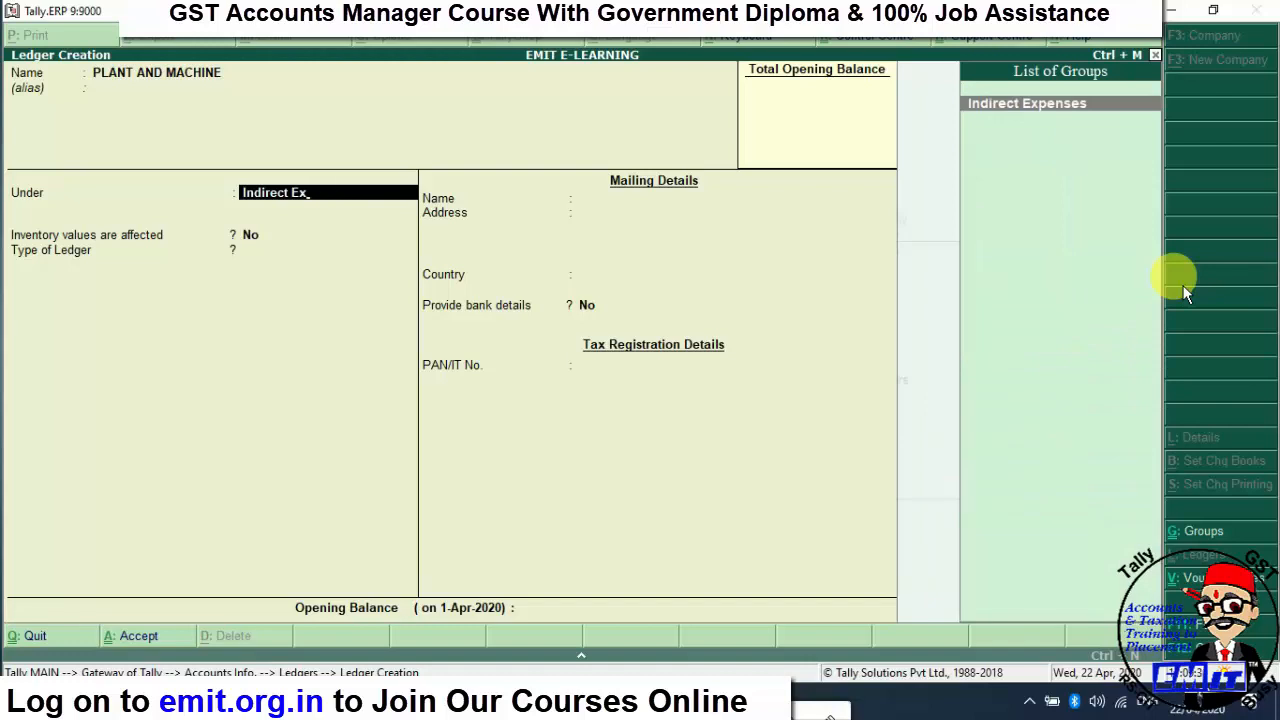
pyautogui.press('BackSpace')
pyautogui.press('BackSpace')
pyautogui.press('BackSpace')
pyautogui.press('BackSpace')
pyautogui.press('BackSpace')
pyautogui.press('BackSpace')
pyautogui.press('BackSpace')
pyautogui.press('BackSpace')
pyautogui.press('BackSpace')
pyautogui.press('BackSpace')
pyautogui.press('BackSpace')
pyautogui.write('Fixe')
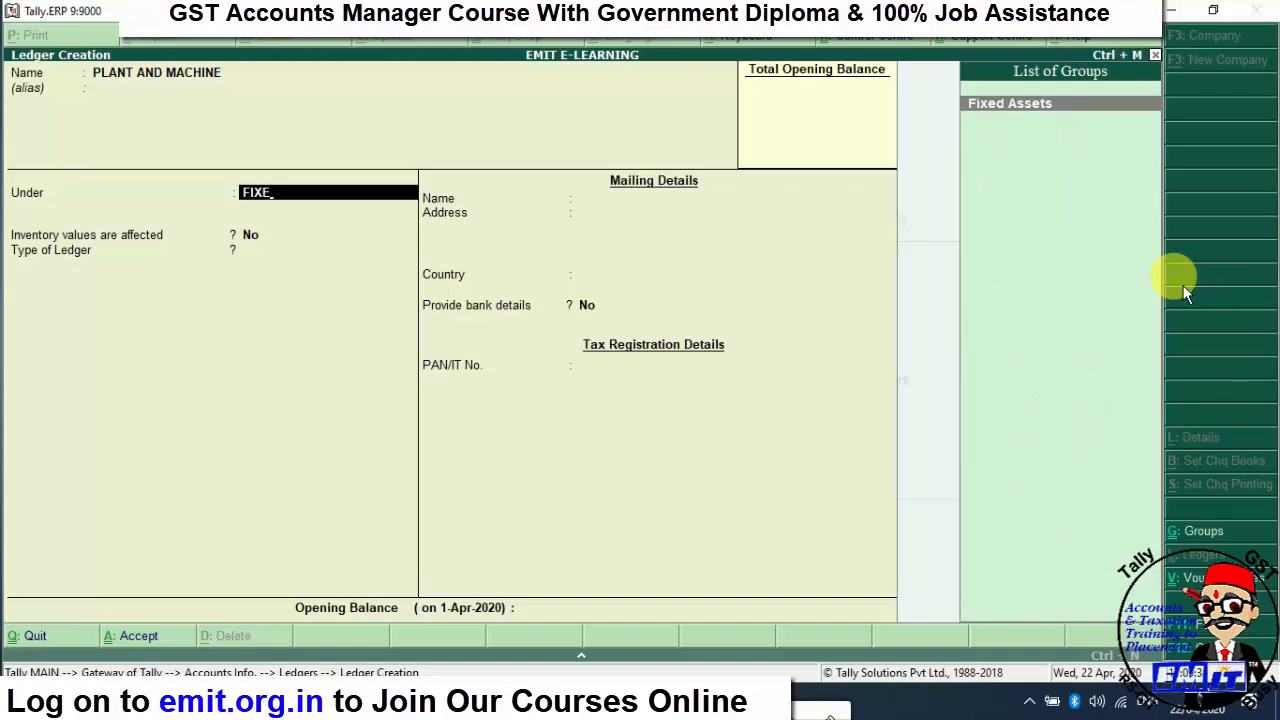
pyautogui.press('Return')
# - Keep the default mailing details, enter an opening balance of 10000 Dr, and save the PLANT AND MACHINE ledger
pyautogui.press('Return')
pyautogui.press('Return')
pyautogui.press('Return')
pyautogui.press('Return')
pyautogui.press('Return')
pyautogui.press('Return')
pyautogui.press('Return')
pyautogui.press('Return')
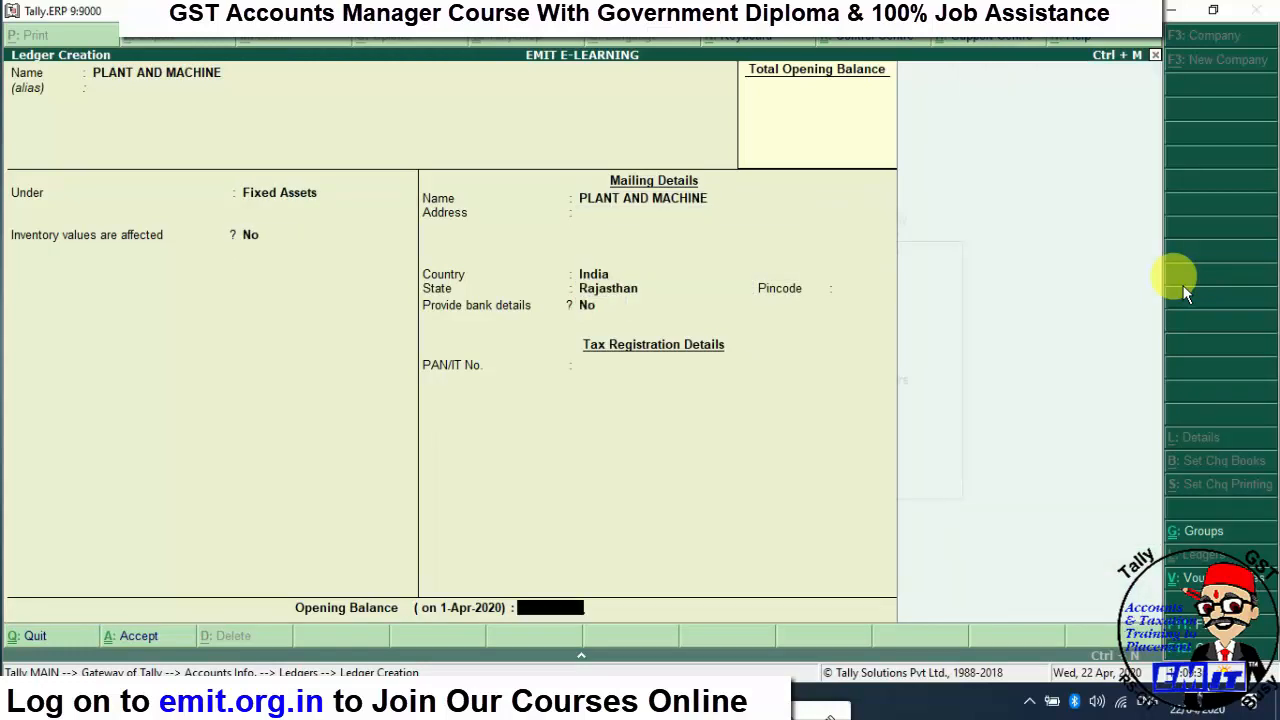
pyautogui.write('10000')
pyautogui.press('Return')
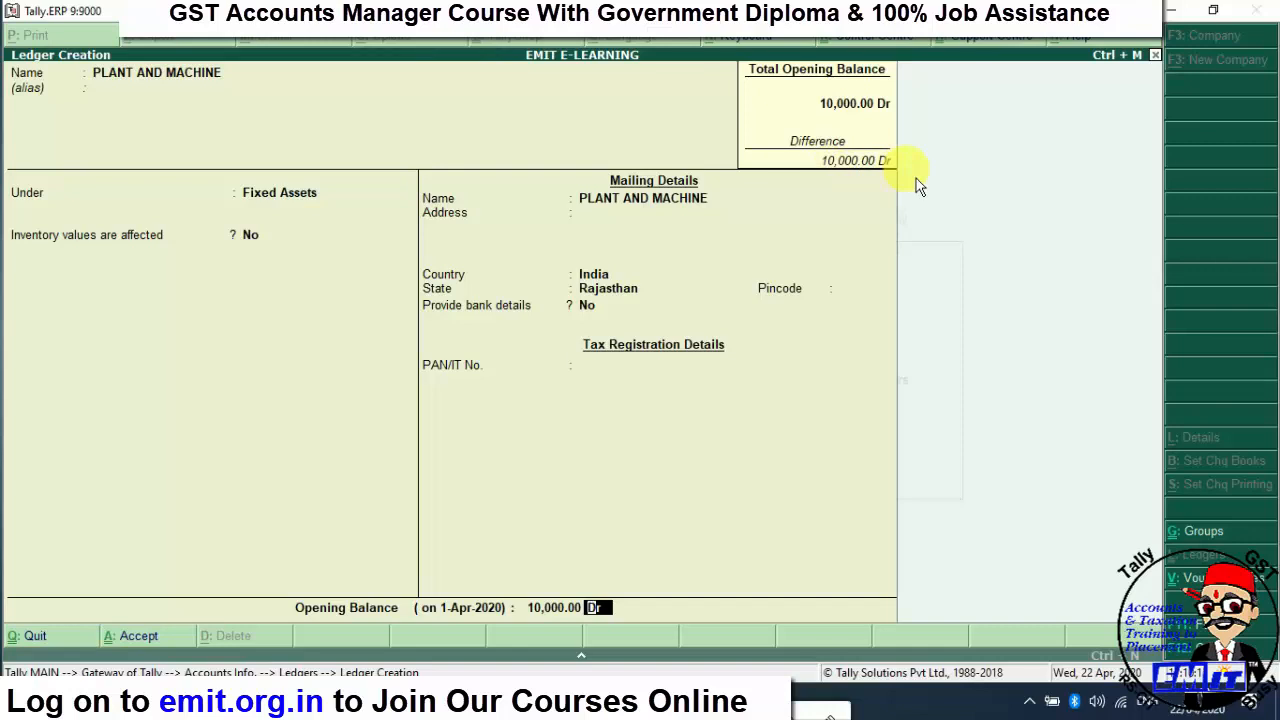
pyautogui.press('Return')
pyautogui.press('Return')
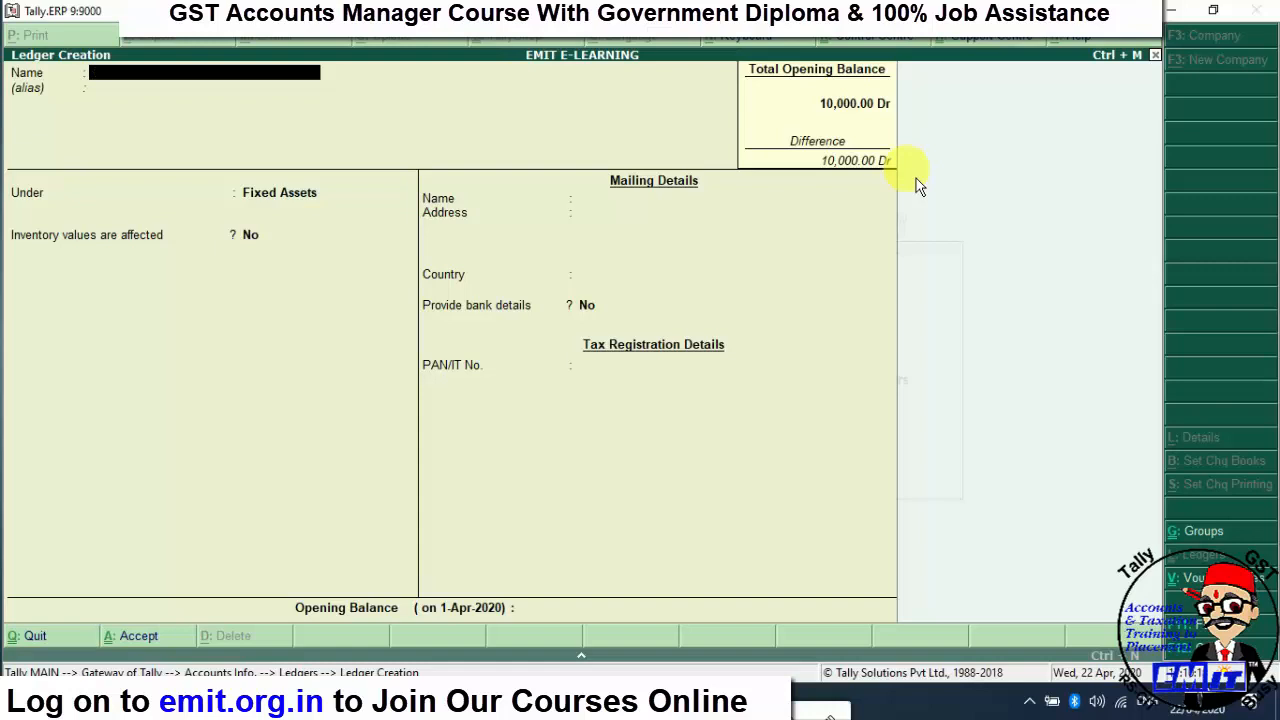
# - Name a new ledger X CAPITAL and place it under Capital Account
pyautogui.write('X CAPITAL')
pyautogui.press('Return')
pyautogui.press('Return')
pyautogui.press('BackSpace')
pyautogui.write('CAPITA')
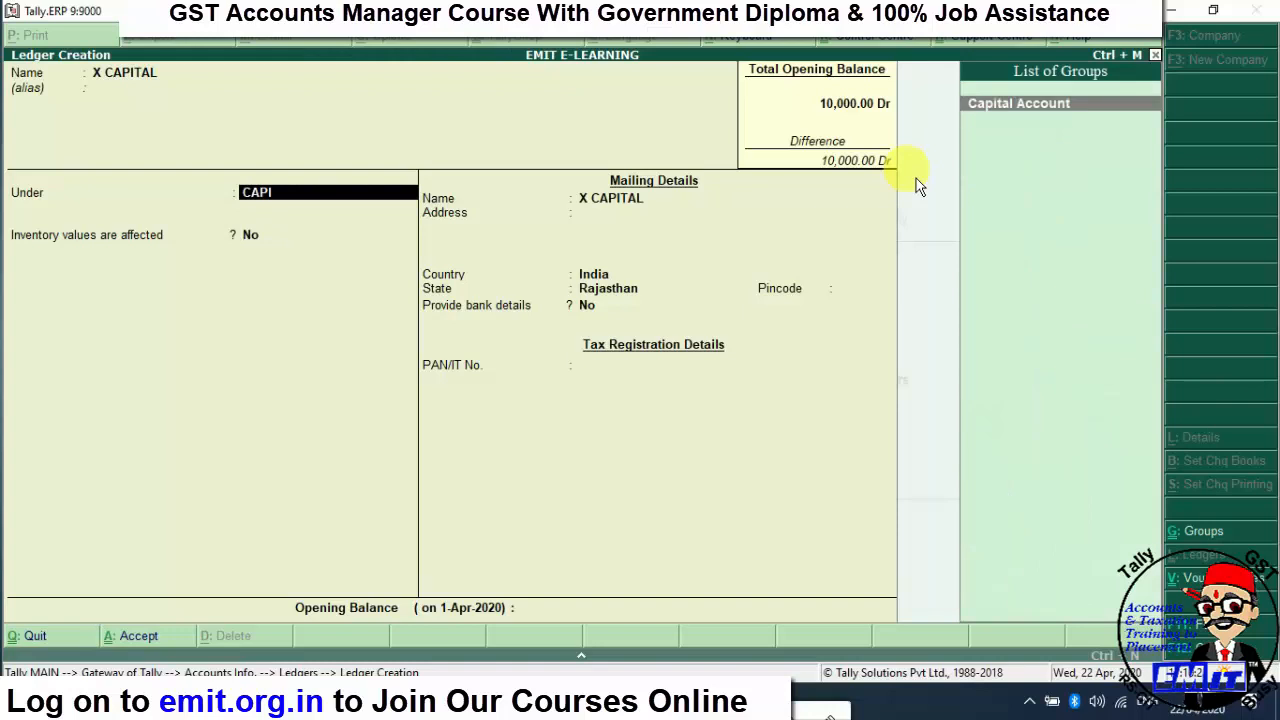
pyautogui.press('Return')
# - Keep the default mailing details, enter an opening balance of 10000 Cr, and save the X CAPITAL ledger
pyautogui.press('Return')
pyautogui.press('Return')
pyautogui.press('Return')
pyautogui.press('Return')
pyautogui.press('Return')
pyautogui.press('Return')
pyautogui.press('Return')
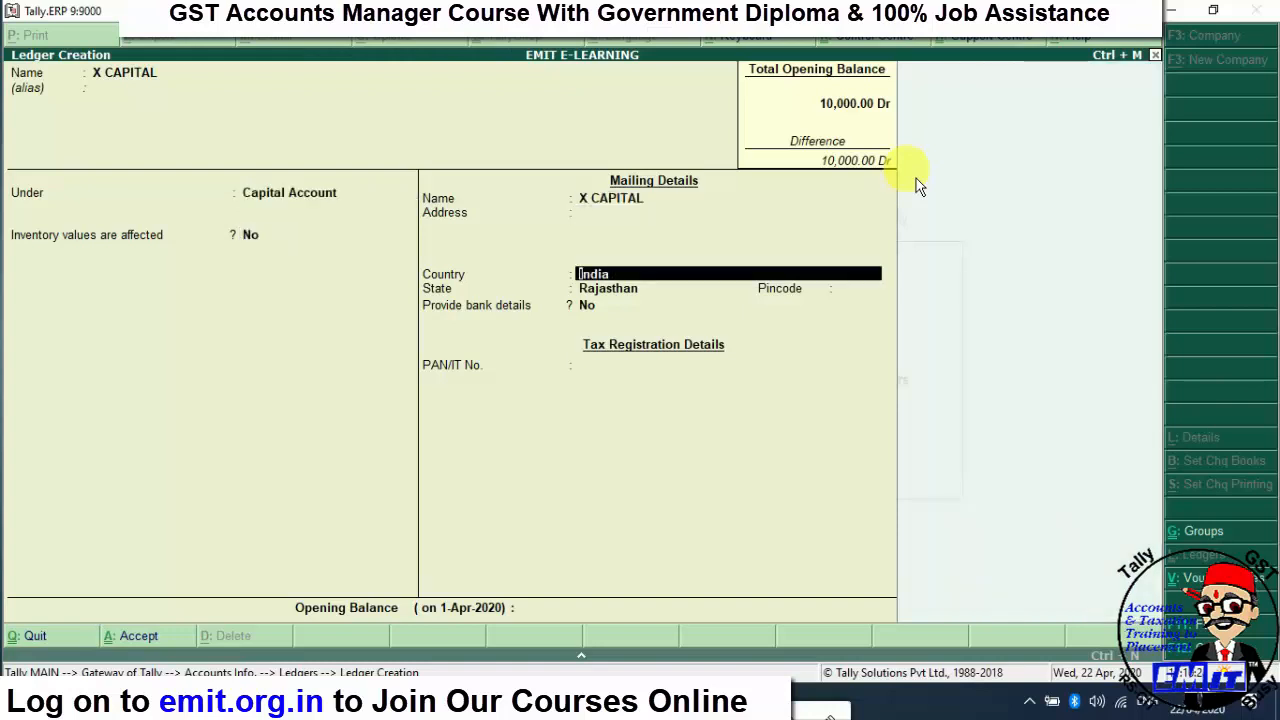
pyautogui.write('10000')
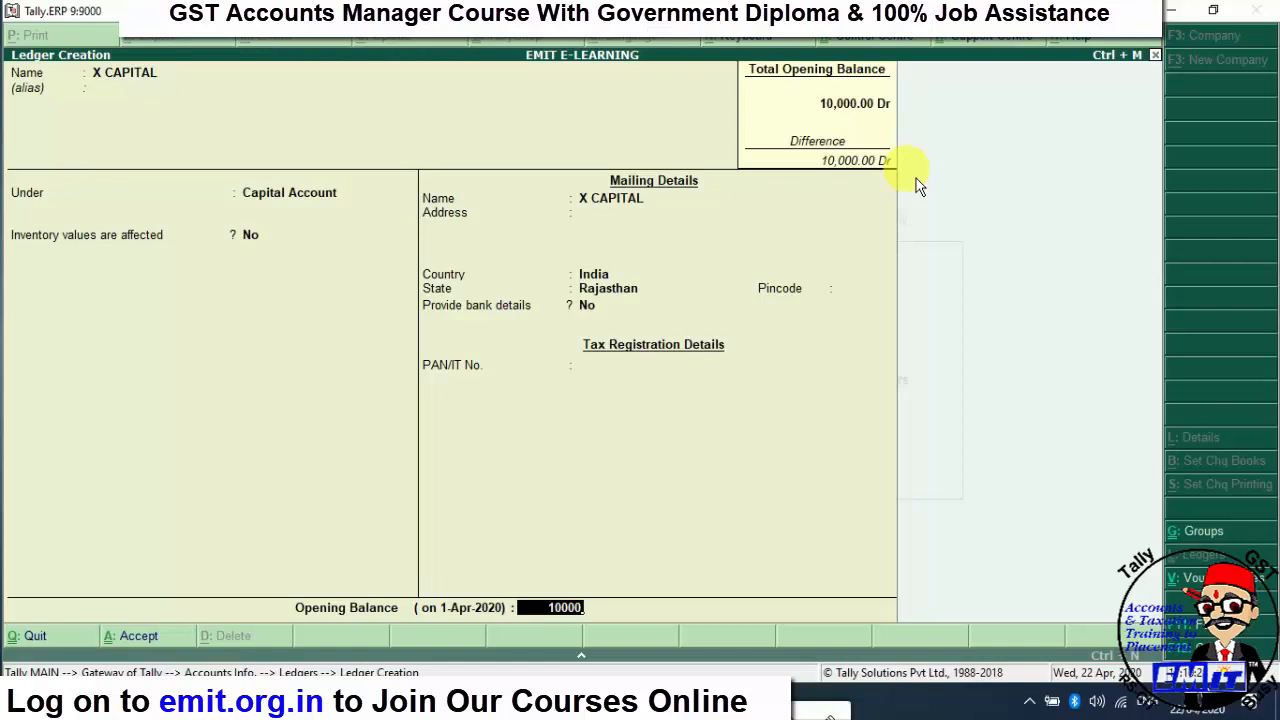
pyautogui.press('Return')
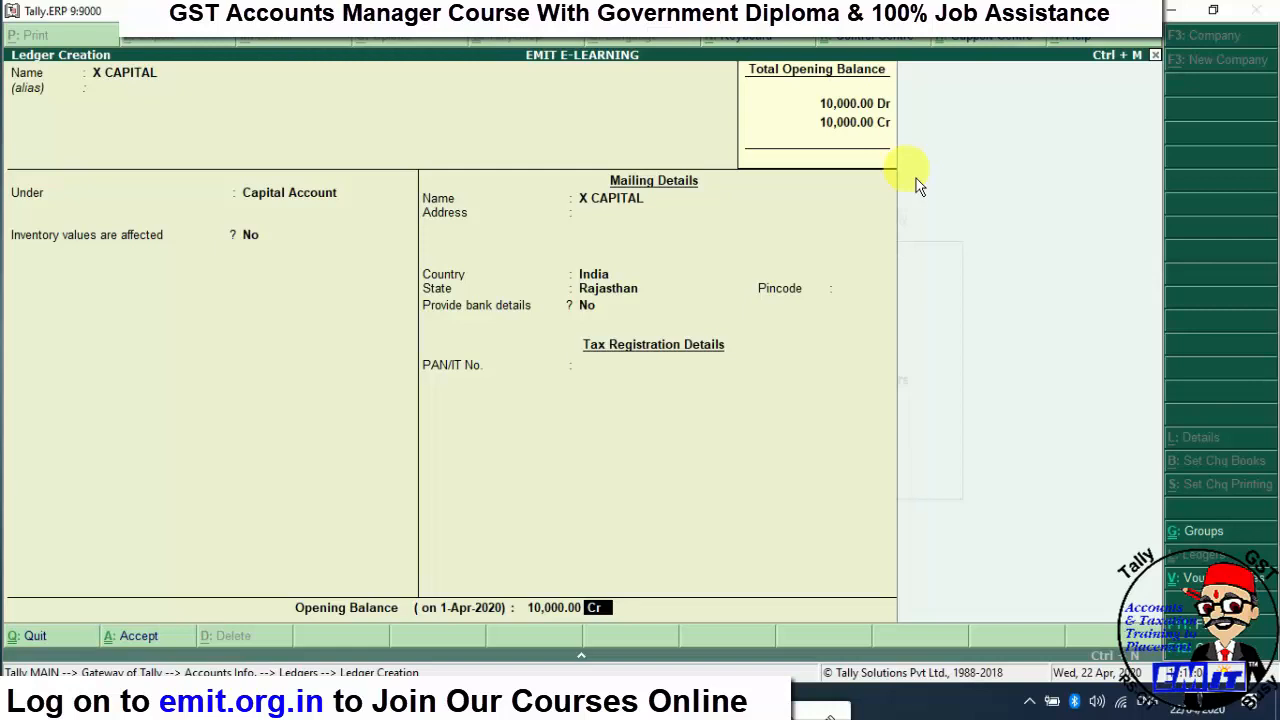
pyautogui.press('Return')
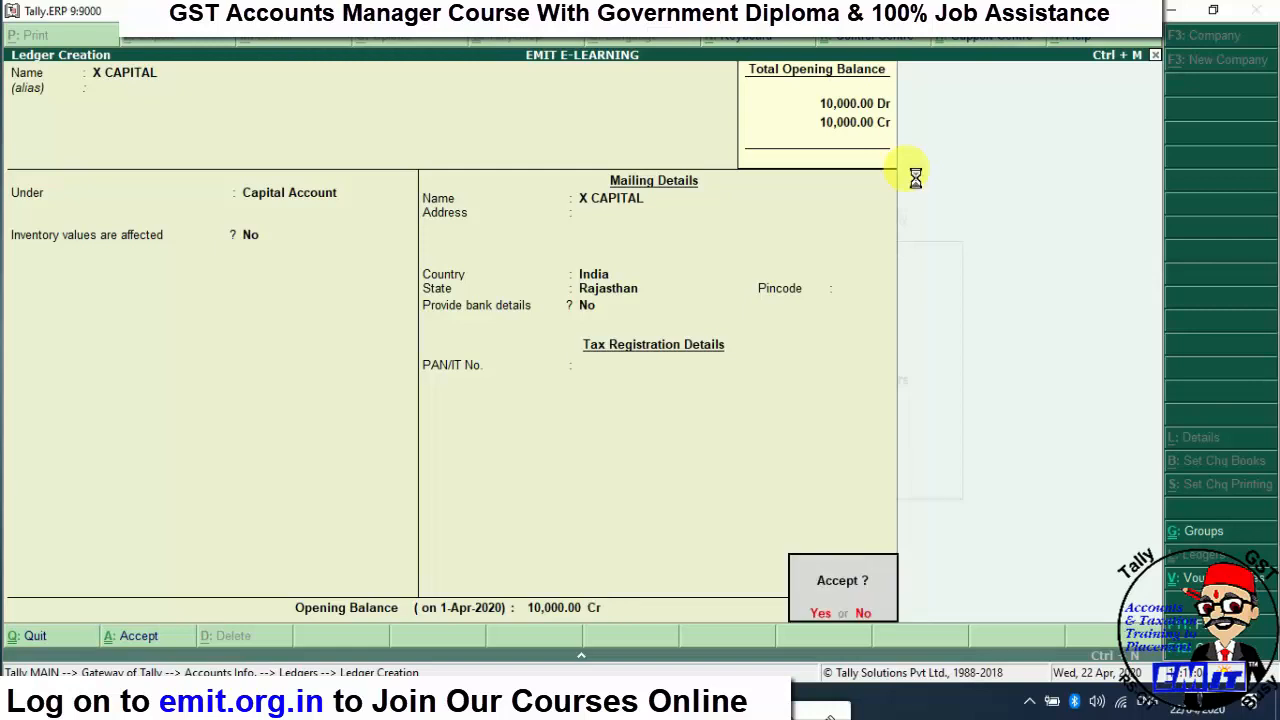
pyautogui.press('Return')
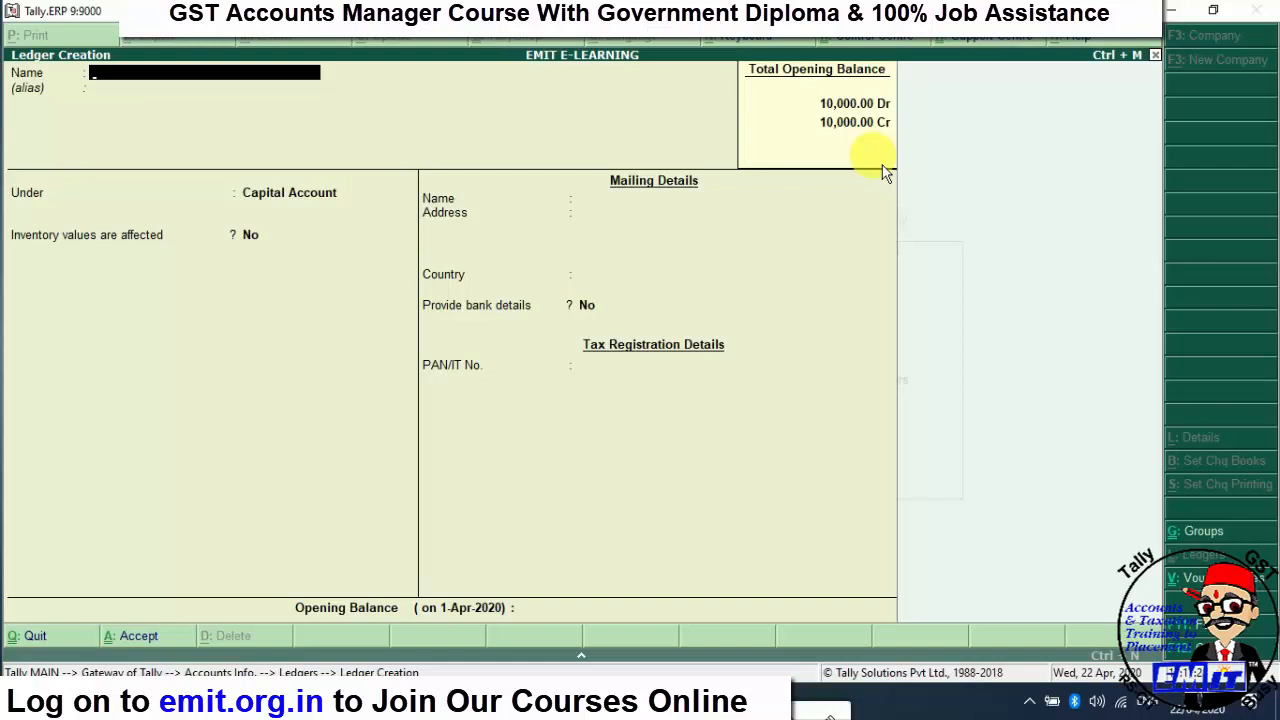
# - Enter the customer's name for a new ledger and place it under Sundry Debtors
pyautogui.write('MR RAM')
pyautogui.press('Return')
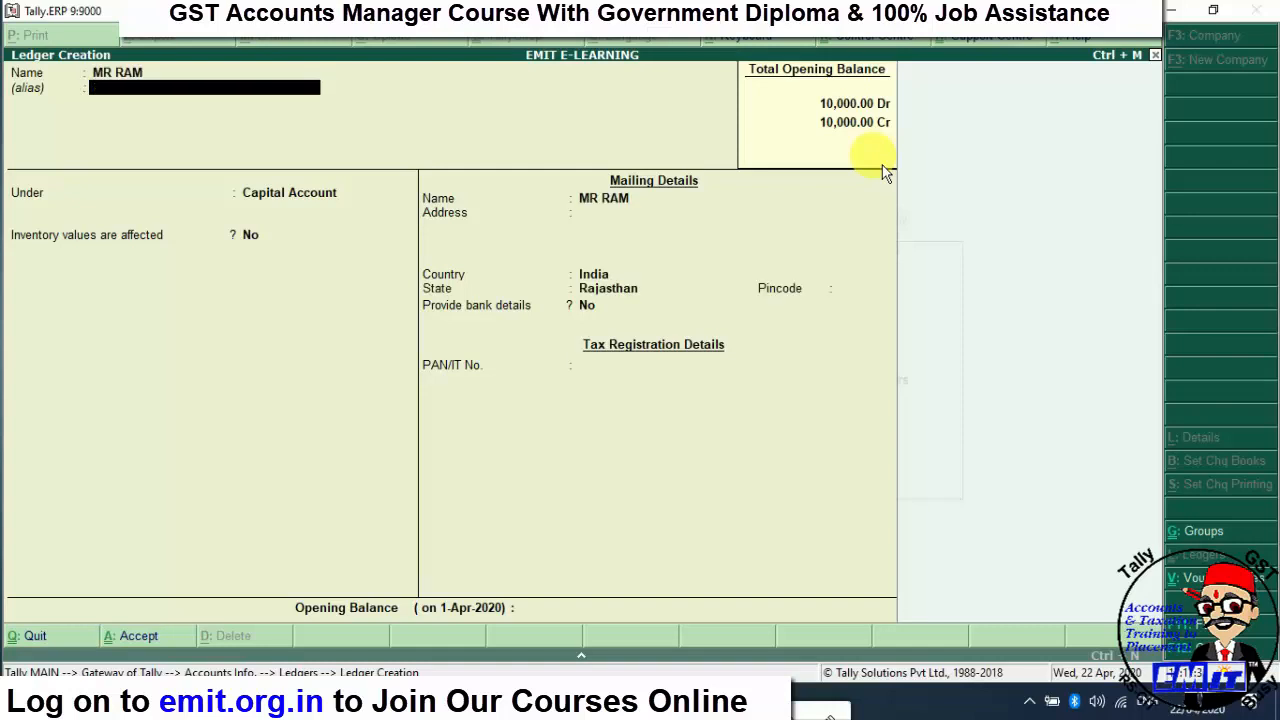
pyautogui.press('Return')
pyautogui.write('SUND')
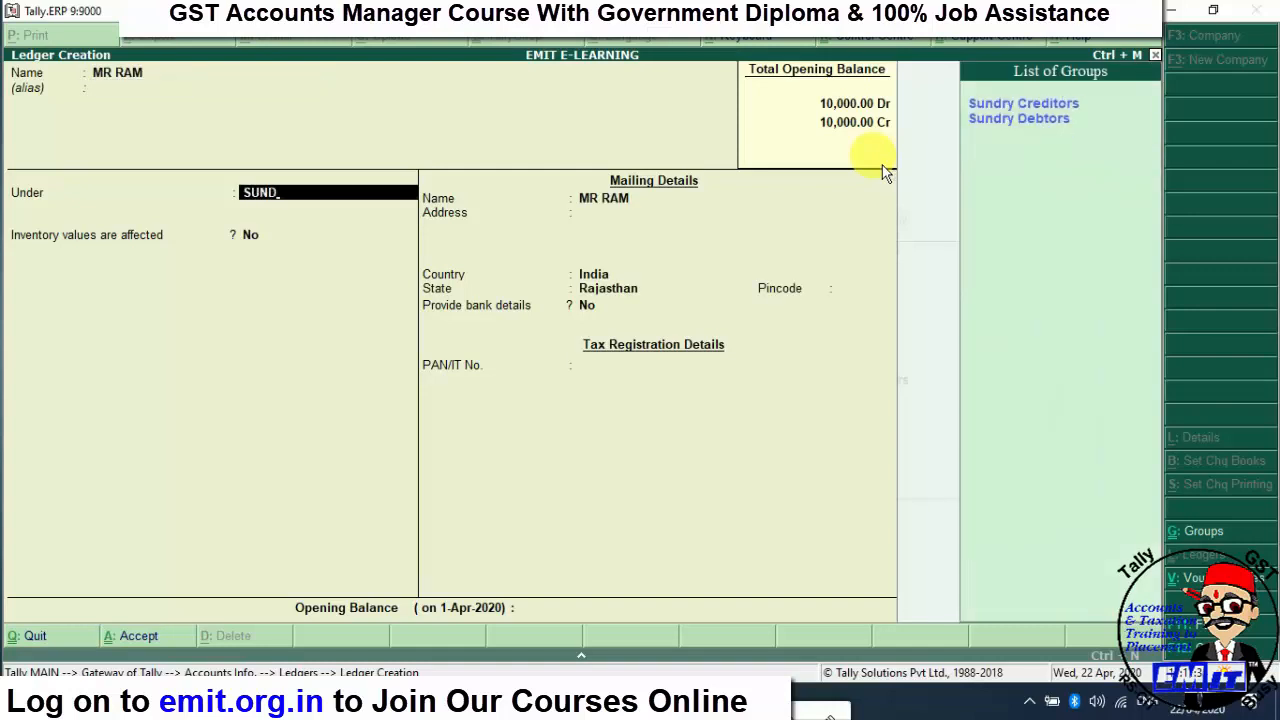
pyautogui.press('Down')
pyautogui.press('Return')
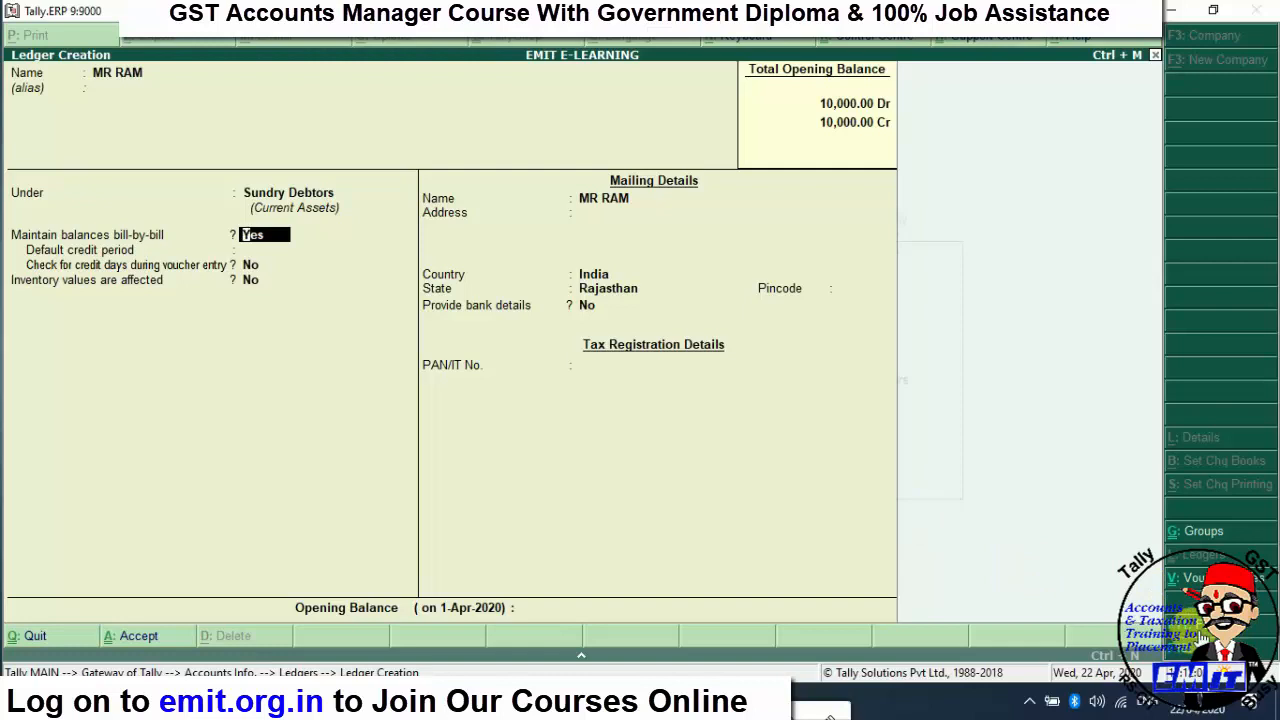
# - Review the company's accounting, inventory, and statutory and taxation feature settings
pyautogui.press('F11')
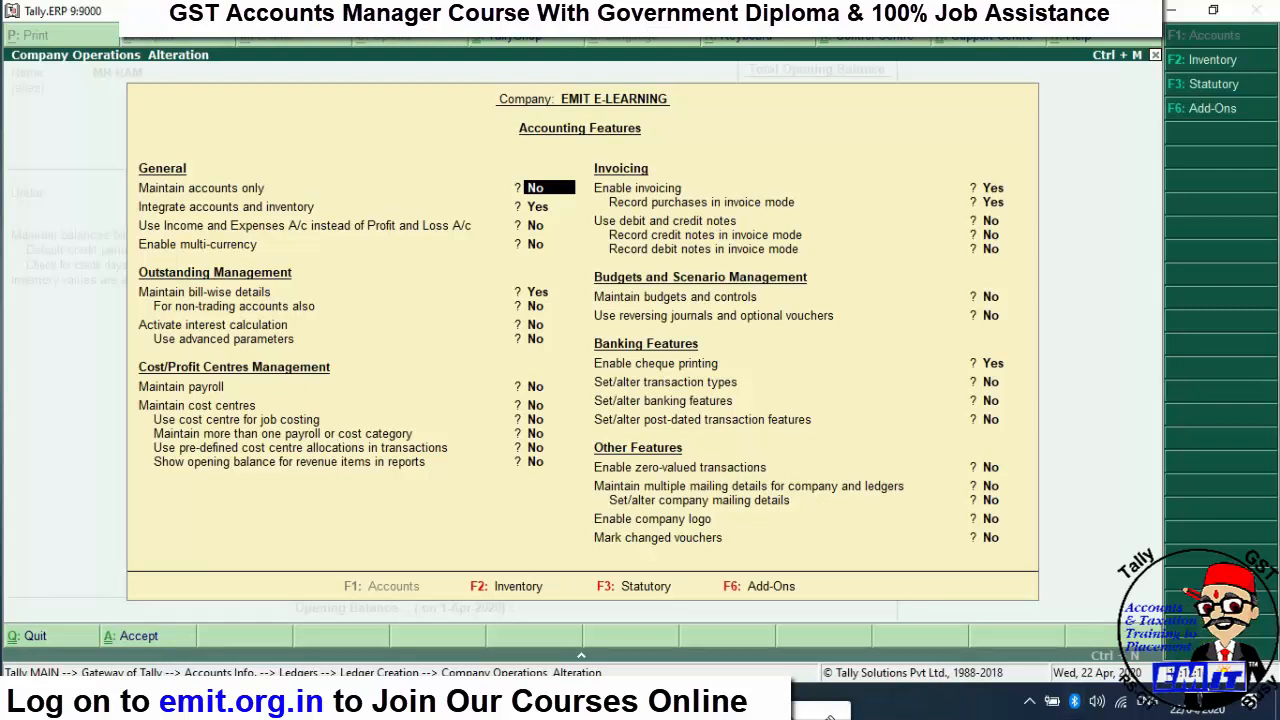
pyautogui.press('F2')
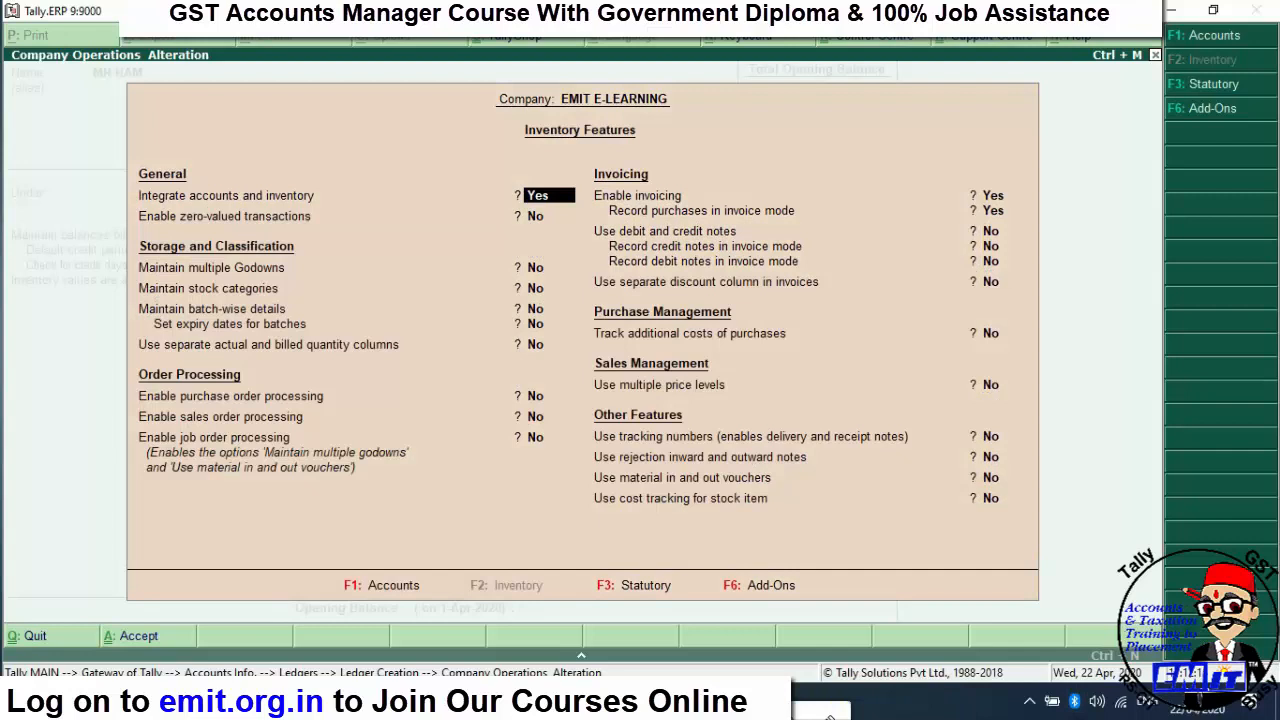
pyautogui.click(645, 588)
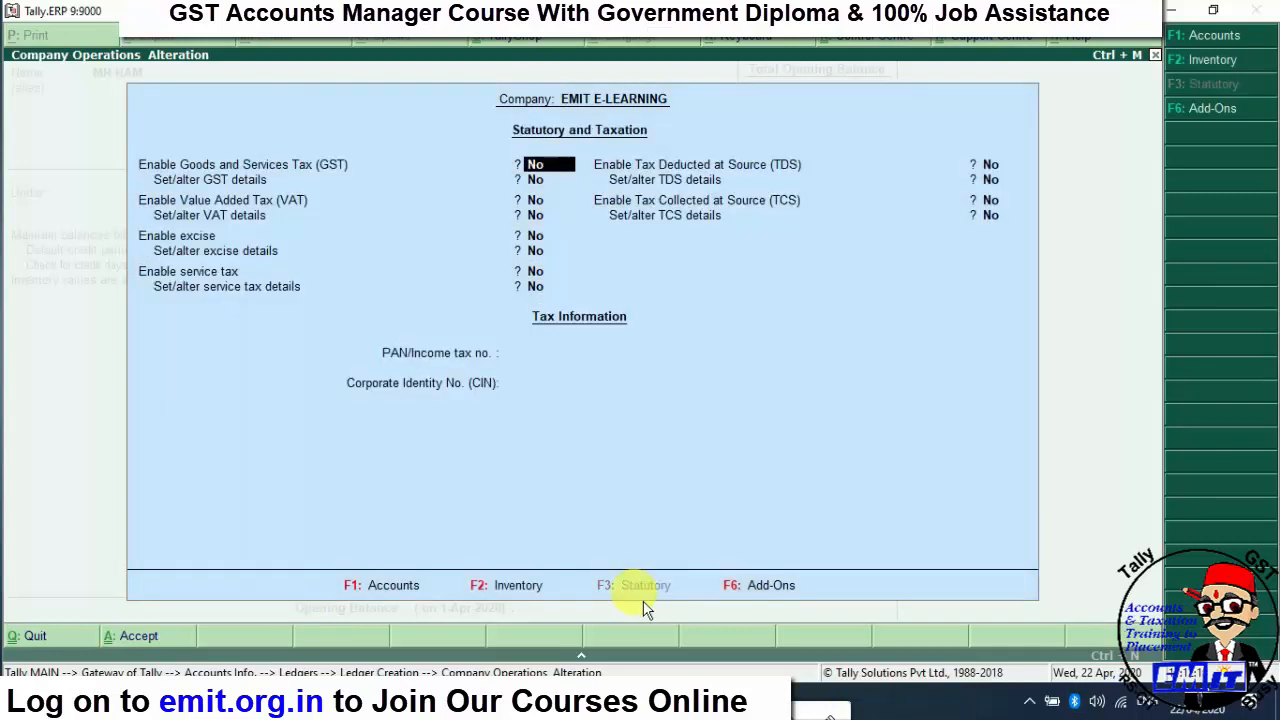
# - Set Maintain bill-wise details to No in the company's accounting features, and return to the customer ledger
pyautogui.press('F1')
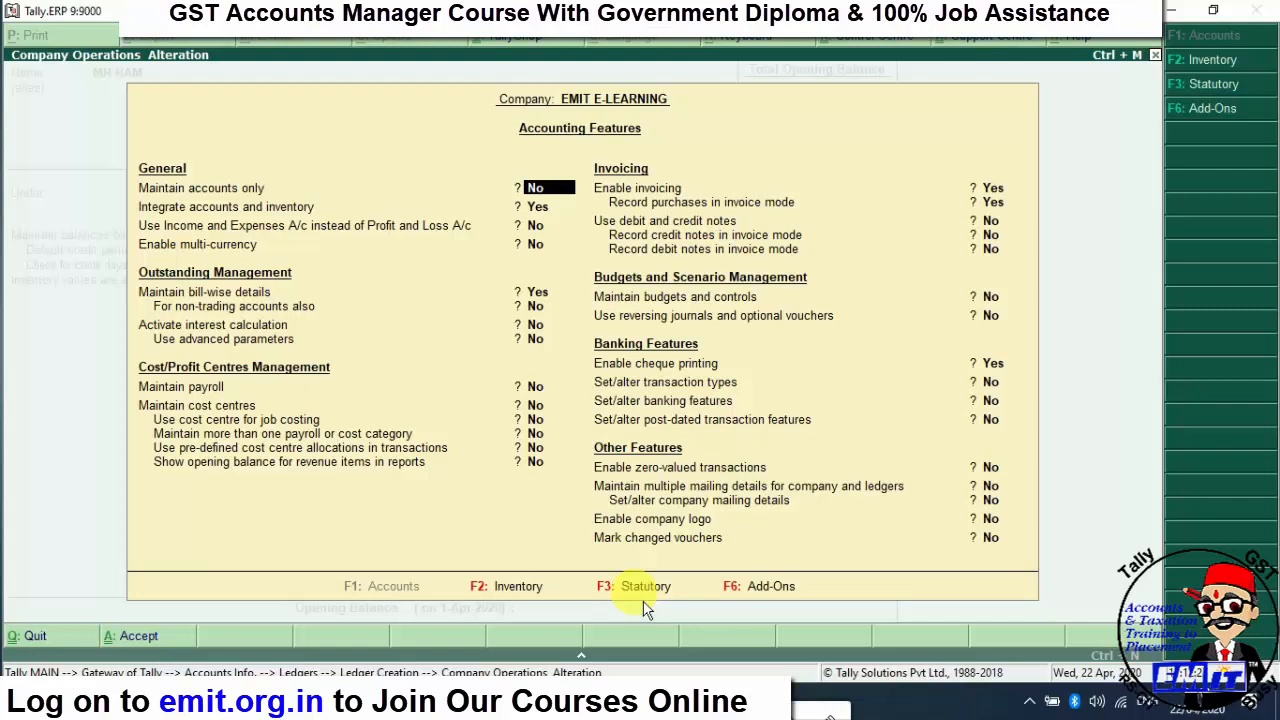
pyautogui.press('Down')
pyautogui.press('Down')
pyautogui.press('Down')
pyautogui.press('Down')
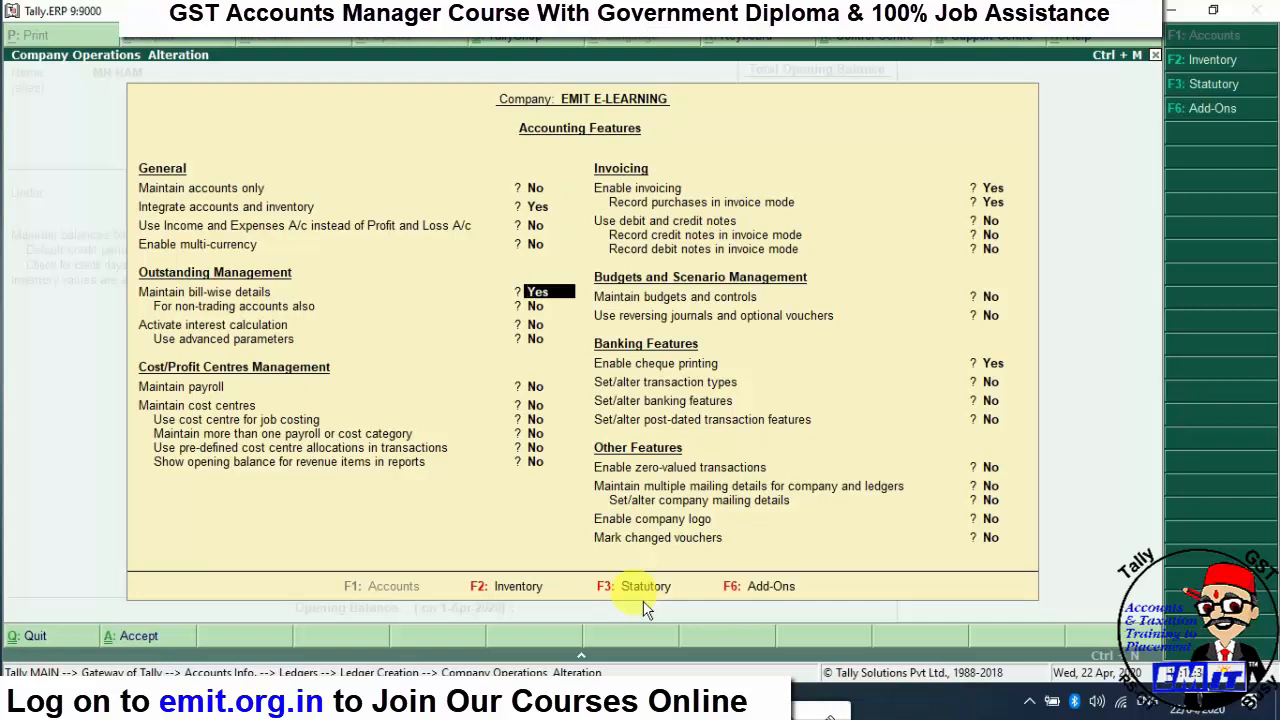
pyautogui.press('n')
pyautogui.click(643, 598)
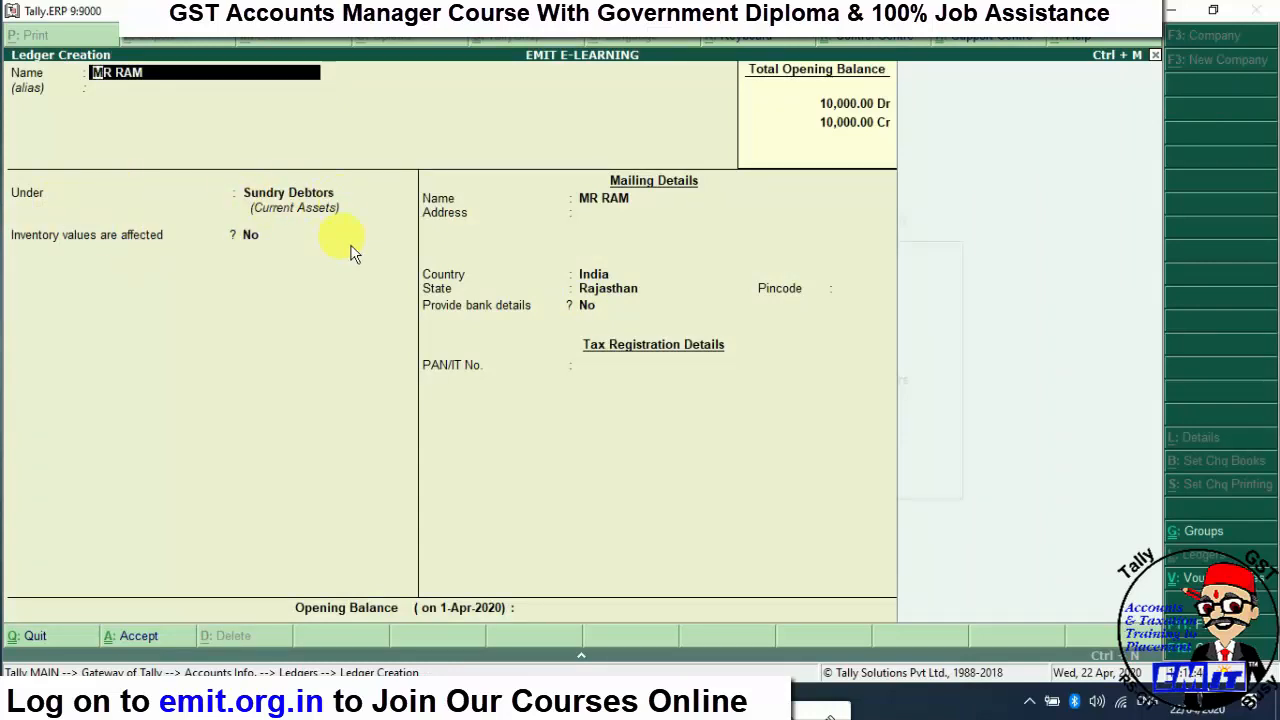
# - Set Maintain bill-wise details to Yes in the company's accounting features
pyautogui.press('F11')
pyautogui.press('Down')
pyautogui.press('Down')
pyautogui.press('Down')
pyautogui.press('Down')
pyautogui.write('y')
pyautogui.press('Return')
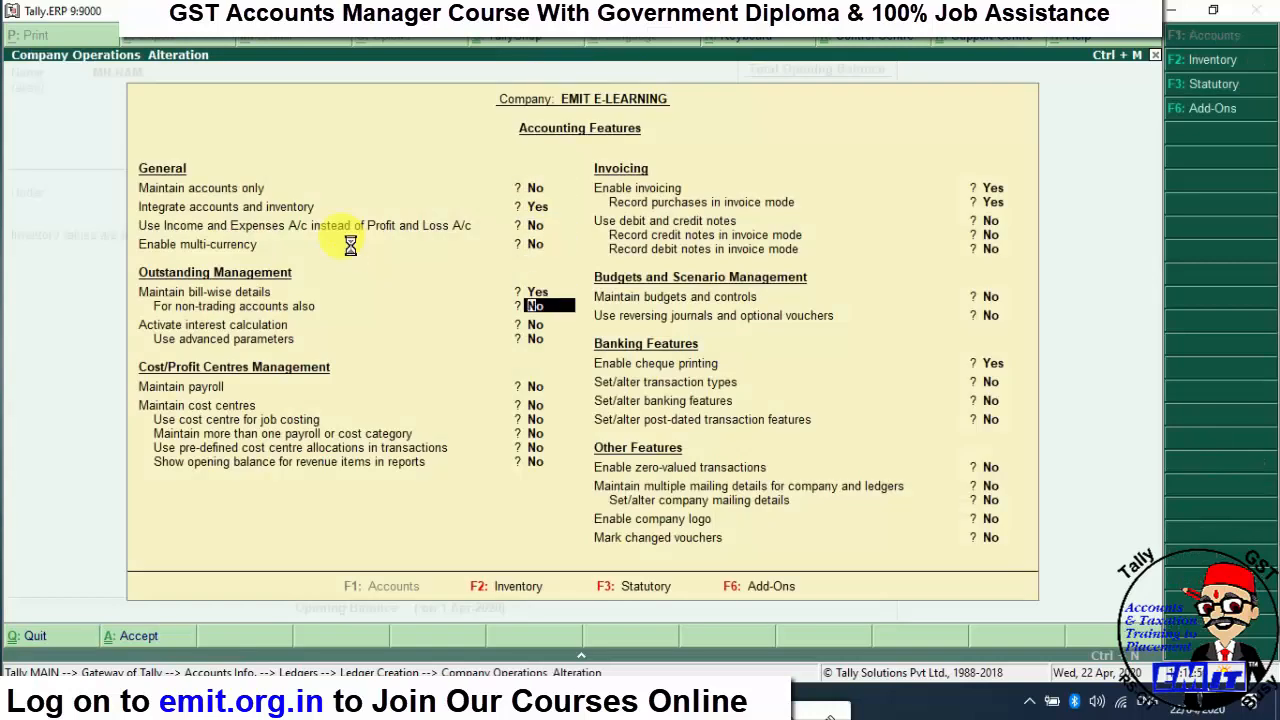
# - Save the accounting features and keep Maintain balances bill-by-bill at Yes in the customer ledger, leaving the default credit period blank
pyautogui.hotkey('ctrl', 'a')
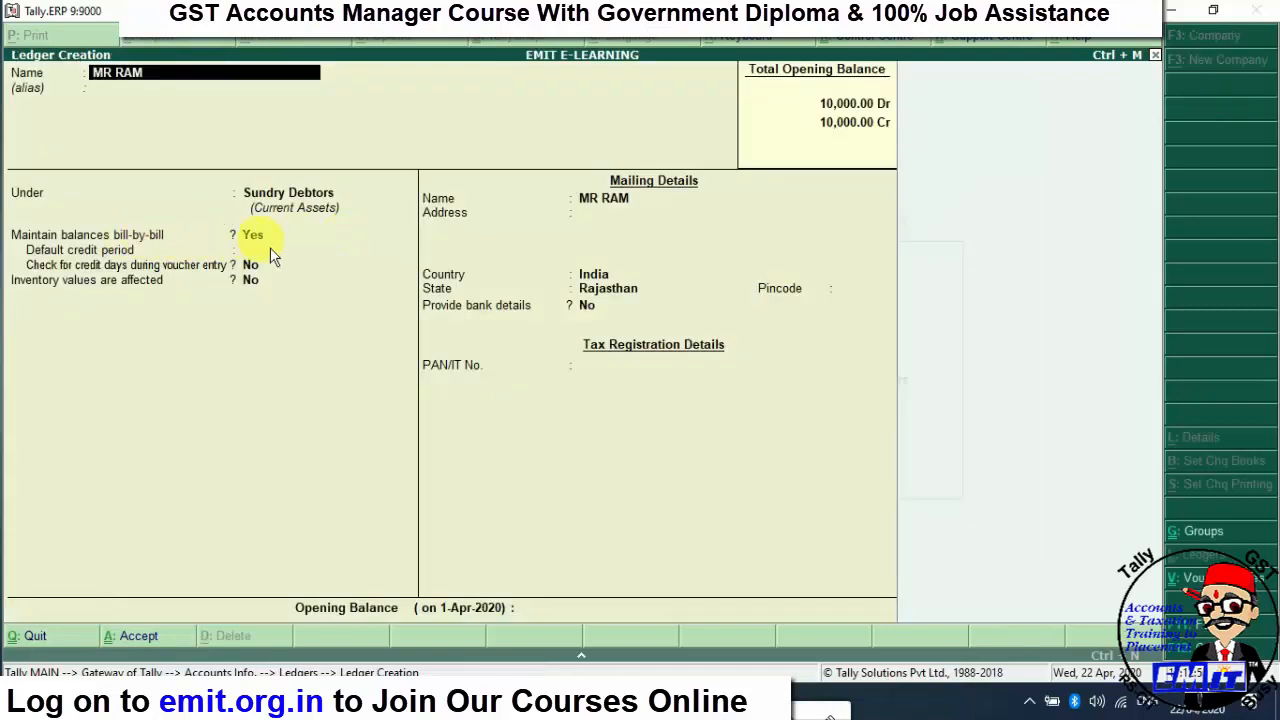
pyautogui.press('Return')
pyautogui.press('Return')
pyautogui.press('Return')
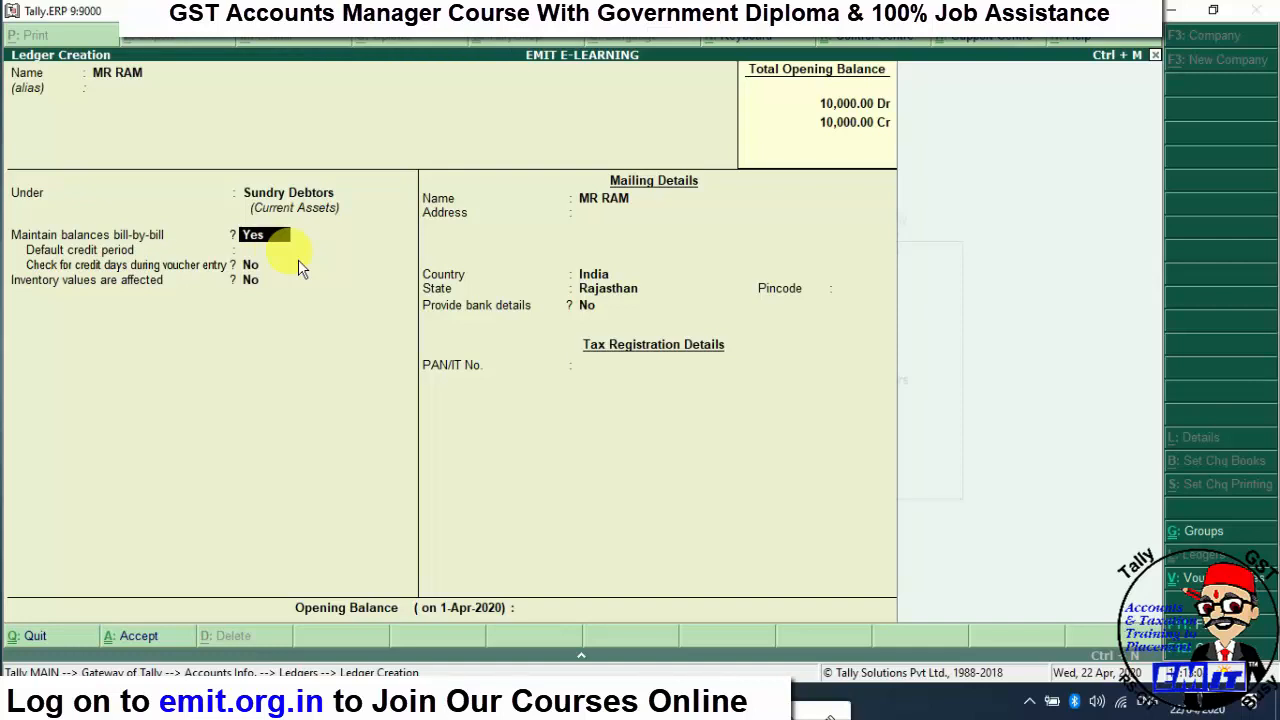
pyautogui.press('Return')
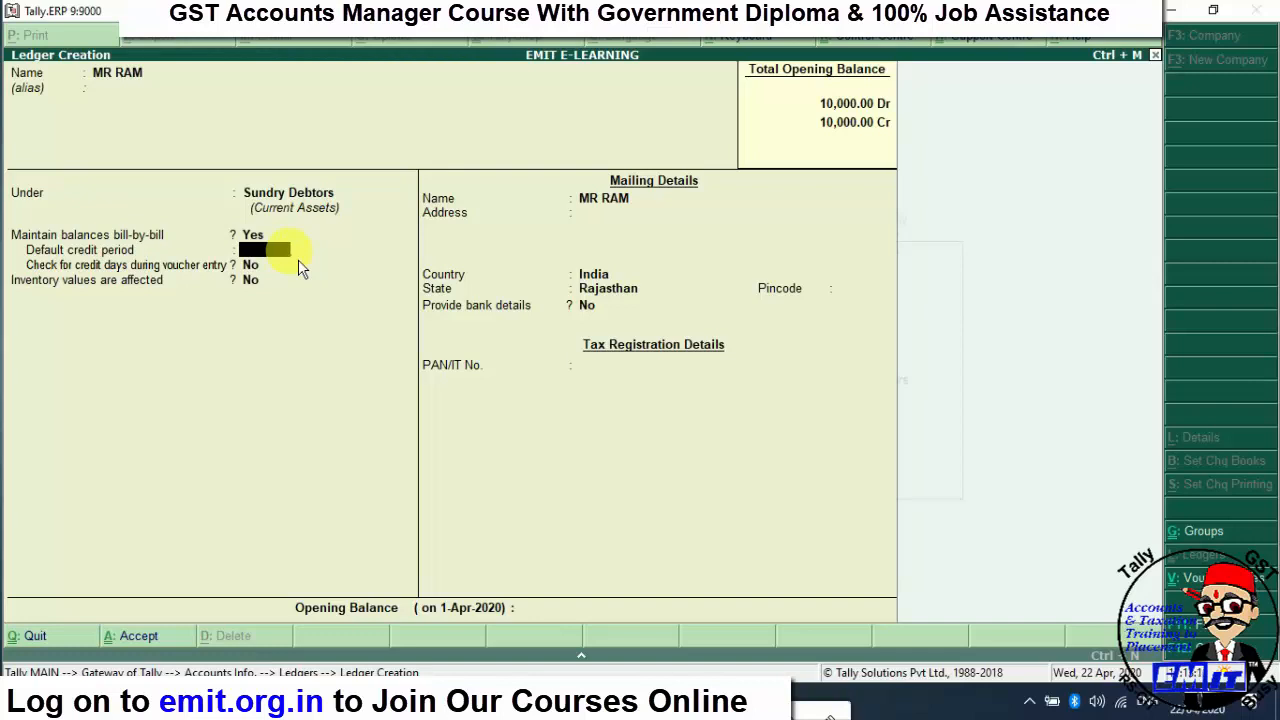
pyautogui.press('Return')
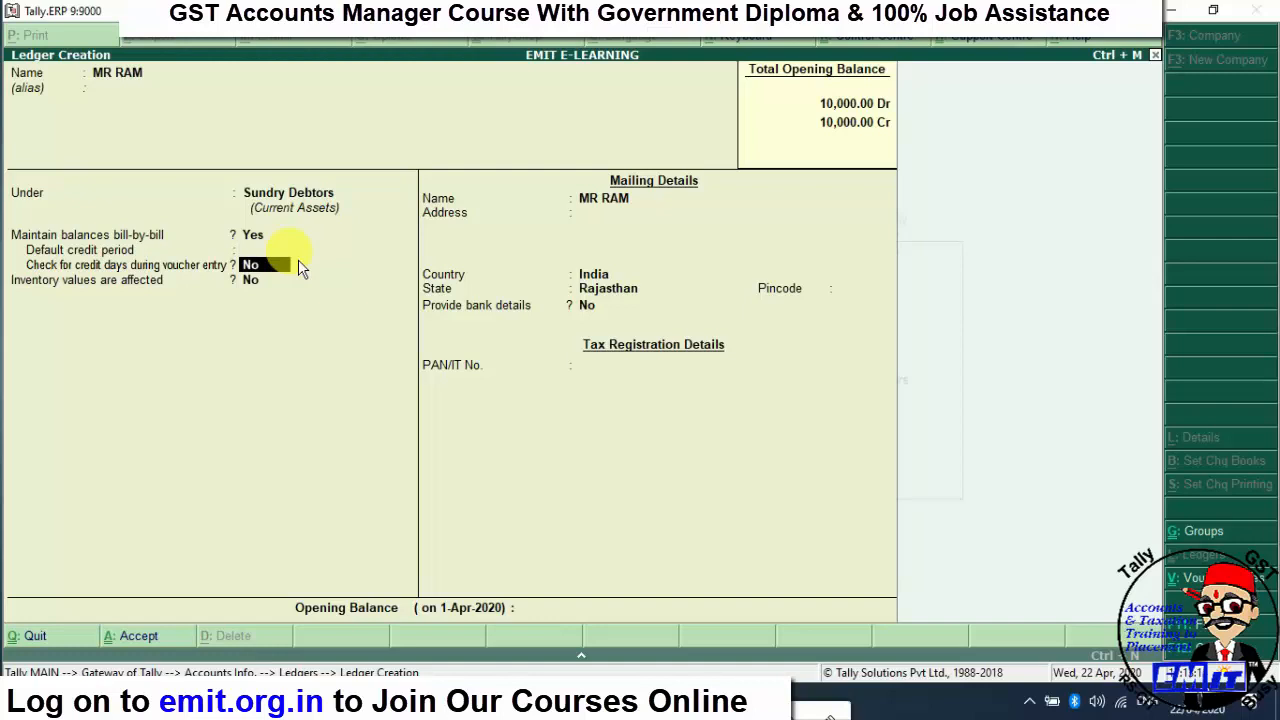
pyautogui.press('Return')
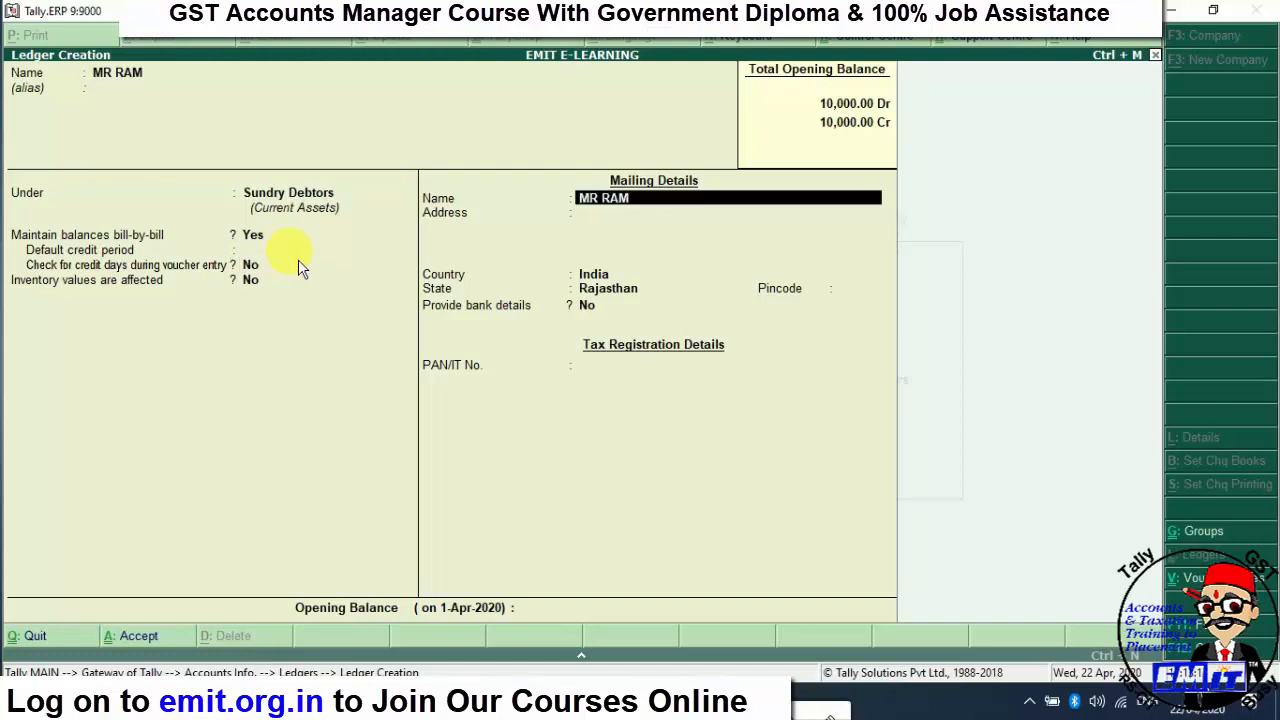
# - Keep the customer ledger's default mailing details and set its opening balance to 10,000.00 Dr
pyautogui.press('Return')
pyautogui.press('Return')
pyautogui.press('Return')
pyautogui.press('Return')
pyautogui.press('Return')
pyautogui.press('Return')
pyautogui.press('Return')
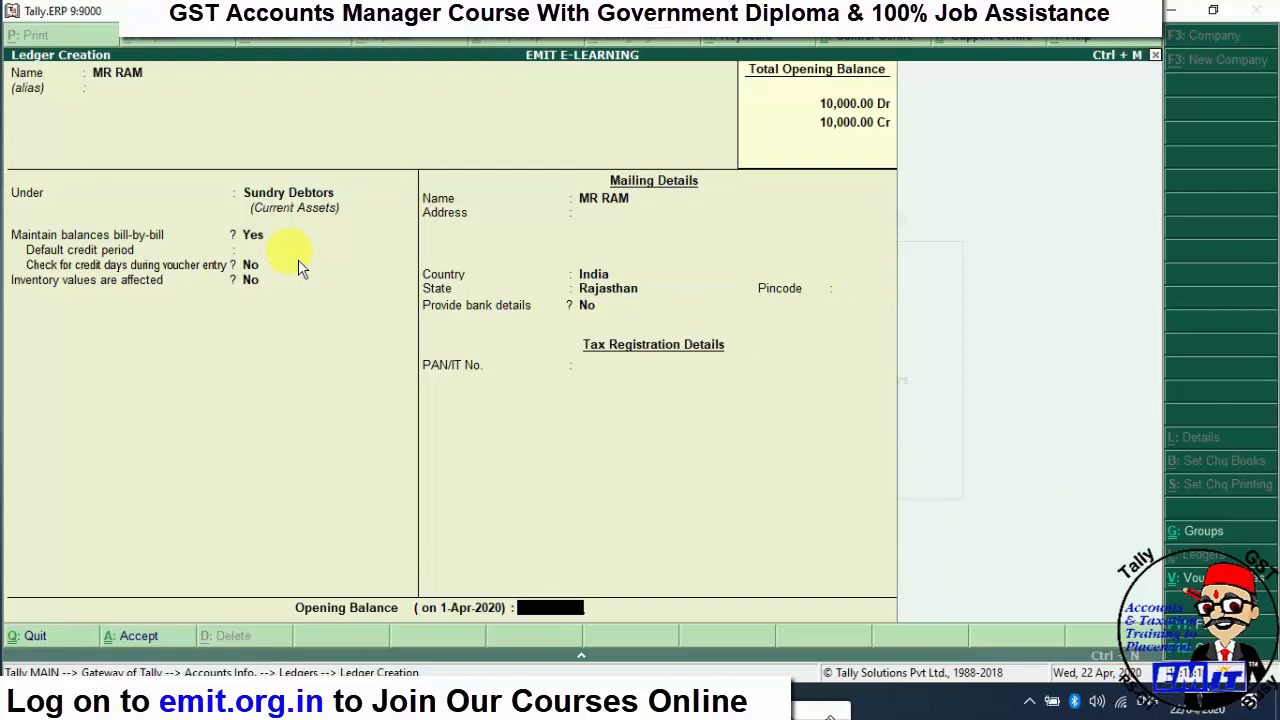
pyautogui.write('10000')
pyautogui.press('Return')
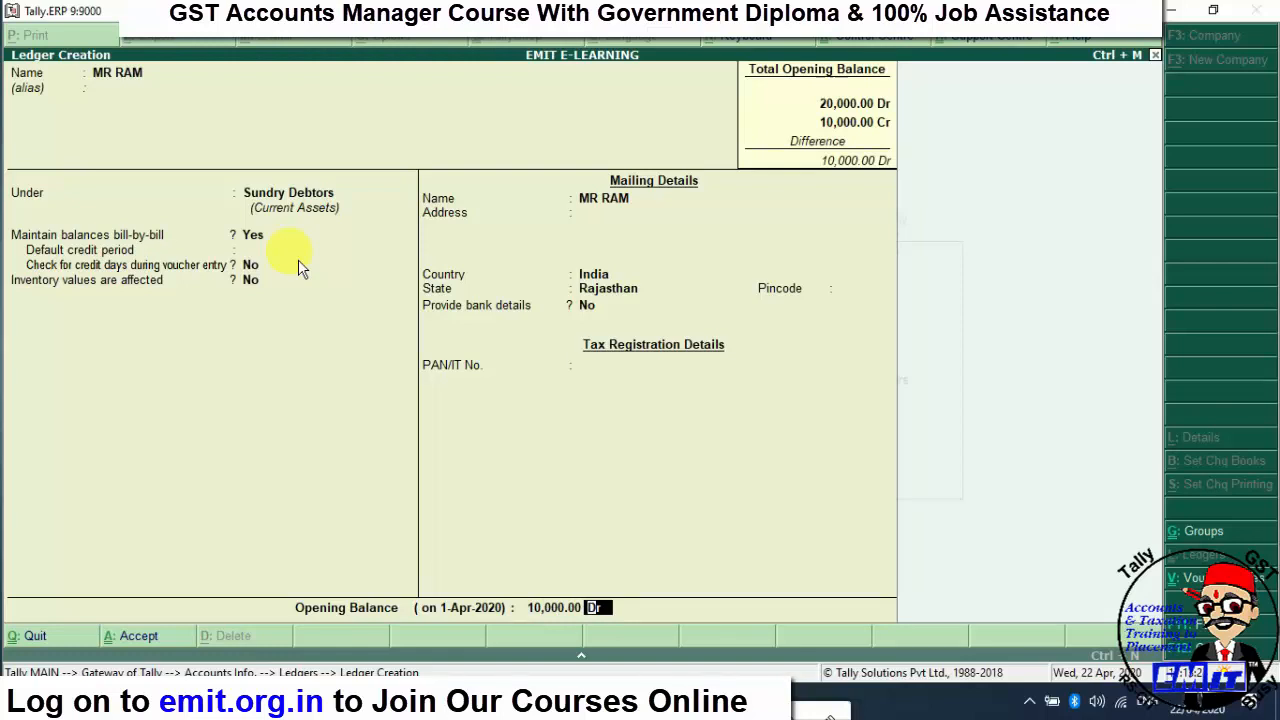
pyautogui.press('Return')
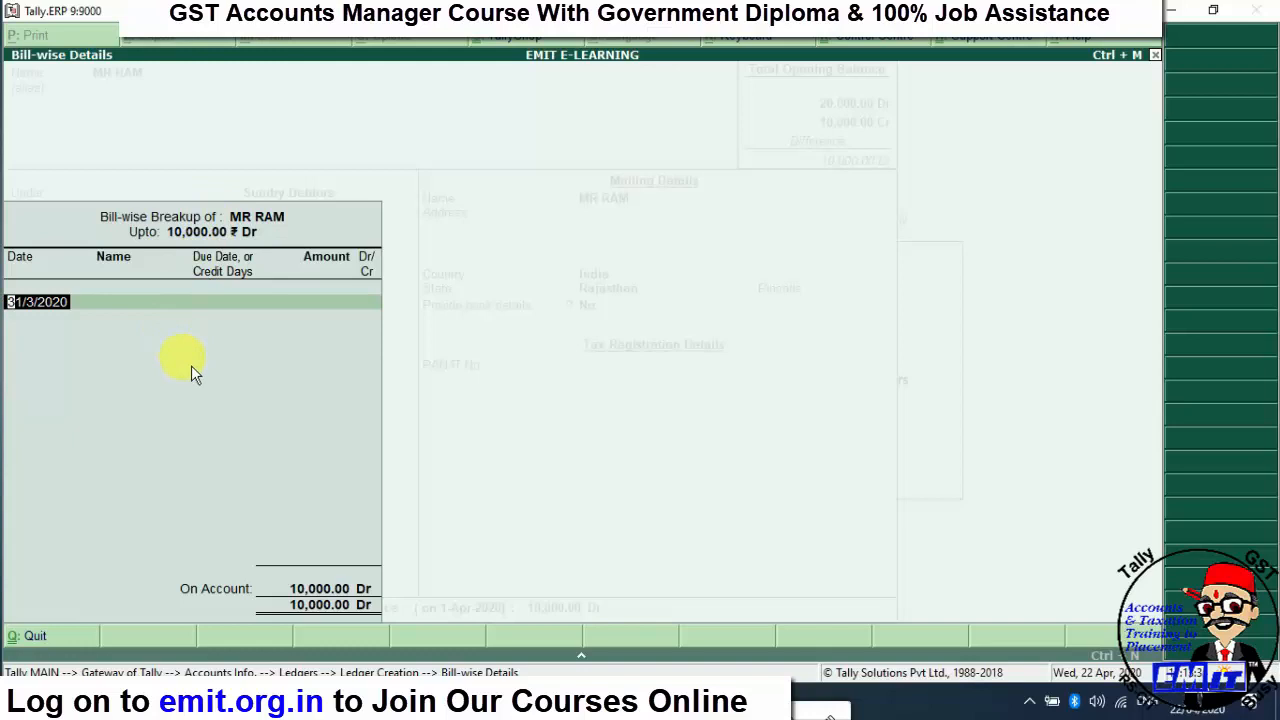
# - Add bill INV/0256 dated 1/3/2020 with due date 2-Mar-2020 to the customer's bill-wise breakup
pyautogui.write('1.3')
pyautogui.press('Return')
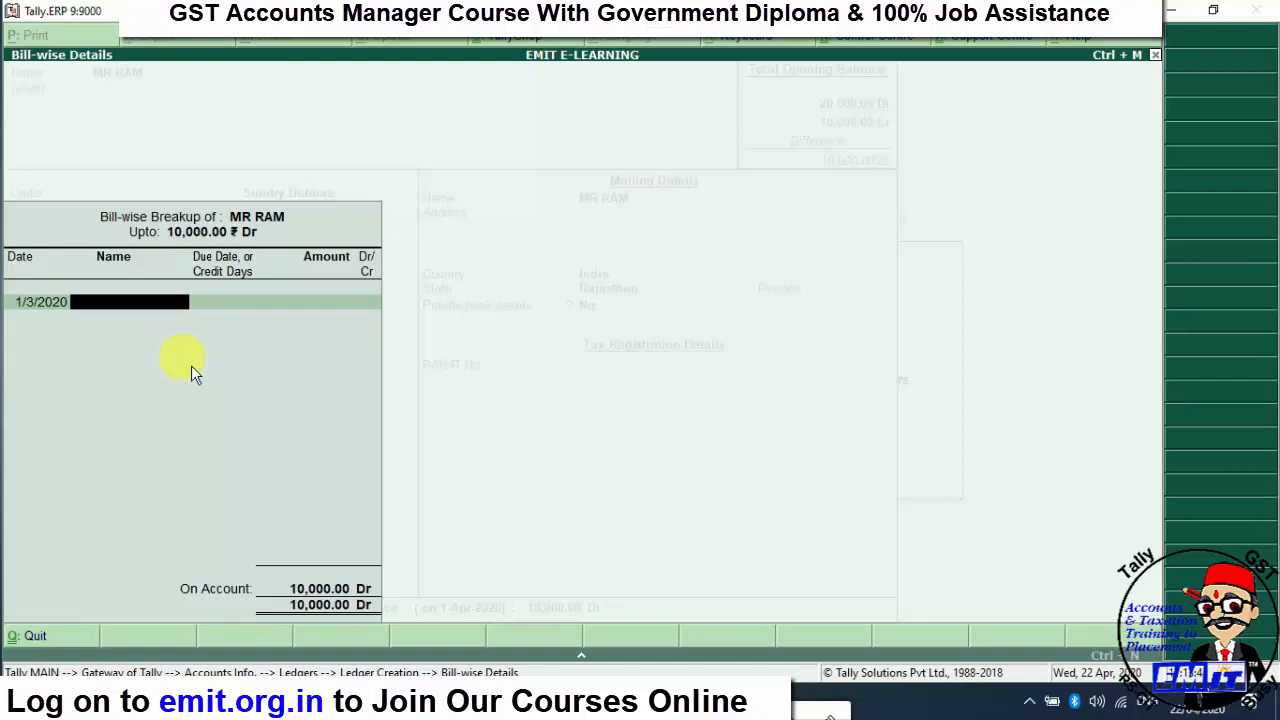
pyautogui.write('INV/0256')
pyautogui.press('Return')
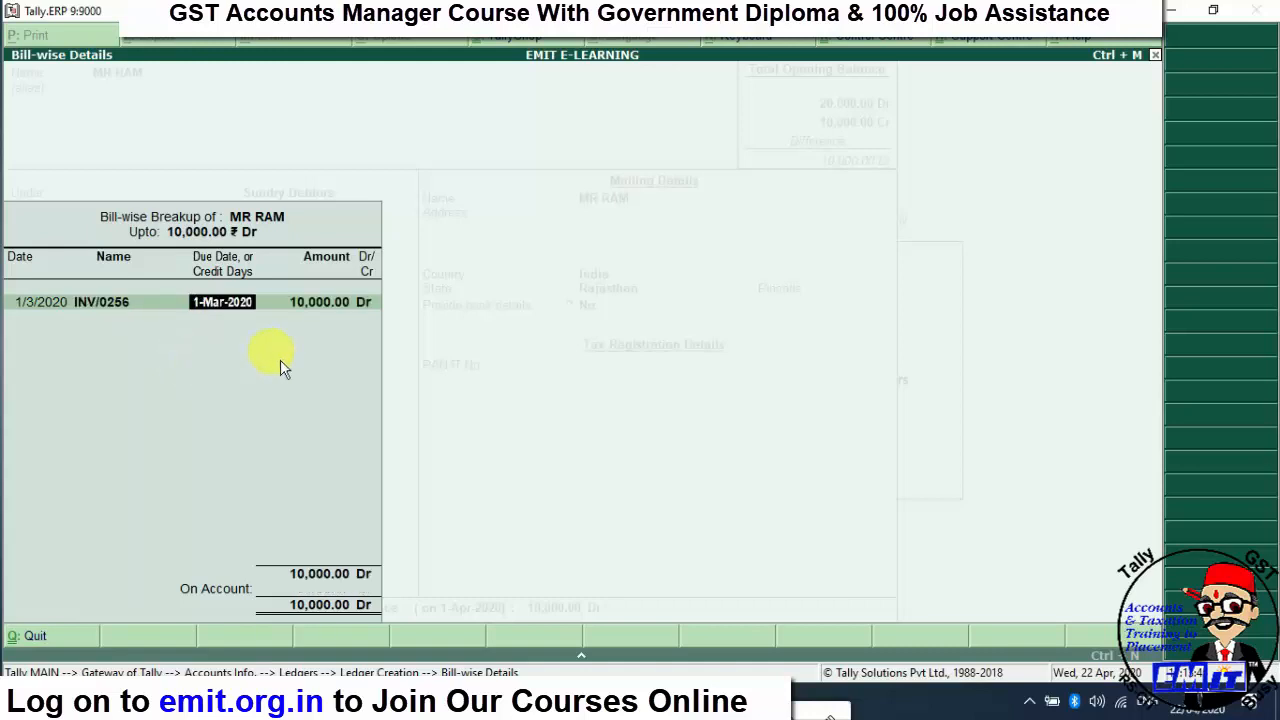
pyautogui.write('1')
pyautogui.press('BackSpace')
pyautogui.write('23')
pyautogui.press('BackSpace')
pyautogui.write('-3')
pyautogui.press('Return')
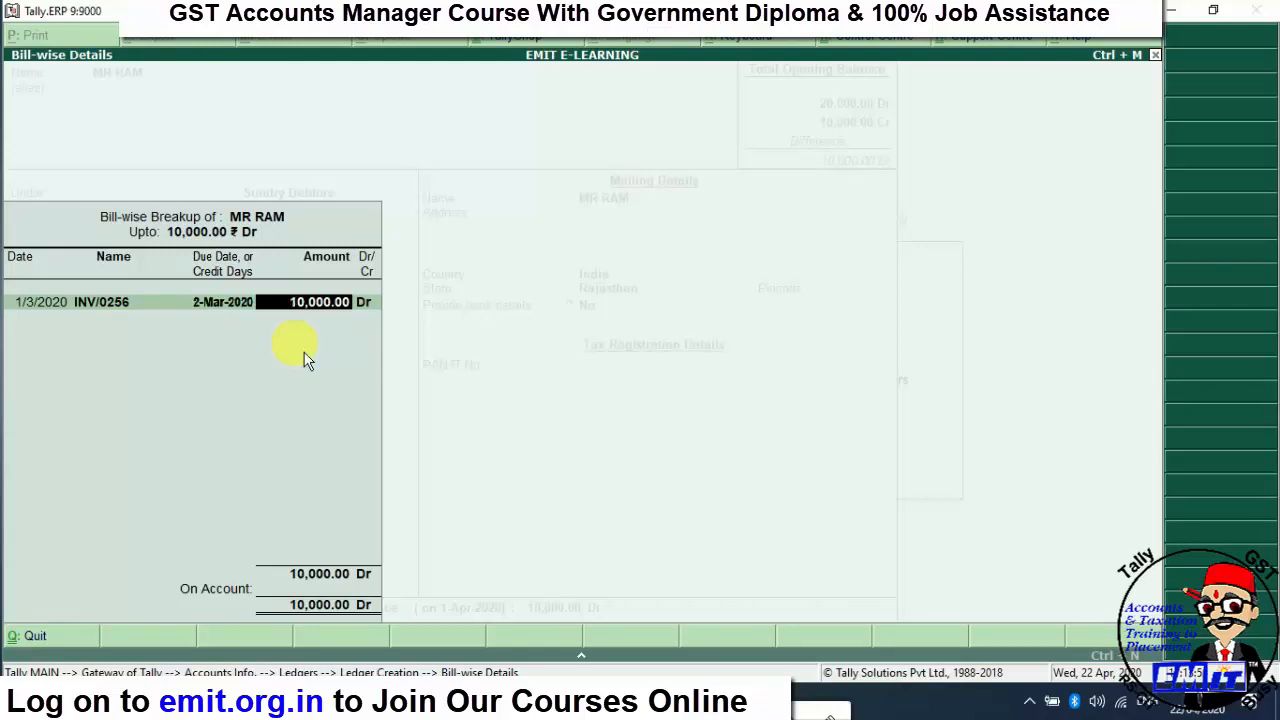
# - Set bill INV/0256 to 6,000.00 Dr, leave the remainder on account, and save the customer ledger
pyautogui.write('6000')
pyautogui.press('Return')
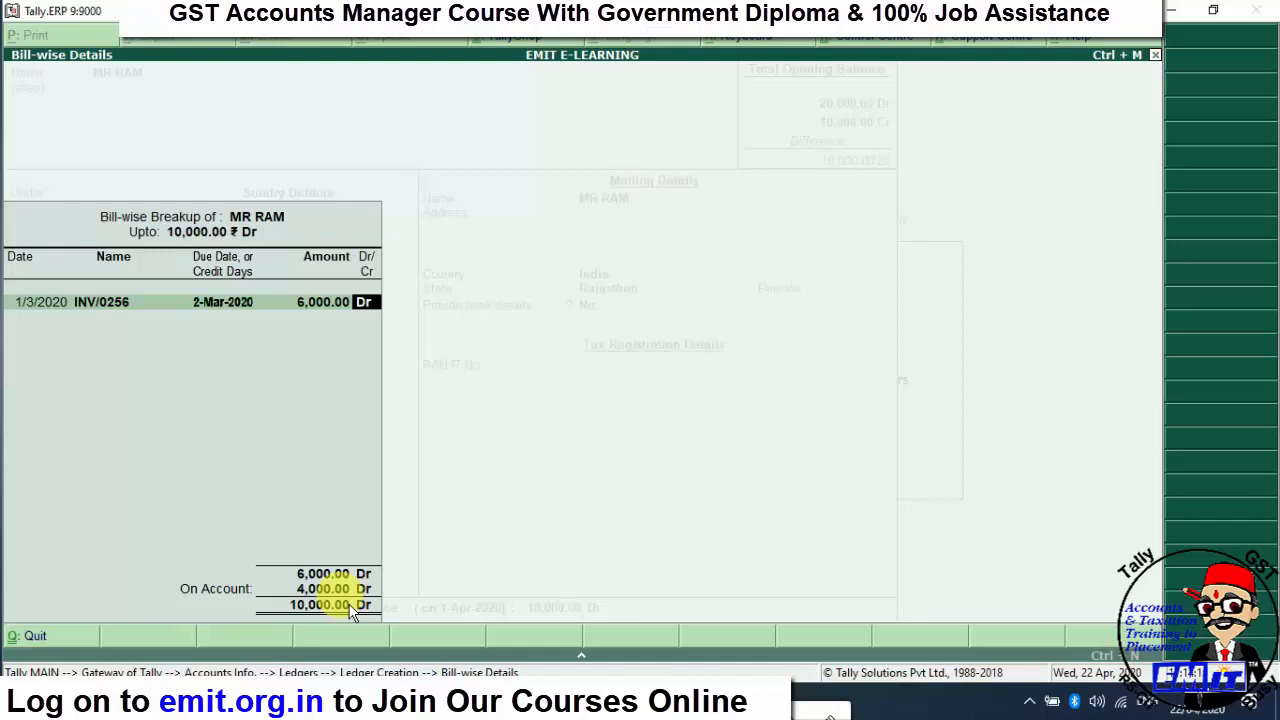
pyautogui.press('Return')
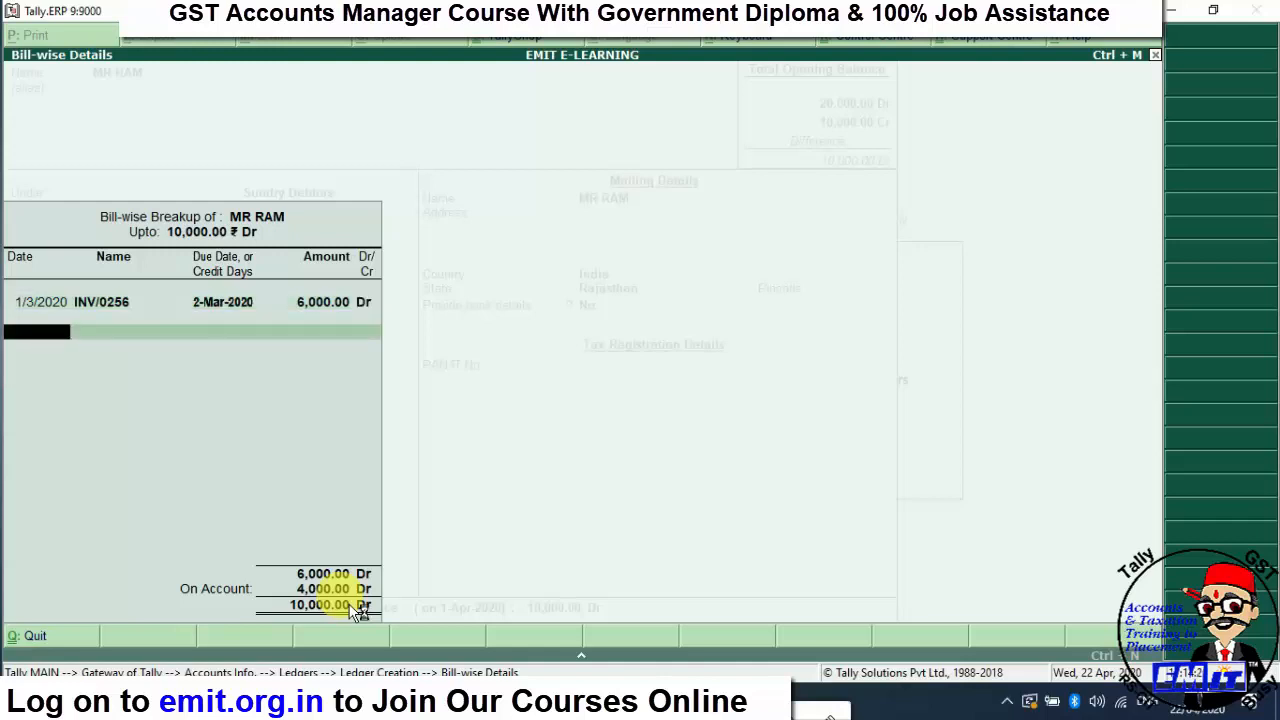
pyautogui.press('Return')
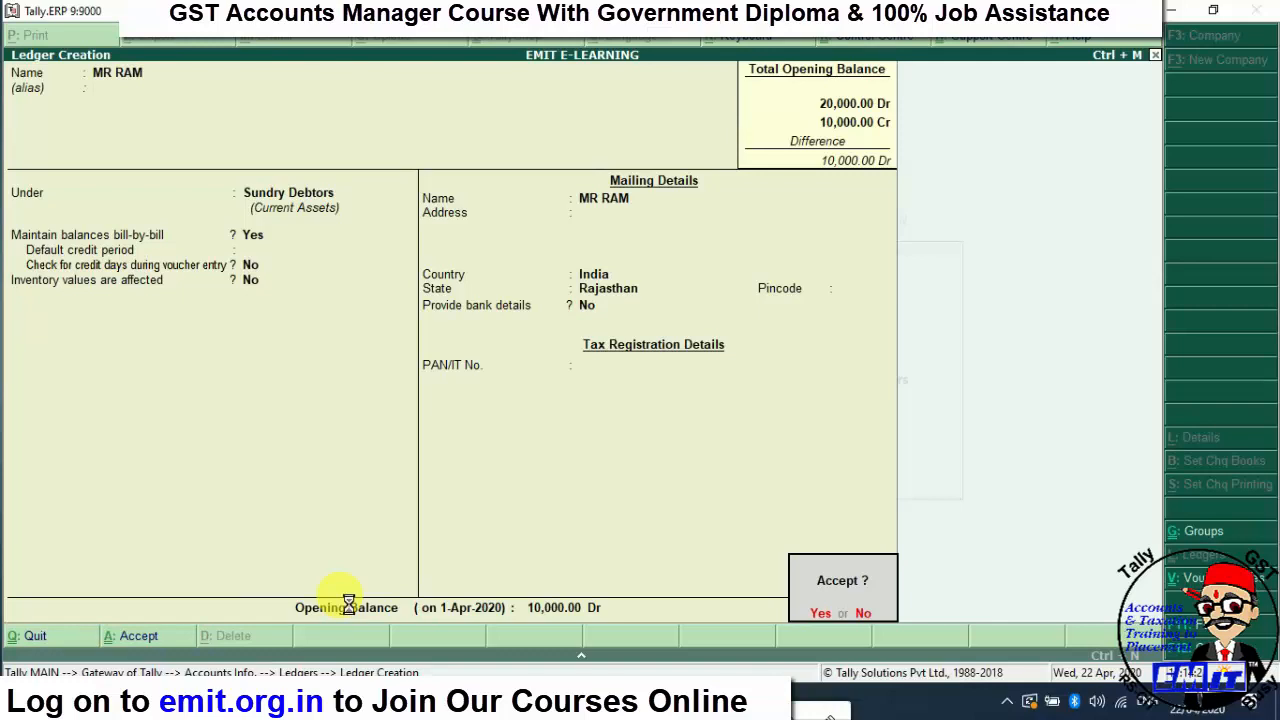
pyautogui.press('Return')
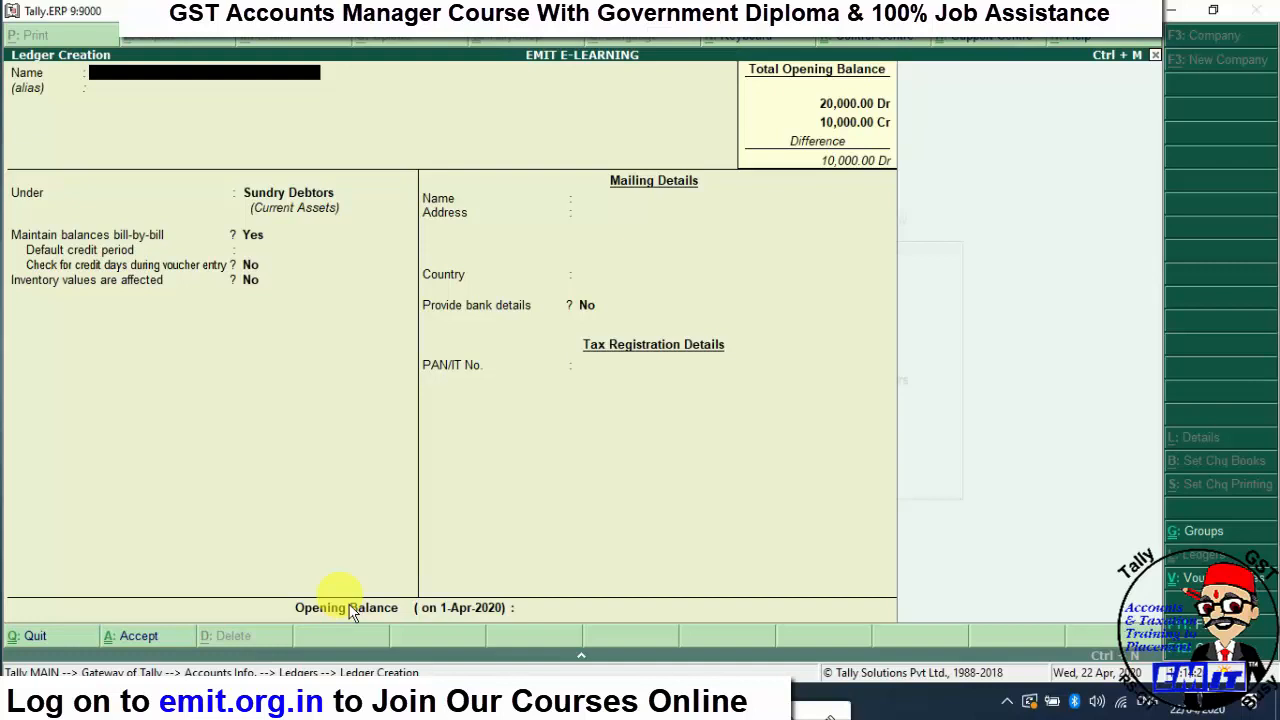
# - Enter the supplier's name for a new ledger and place it under Sundry Creditors with bill-by-bill balances maintained
pyautogui.write('MR SHYAM')
pyautogui.press('Return')
pyautogui.press('Return')
pyautogui.press('Return')
pyautogui.press('BackSpace')
pyautogui.write('SUND')
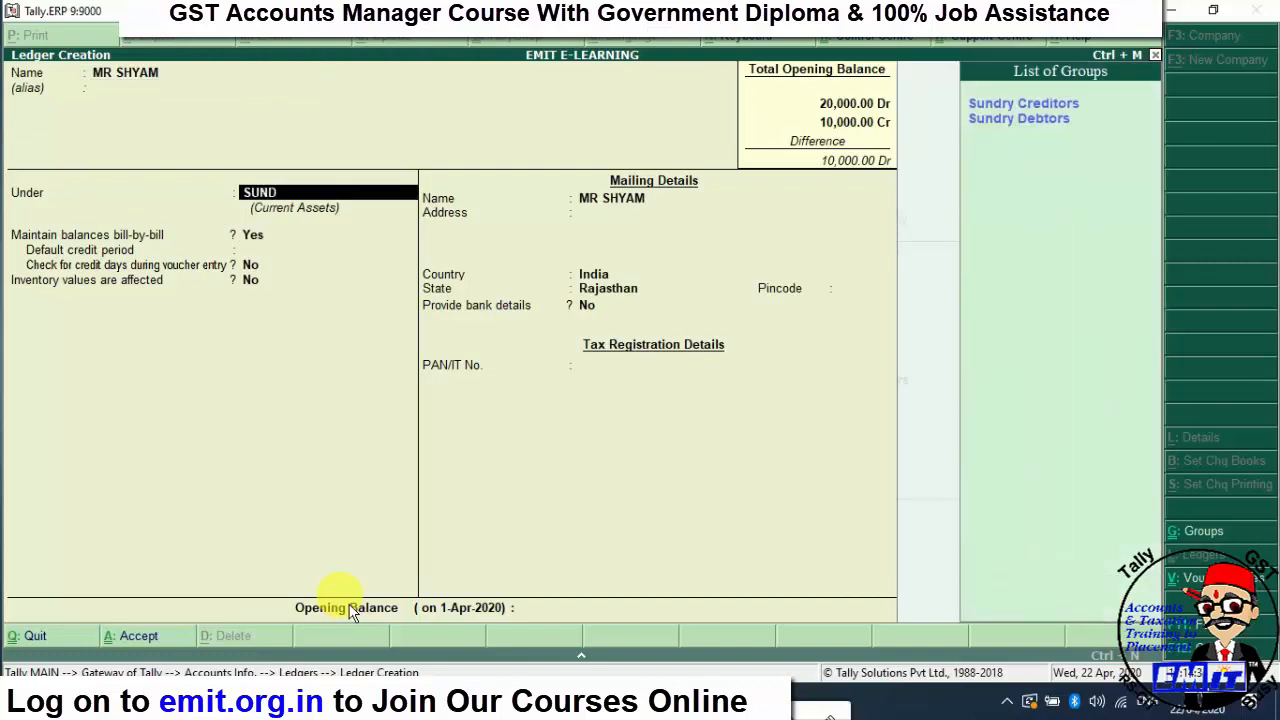
pyautogui.press('Return')
pyautogui.press('Return')
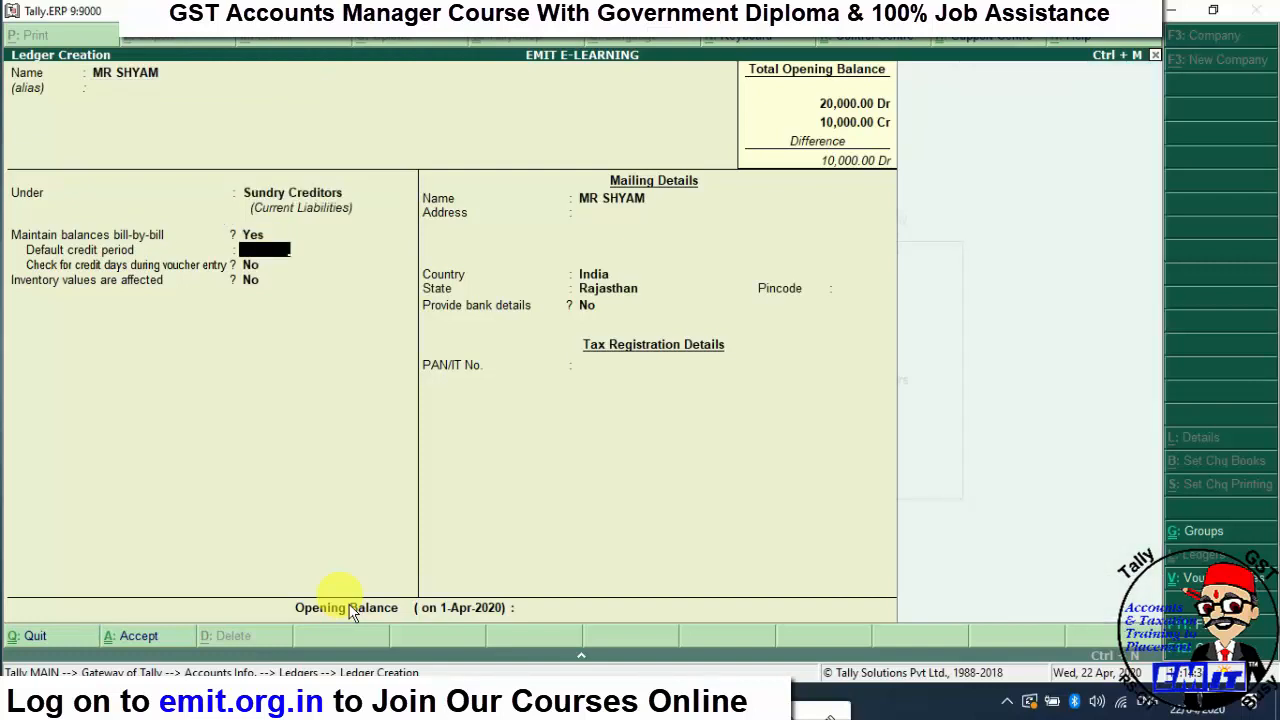
# - Keep the supplier ledger's default mailing details and set its opening balance to 5,000.00 Cr
pyautogui.press('Return')
pyautogui.press('Return')
pyautogui.press('Return')
pyautogui.press('Return')
pyautogui.press('Return')
pyautogui.press('Return')
pyautogui.press('Return')
pyautogui.press('Return')
pyautogui.press('Return')
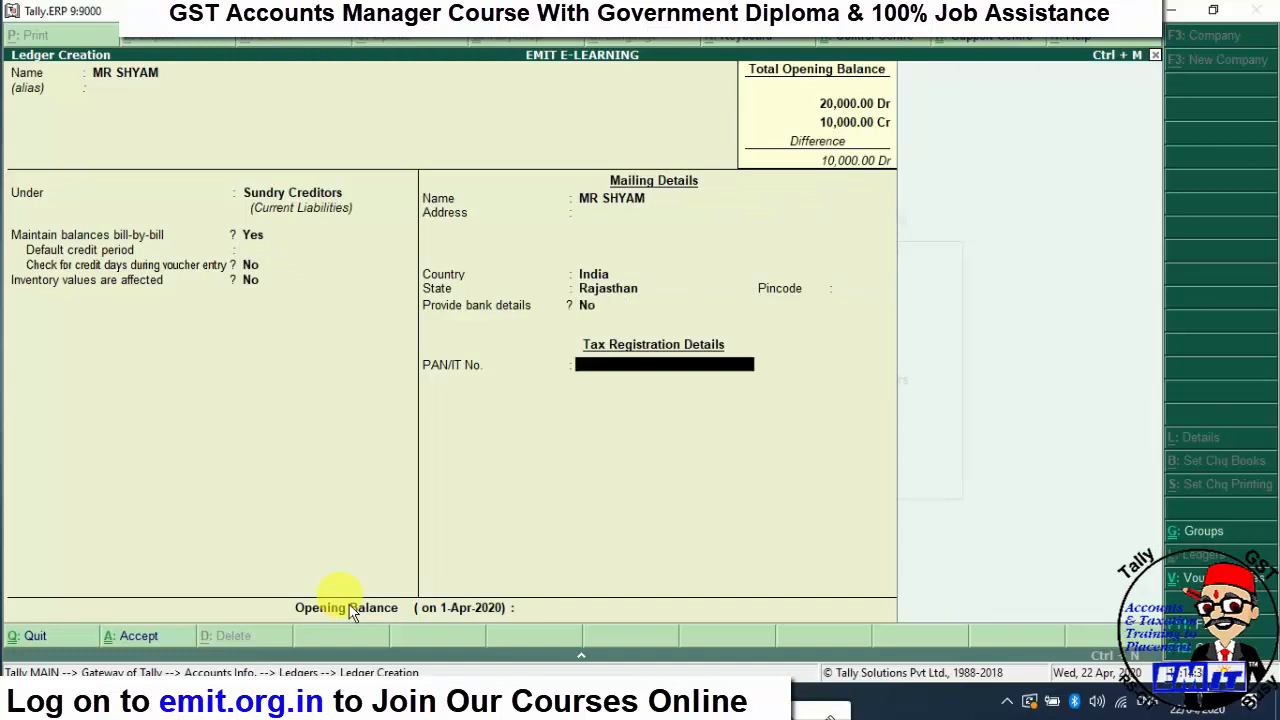
pyautogui.write('5000')
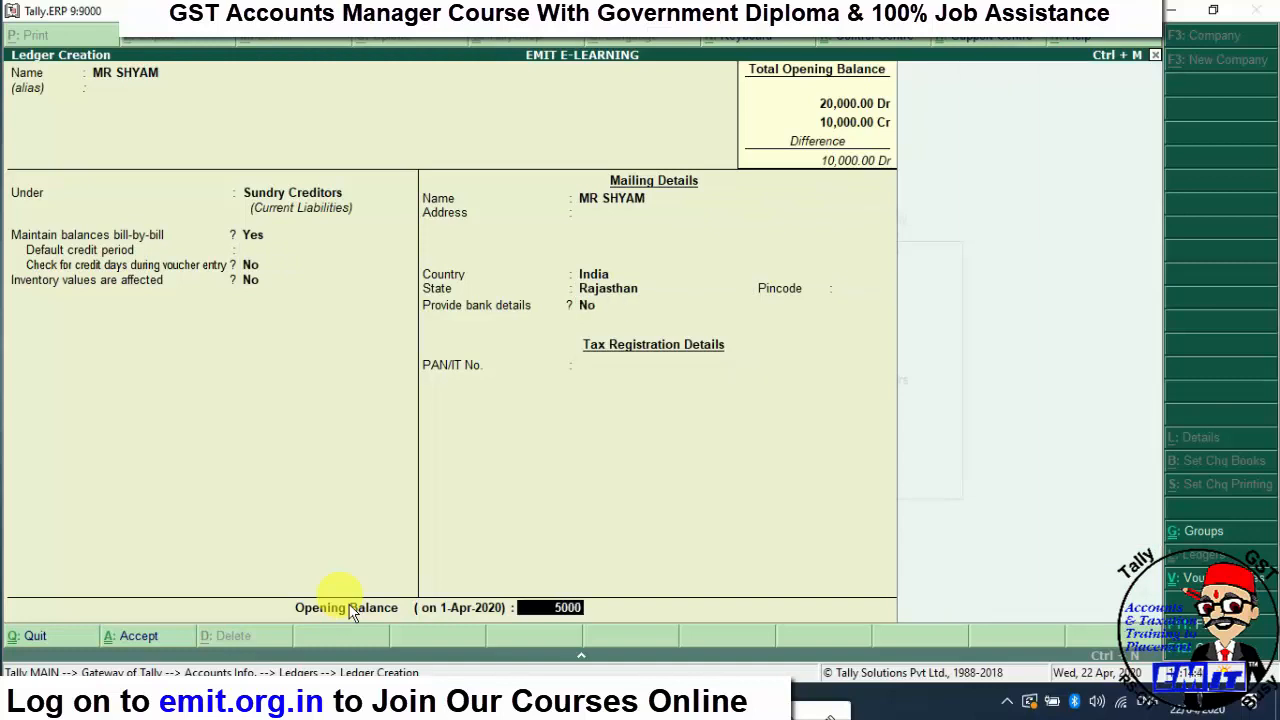
pyautogui.press('Return')
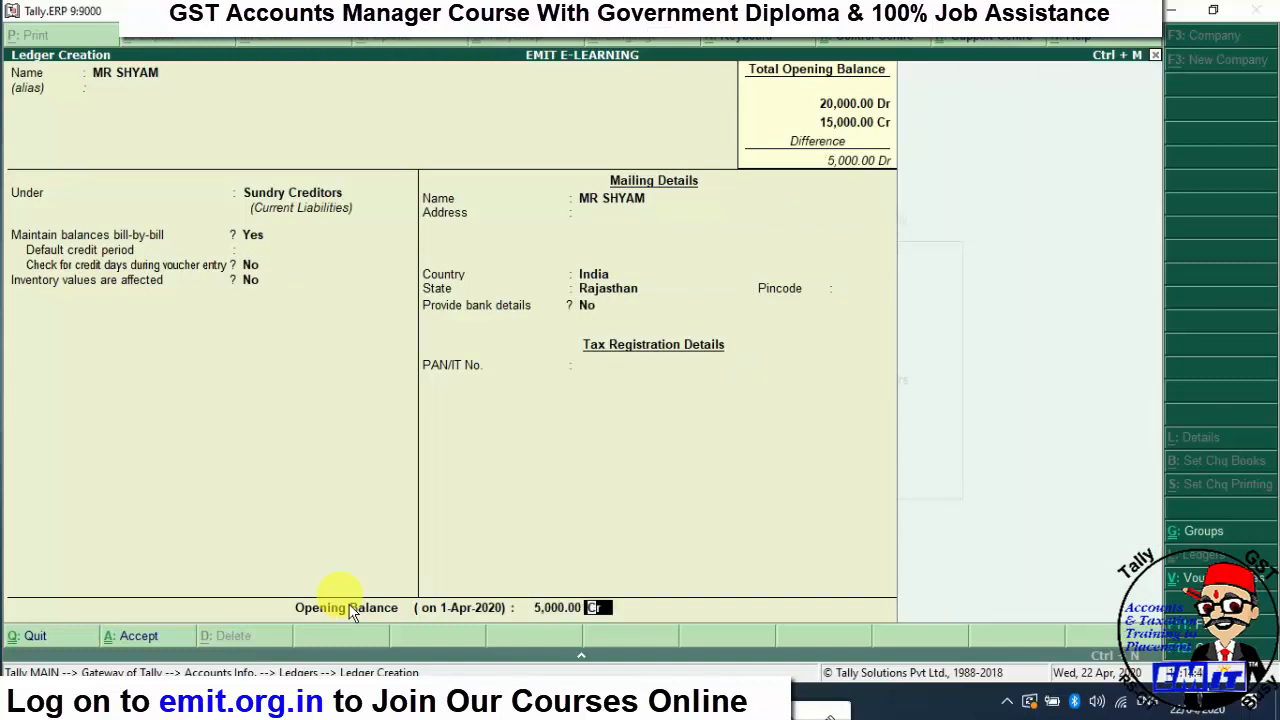
pyautogui.press('Return')
# - Allocate the supplier's 5,000.00 Cr to bill BILL/024 dated 1/3/2020 with due date 1-Mar-2020, and save the ledger
pyautogui.press('Return')
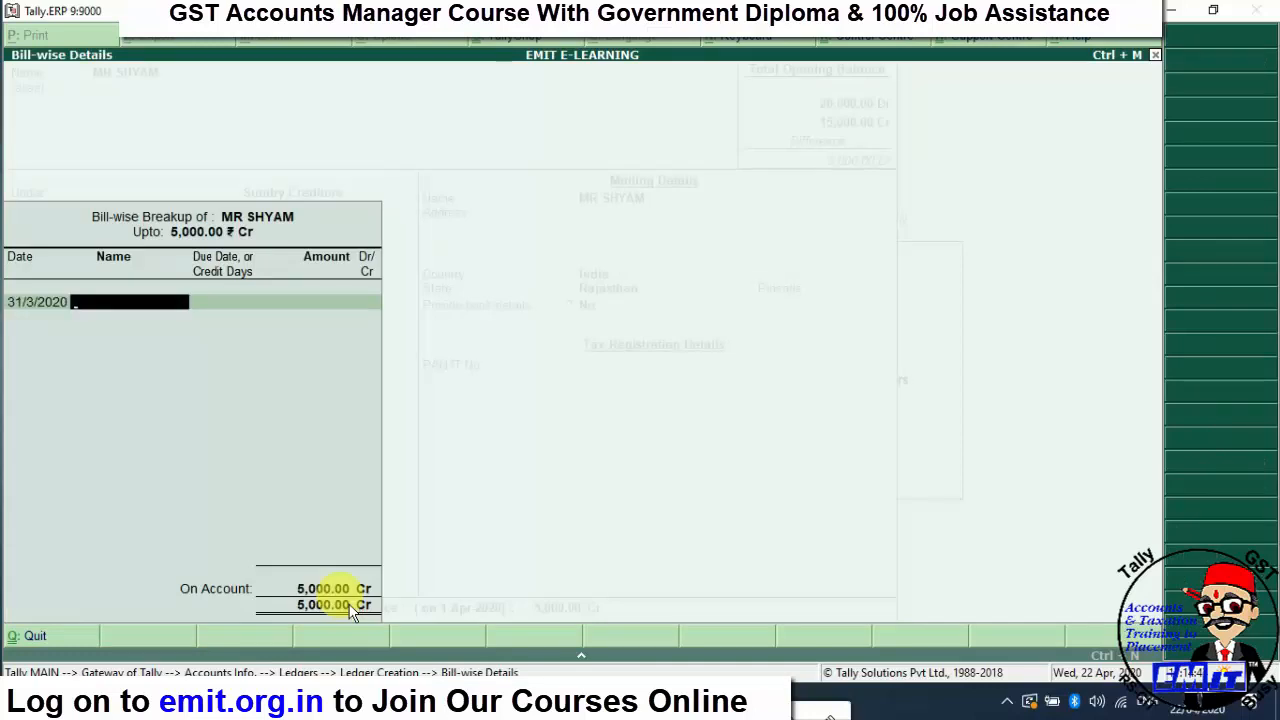
pyautogui.press('BackSpace')
pyautogui.write('1-3')
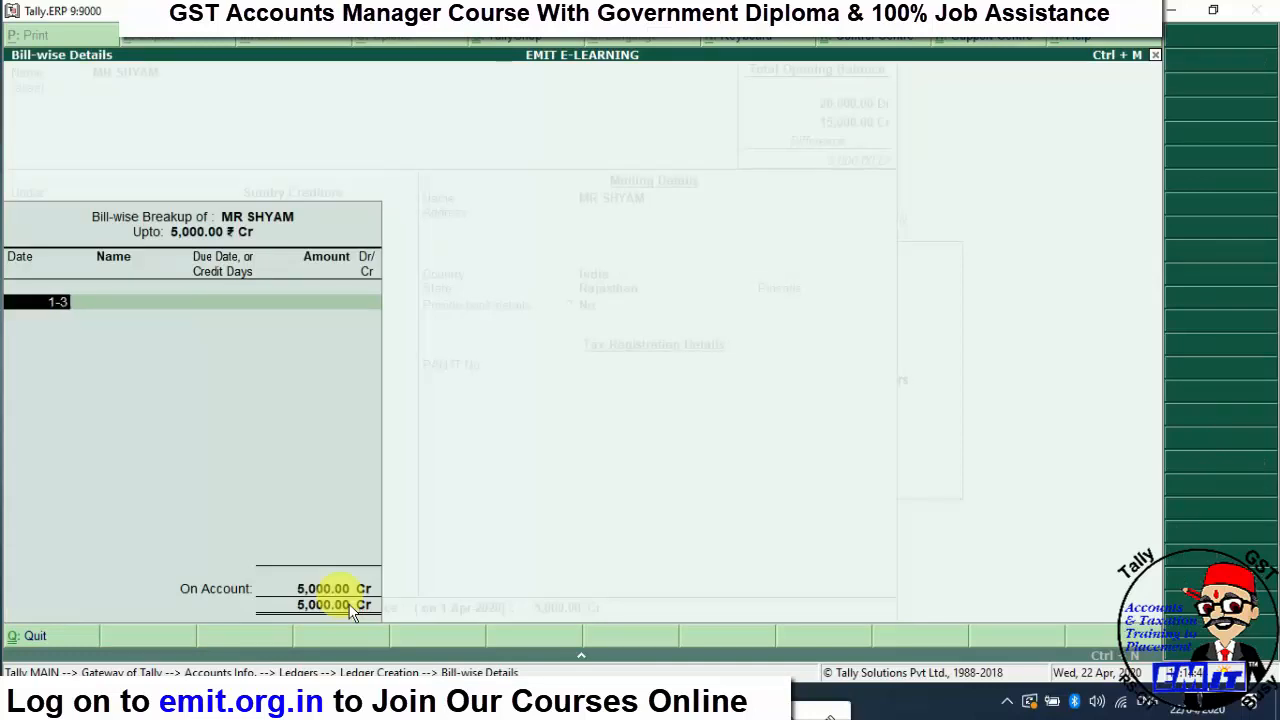
pyautogui.press('Return')
pyautogui.write('BILL/024')
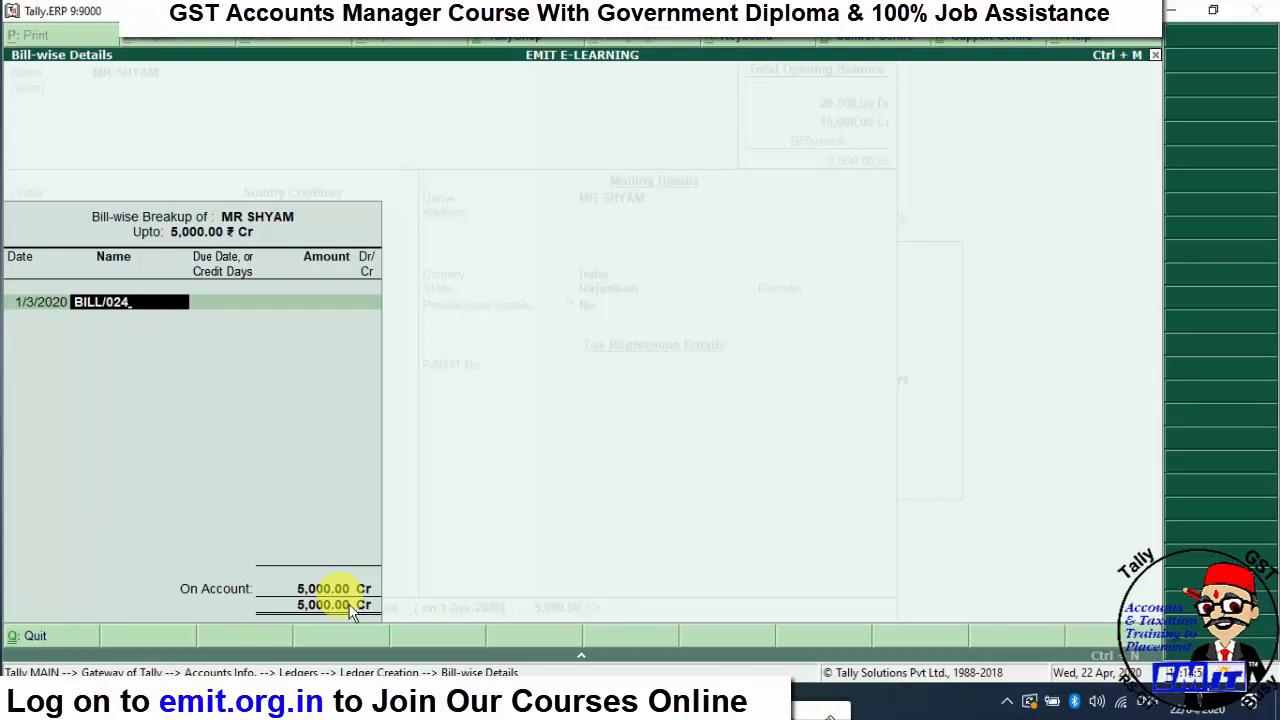
pyautogui.press('Return')
pyautogui.press('Return')
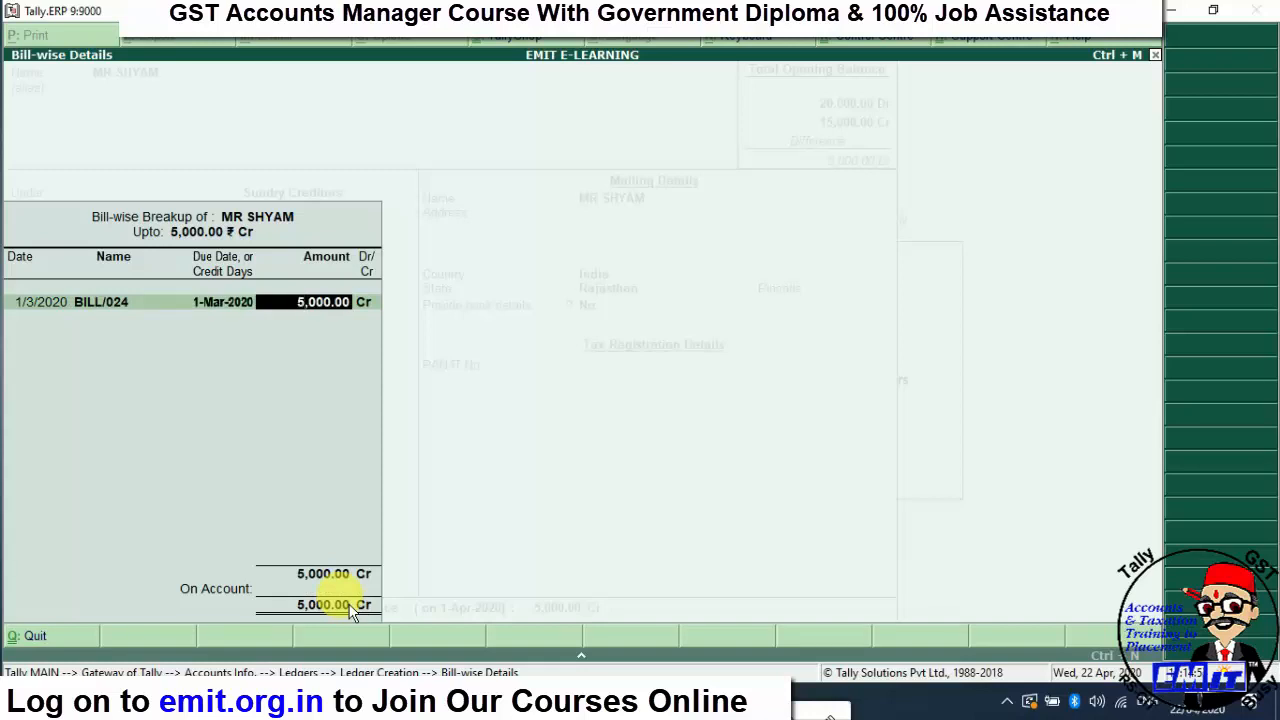
pyautogui.press('Return')
pyautogui.press('Return')
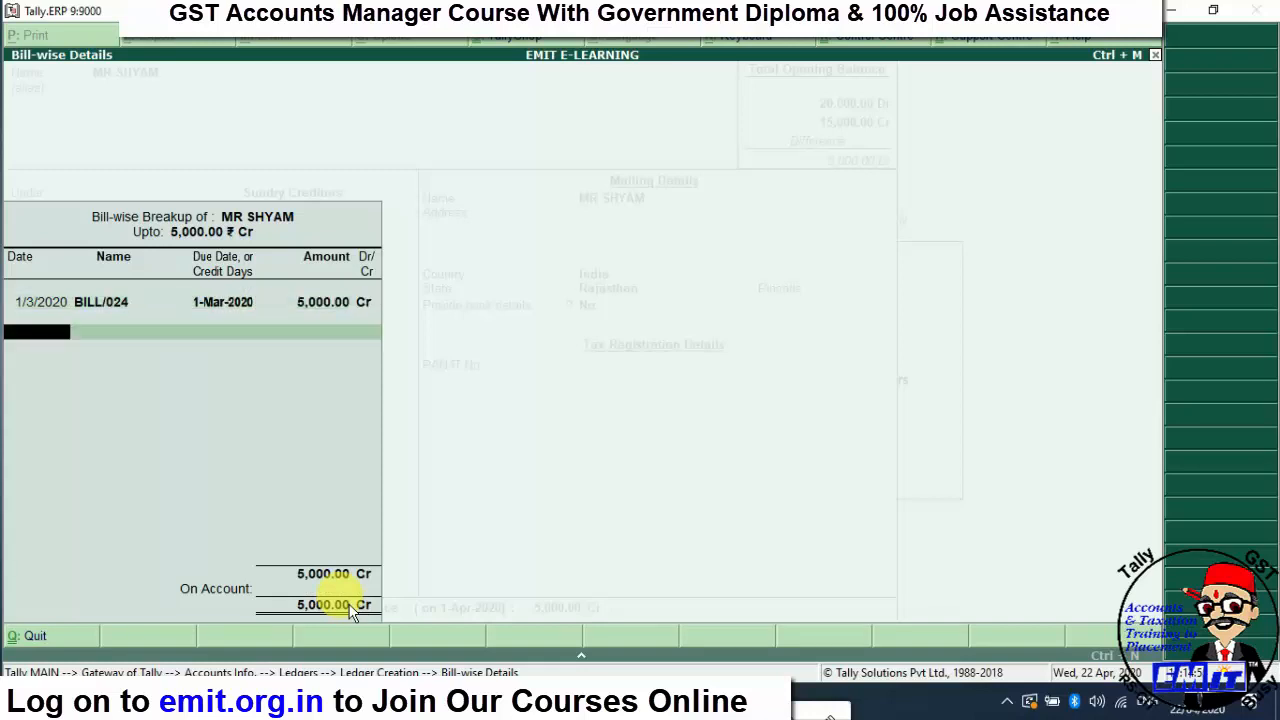
pyautogui.press('Return')
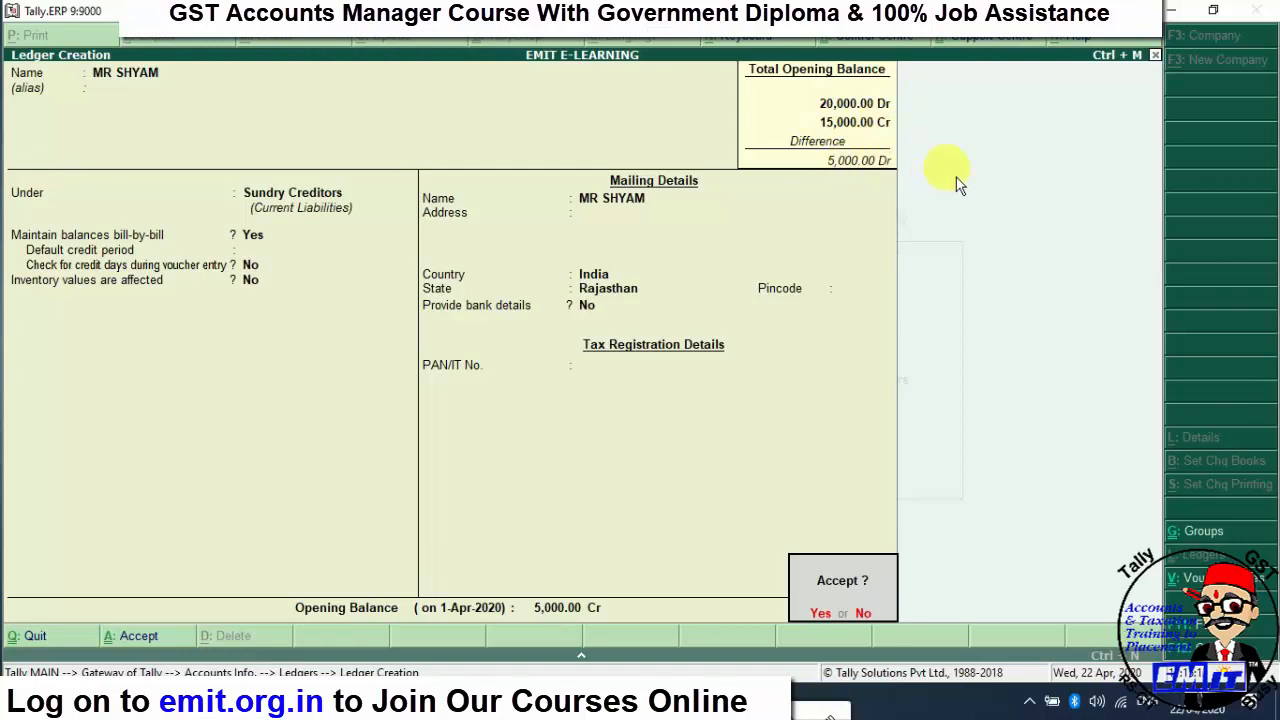
pyautogui.press('y')
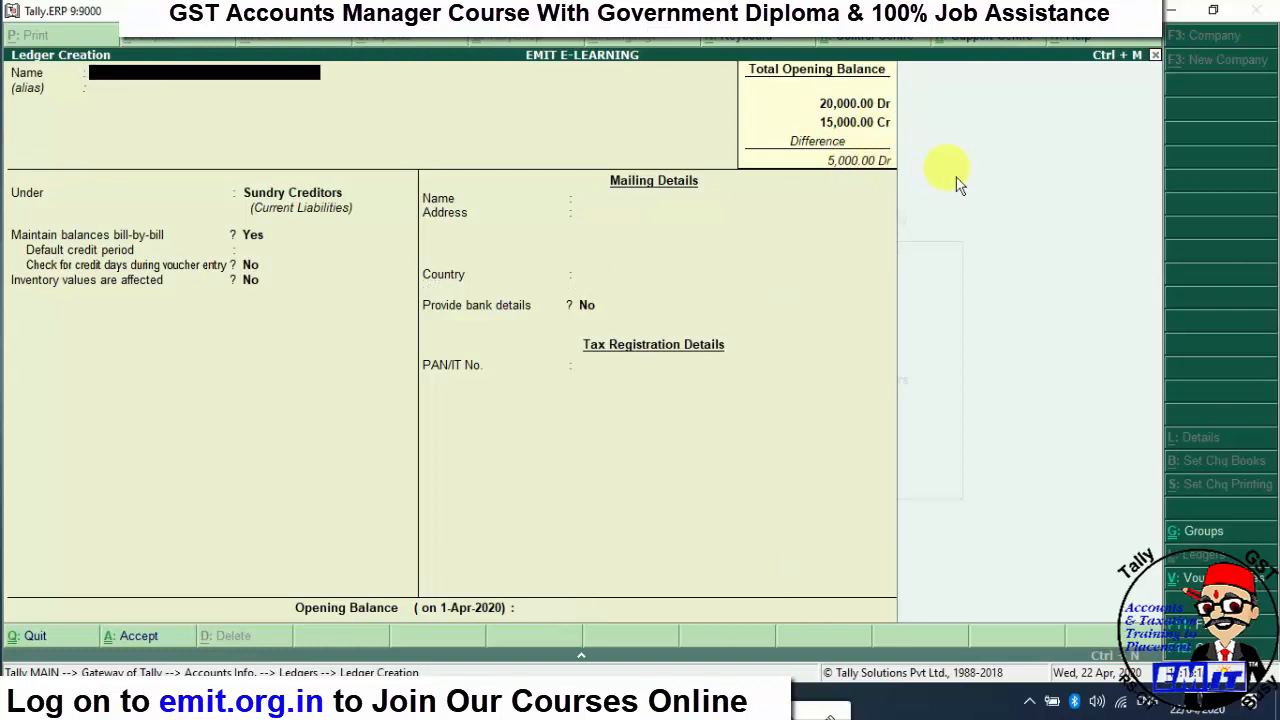
# - Leave ledger creation and open the company's Balance Sheet in detailed view
pyautogui.press('Escape')
pyautogui.press('y')
pyautogui.press('Escape')
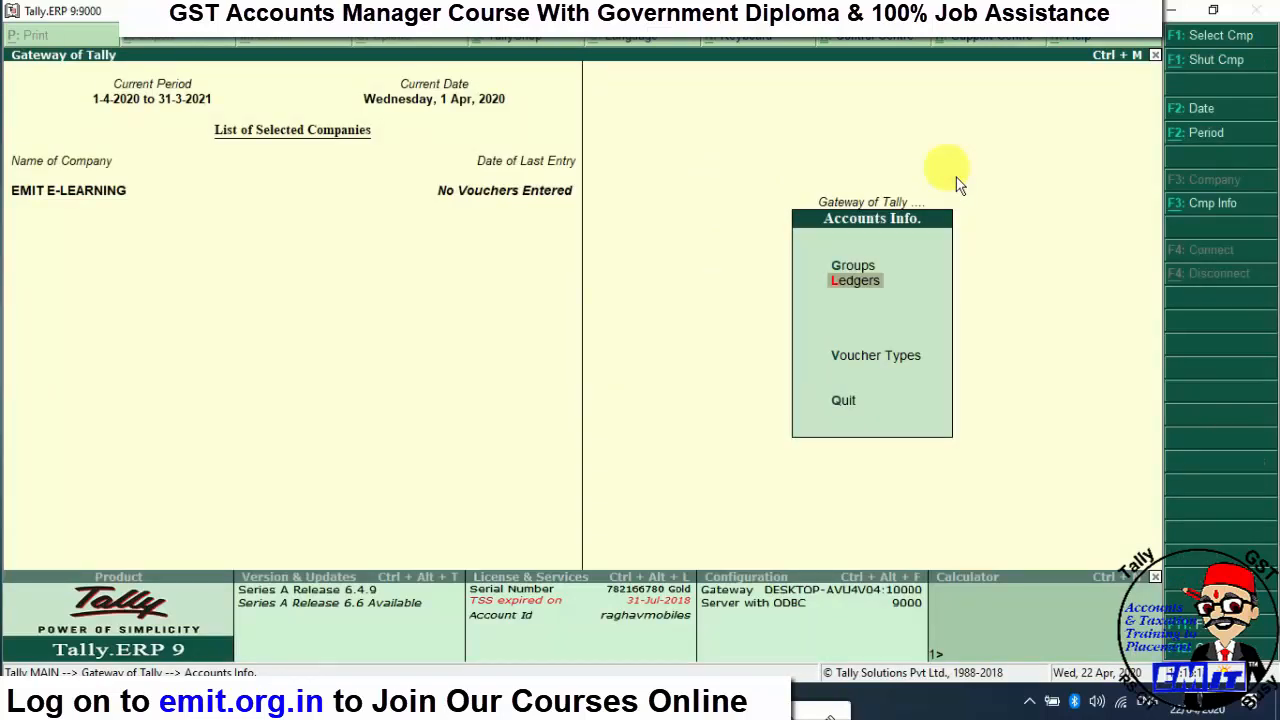
pyautogui.press('Escape')
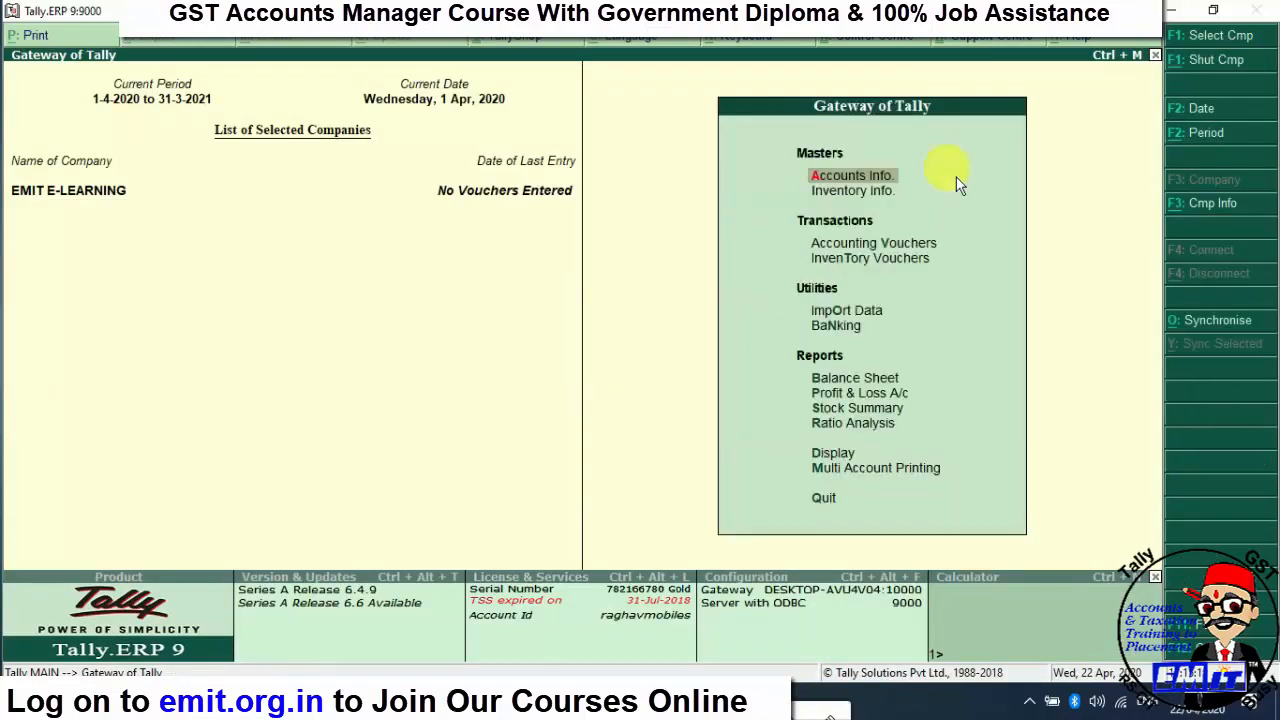
pyautogui.press('Down')
pyautogui.press('Down')
pyautogui.press('Down')
pyautogui.press('Down')
pyautogui.press('Down')
pyautogui.press('Down')
pyautogui.press('Down')
pyautogui.press('Up')
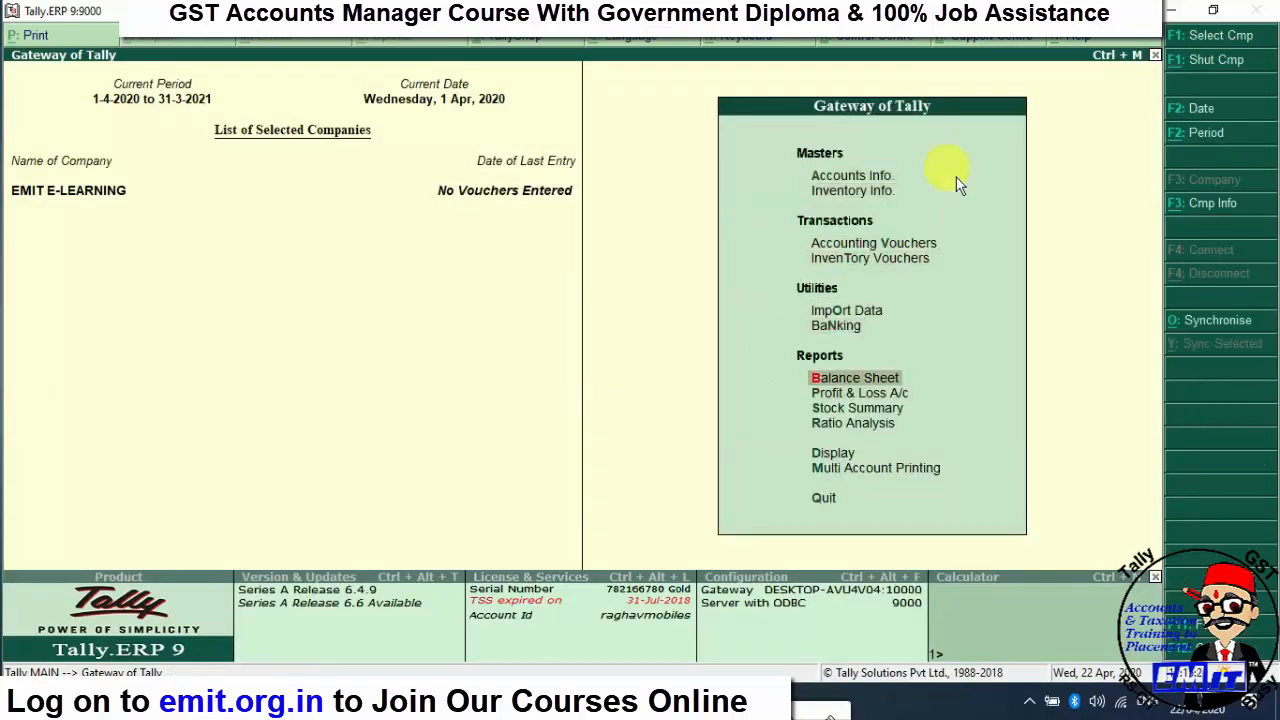
pyautogui.press('Return')
pyautogui.hotkey('alt', 'F1')
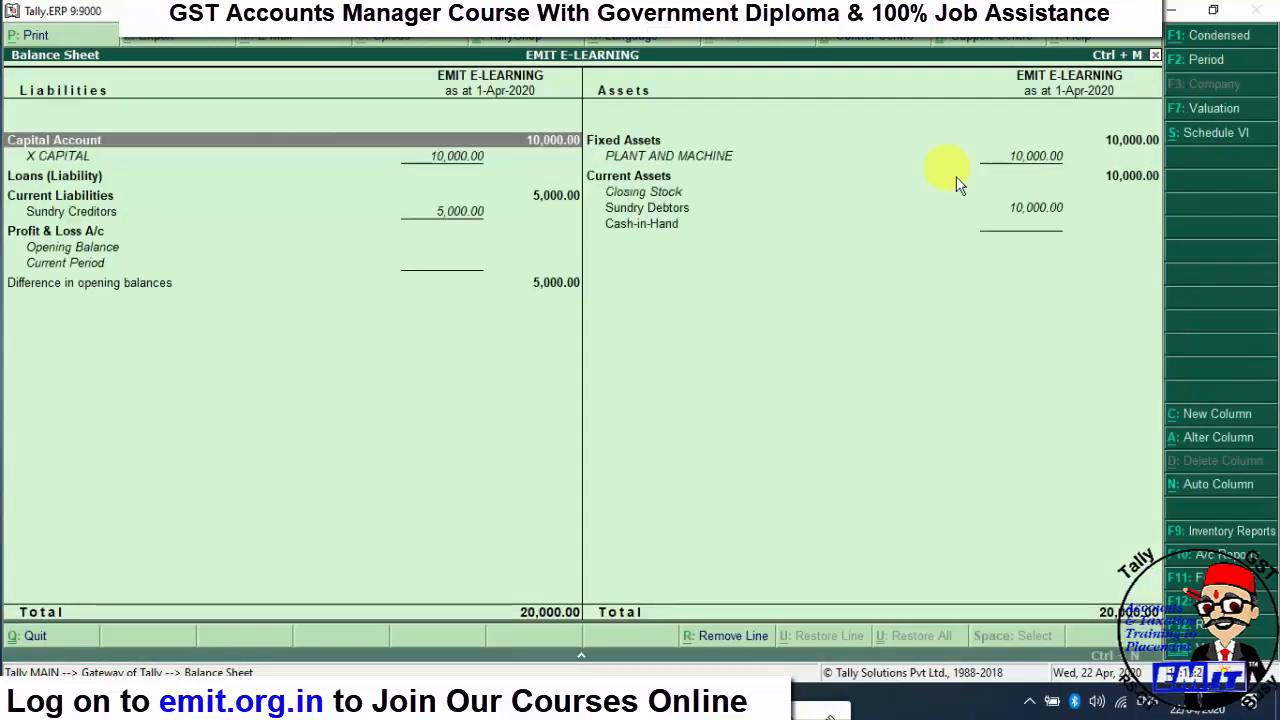
# - Review the liabilities in the Balance Sheet and open the group summary of Sundry Debtors
pyautogui.press('Down')
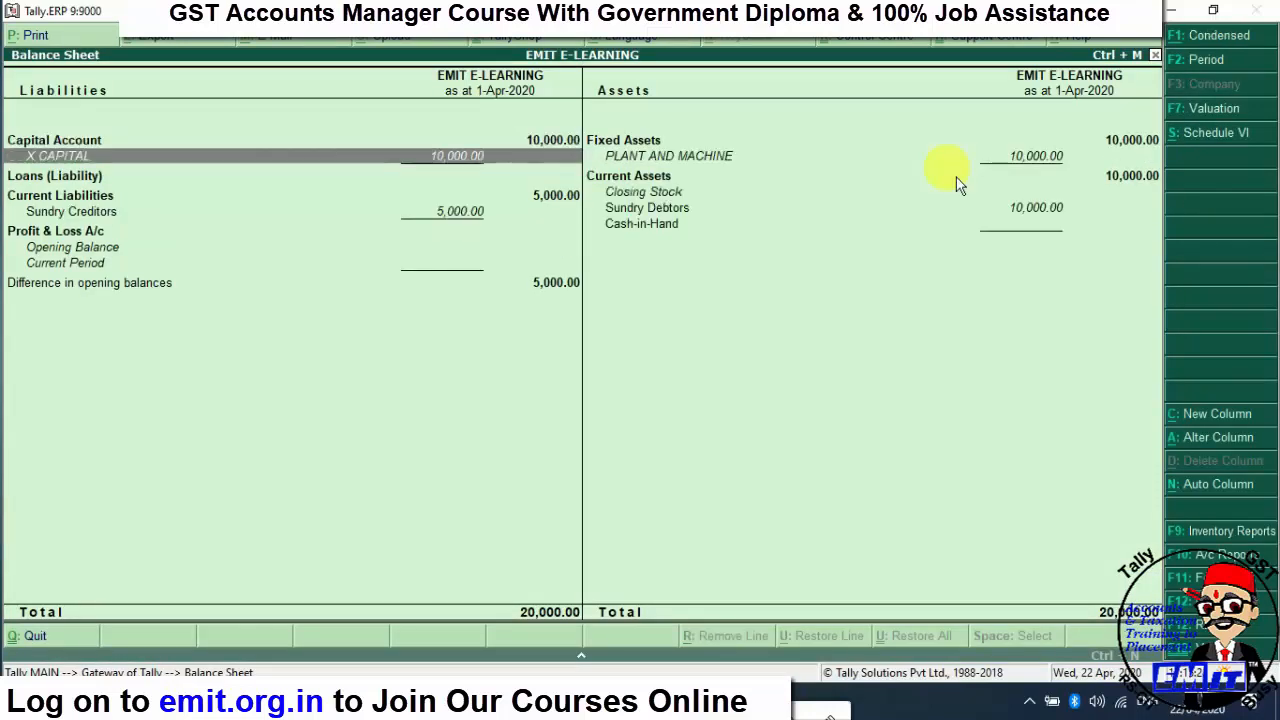
pyautogui.press('Down')
pyautogui.press('Down')
pyautogui.press('Down')
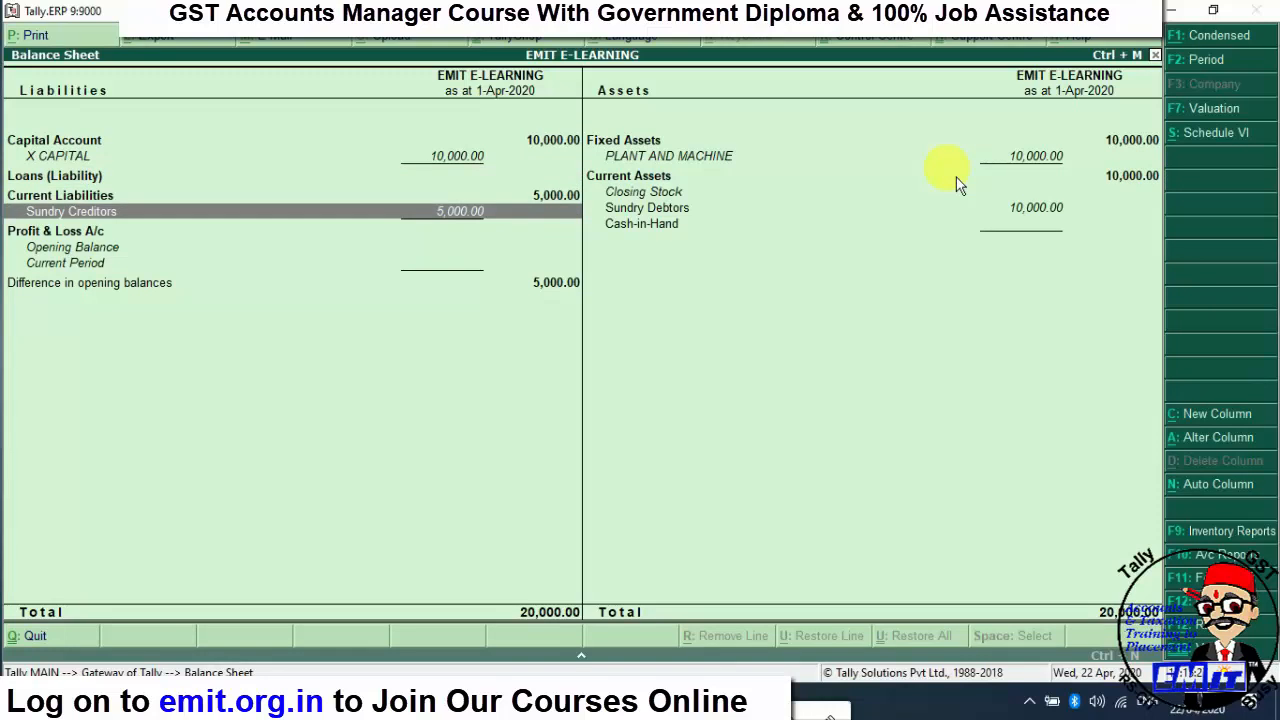
pyautogui.press('Right')
pyautogui.press('Up')
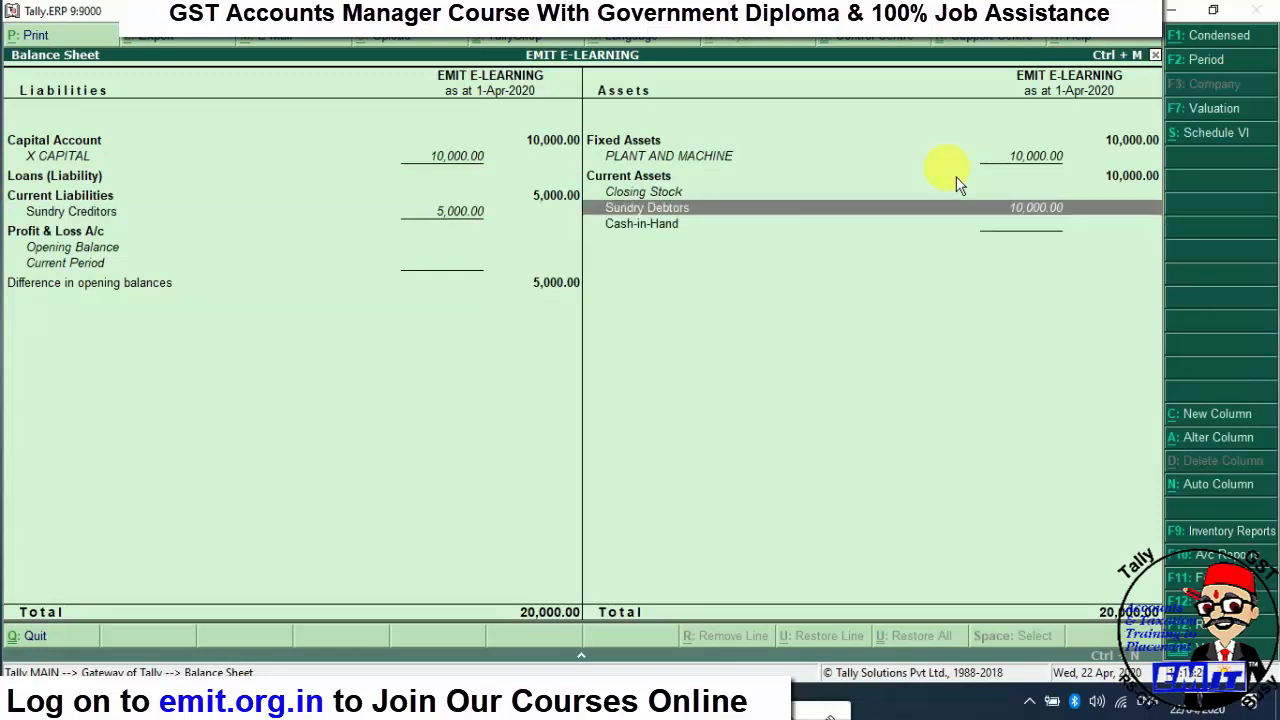
pyautogui.press('Return')
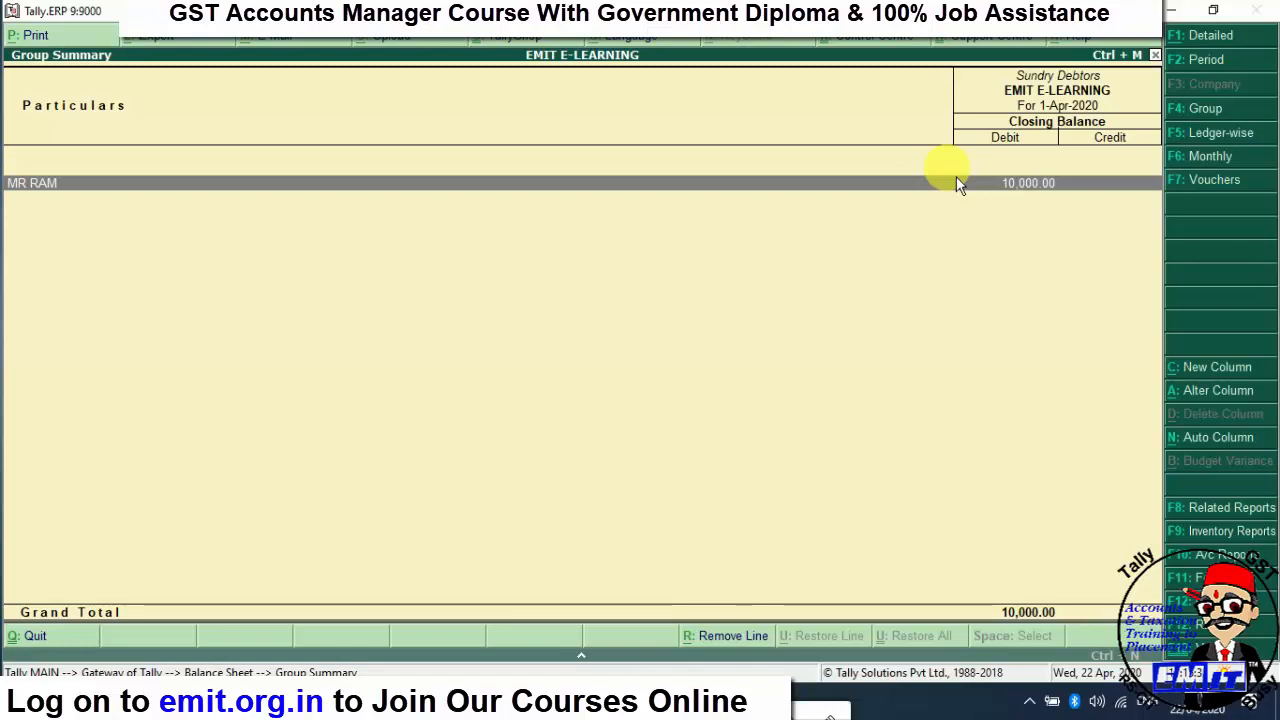
# - Return to the Balance Sheet from the Sundry Debtors summary and review the liabilities down to Profit & Loss A/c
pyautogui.press('Escape')
pyautogui.press('Left')
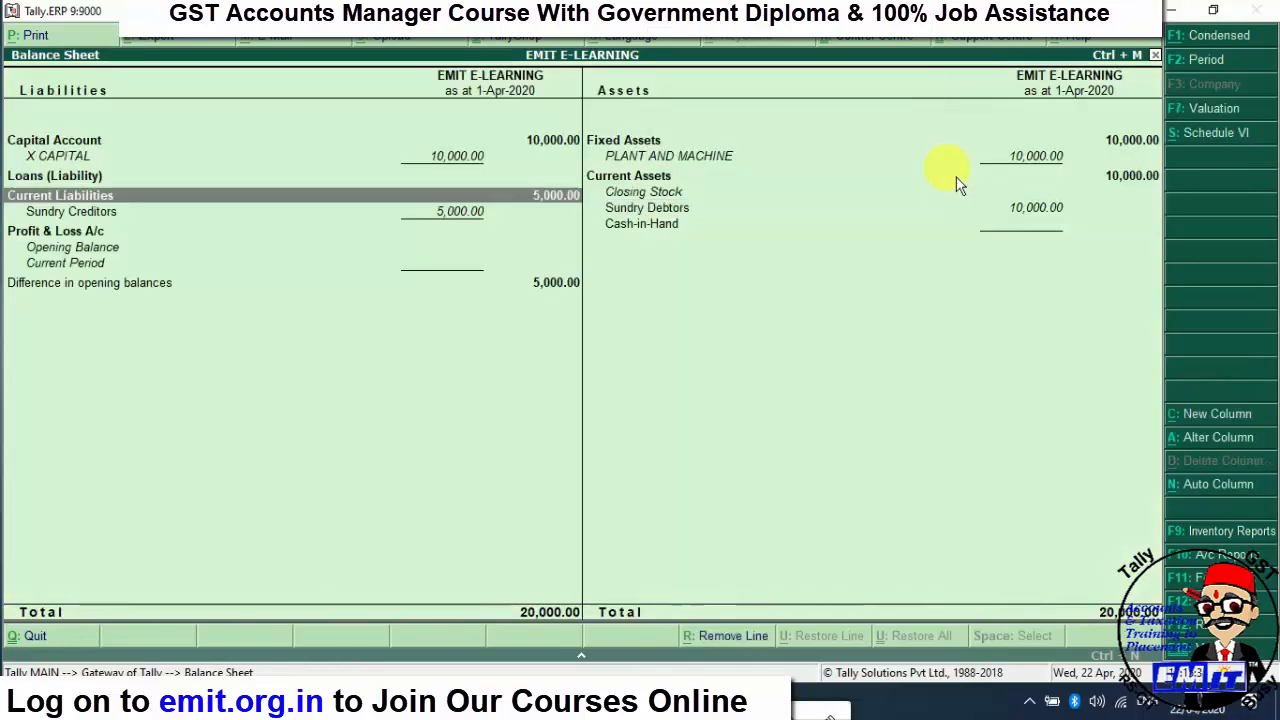
pyautogui.press('Down')
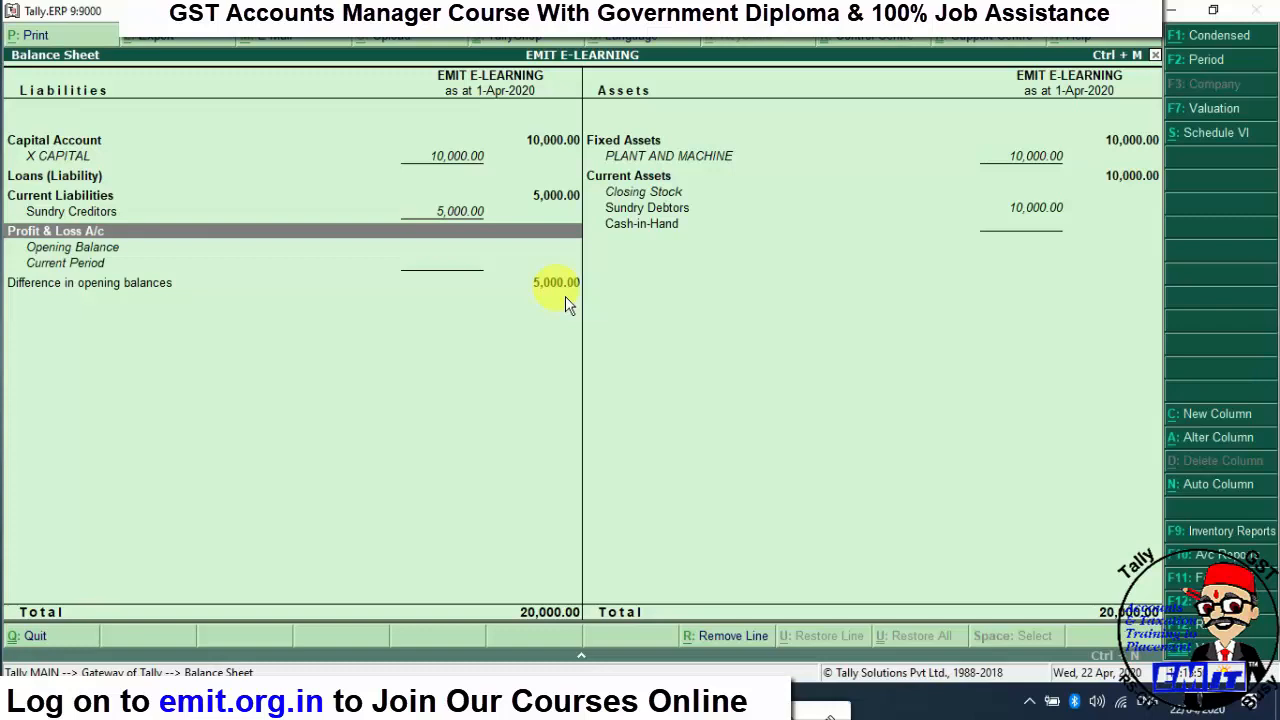
# - View the Profit & Loss A/c report, return to the Balance Sheet for another look, and close it
pyautogui.press('Escape')
pyautogui.press('Down')
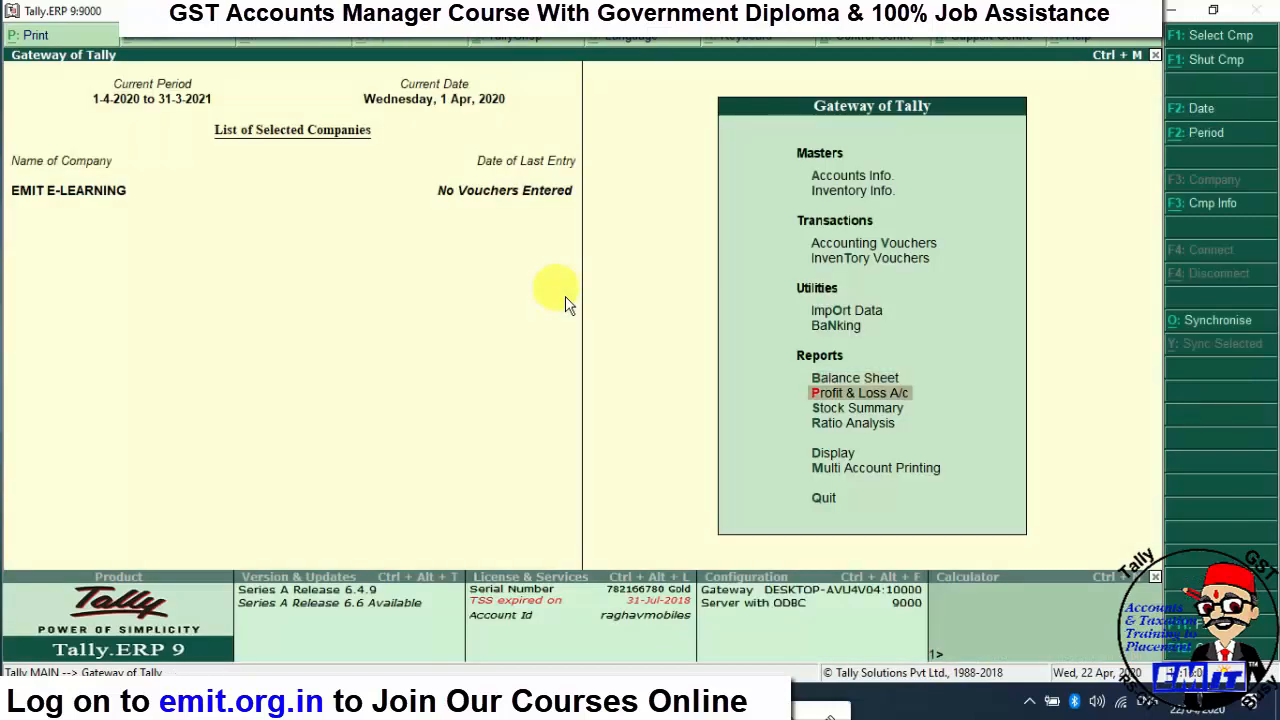
pyautogui.press('Return')
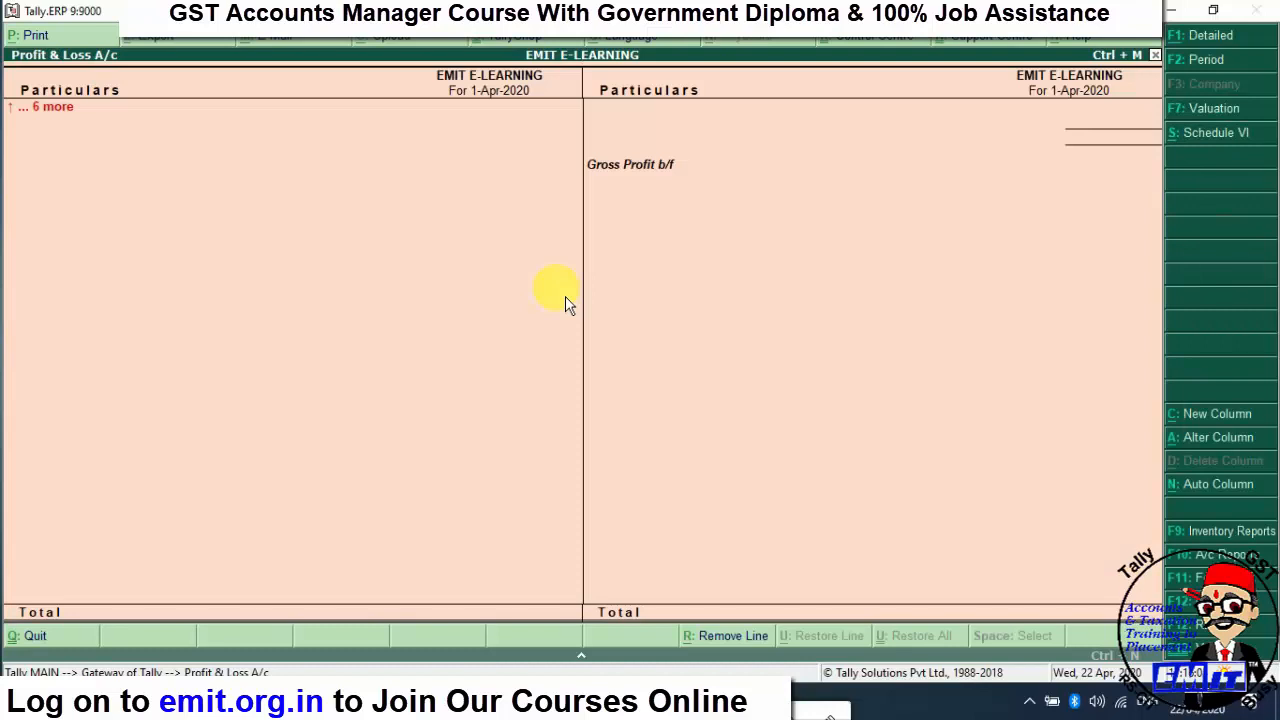
pyautogui.press('Escape')
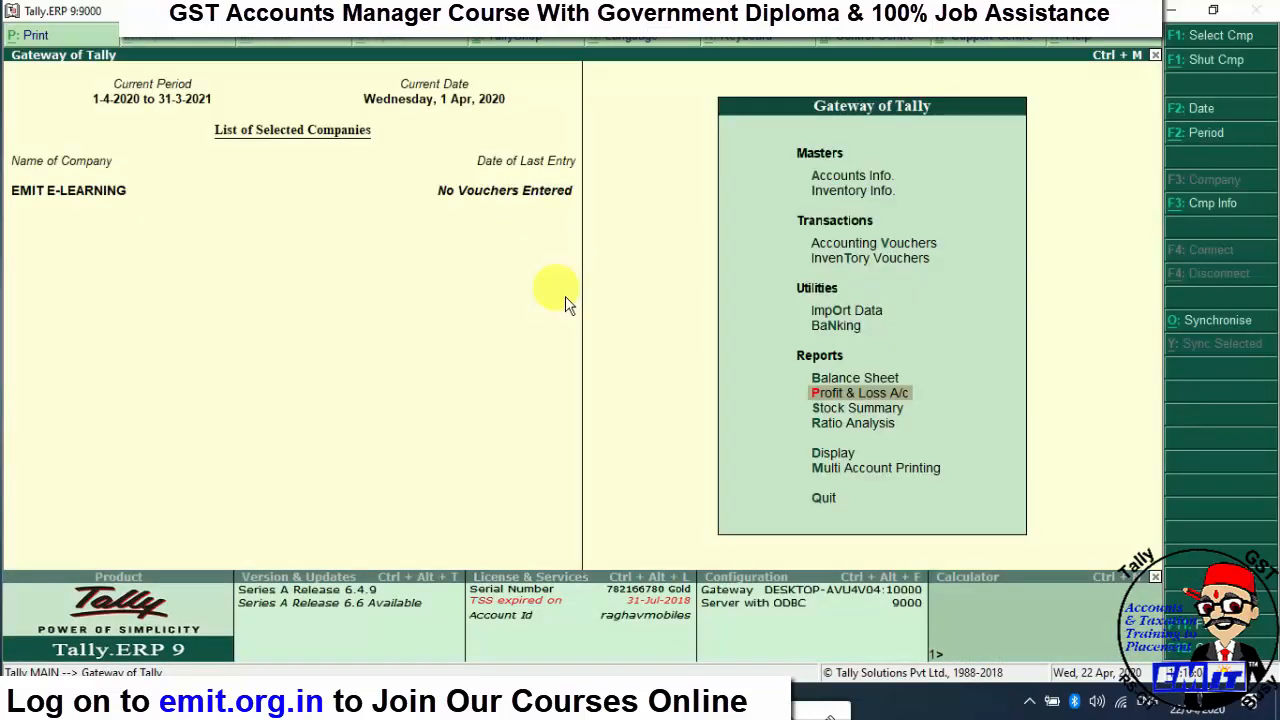
pyautogui.press('Up')
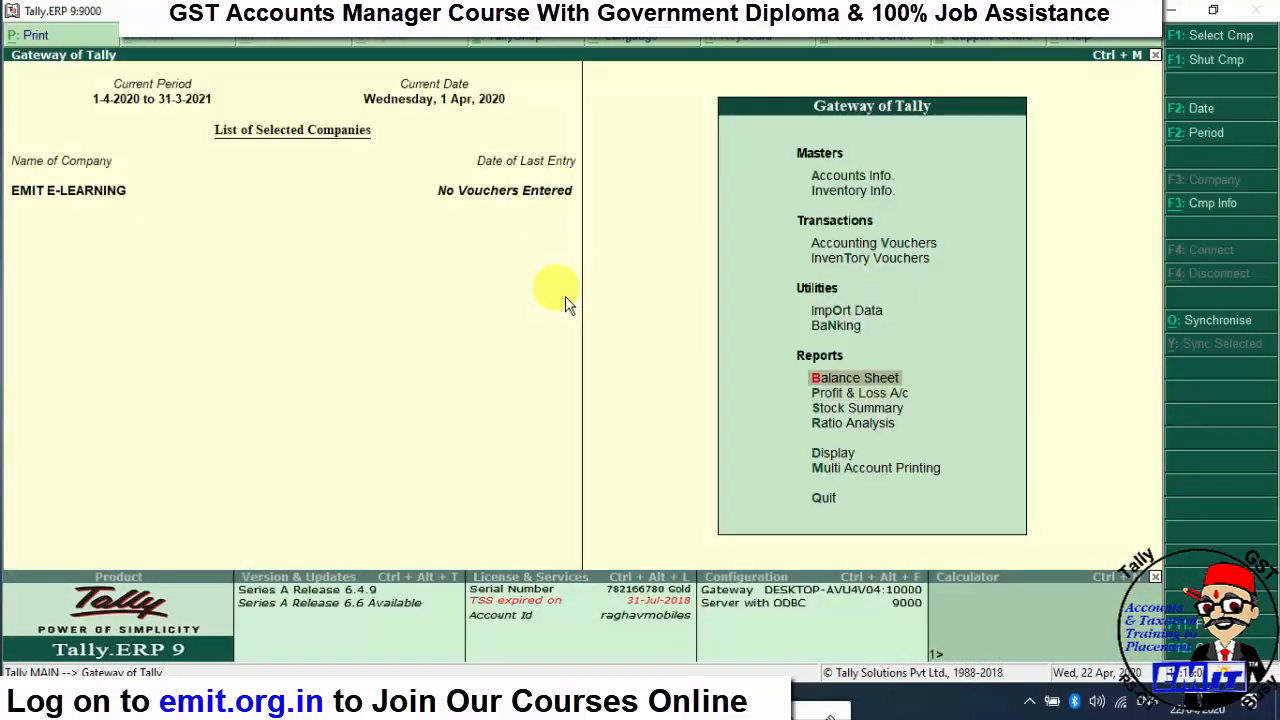
pyautogui.press('Return')
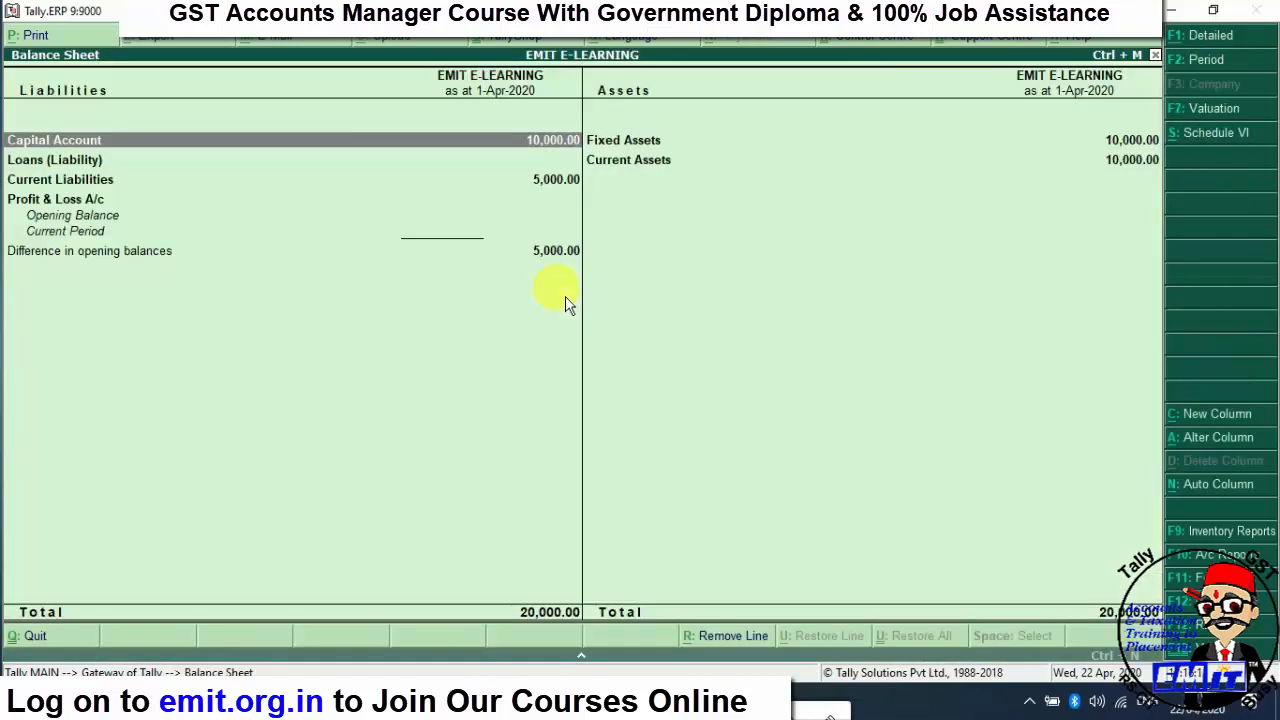
pyautogui.press('Escape')
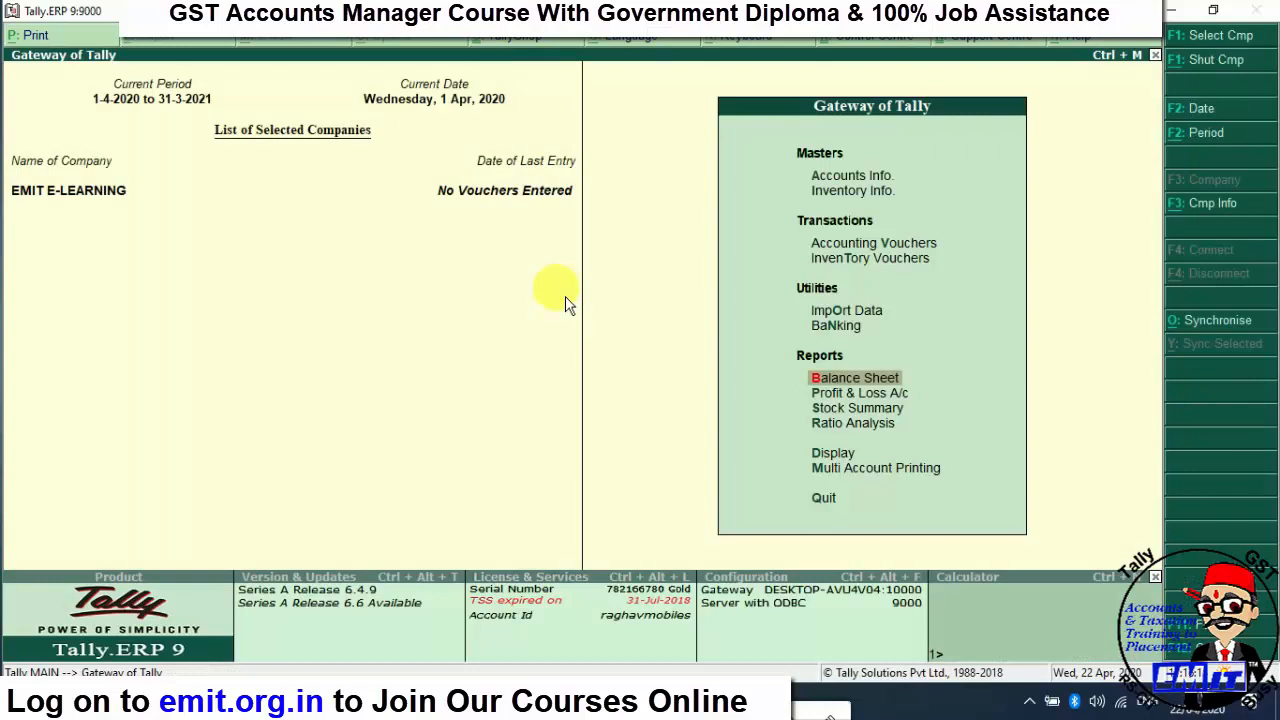
# - Open the outstanding Receivables report under the statements of accounts
pyautogui.press('Down')
pyautogui.press('Down')
pyautogui.press('Down')
pyautogui.press('Down')
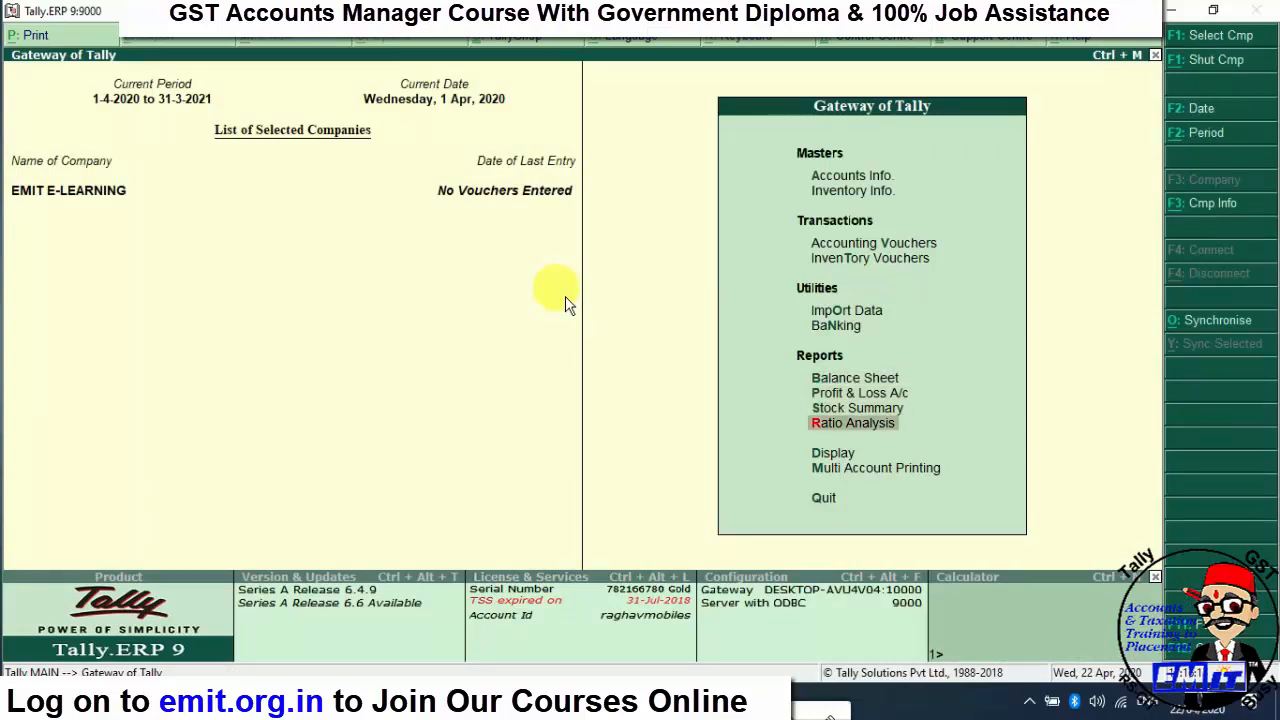
pyautogui.press('Return')
pyautogui.press('Down')
pyautogui.press('Down')
pyautogui.press('Down')
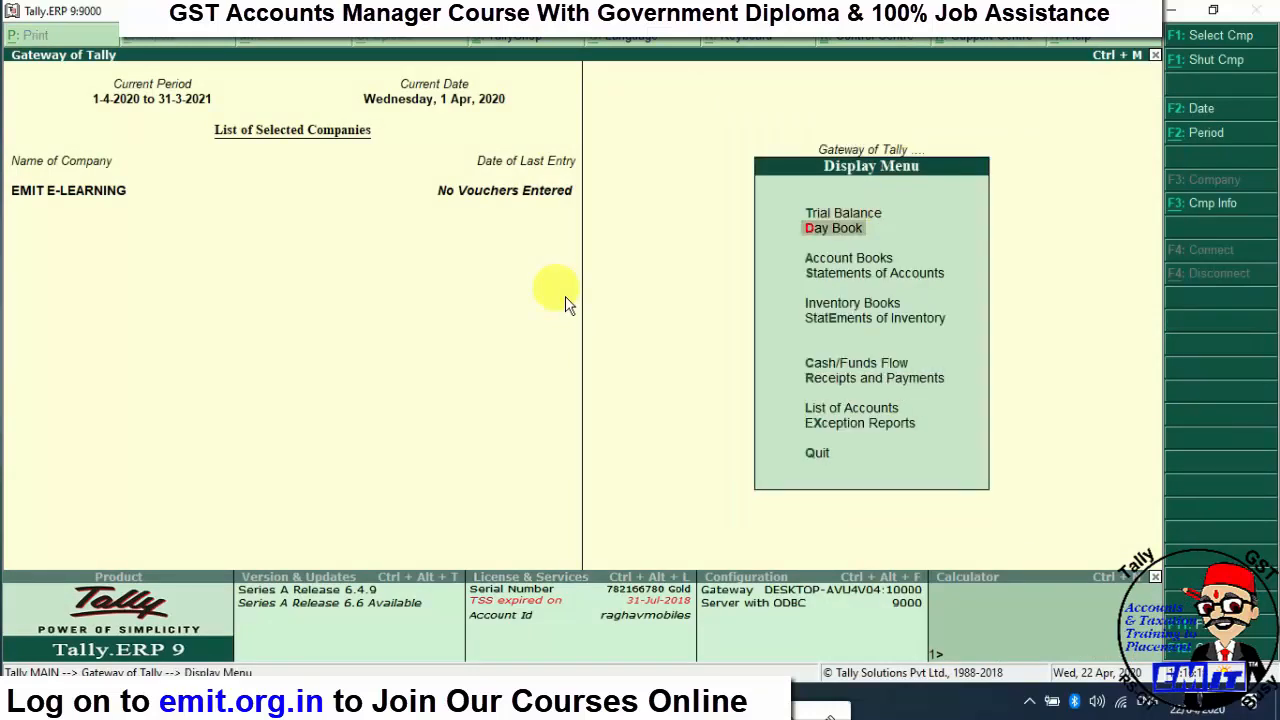
pyautogui.press('Return')
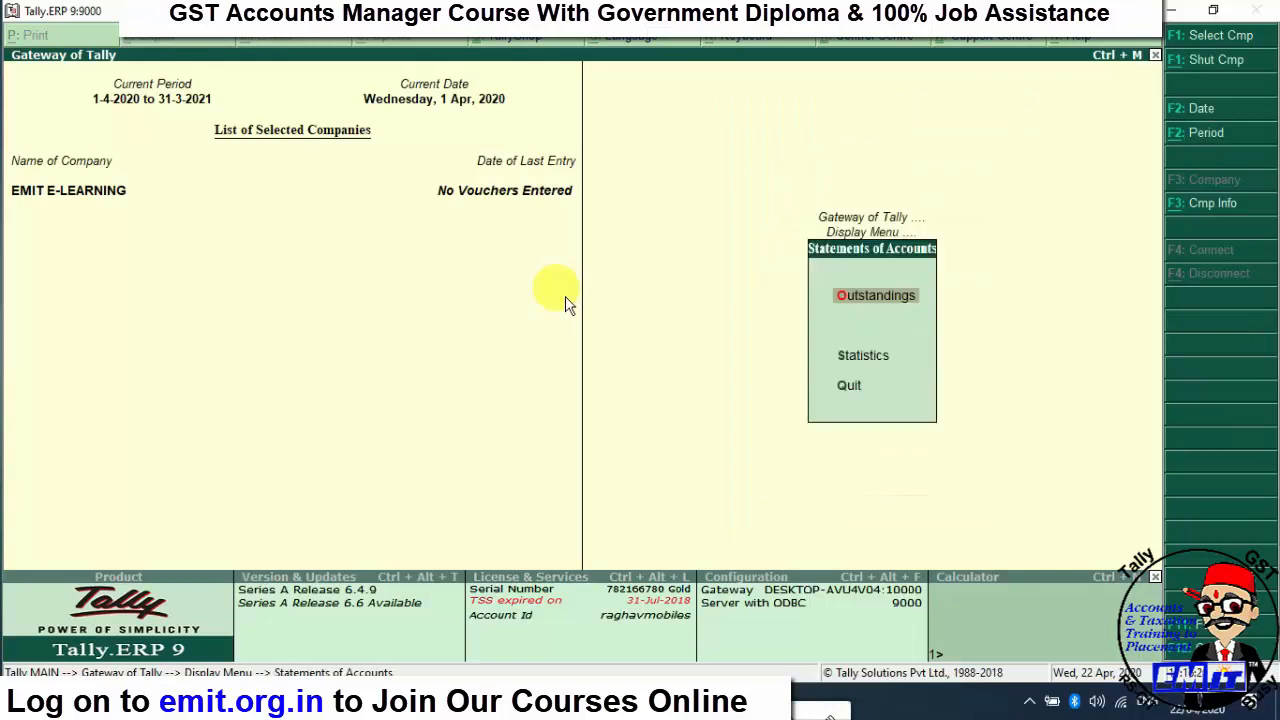
pyautogui.press('Return')
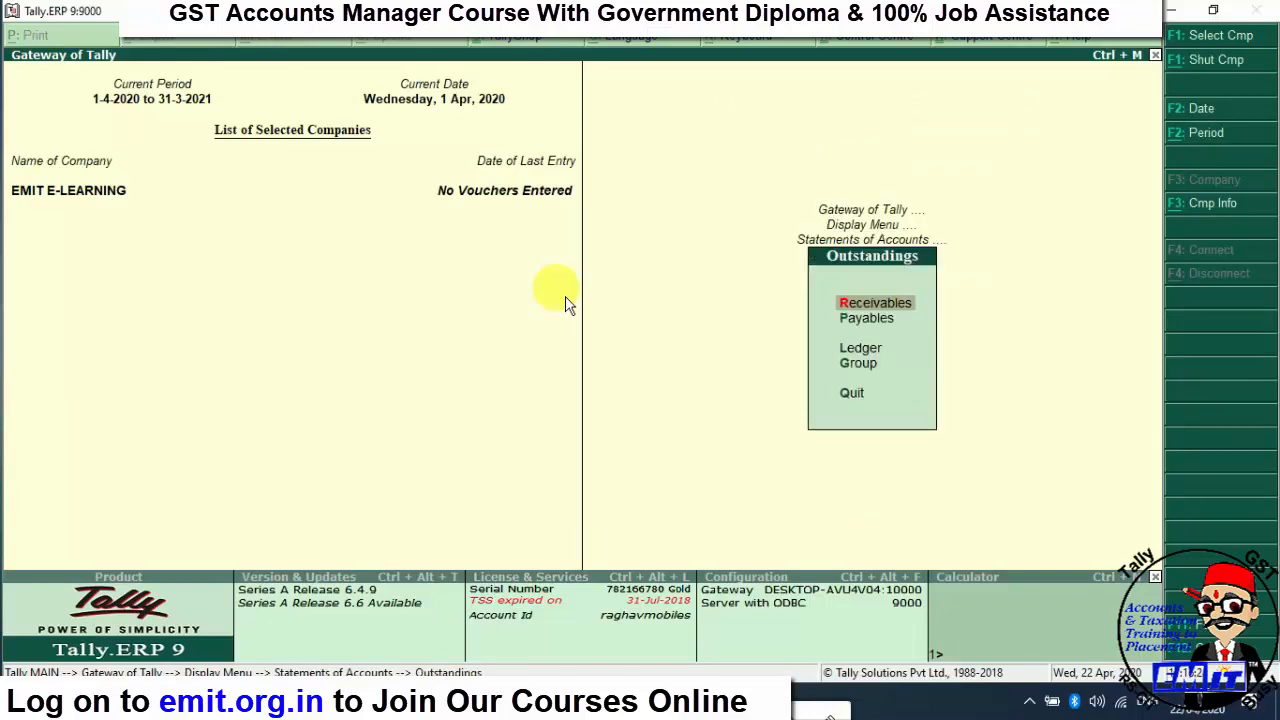
pyautogui.press('Down')
pyautogui.press('Up')
pyautogui.press('Return')
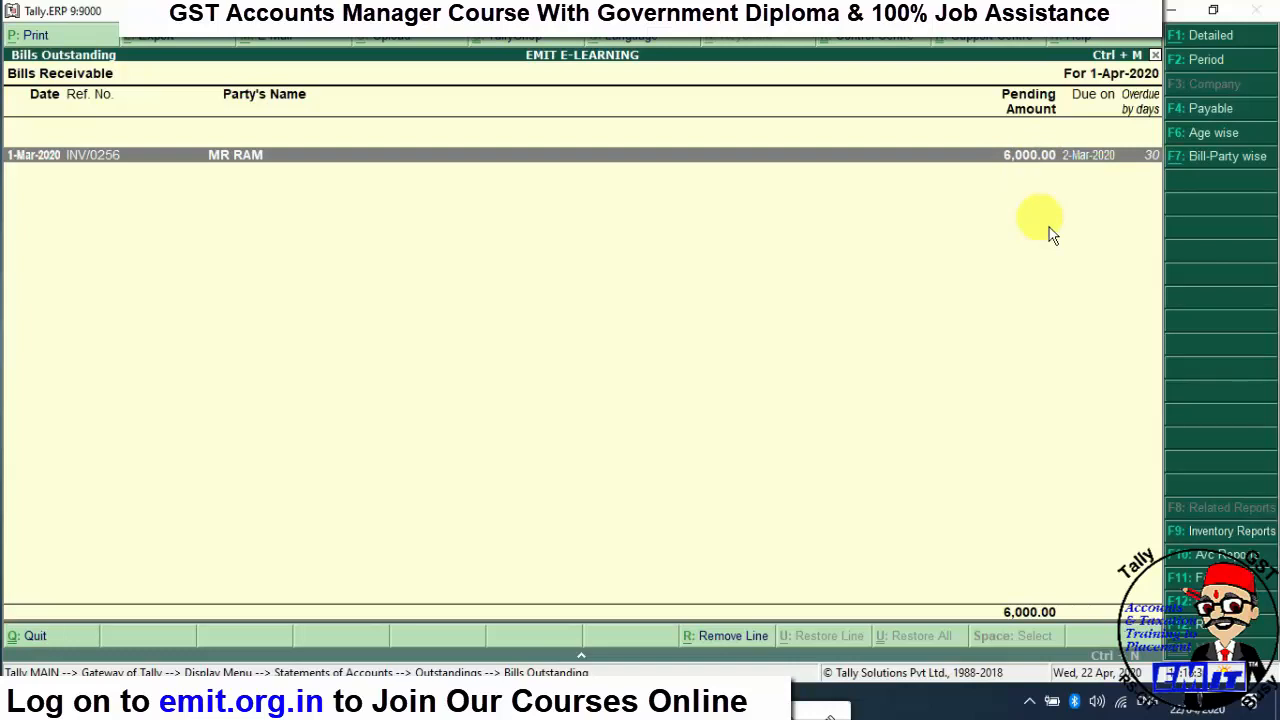
# - Leave the receivables and open the outstanding Payables report
pyautogui.press('Escape')
pyautogui.press('Down')
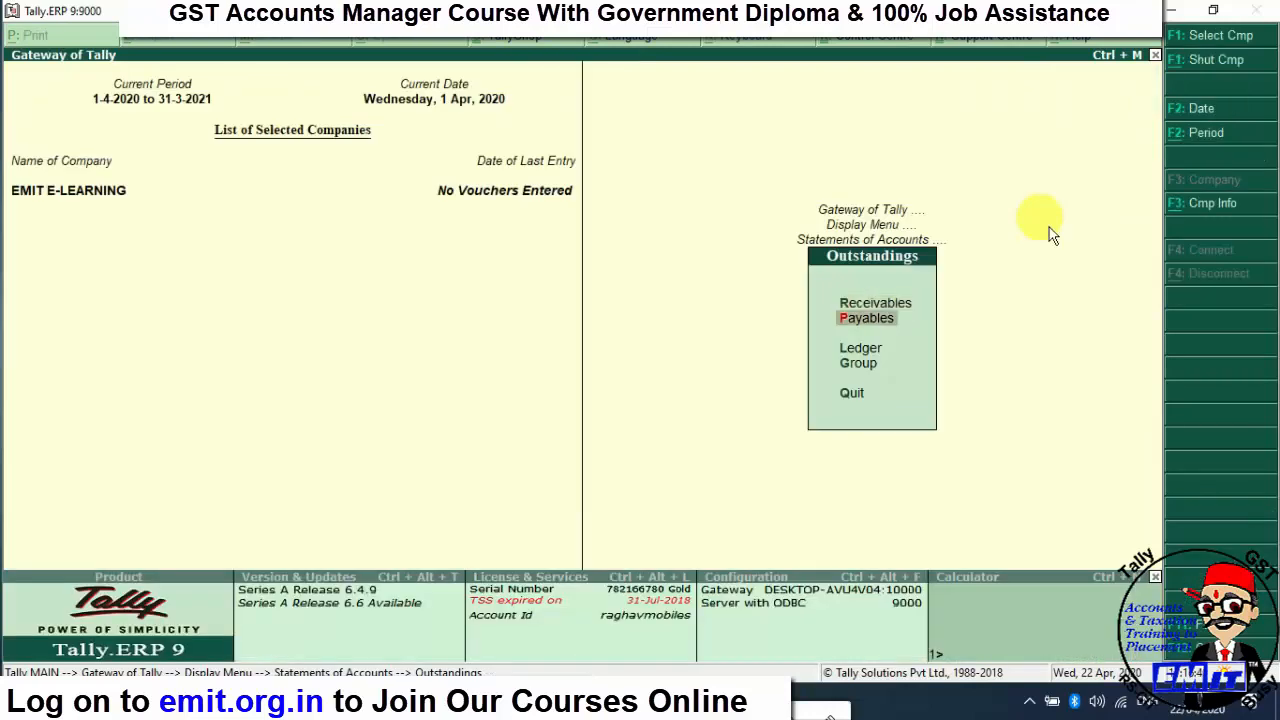
pyautogui.press('Return')
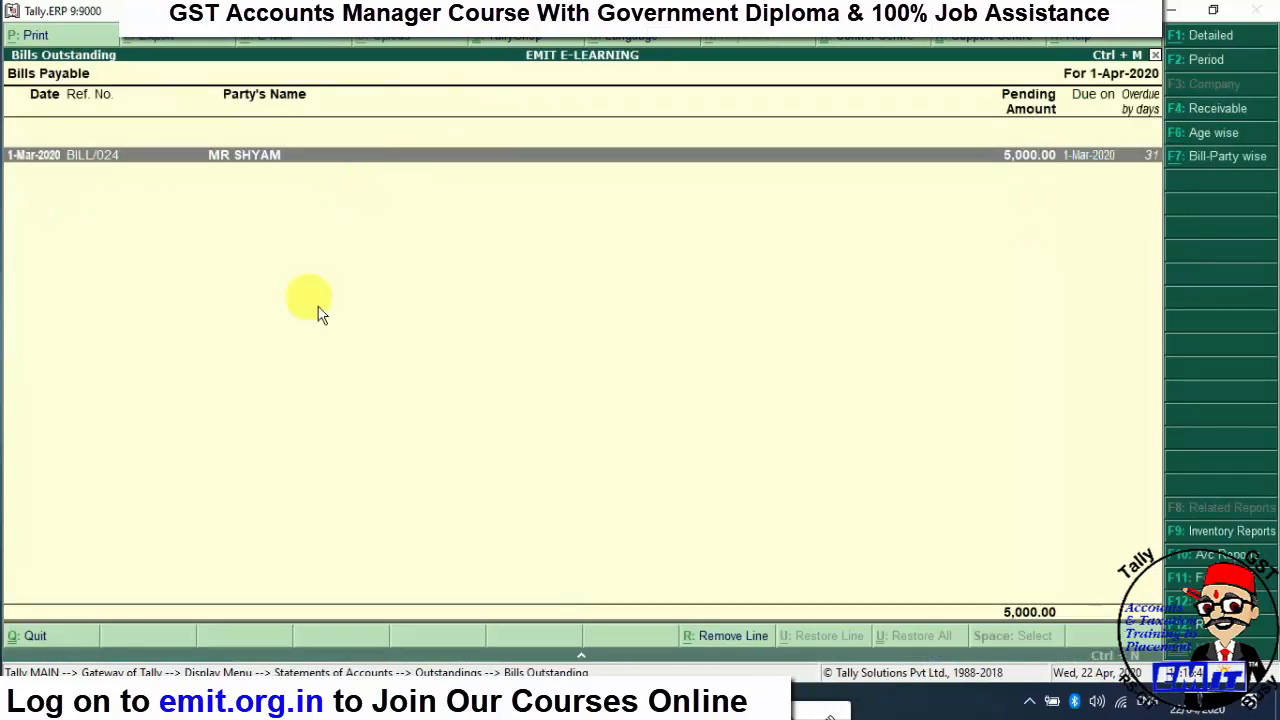
# - Leave the payables and view the ledger outstandings of the customer, the first party listed
pyautogui.press('Escape')
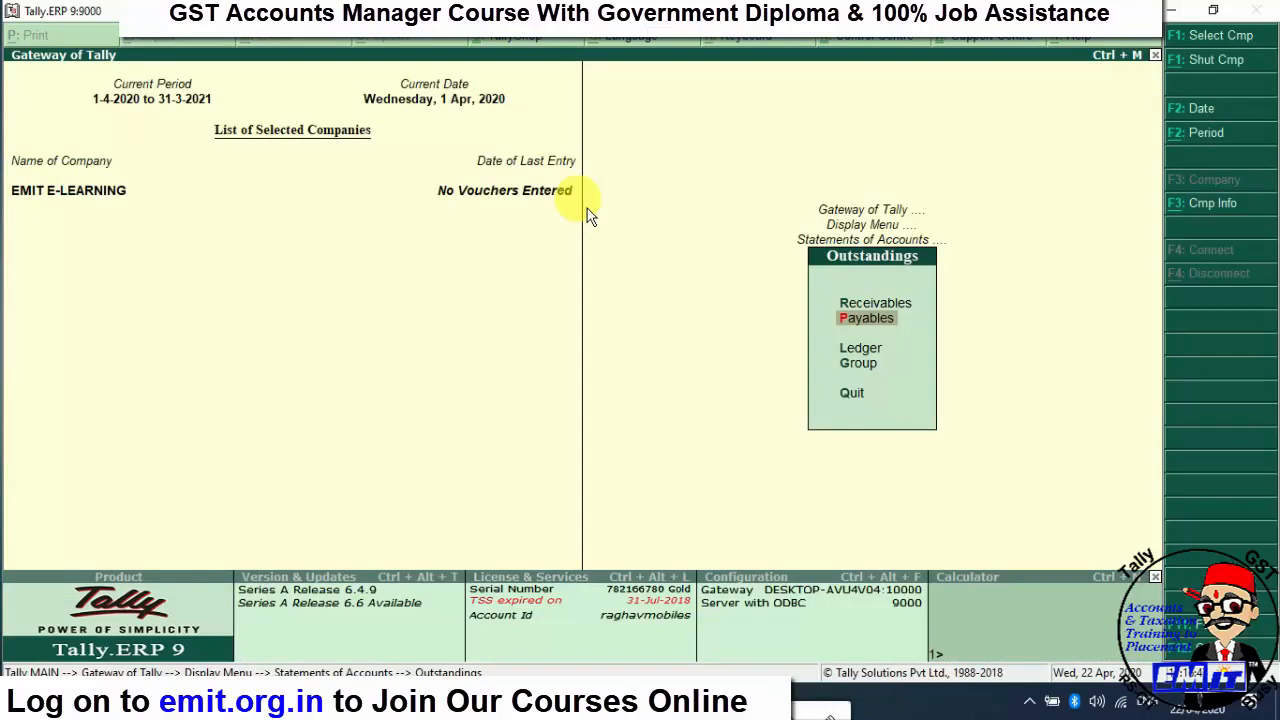
pyautogui.press('Down')
pyautogui.press('Return')
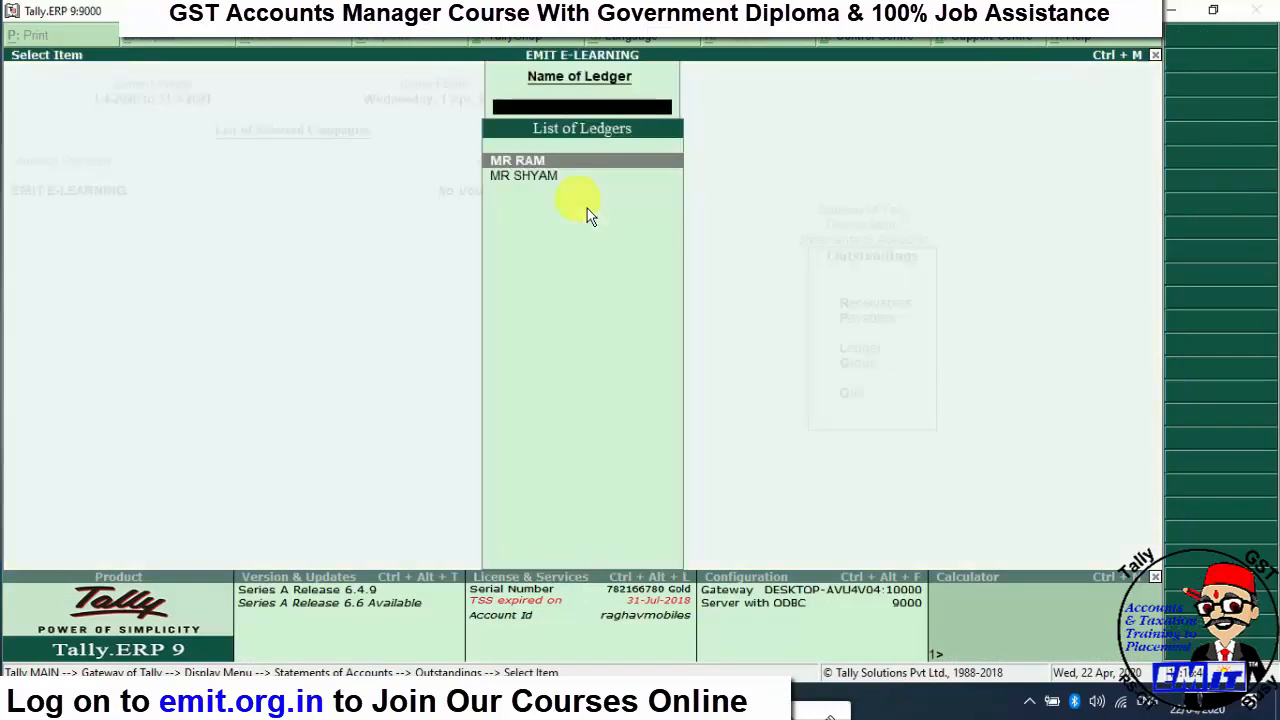
pyautogui.press('Return')
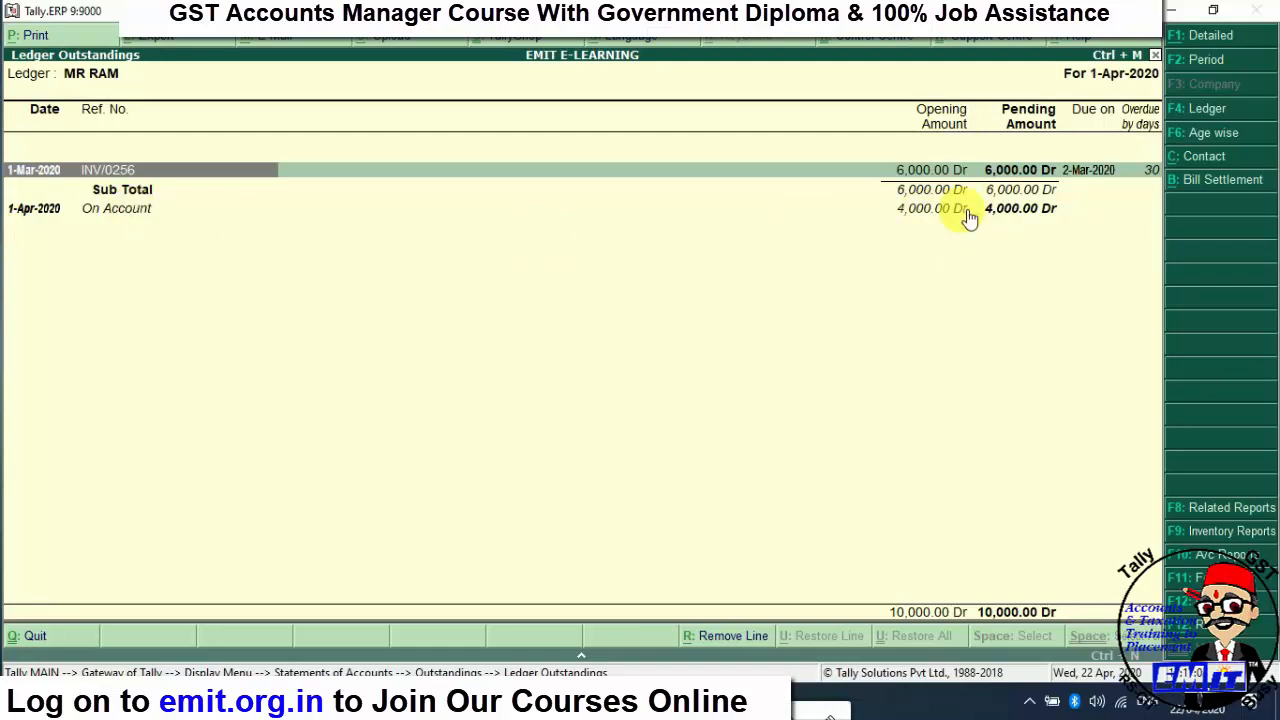
# - Switch the ledger outstandings to the supplier, review the pending bill, and return to the Gateway of Tally
pyautogui.press('F4')
pyautogui.press('Down')
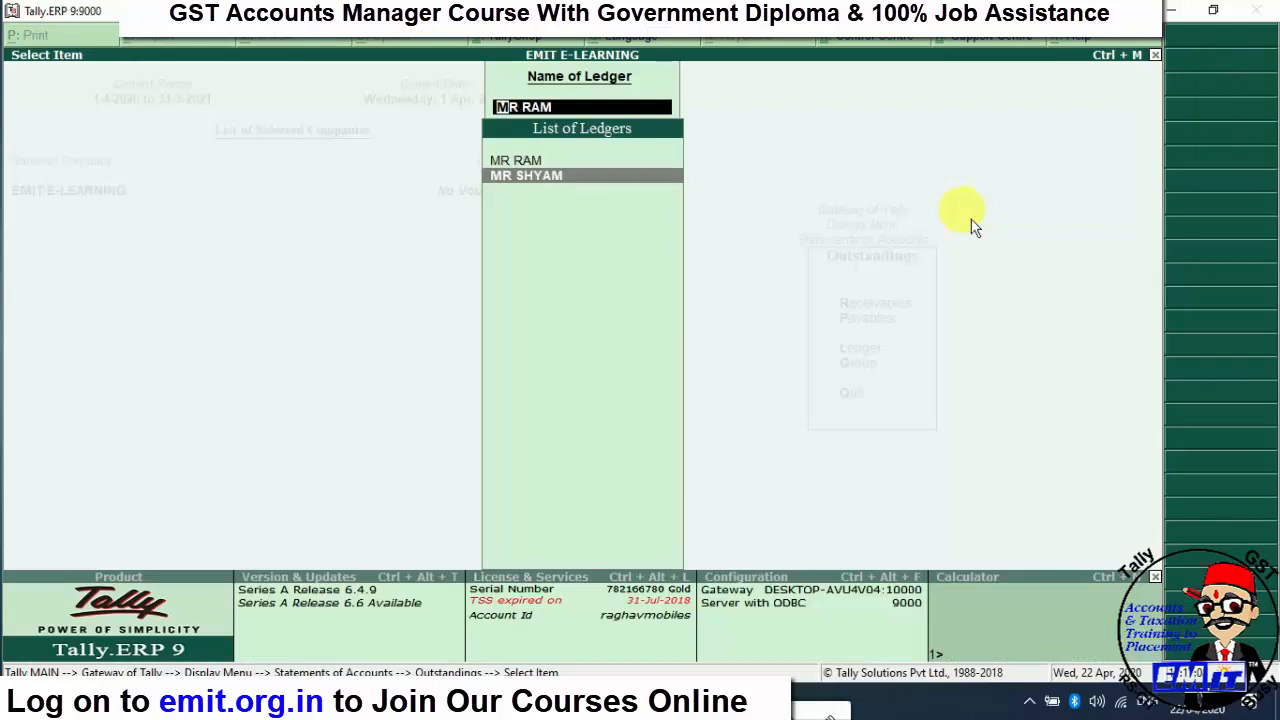
pyautogui.press('Return')
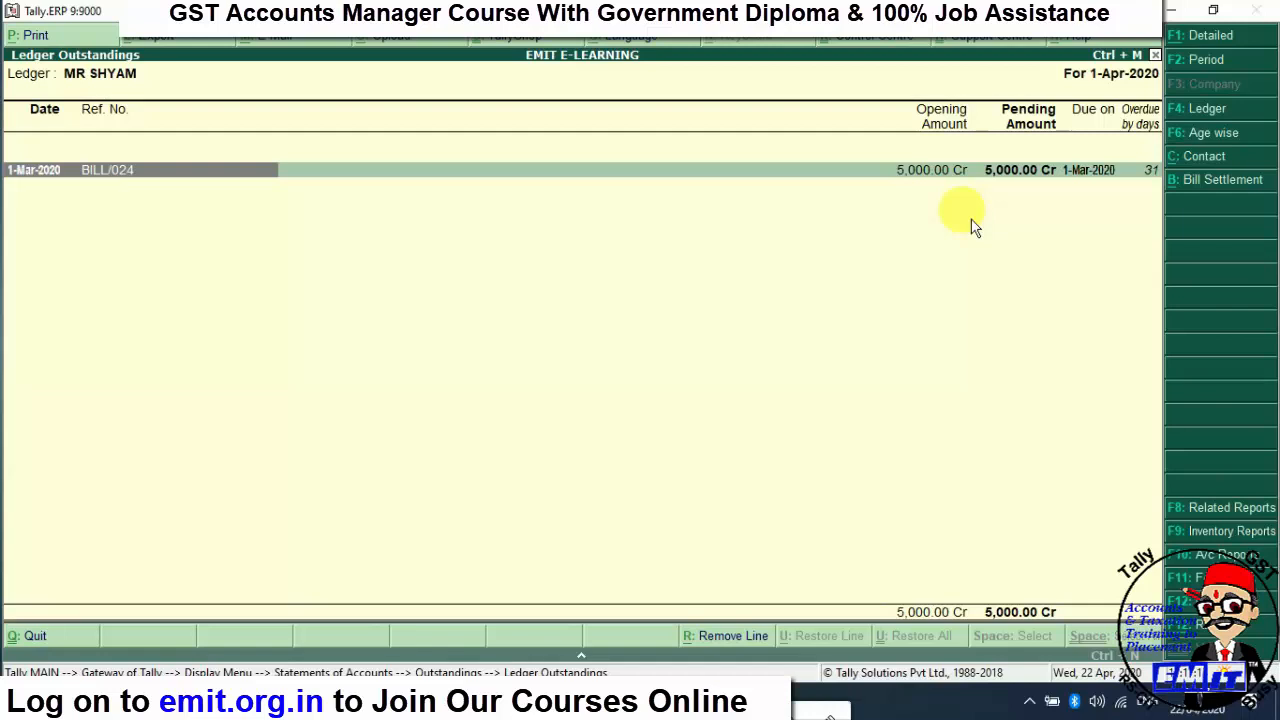
pyautogui.press('Escape')
pyautogui.press('Escape')
pyautogui.press('Escape')
pyautogui.press('Escape')
pyautogui.press('Escape')
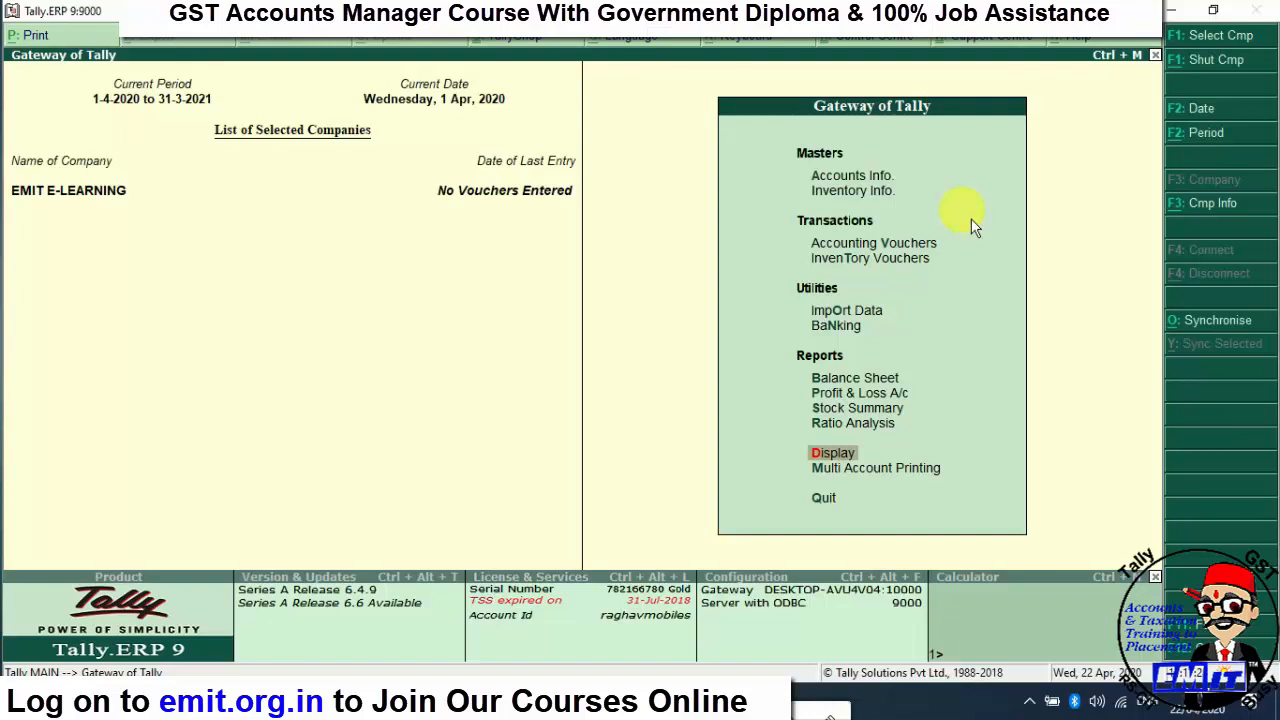
# - Open the list of account groups for altering a single group
pyautogui.press('Up')
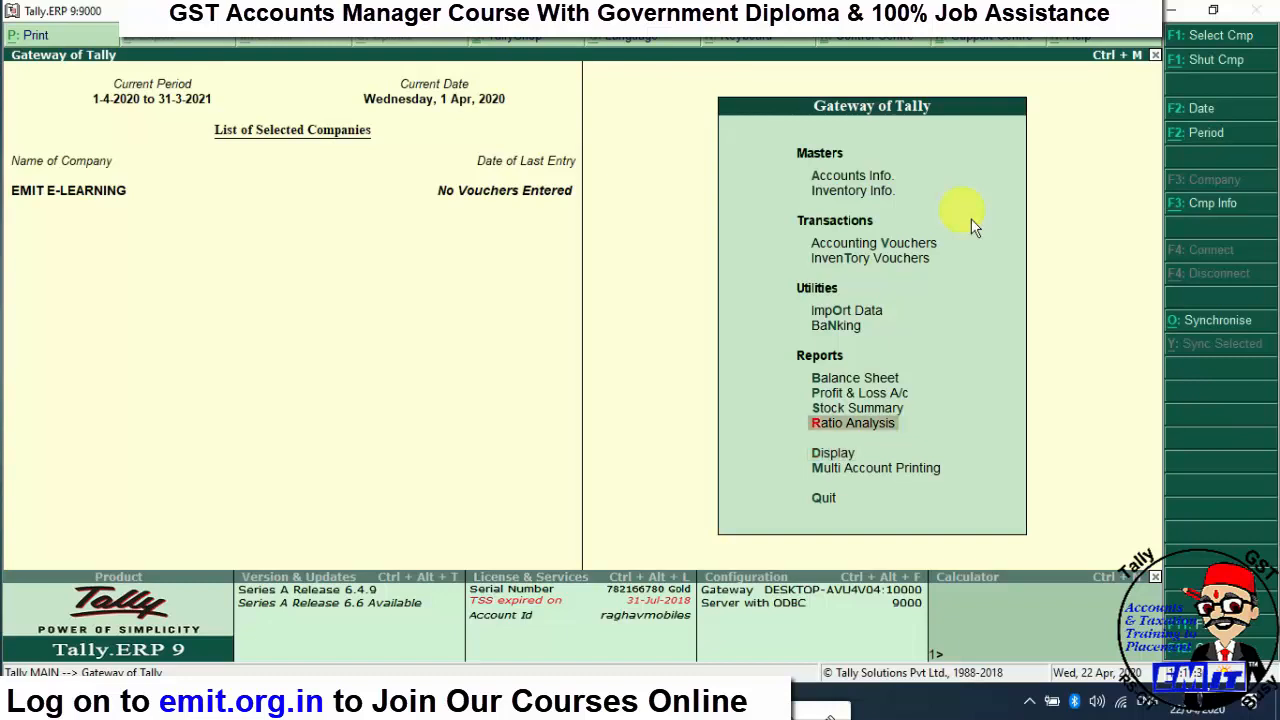
pyautogui.press('Up')
pyautogui.press('Up')
pyautogui.press('Up')
pyautogui.press('Up')
pyautogui.press('Up')
pyautogui.press('Up')
pyautogui.press('Up')
pyautogui.press('Up')
pyautogui.press('Up')
pyautogui.press('Up')
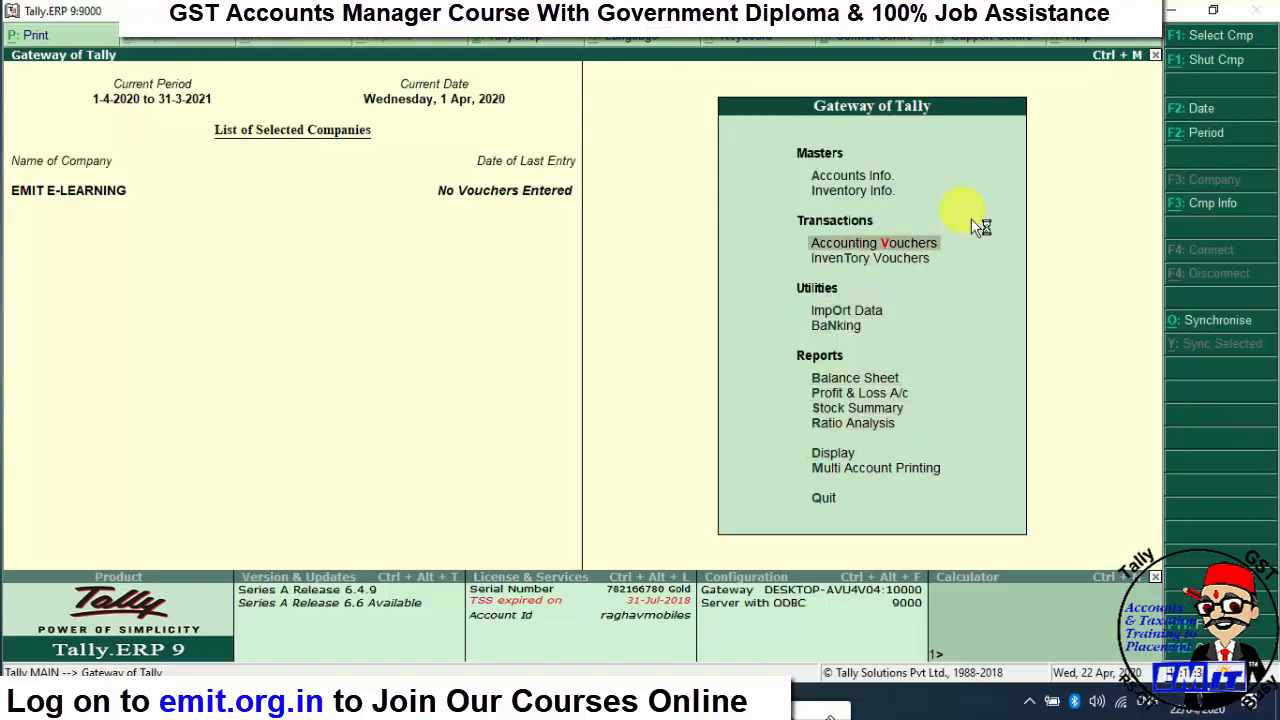
pyautogui.press('Down')
pyautogui.press('Return')
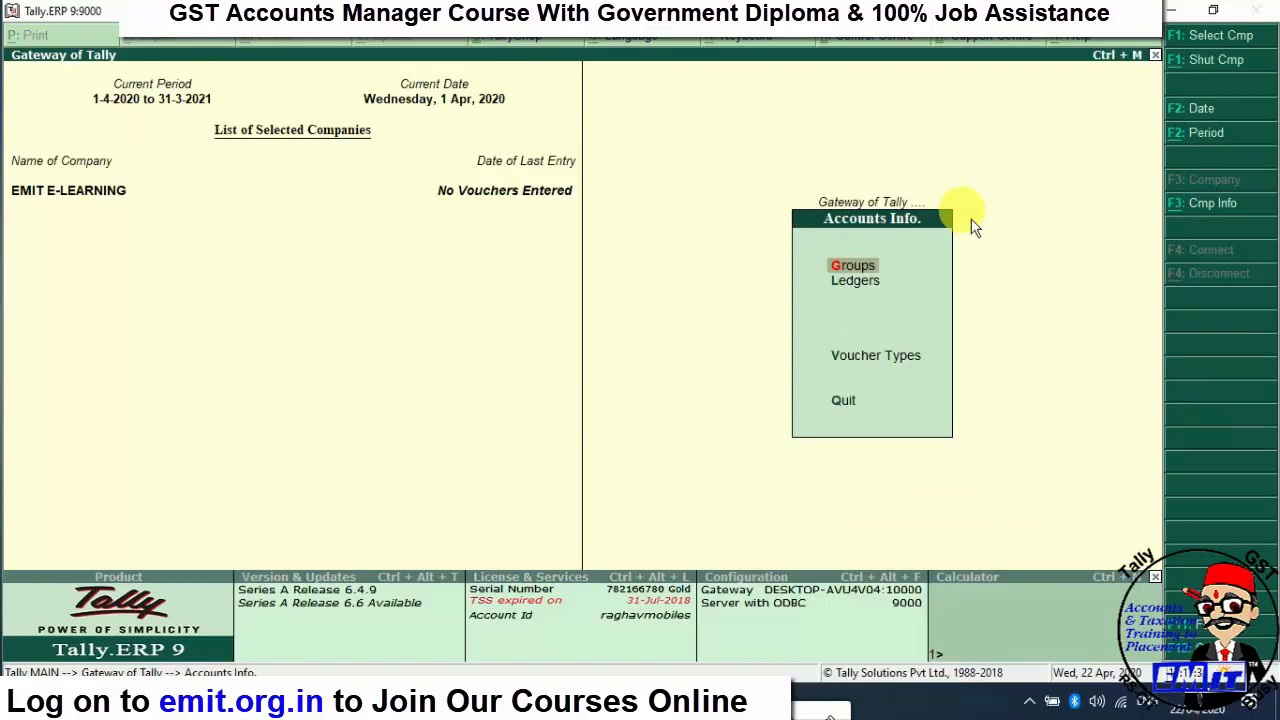
pyautogui.press('Down')
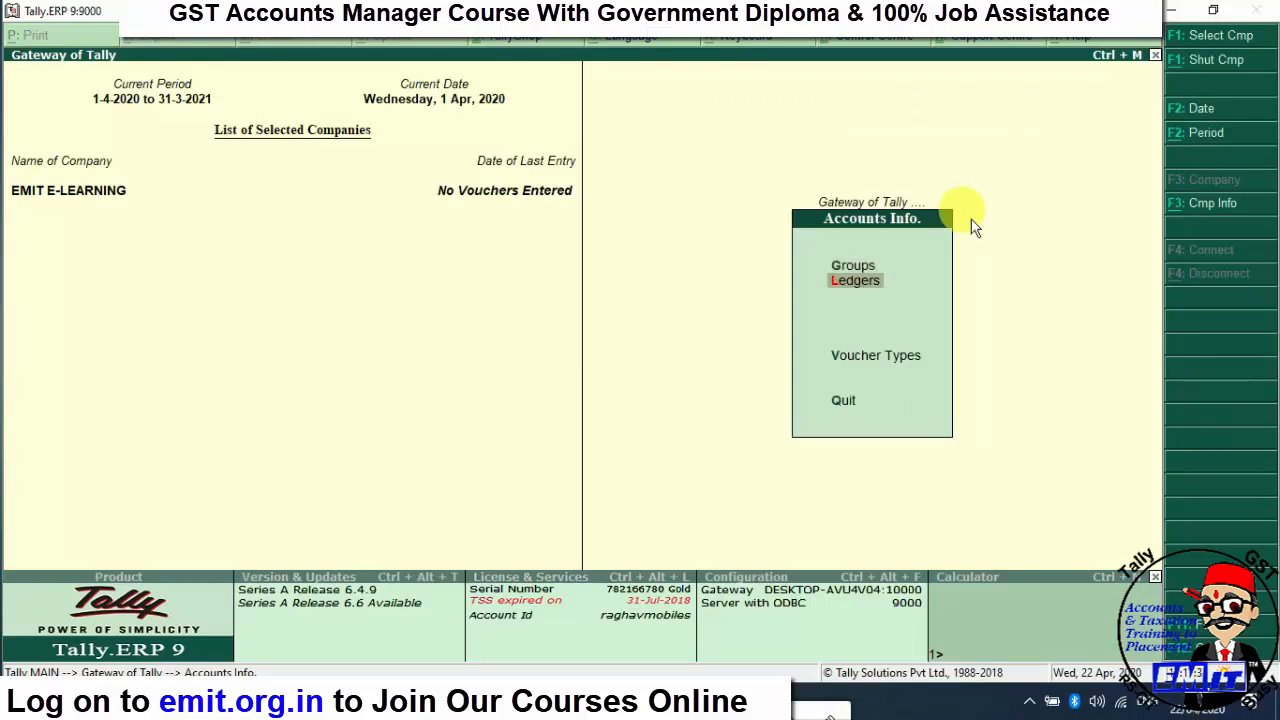
pyautogui.press('Up')
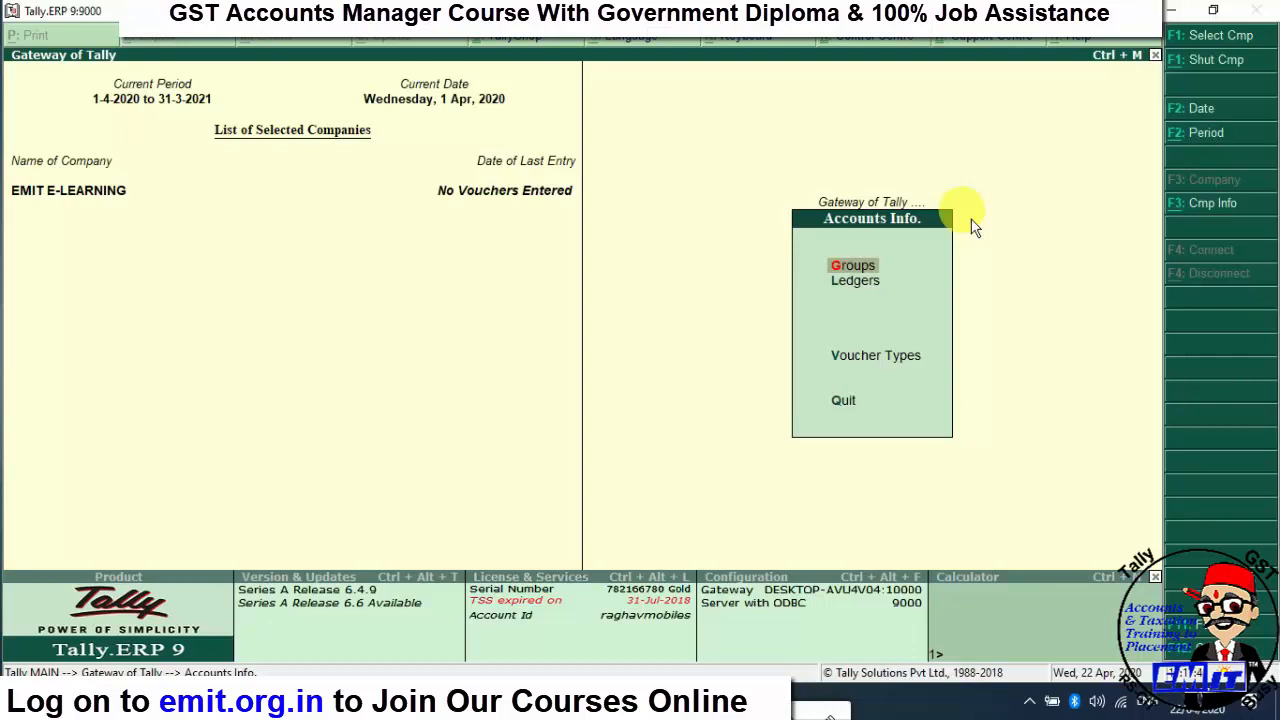
pyautogui.press('Return')
pyautogui.press('Down')
pyautogui.press('Down')
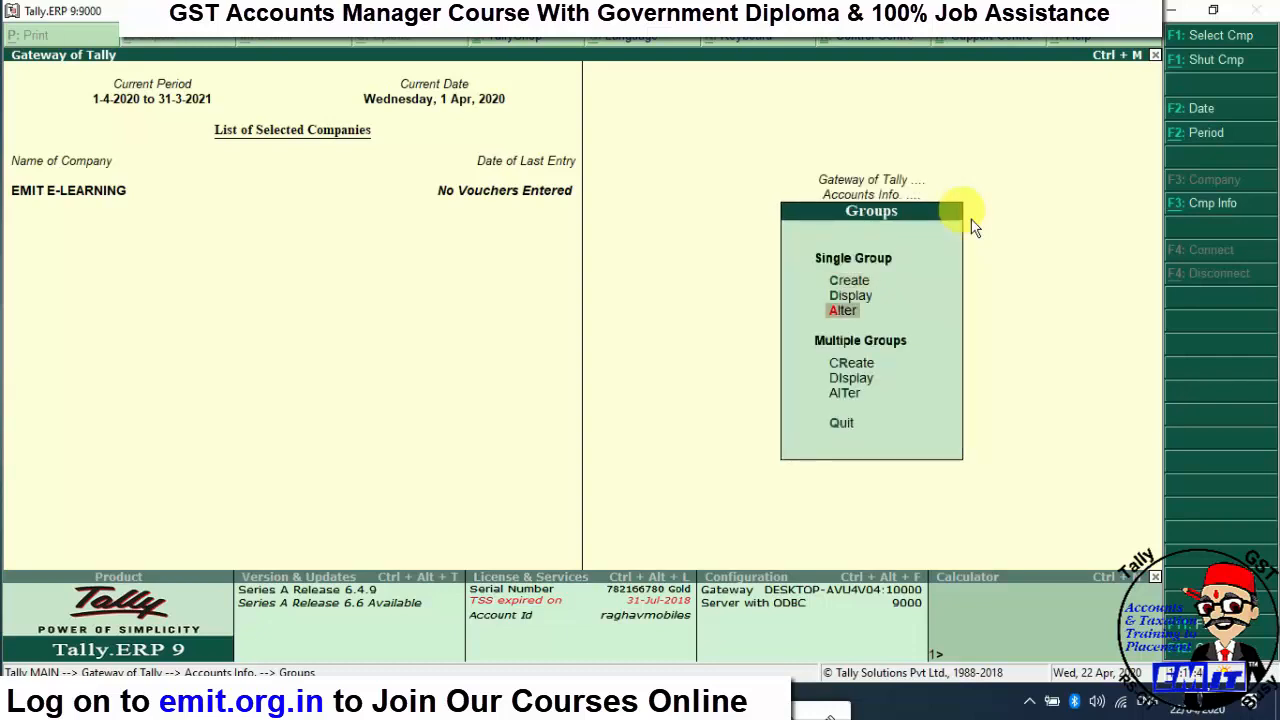
pyautogui.press('Return')
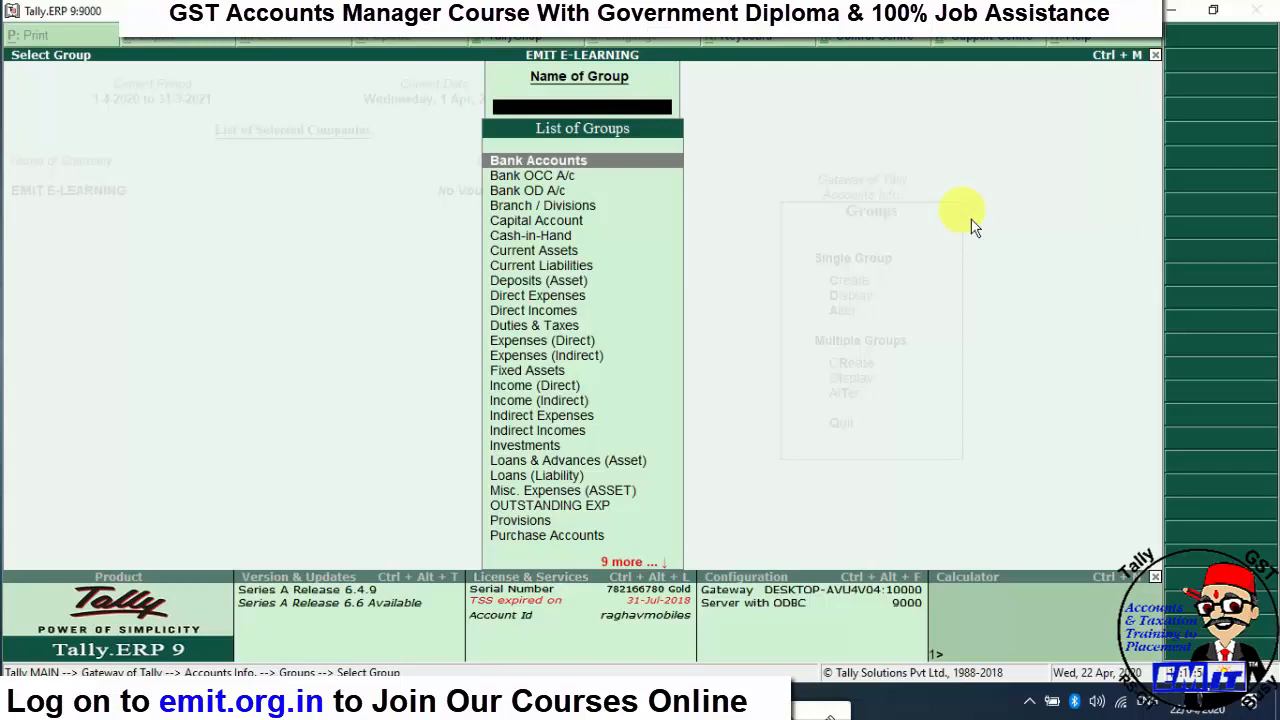
# - Open the Bank OD A/c group for alteration, check its alias, and quit without saving
pyautogui.press('Down')
pyautogui.press('Return')
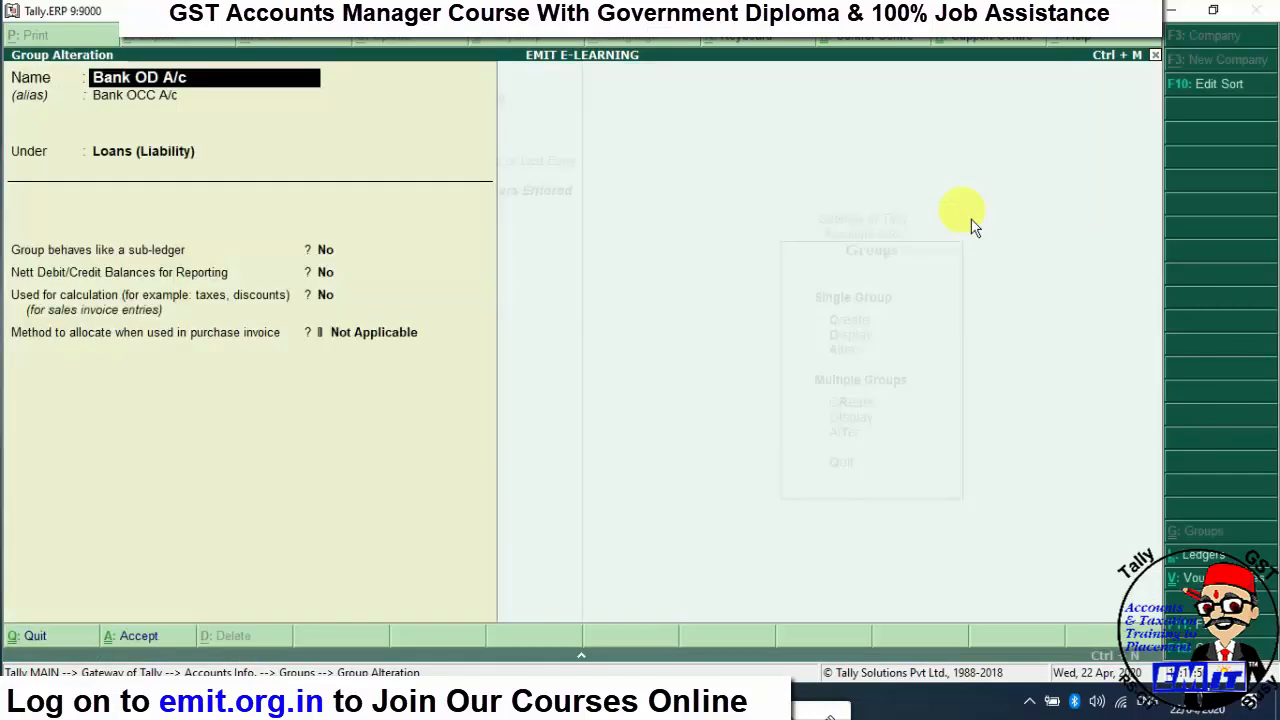
pyautogui.press('Return')
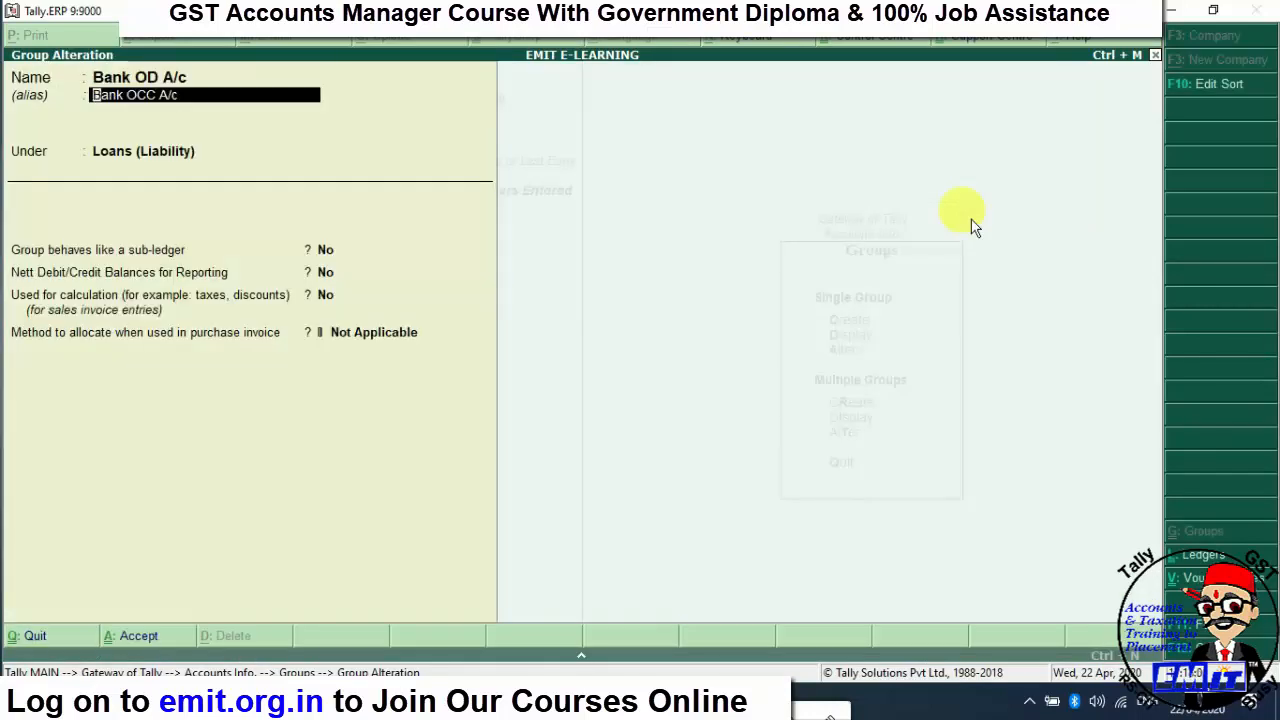
pyautogui.press('BackSpace')
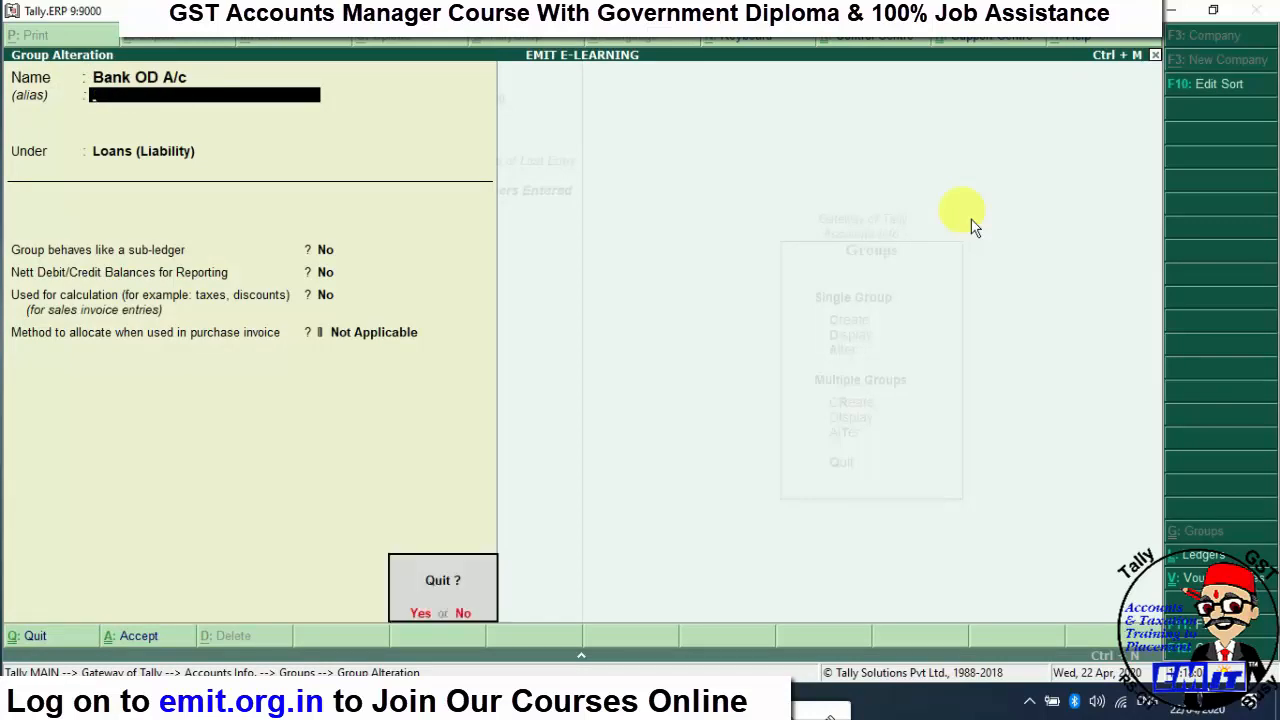
pyautogui.hotkey('ctrl', 'a')
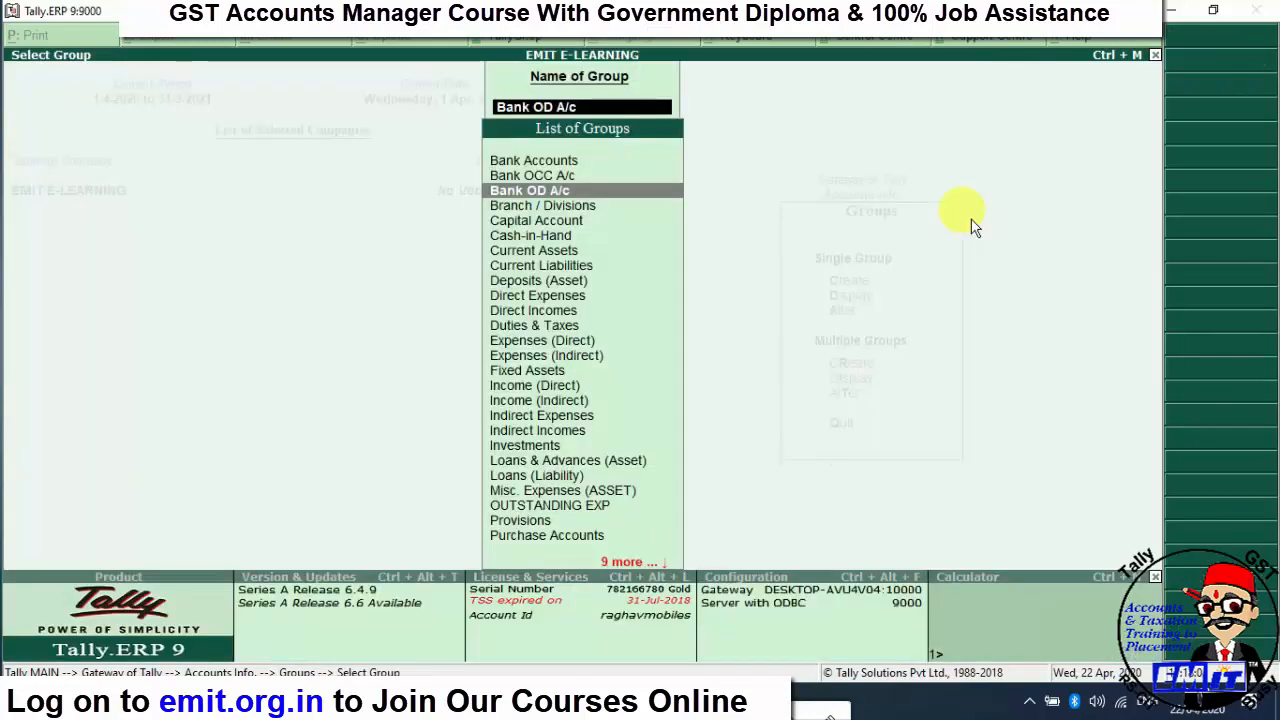
# - Open the Branch / Divisions group for alteration, view its parent and nature of group, and quit without saving
pyautogui.press('Down')
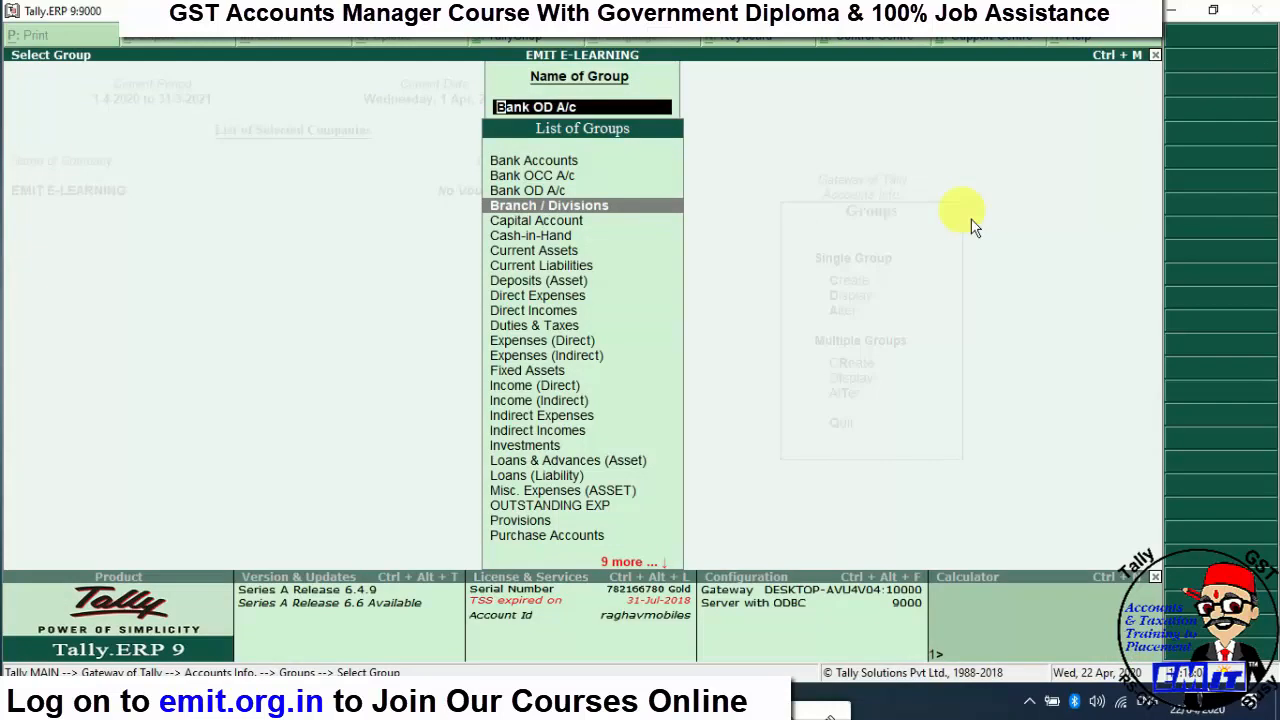
pyautogui.press('Return')
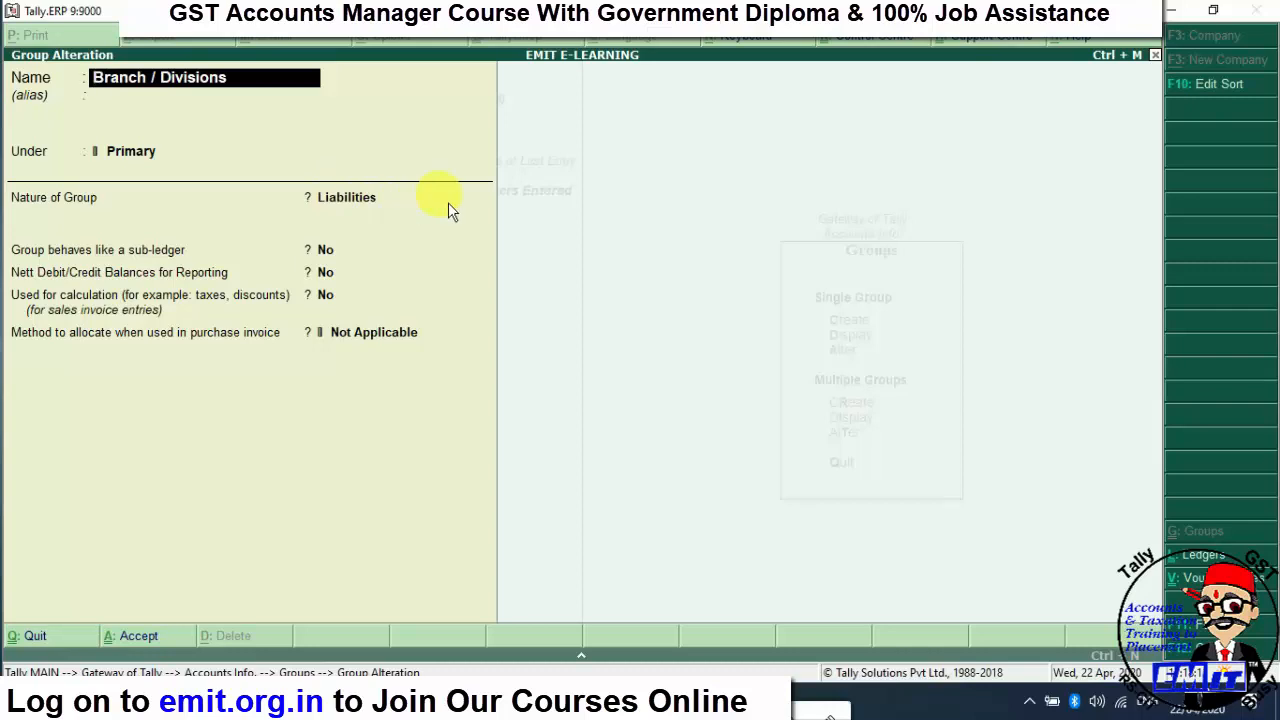
pyautogui.press('BackSpace')
pyautogui.press('Escape')
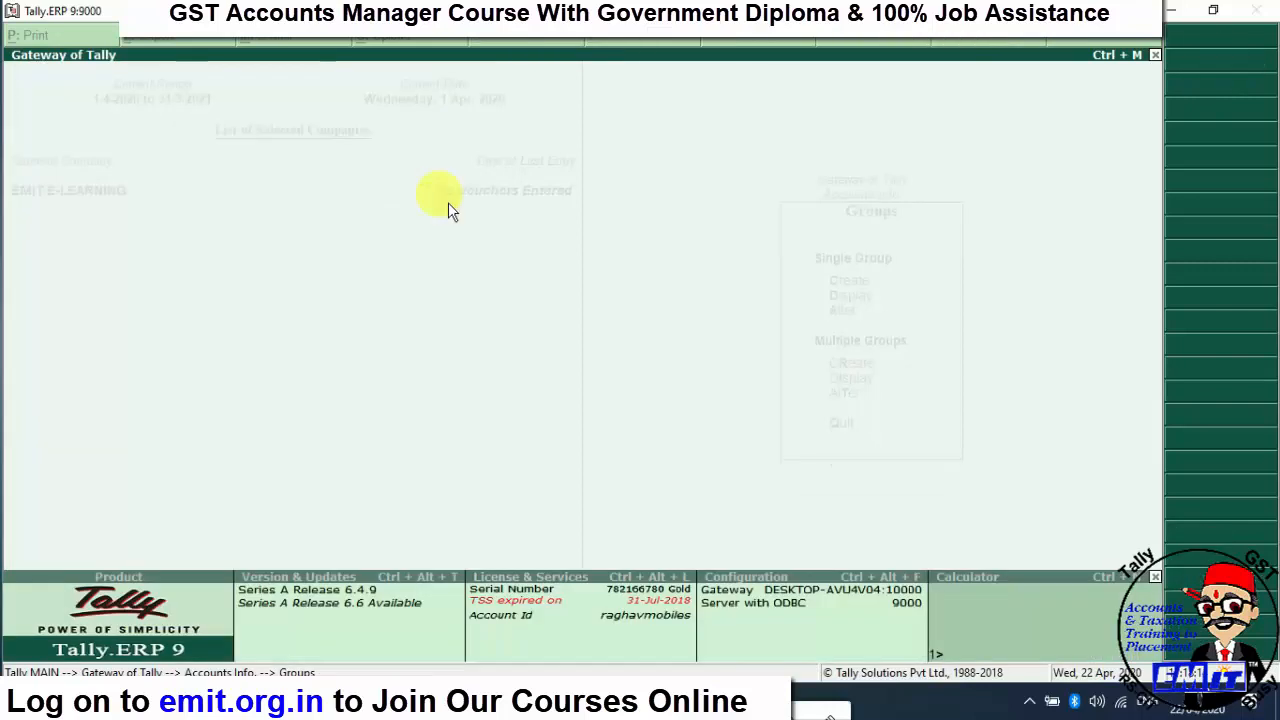
# - Open the Capital Account group for alteration, clear its name as a trial, and quit without saving
pyautogui.press('Return')
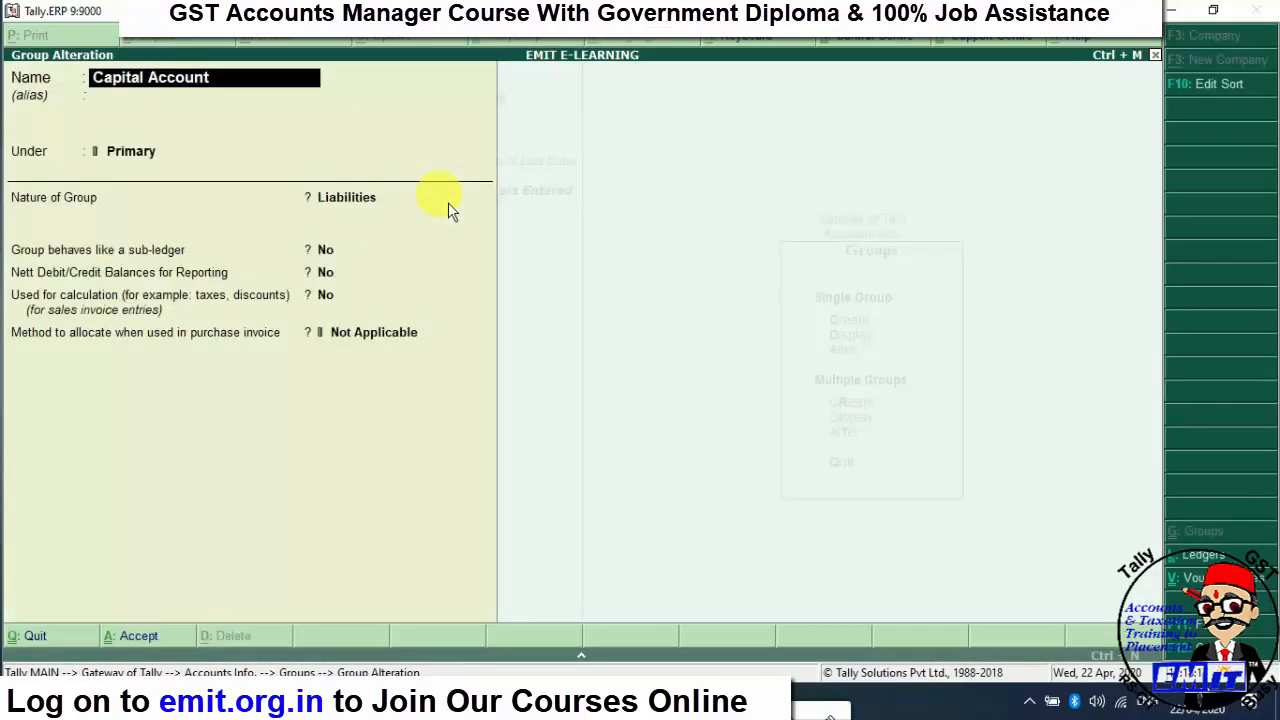
pyautogui.press('BackSpace')
pyautogui.press('Escape')
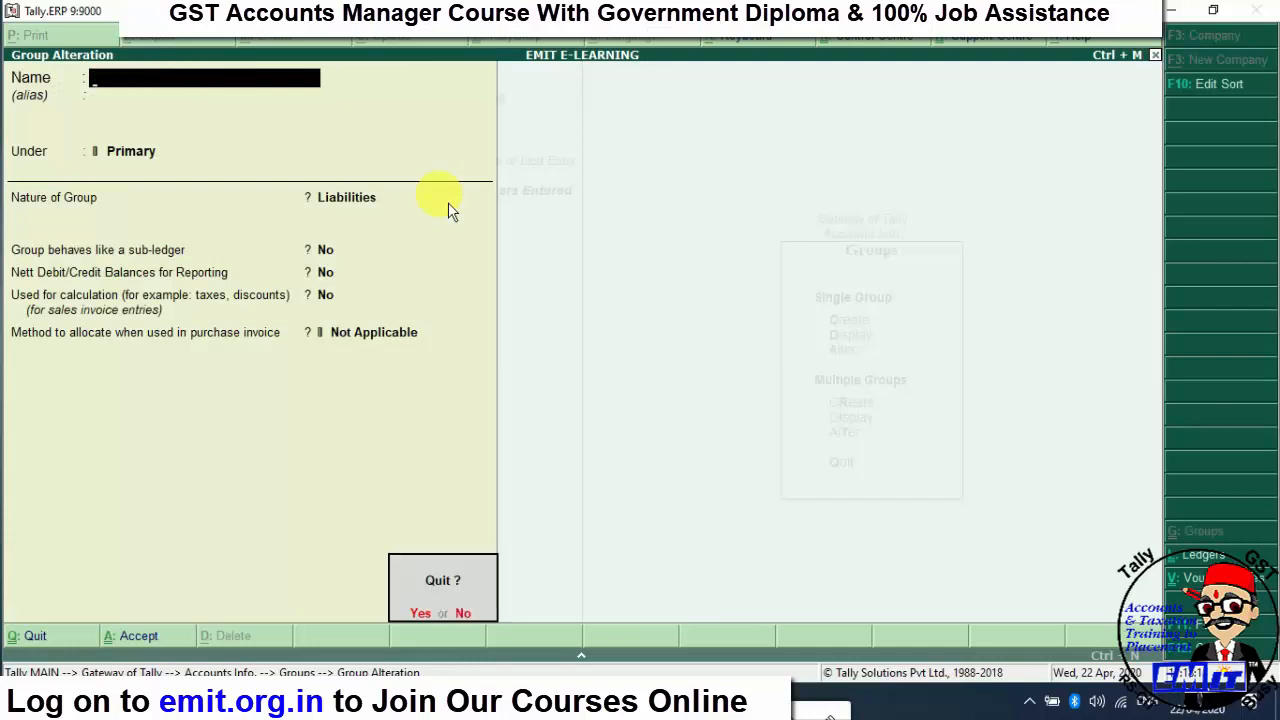
pyautogui.press('Return')
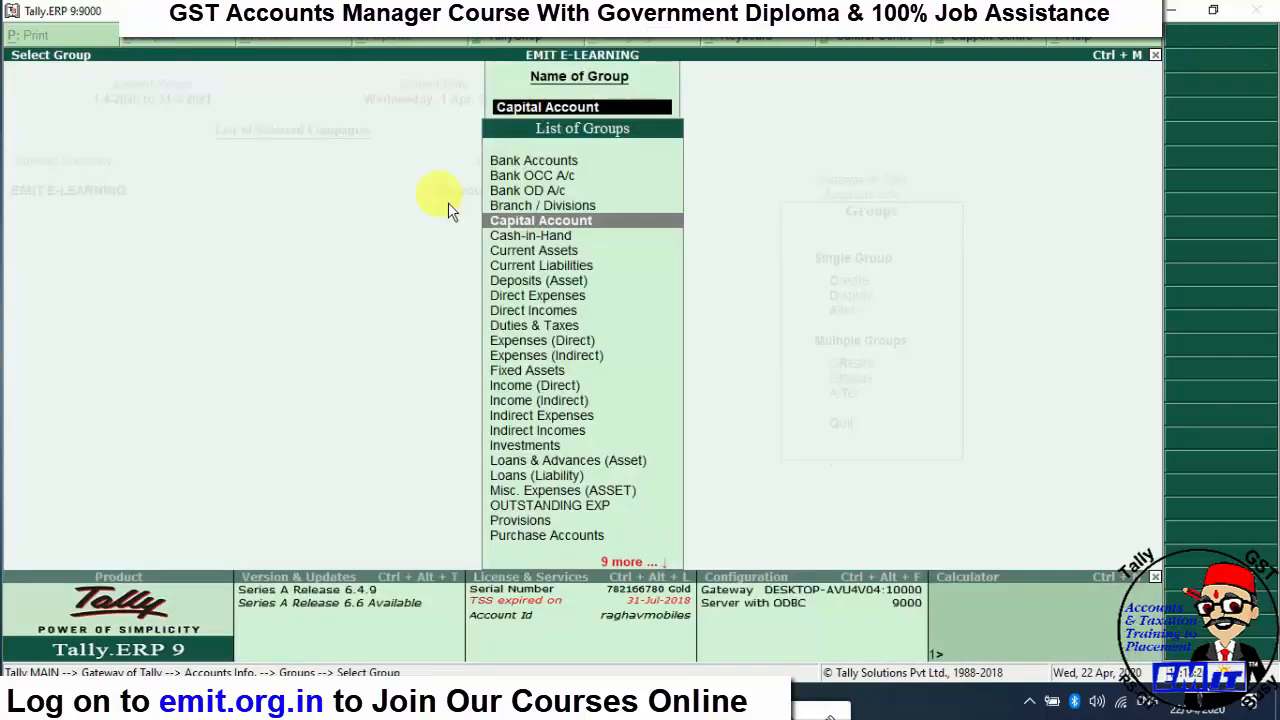
# - Go through the list of groups one by one from Cash-in-Hand to Expenses (Indirect)
pyautogui.press('Down')
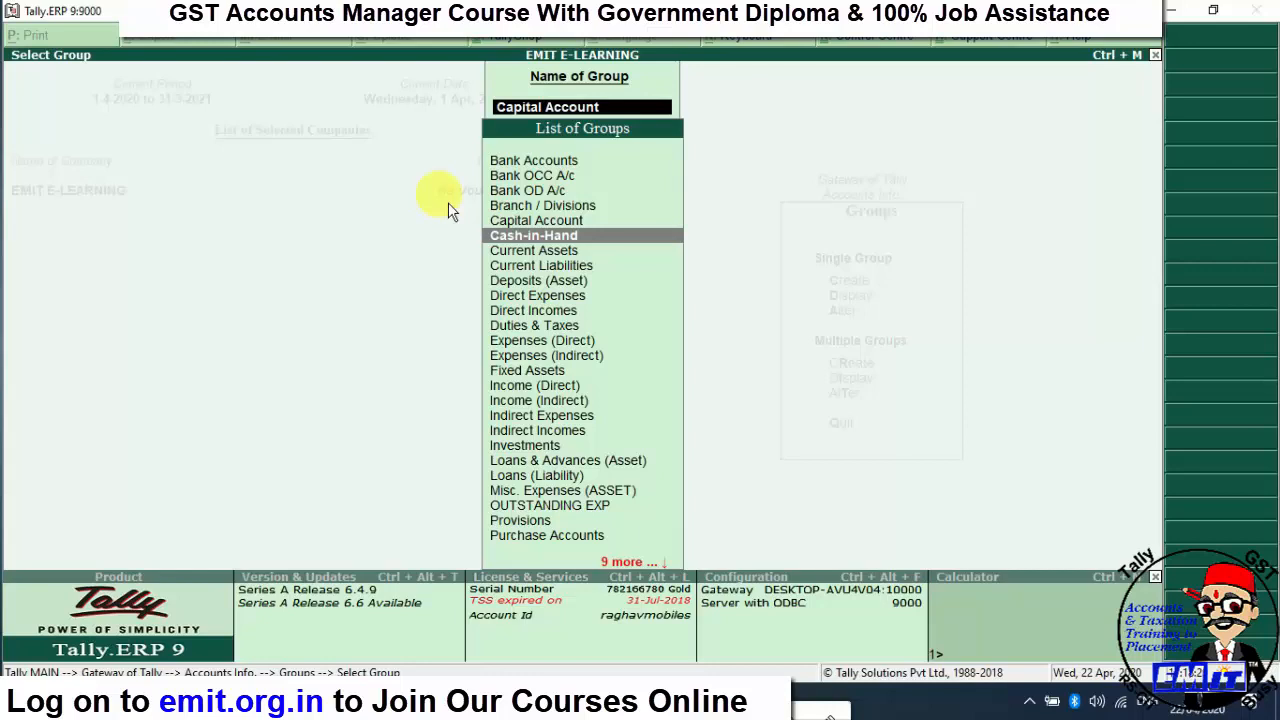
pyautogui.press('Down')
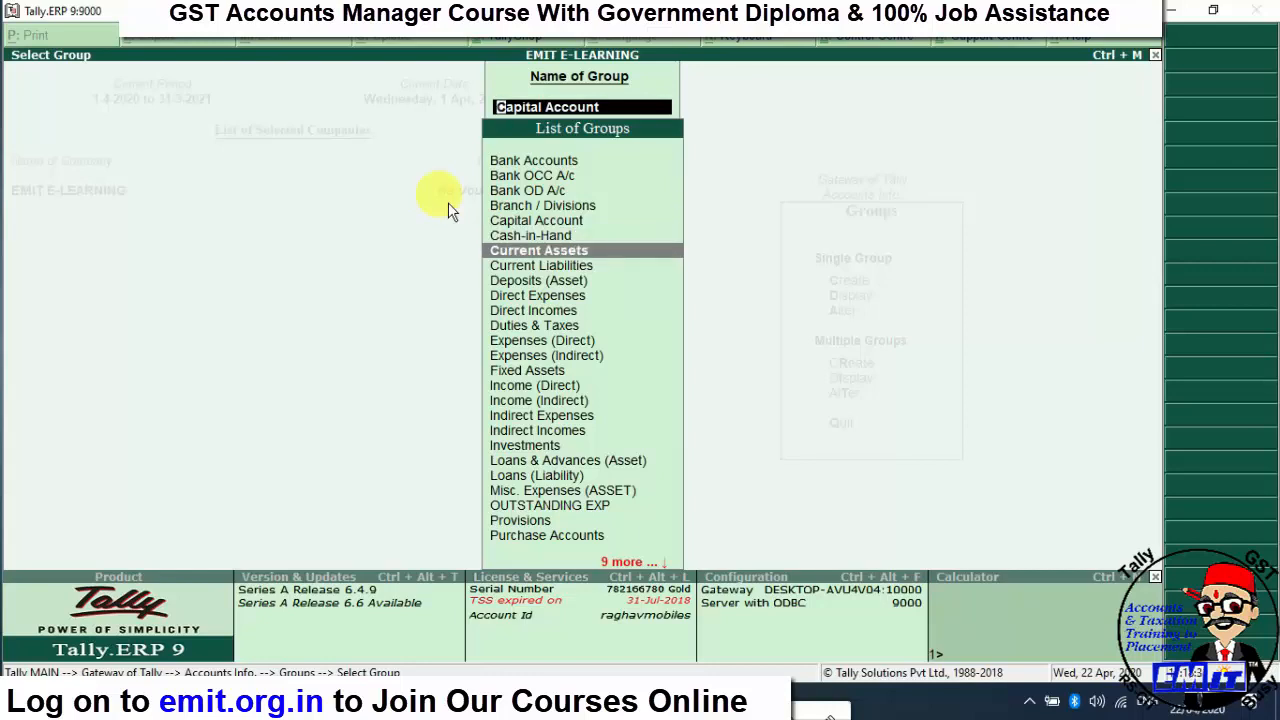
pyautogui.press('Down')
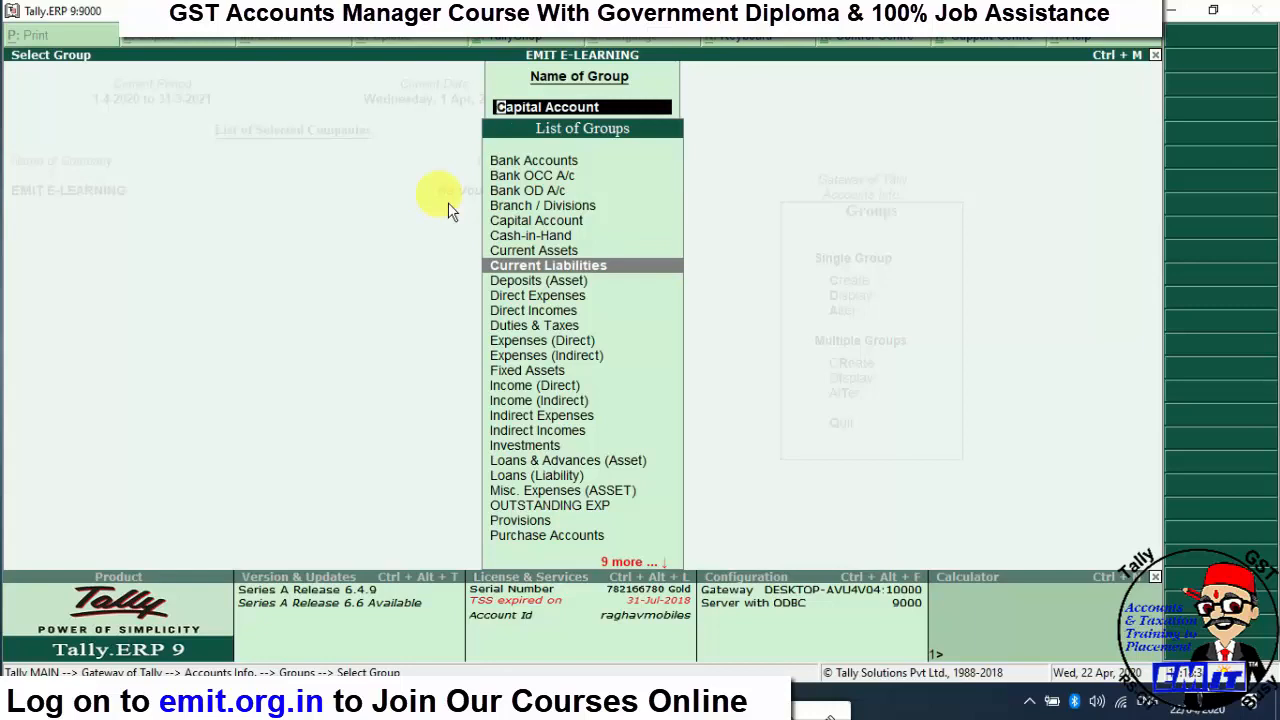
pyautogui.press('Down')
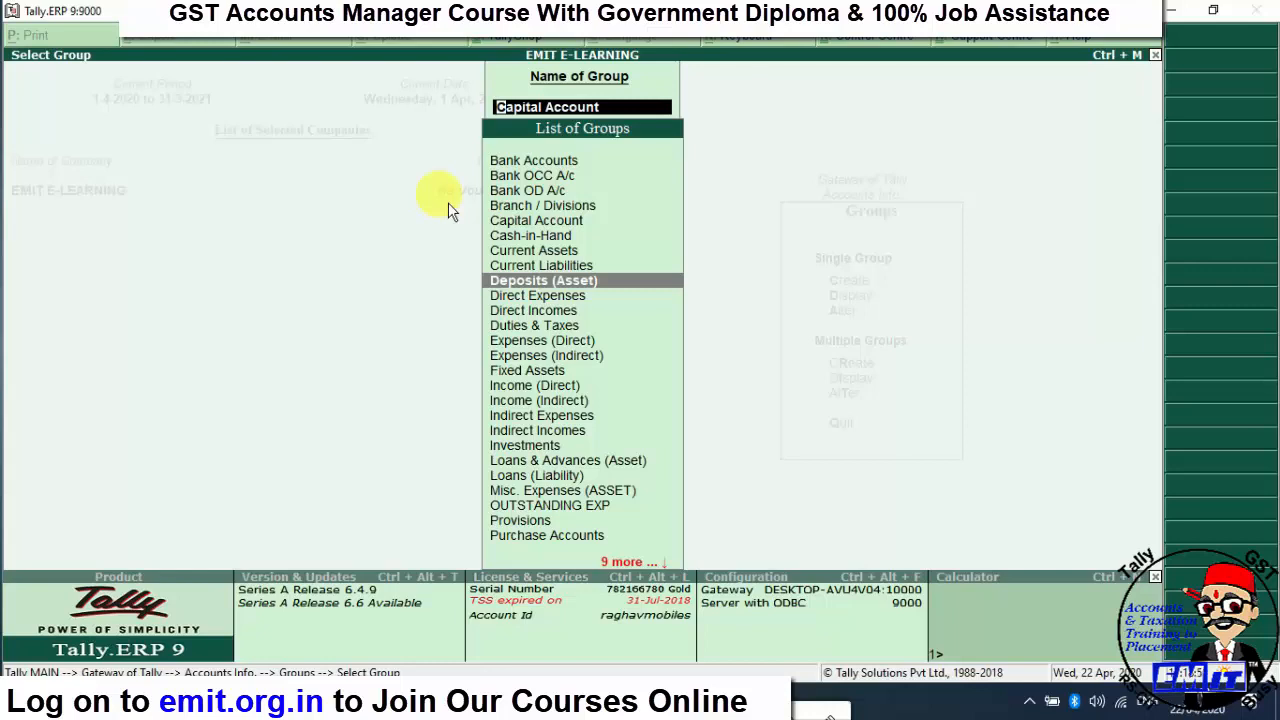
pyautogui.press('Down')
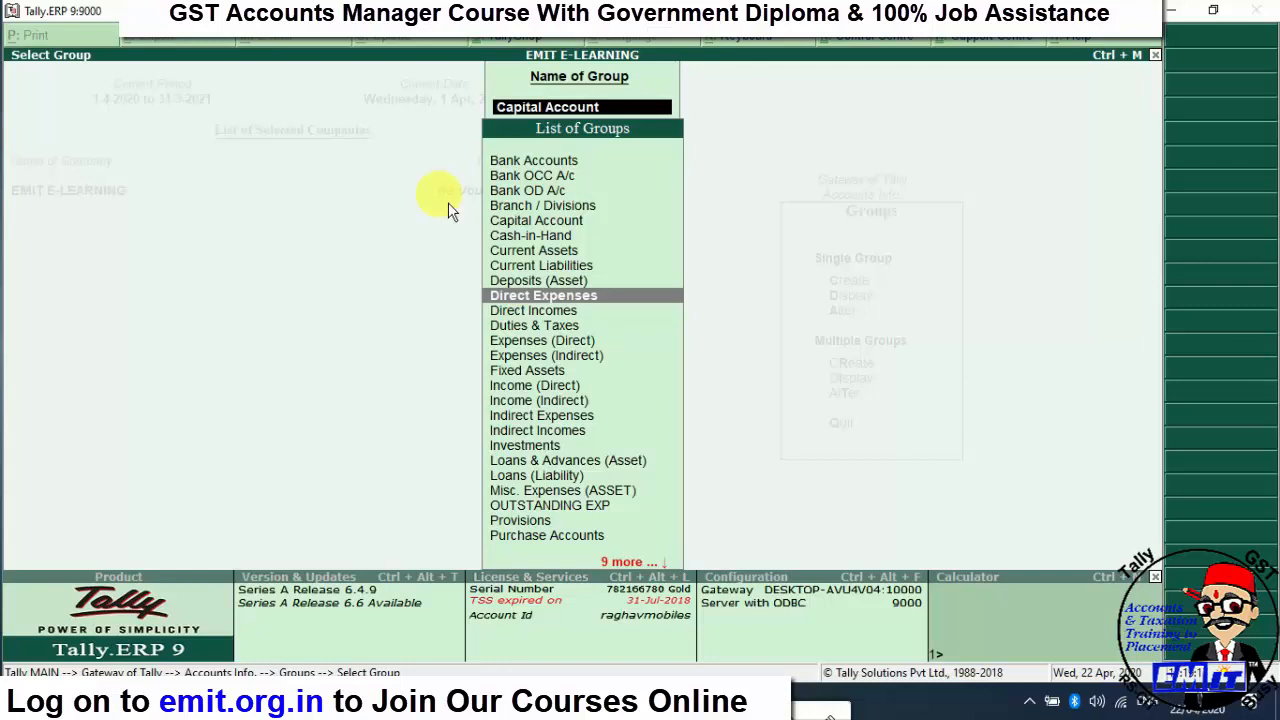
pyautogui.press('Down')
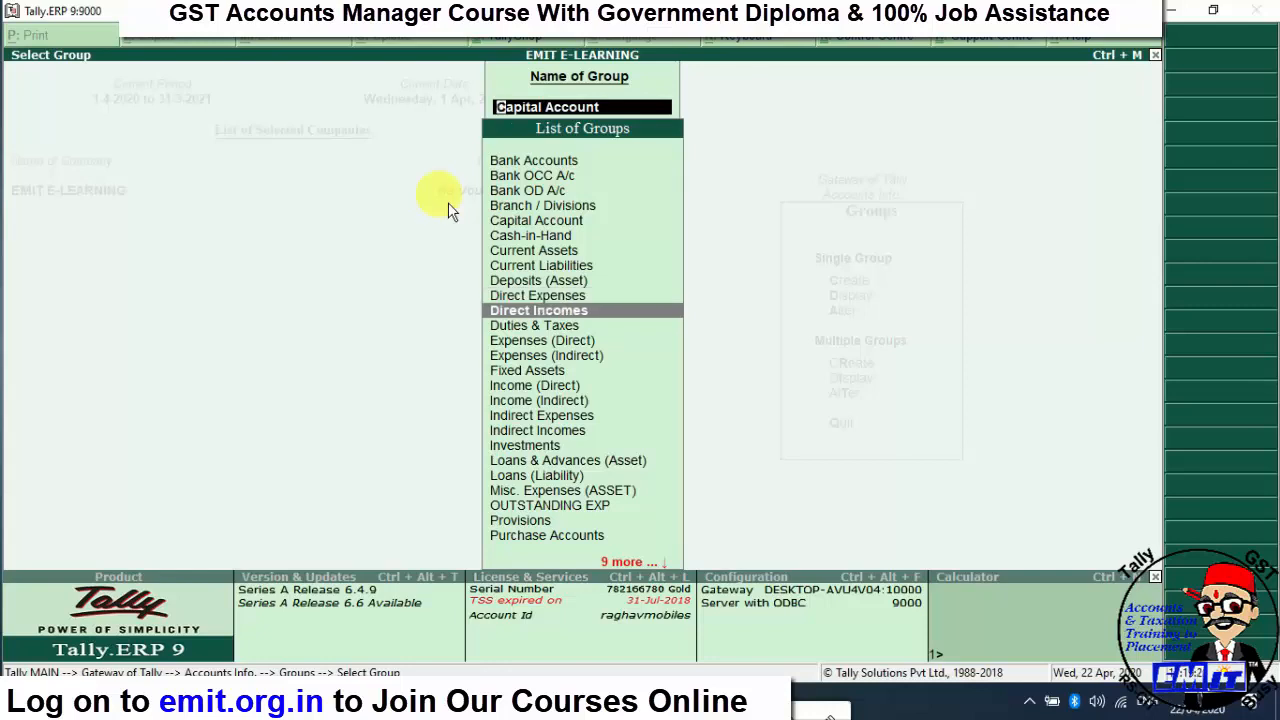
pyautogui.press('Down')
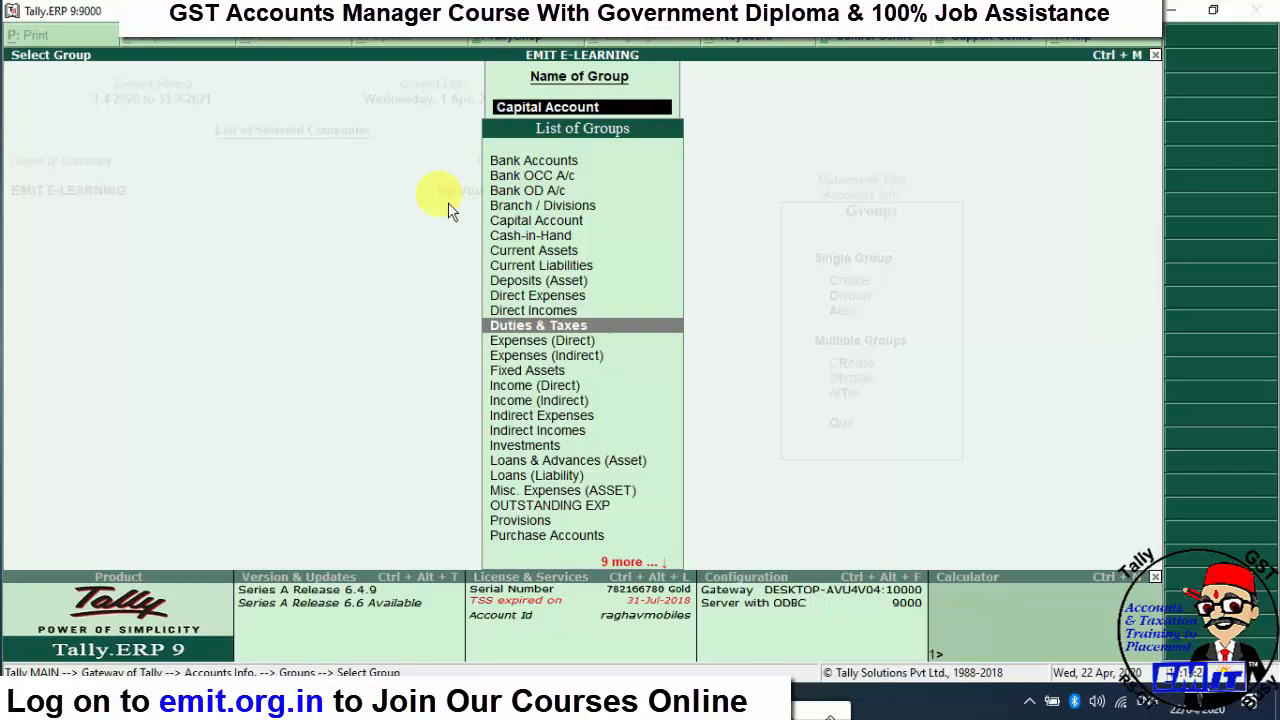
pyautogui.press('Down')
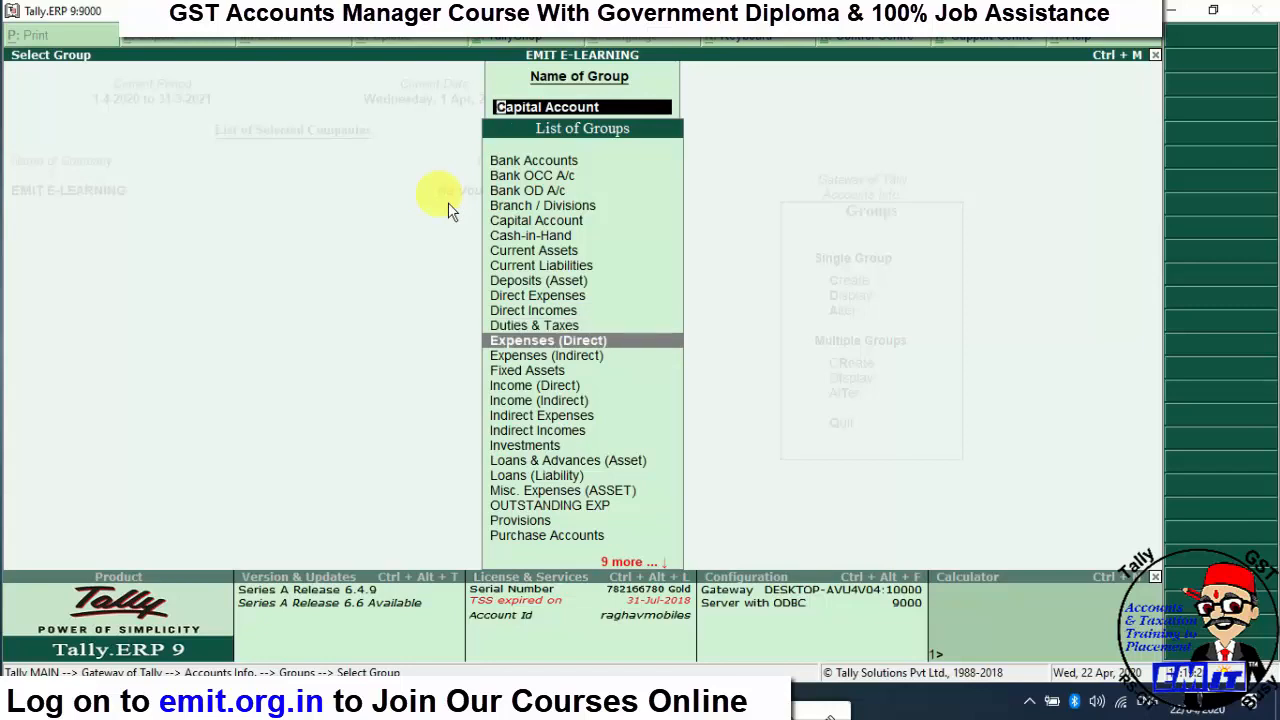
pyautogui.press('Down')
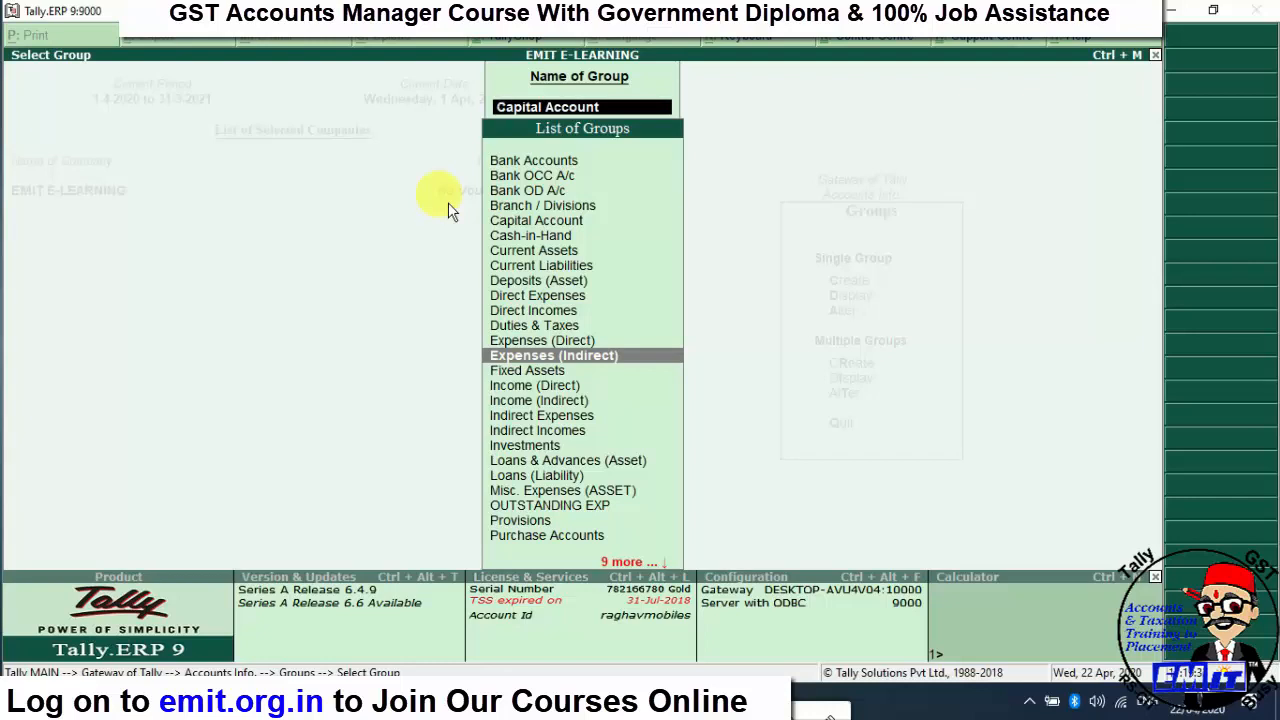
# - Switch to the Excel sheet, select the indirect expenses from SALARY to DEPRECIATION, and return to Tally.ERP 9
pyautogui.hotkey('alt', 'Tab')
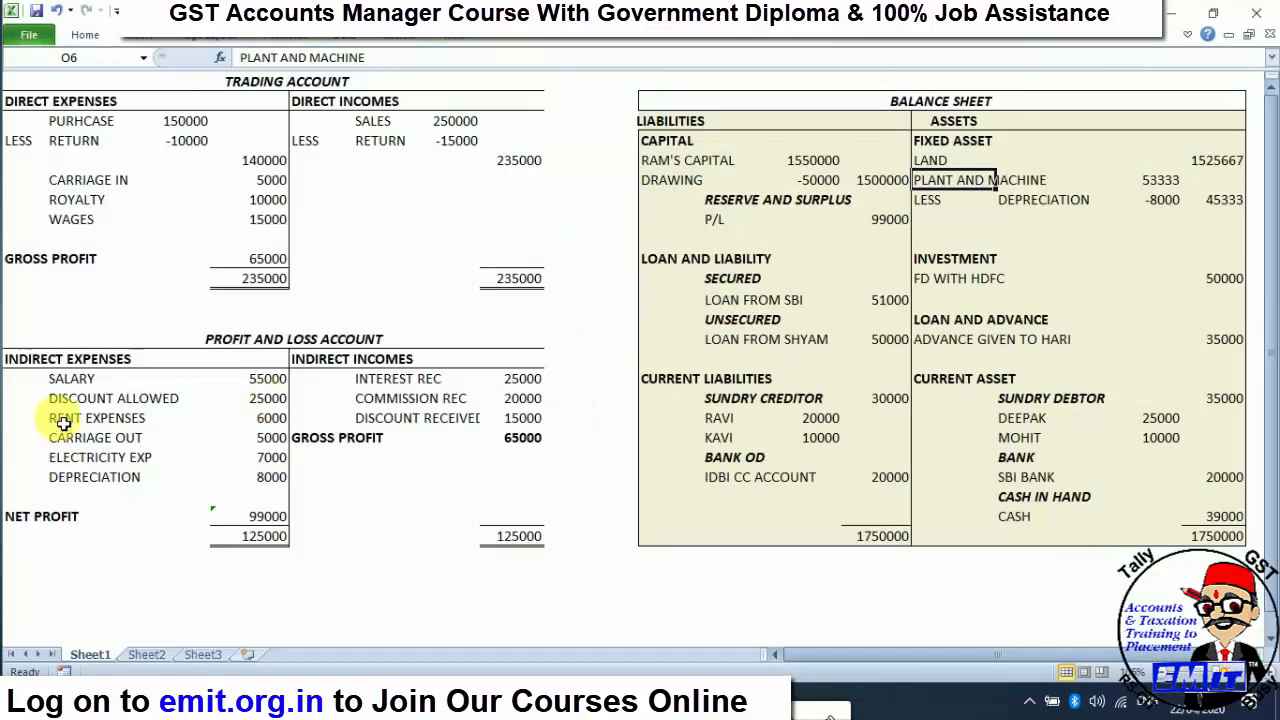
pyautogui.moveTo(80, 378); pyautogui.dragTo(114, 471)
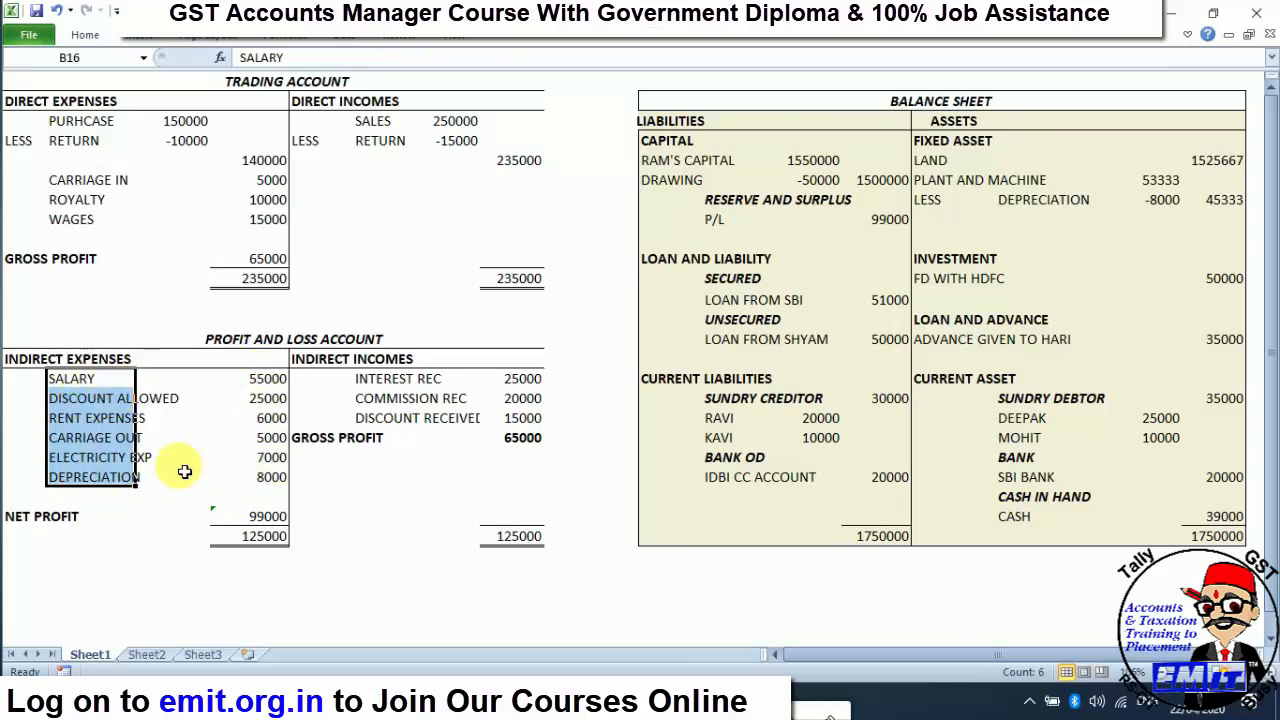
pyautogui.hotkey('alt', 'Tab')
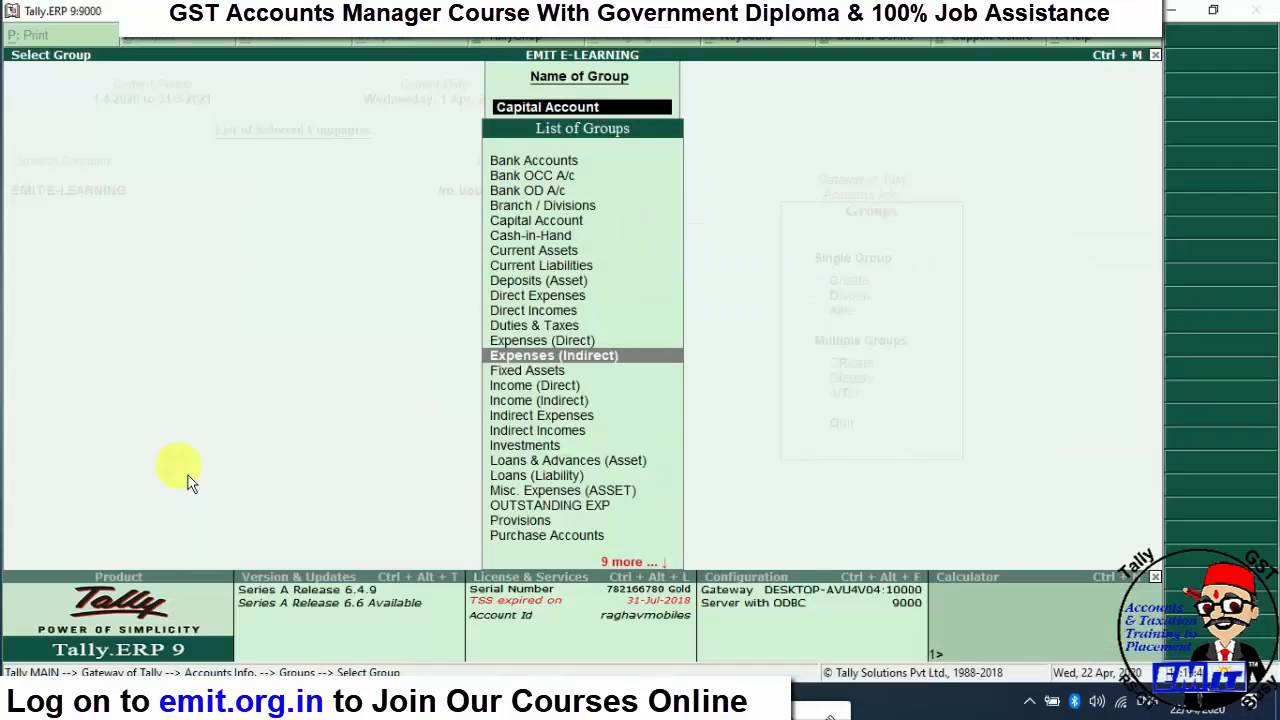
# - Go through Fixed Assets to Income (Indirect) in the group list and compare with the selected indirect income entries in the Excel sheet
pyautogui.press('Down')
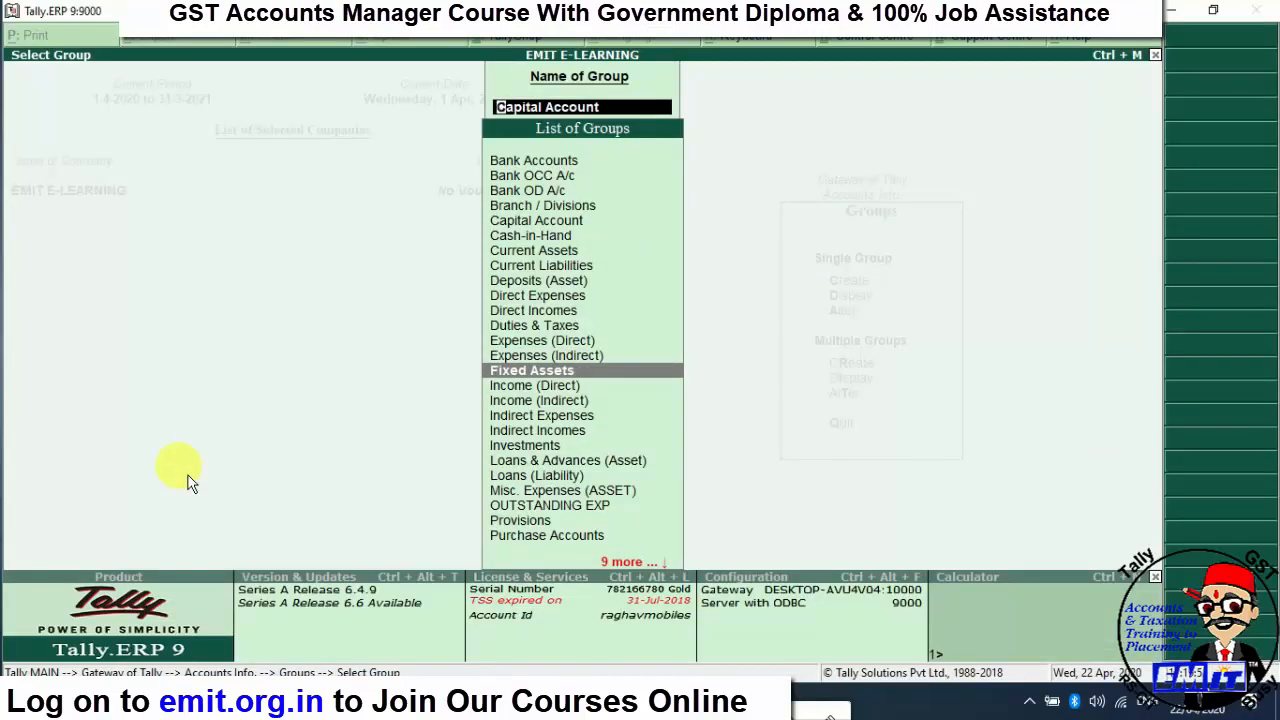
pyautogui.press('Down')
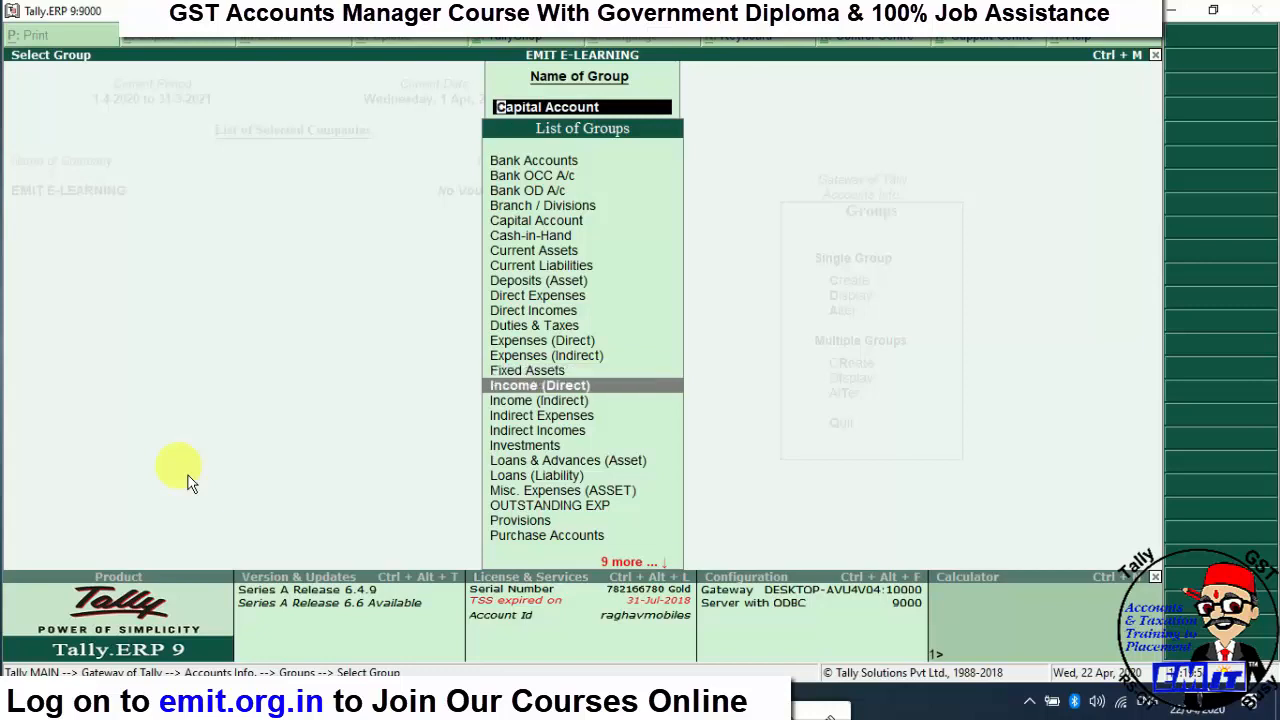
pyautogui.press('Down')
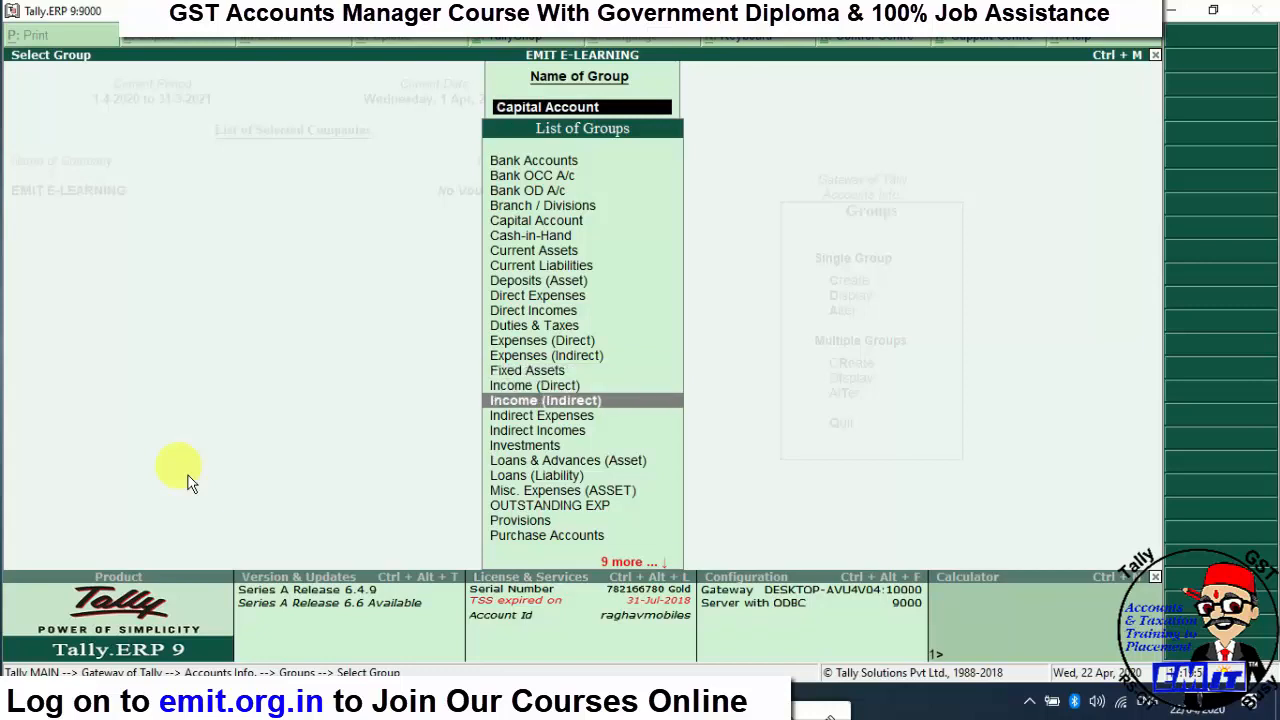
pyautogui.hotkey('alt', 'Tab')
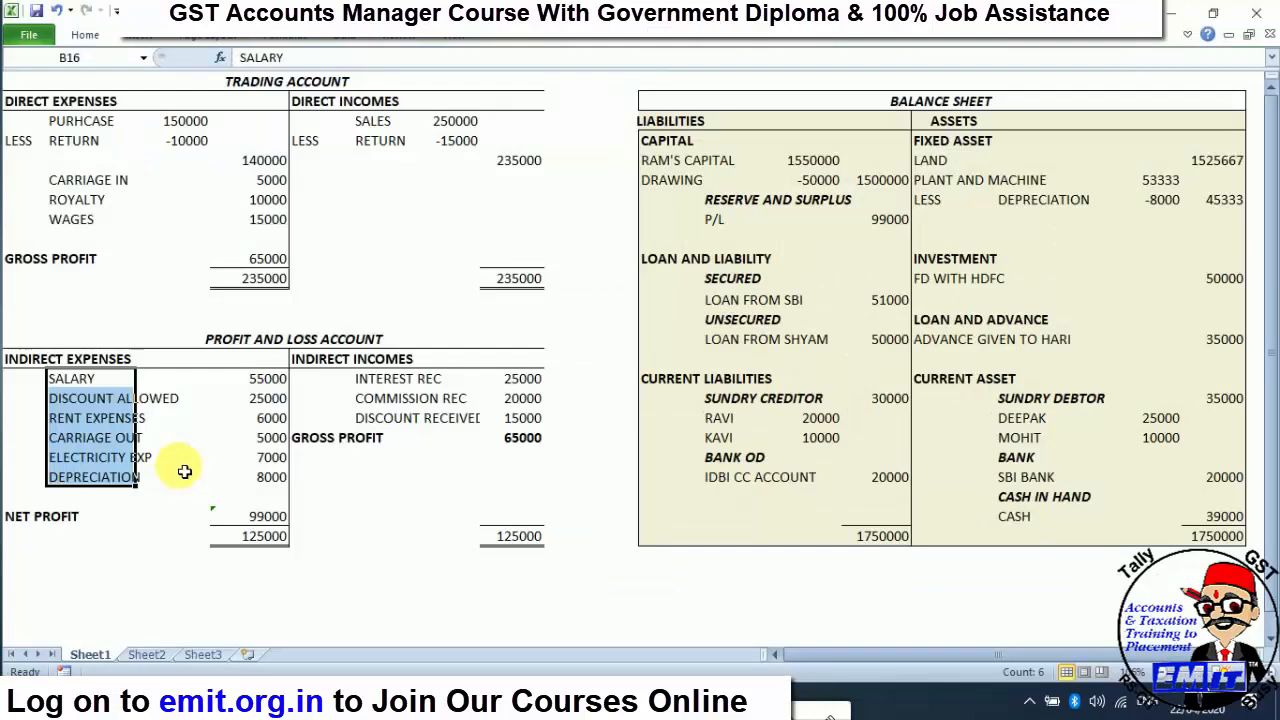
pyautogui.moveTo(371, 380); pyautogui.dragTo(388, 430)
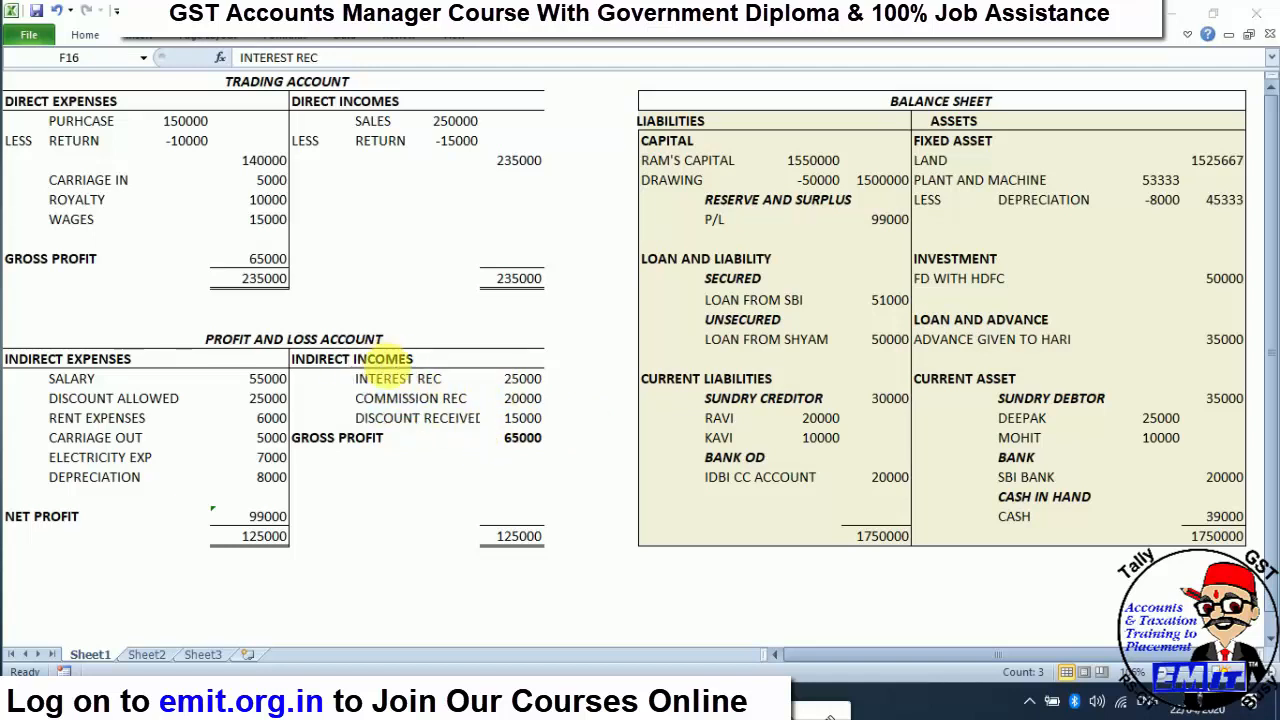
pyautogui.hotkey('alt', 'Tab')
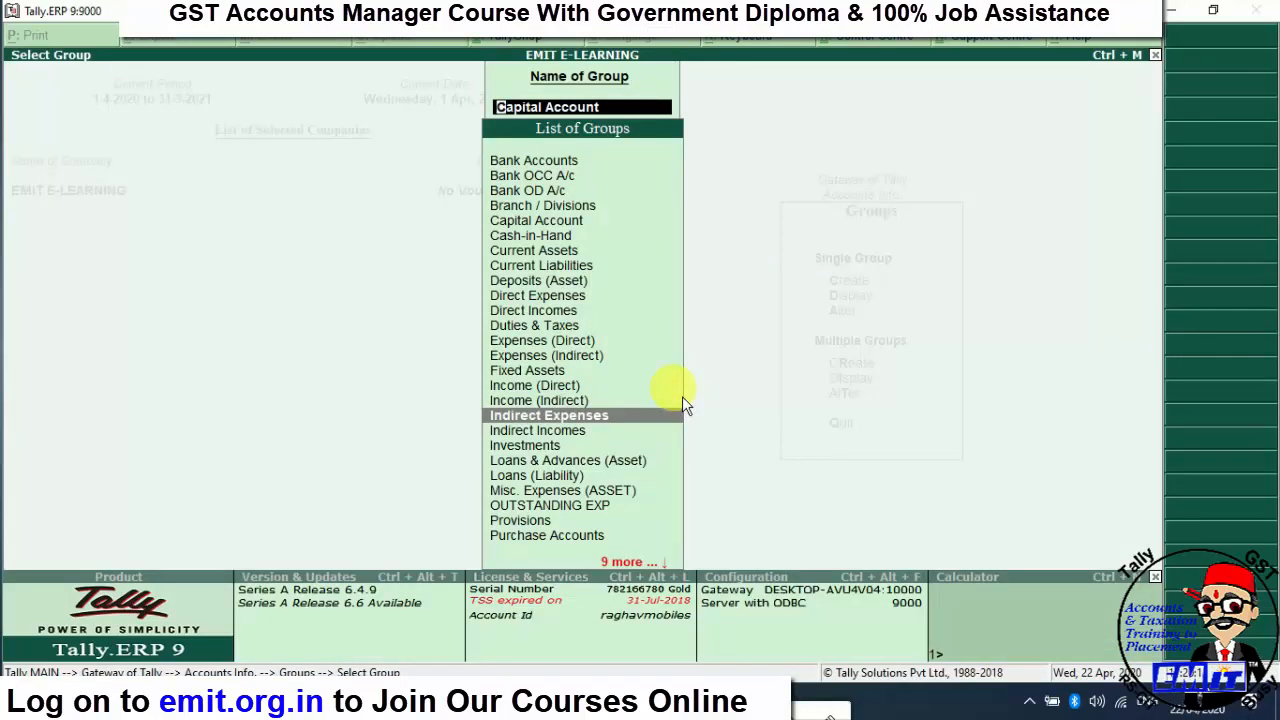
# - Highlight the Investments group and compare it with the FD WITH HDFC entry in the Excel balance sheet, returning to Tally.ERP 9
pyautogui.press('Down')
pyautogui.press('Down')
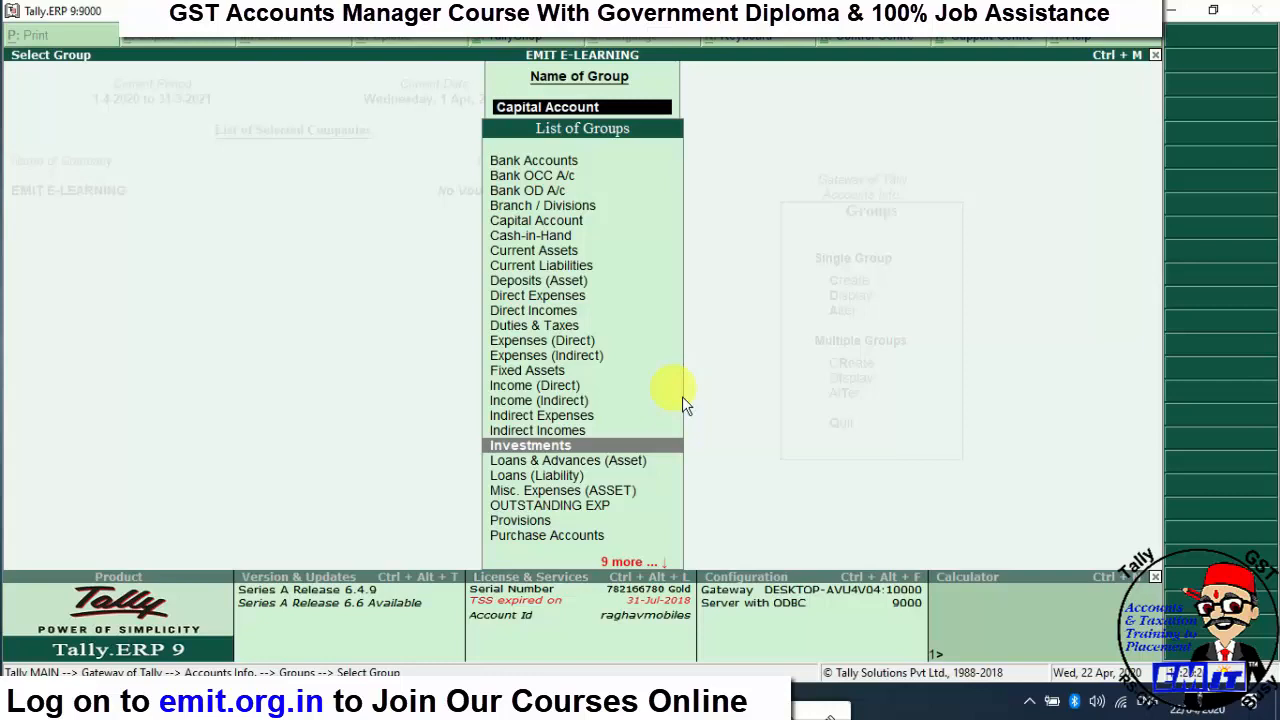
pyautogui.hotkey('alt', 'Tab')
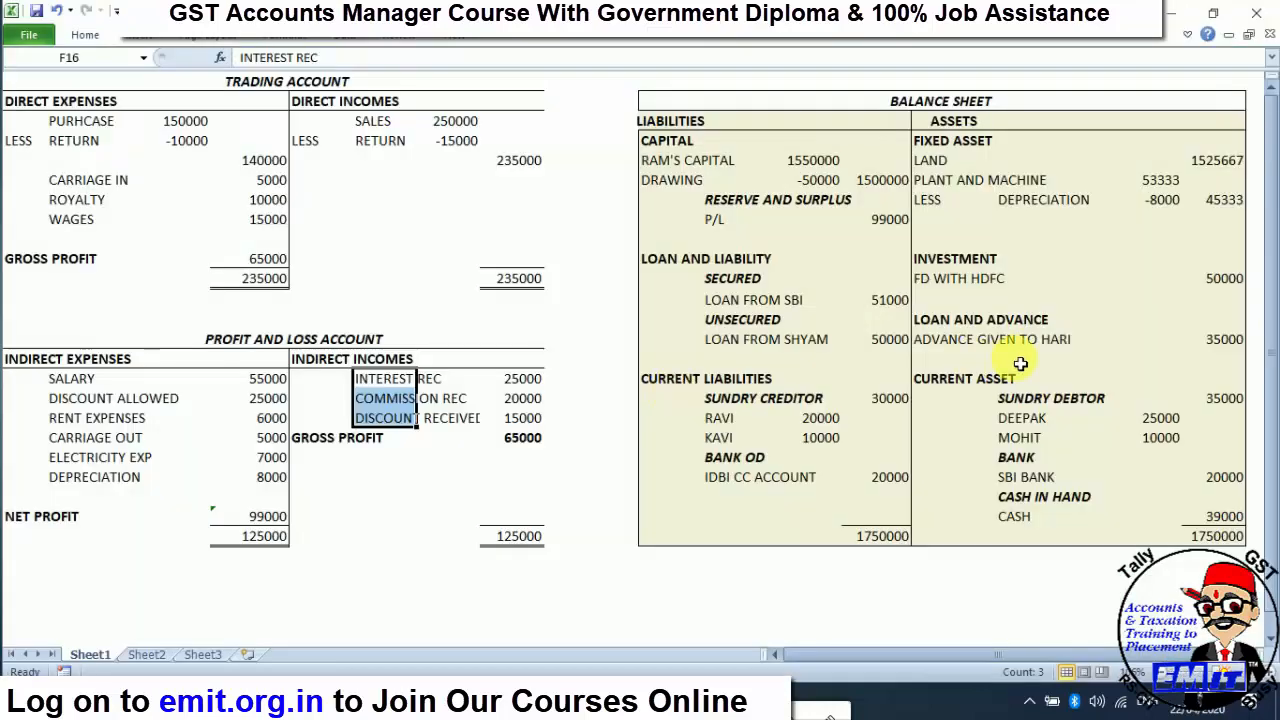
pyautogui.click(950, 279)
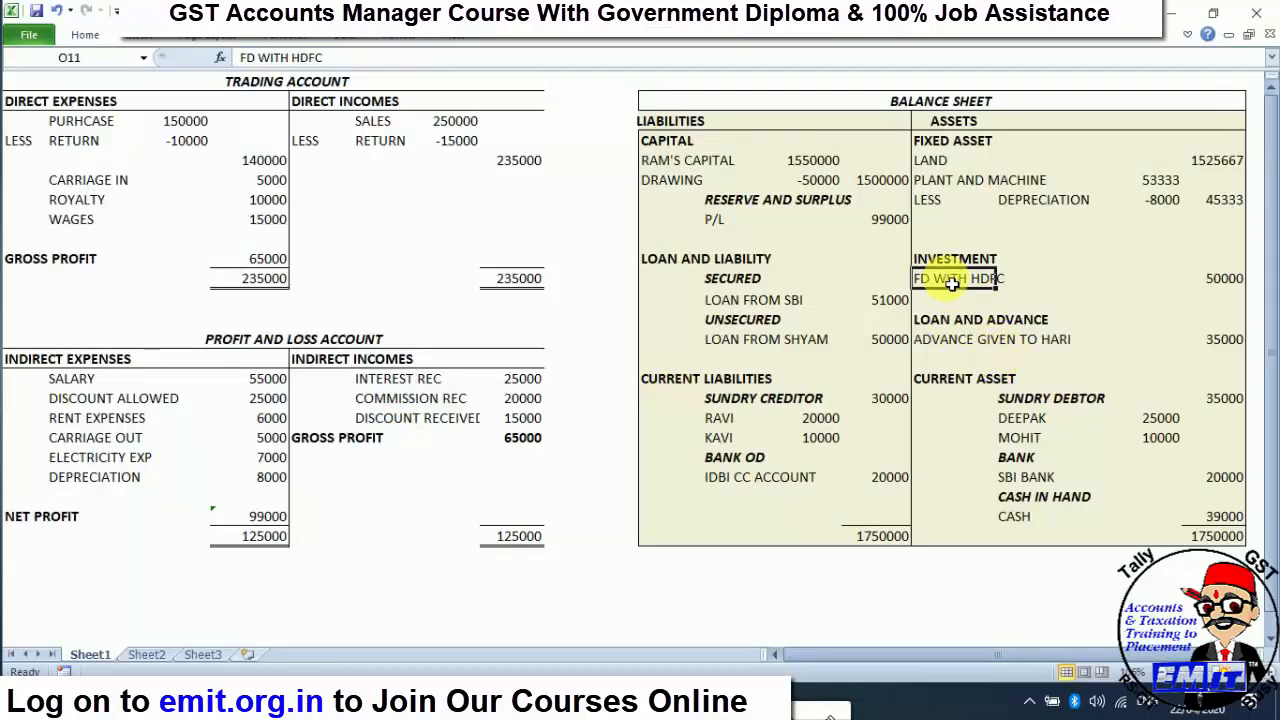
pyautogui.click(1052, 286)
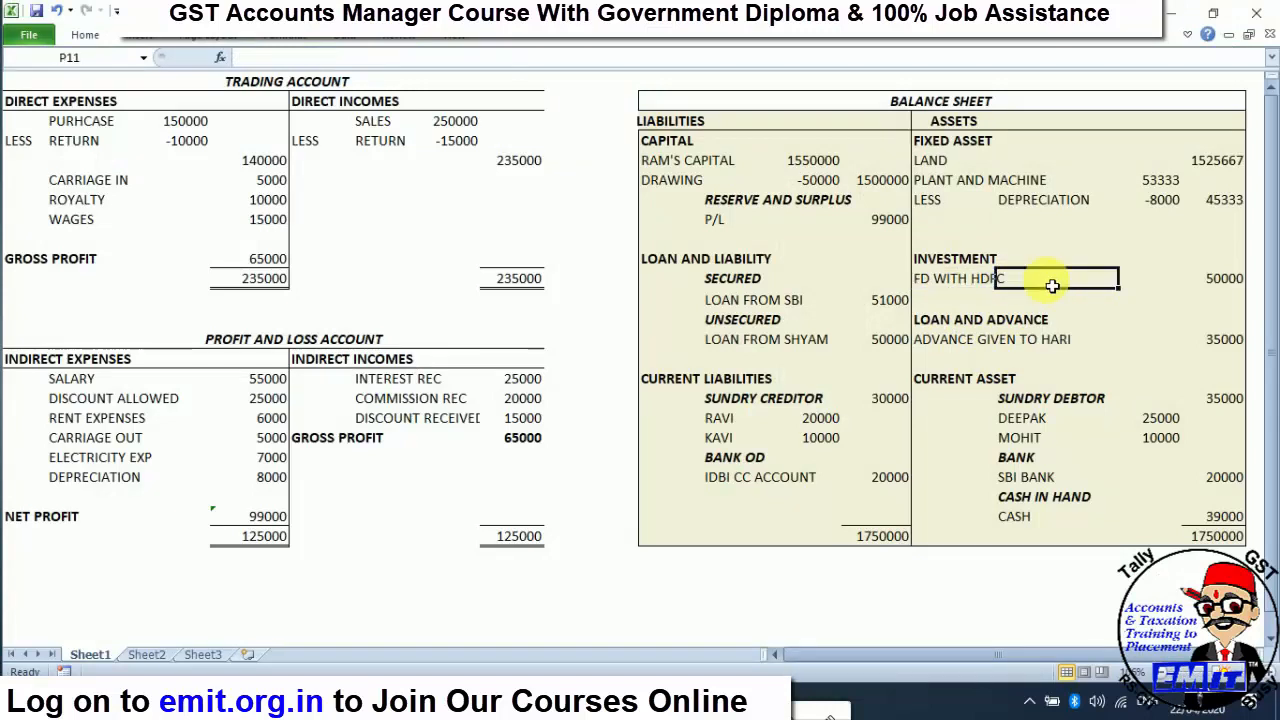
pyautogui.click(968, 278)
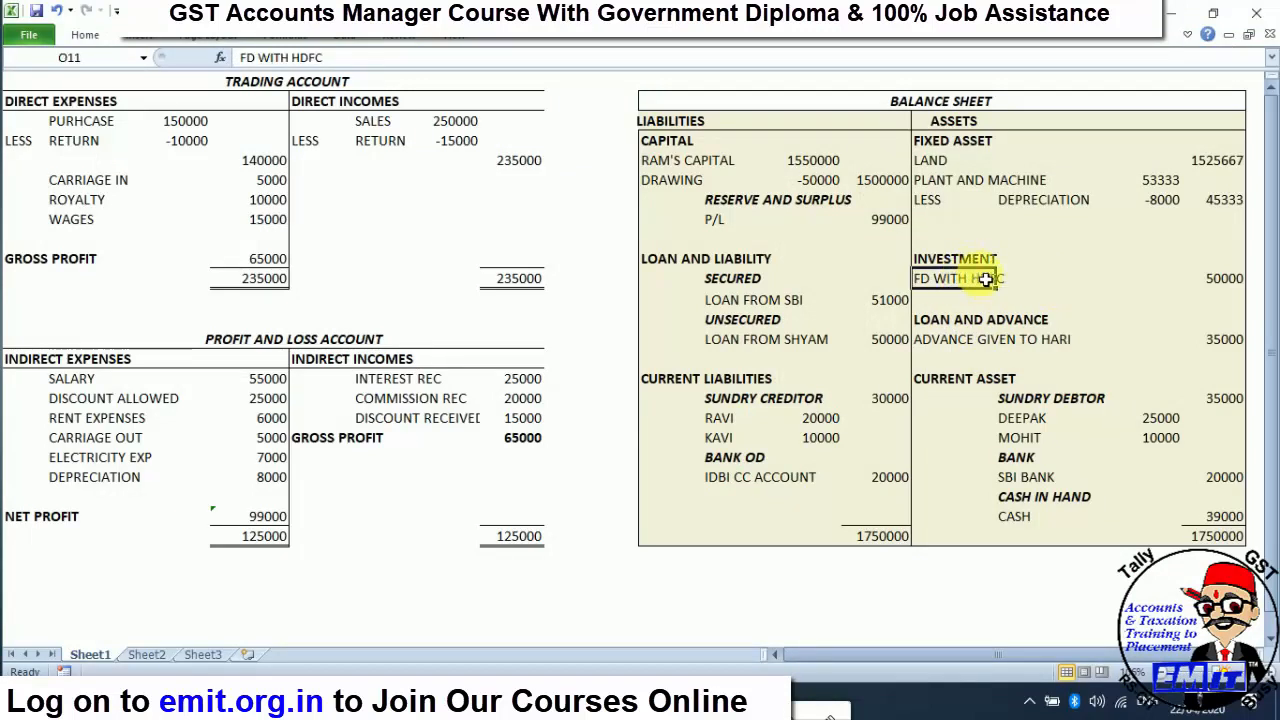
pyautogui.hotkey('alt', 'Tab')
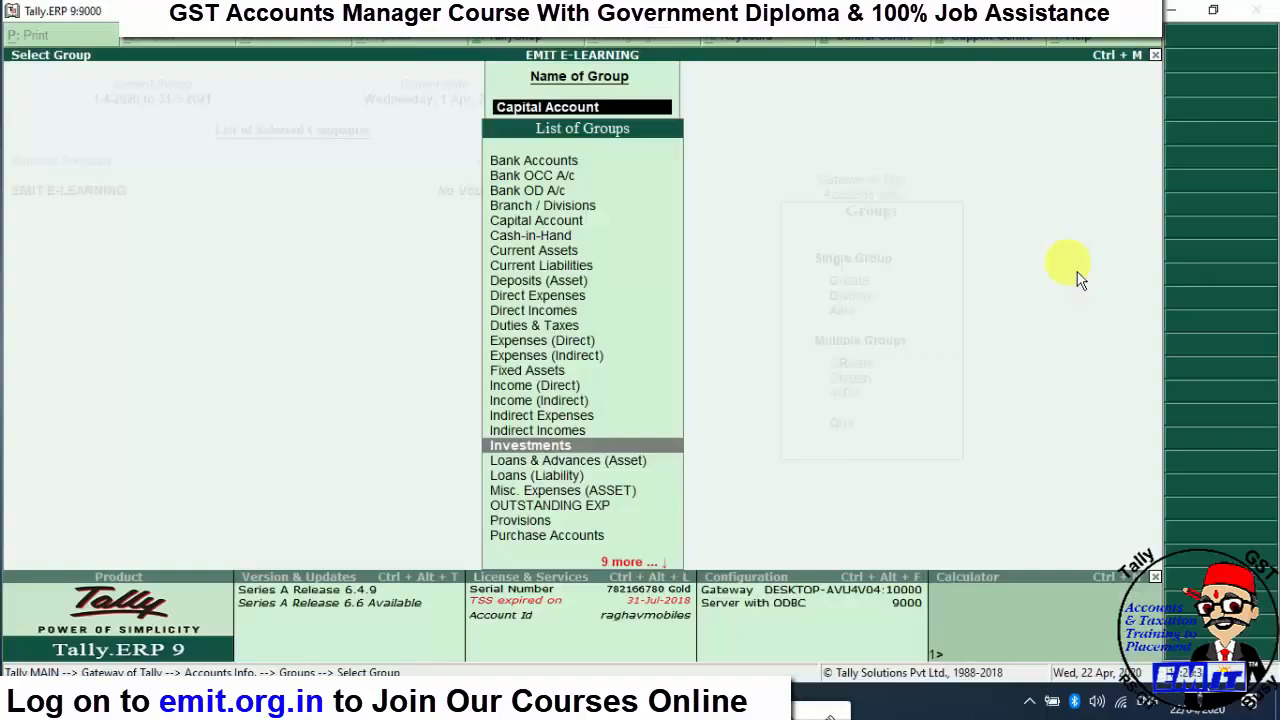
# - Highlight Loans & Advances (Asset) and compare it with the entry under LOAN AND ADVANCE in the Excel balance sheet, returning to Tally.ERP 9
pyautogui.press('Down')
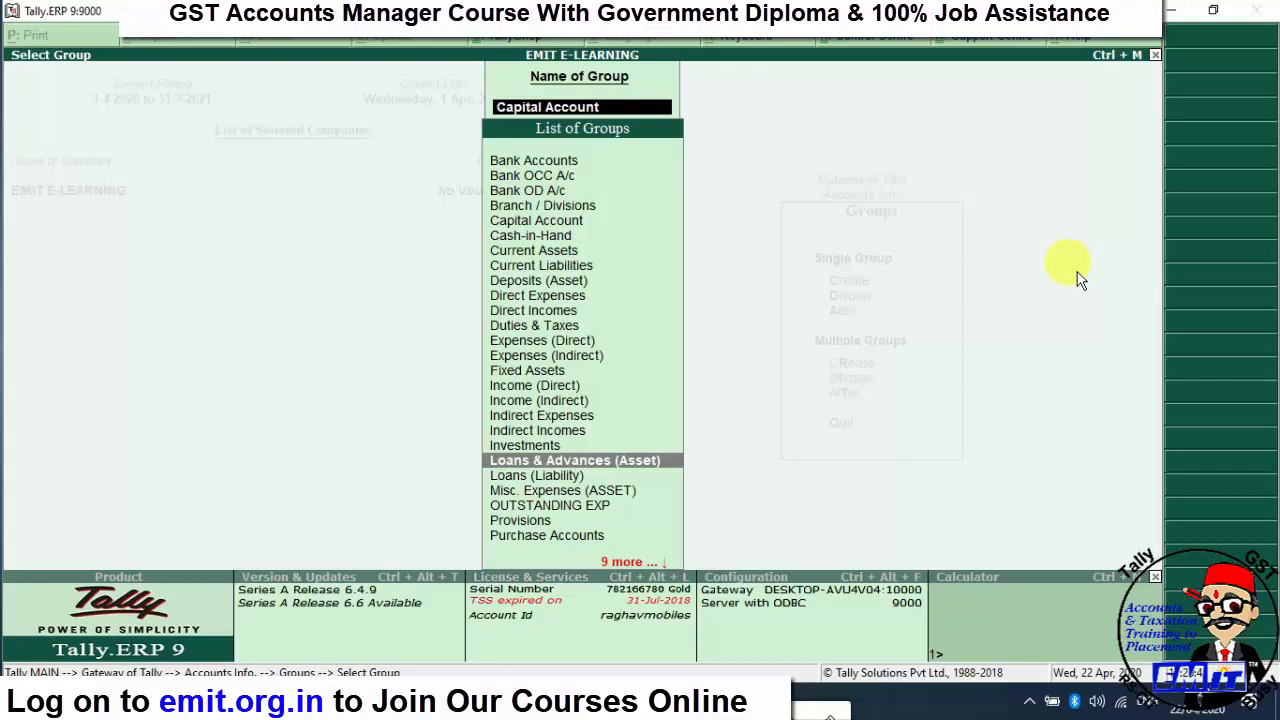
pyautogui.hotkey('alt', 'Tab')
pyautogui.press('Down')
pyautogui.press('Down')
pyautogui.press('Down')
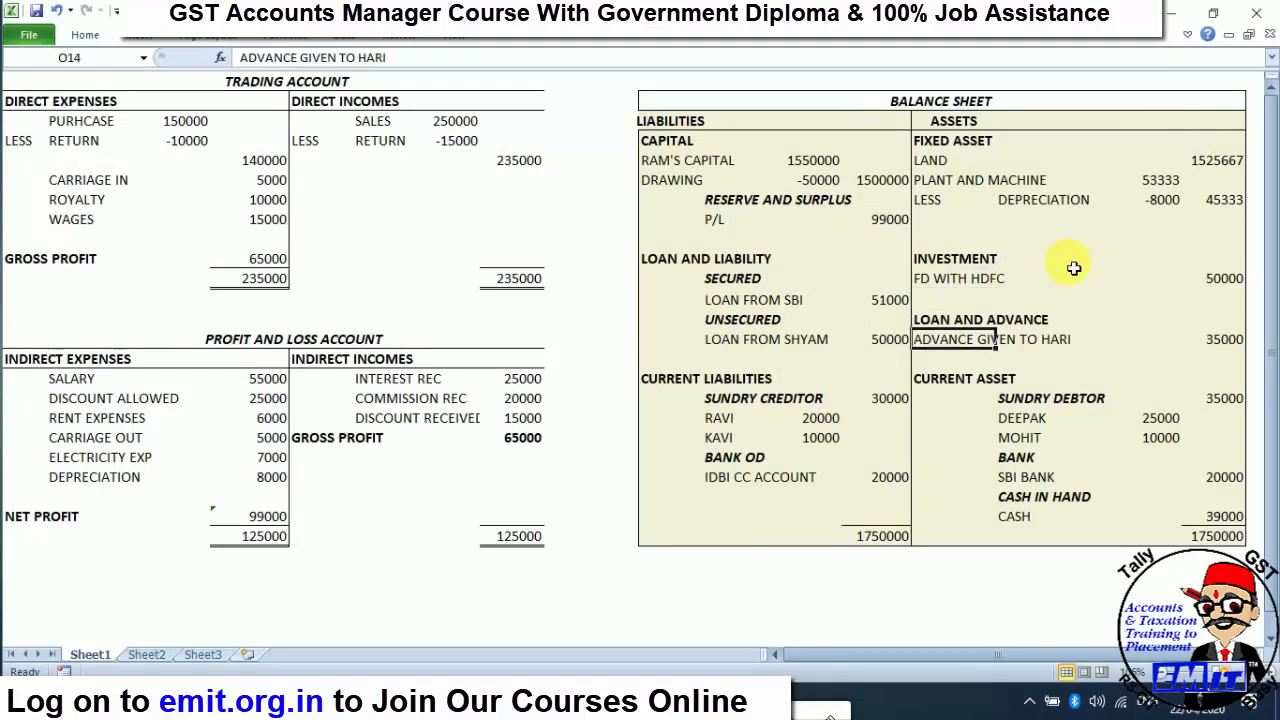
pyautogui.hotkey('alt', 'Tab')
pyautogui.press('Up')
pyautogui.press('Down')
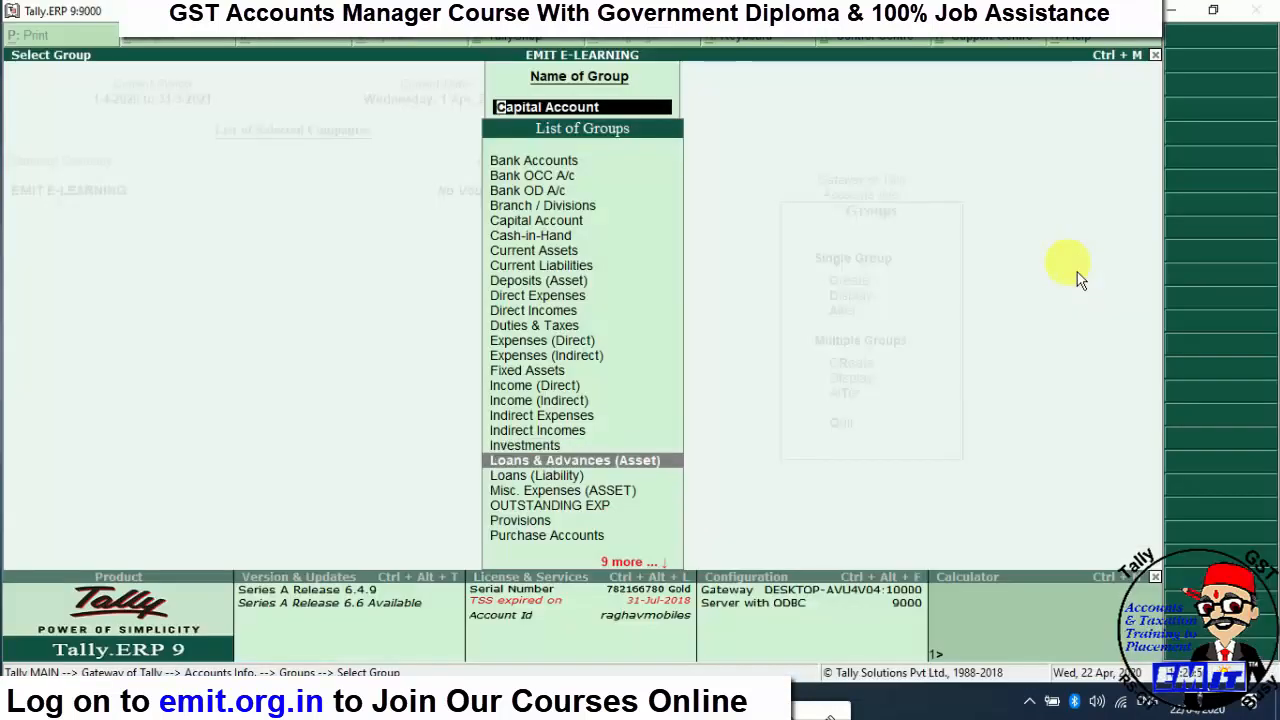
# - Go through the group list from Loans (Liability) to Reserves & Surplus
pyautogui.press('Down')
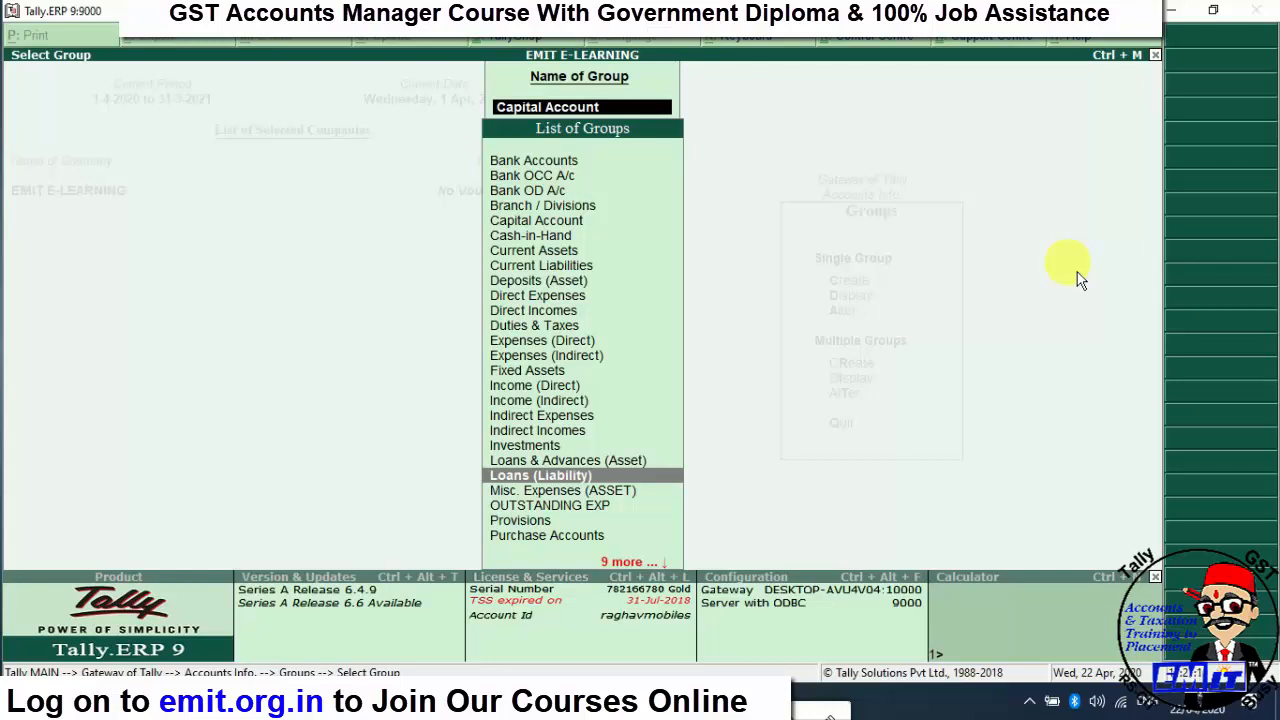
pyautogui.press('Down')
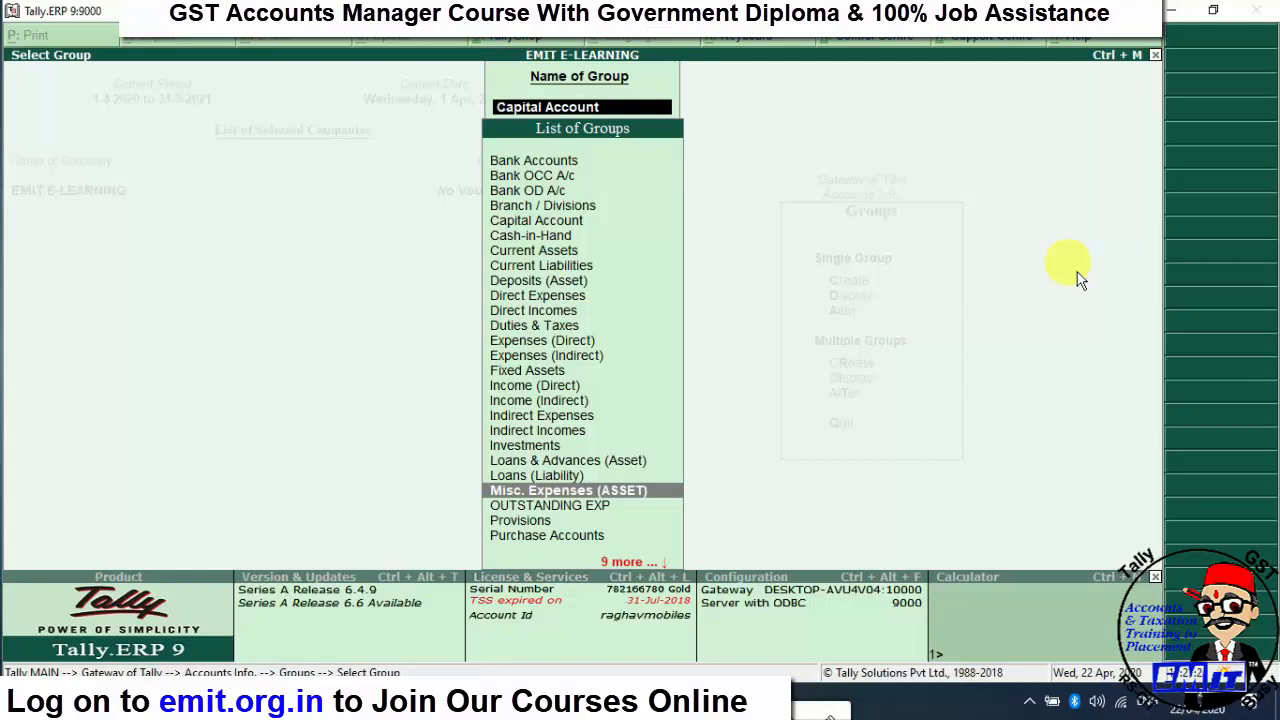
pyautogui.press('Down')
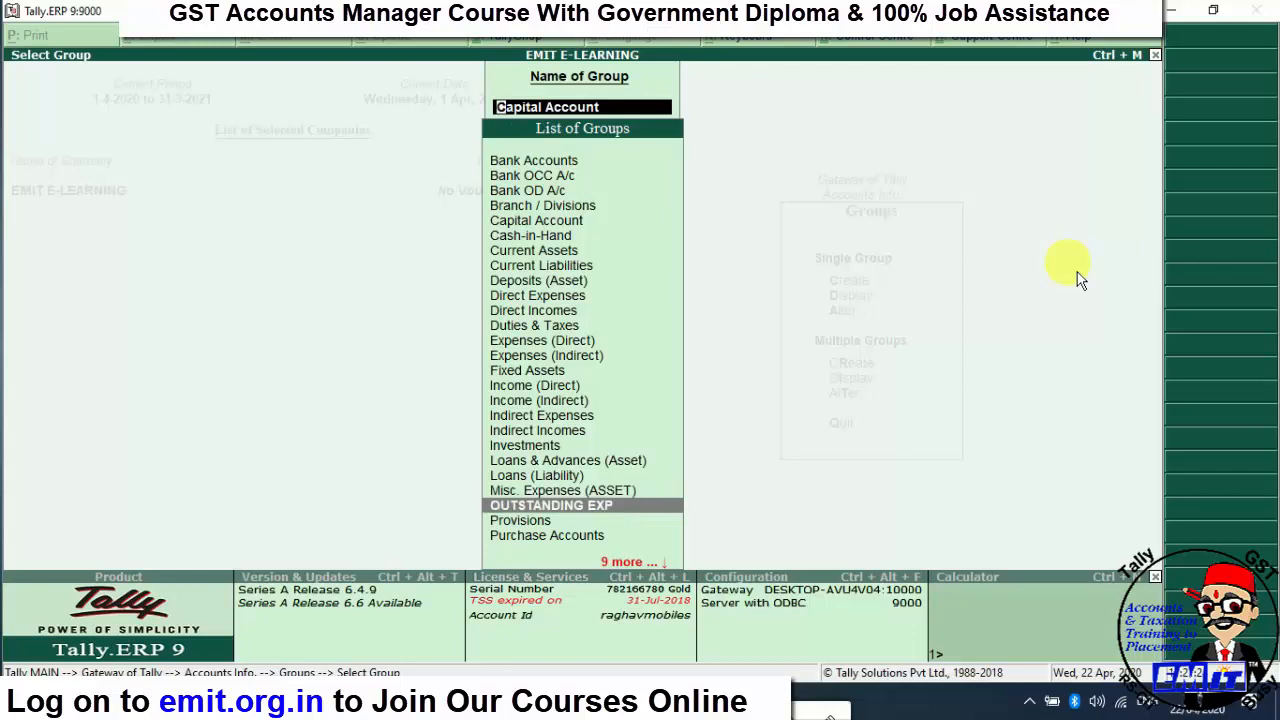
pyautogui.press('Down')
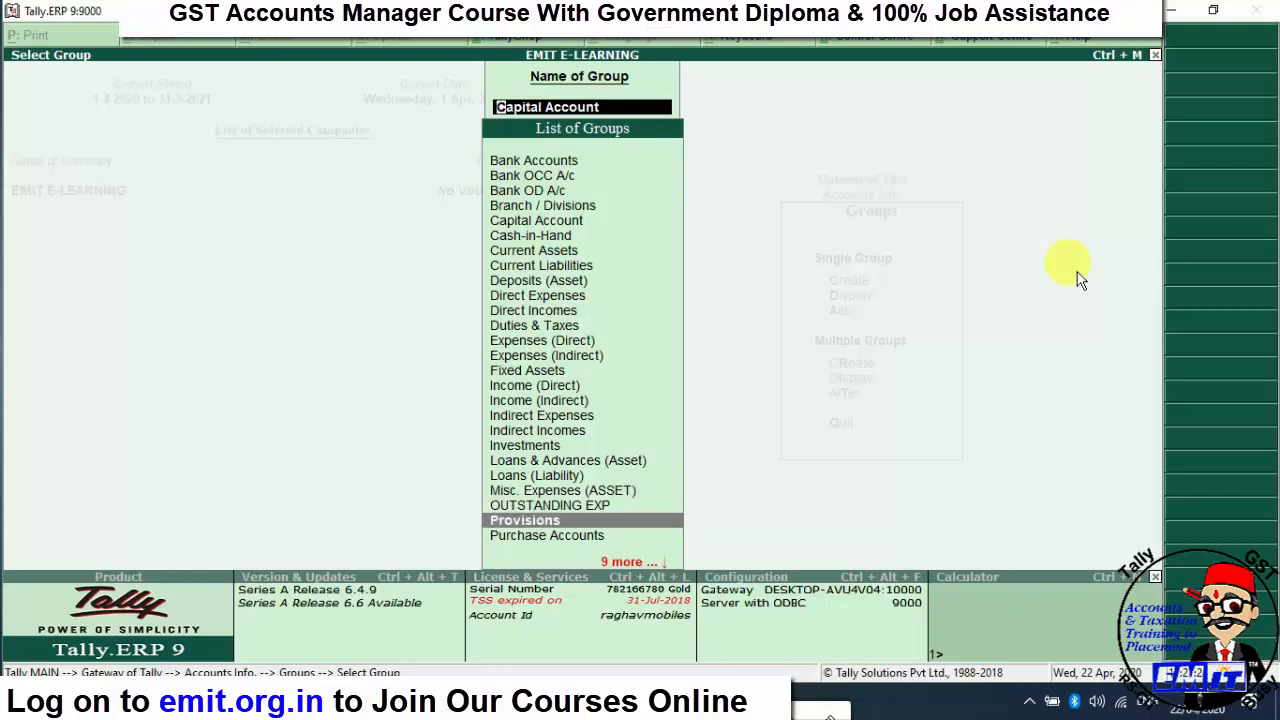
pyautogui.press('Down')
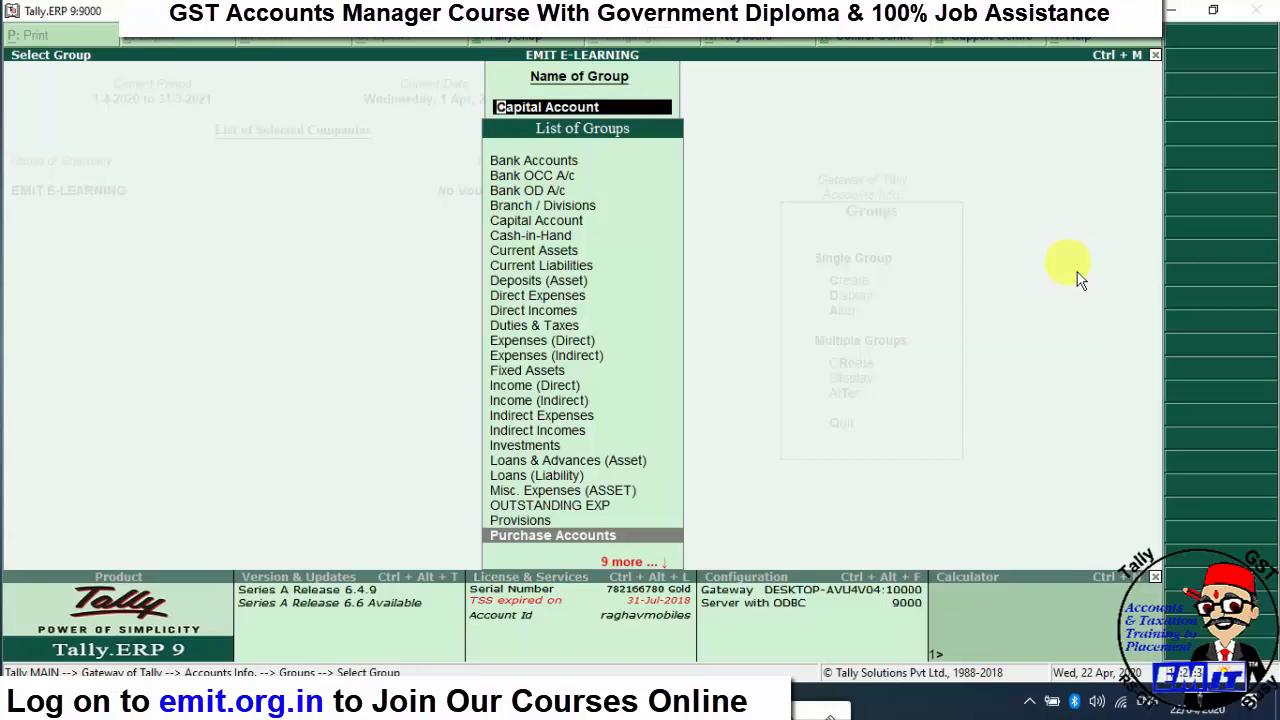
pyautogui.press('Down')
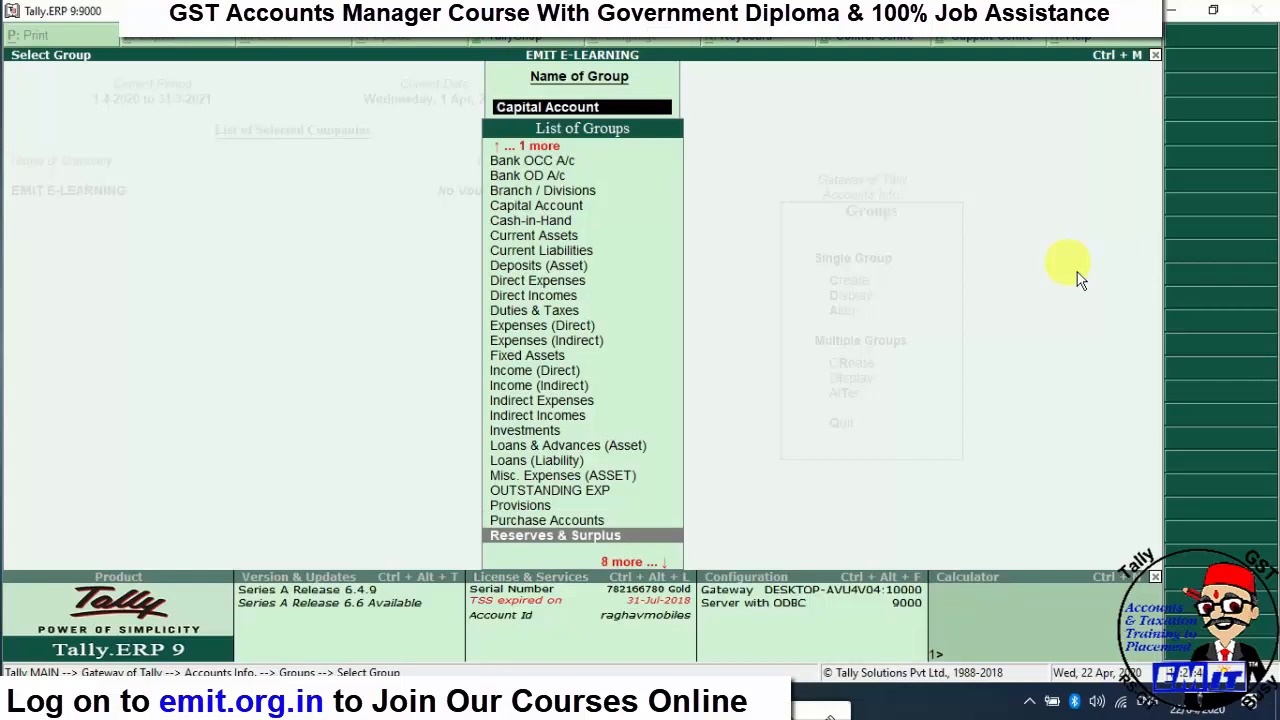
# - Compare Reserves & Surplus with the Excel balance sheet, then check its parent group in Tally.ERP 9 and return to the group list
pyautogui.hotkey('alt', 'Tab')
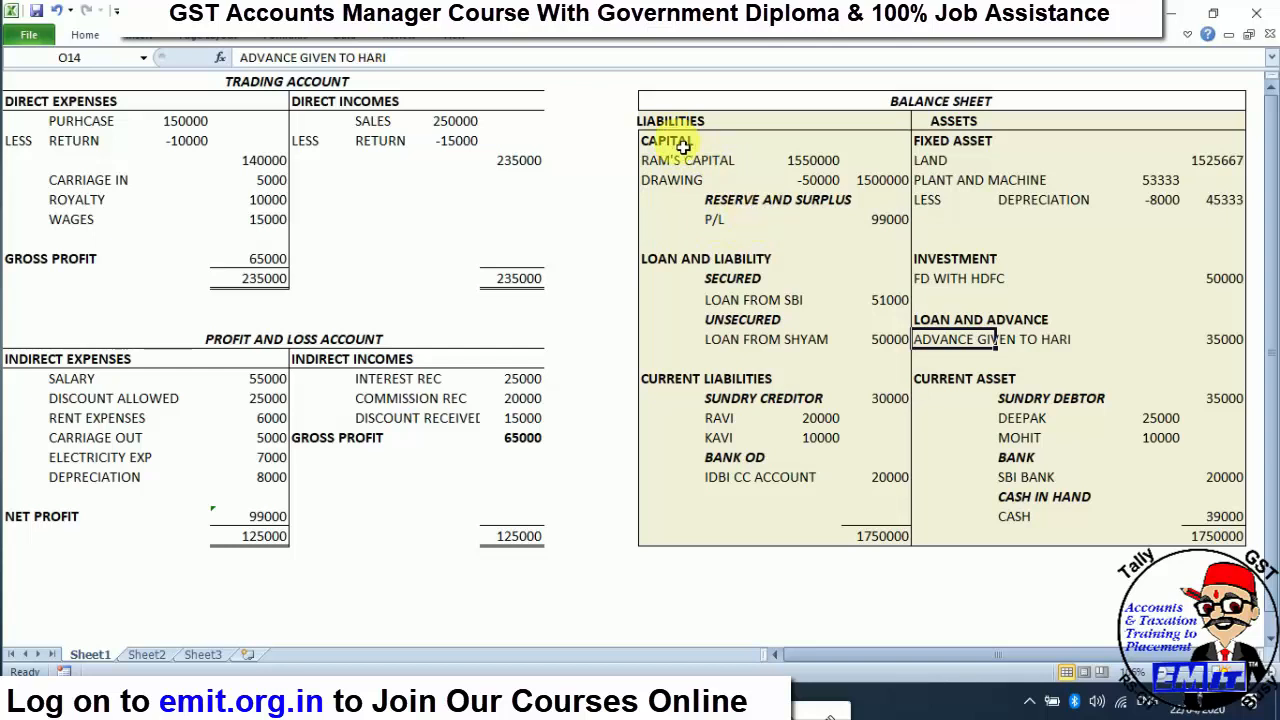
pyautogui.hotkey('alt', 'Tab')
pyautogui.press('Return')
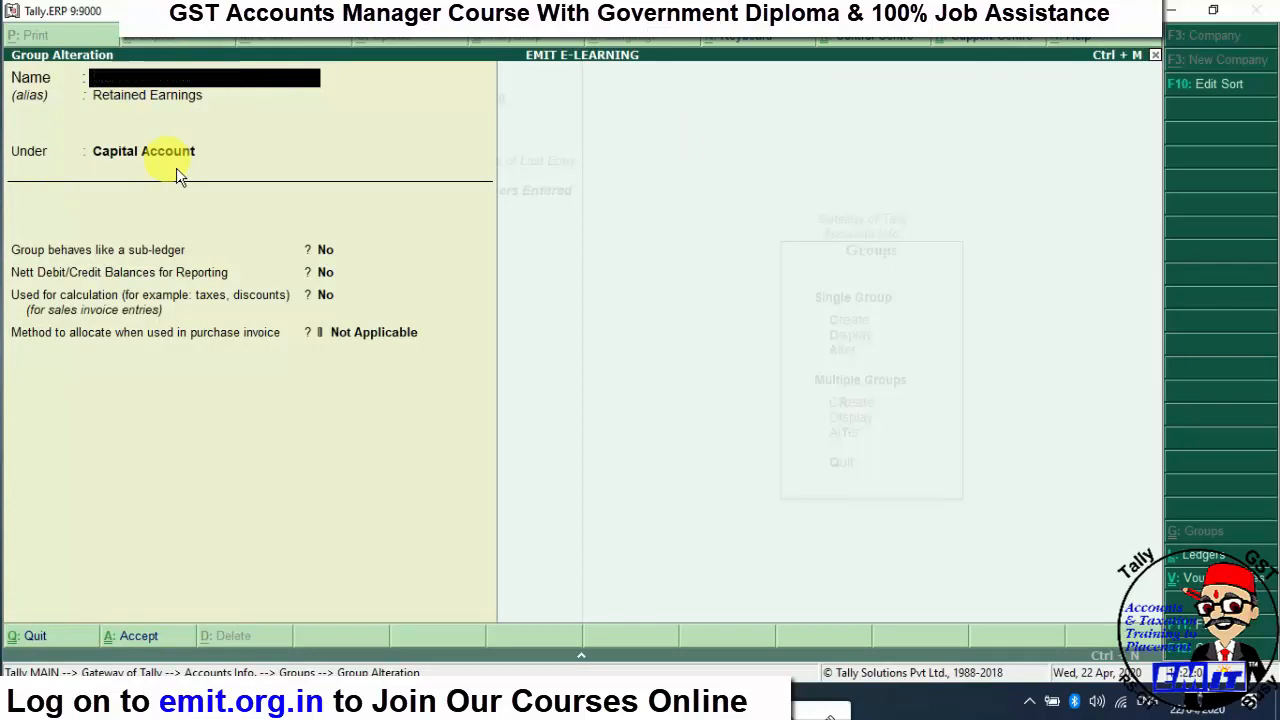
pyautogui.press('Escape')
pyautogui.press('Return')
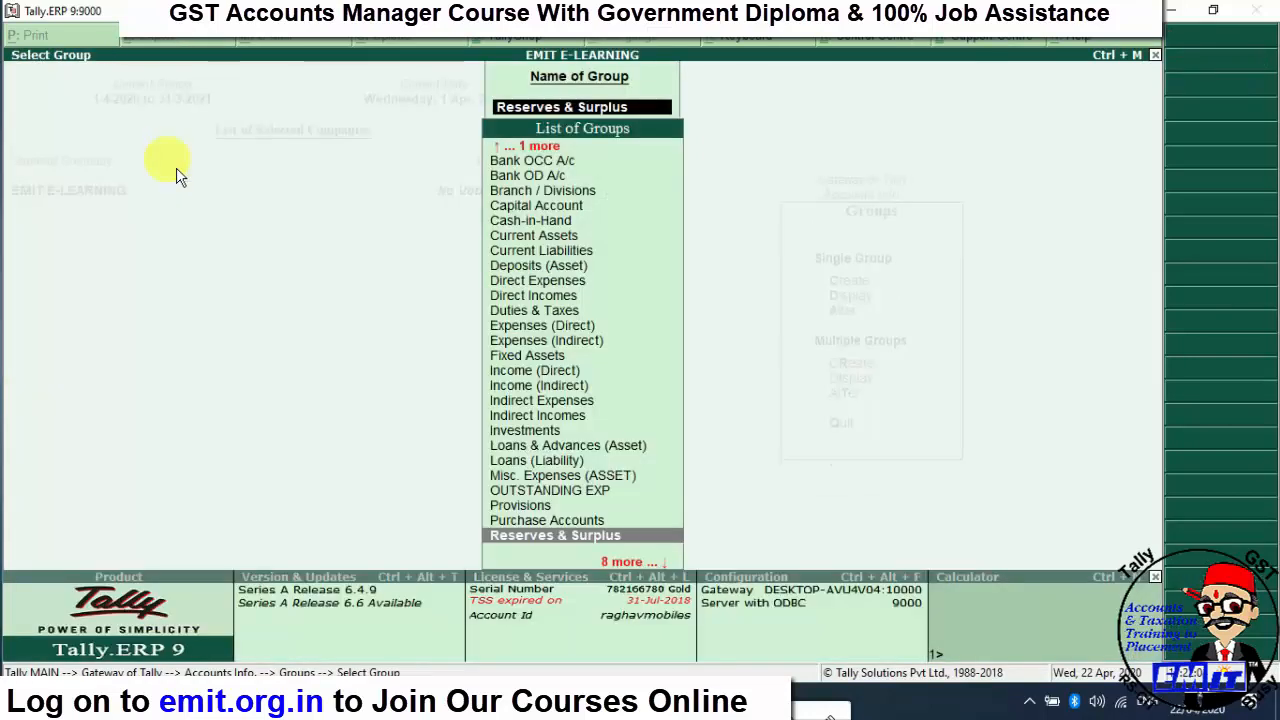
# - Go through the remaining groups from Retained Earnings to Unsecured Loans in the group list
pyautogui.press('Down')
pyautogui.press('Up')
pyautogui.press('Down')
pyautogui.press('Down')
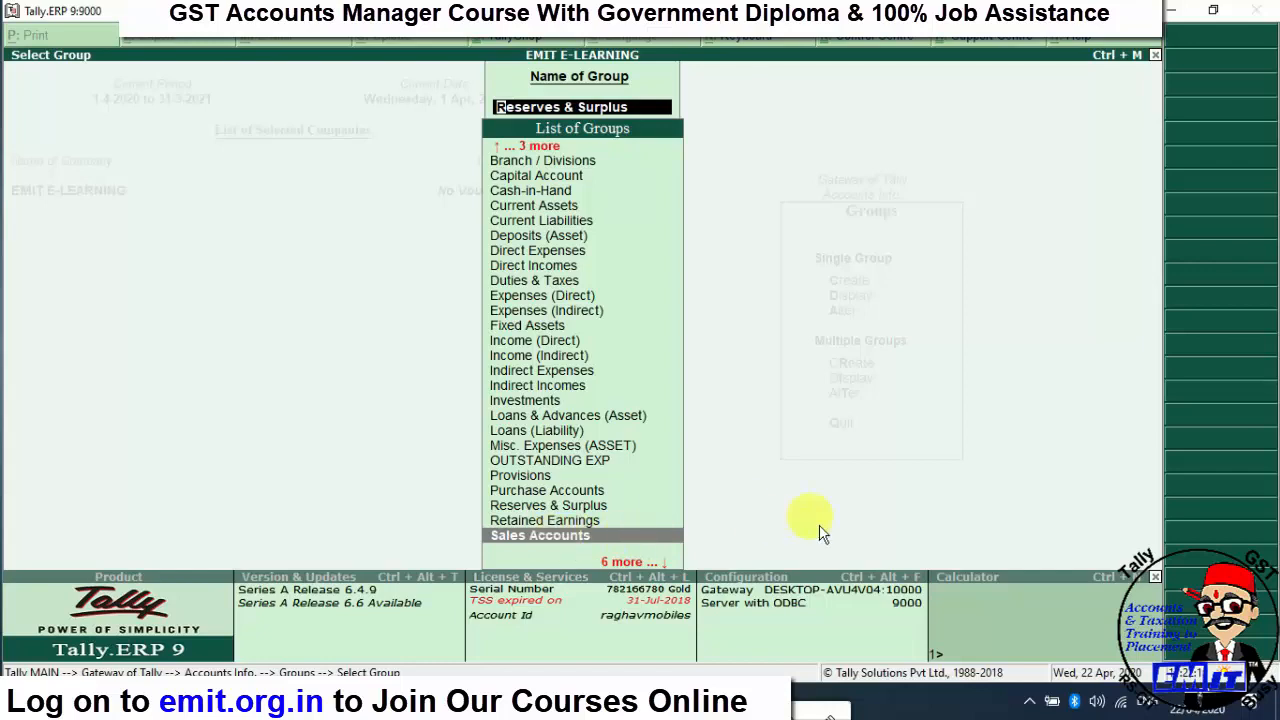
pyautogui.press('Down')
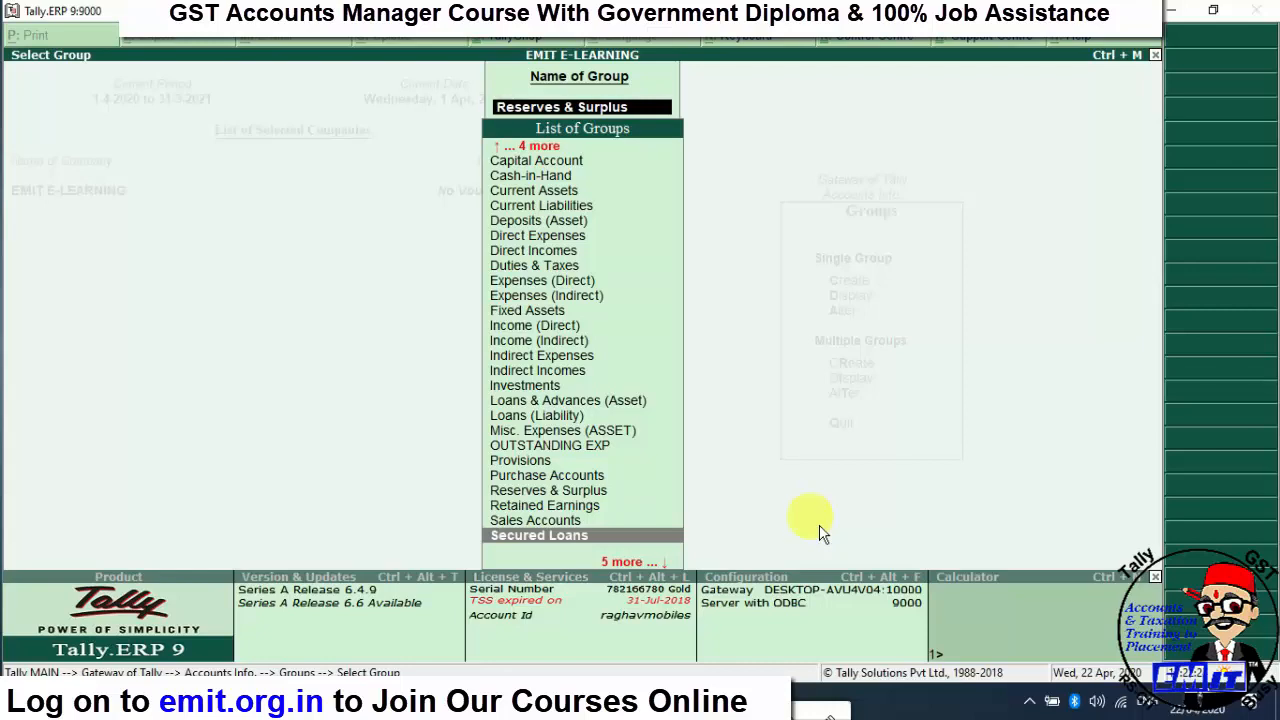
pyautogui.press('Down')
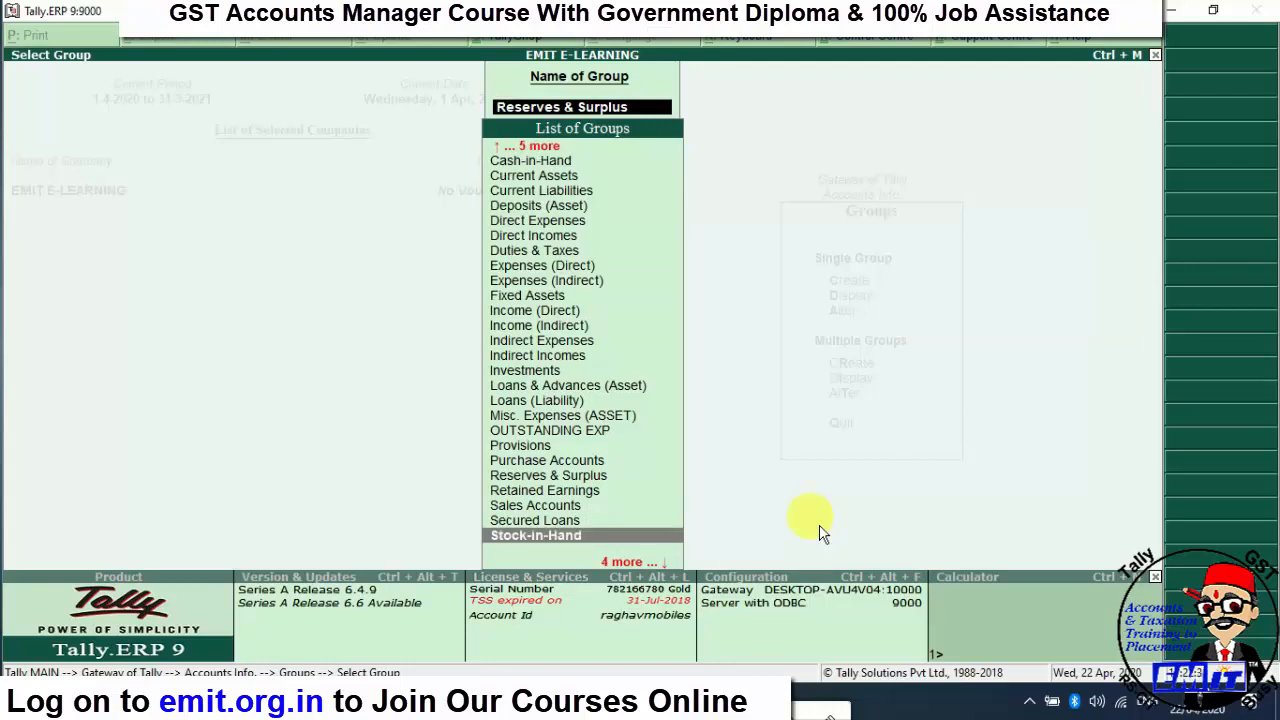
pyautogui.press('Down')
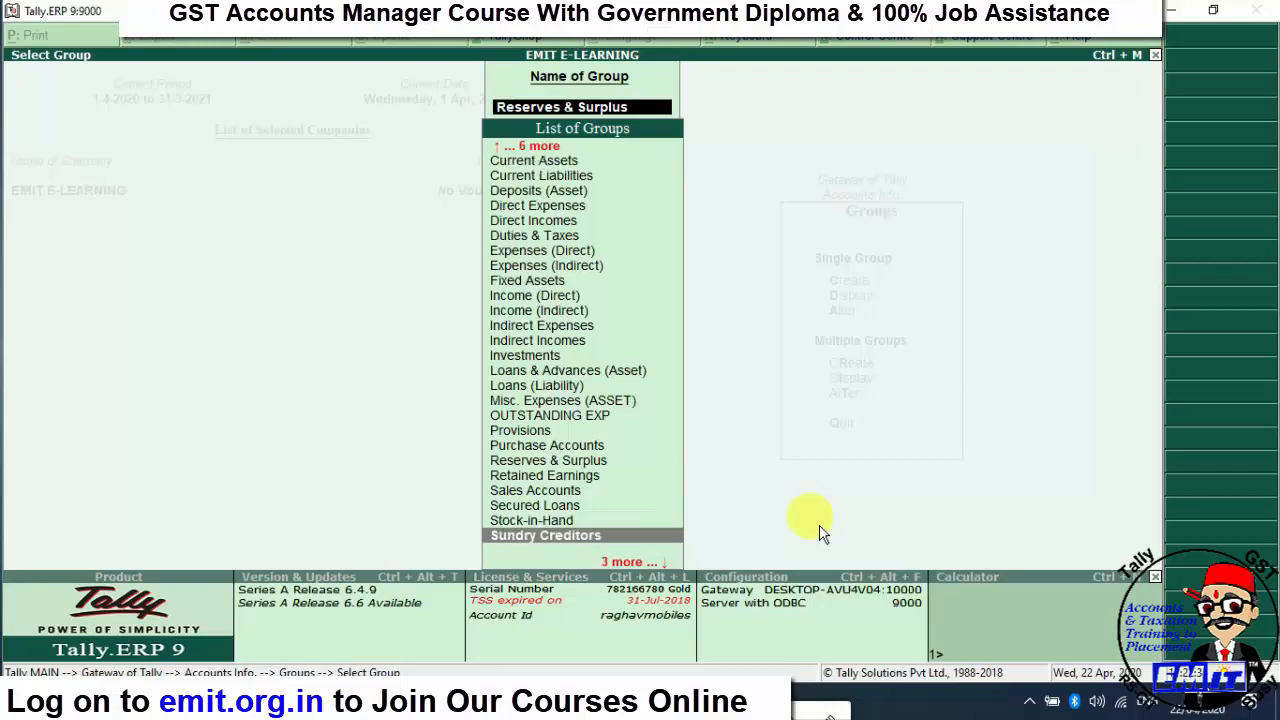
pyautogui.press('Down')
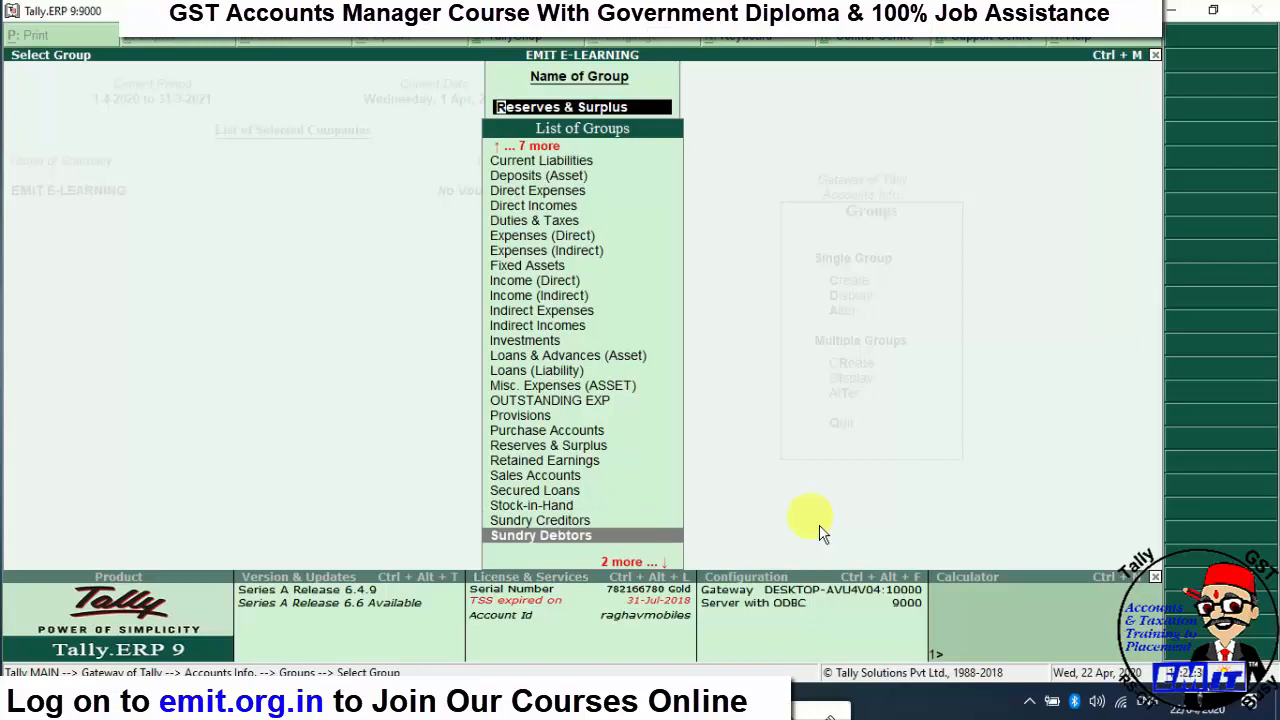
pyautogui.press('Down')
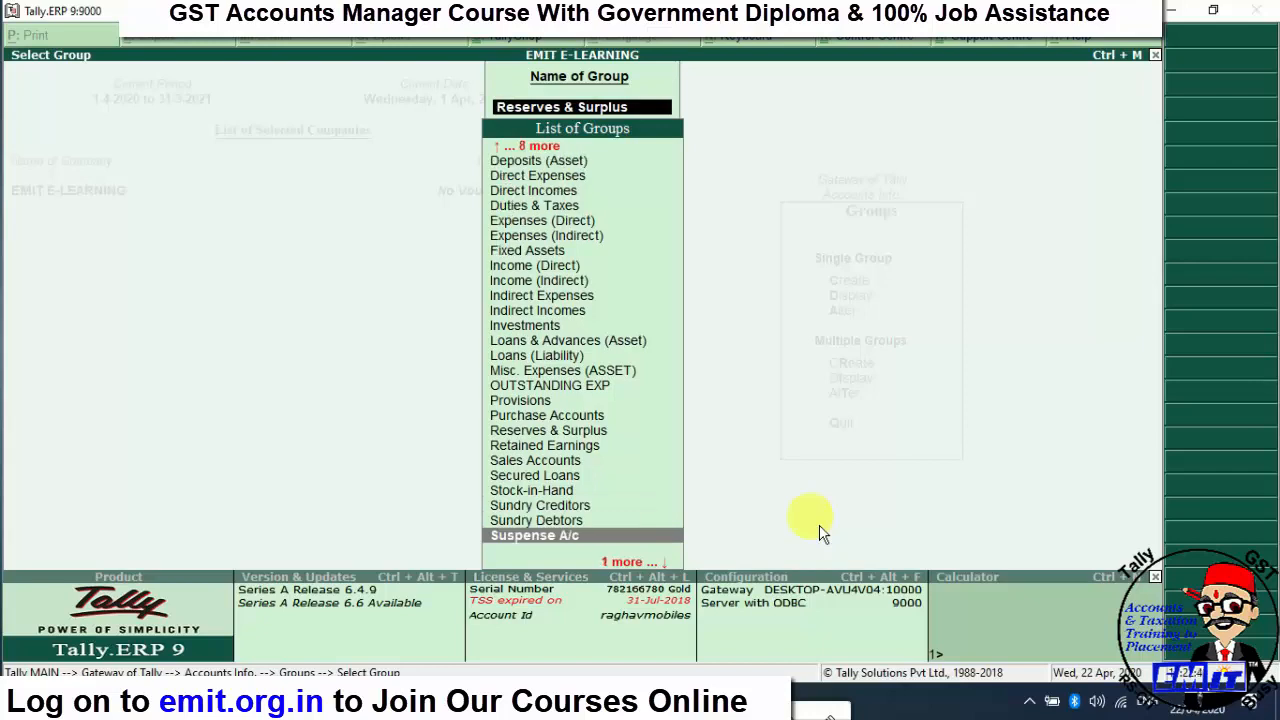
pyautogui.press('Down')
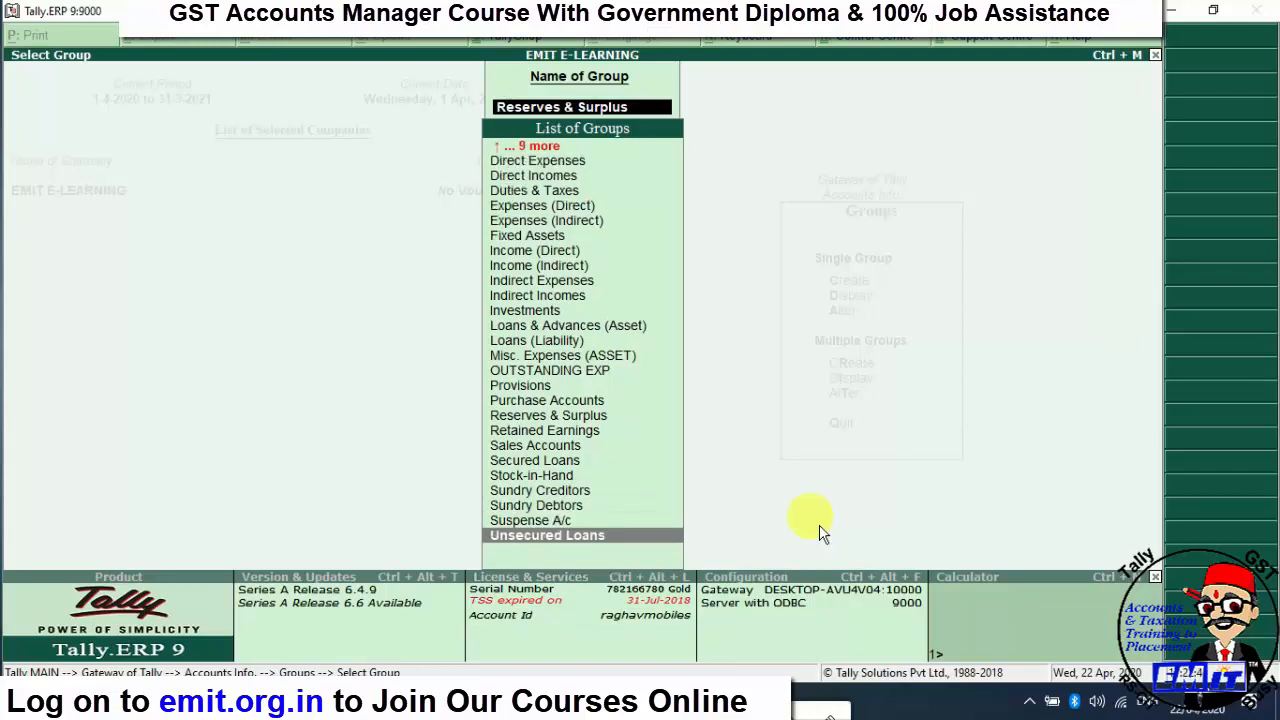
# - Review Suspense A/c again, then check the parent group of Unsecured Loans and return to the group list
pyautogui.press('Up')
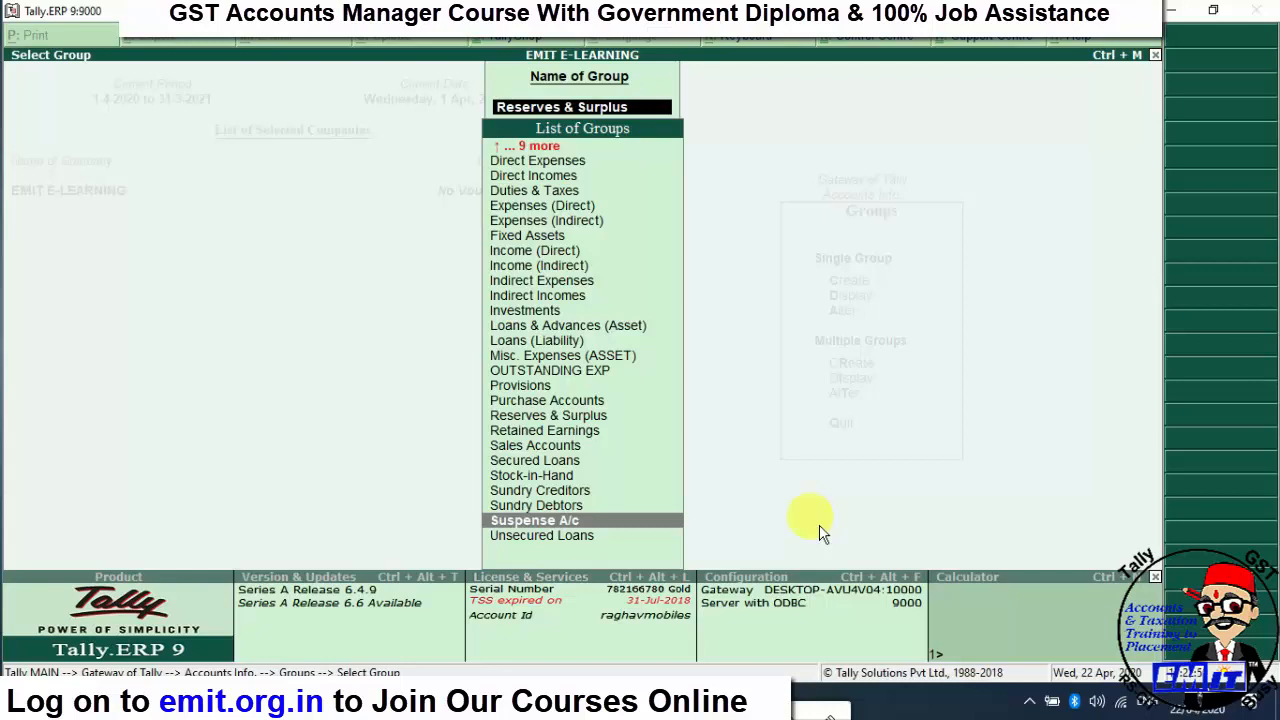
pyautogui.press('Down')
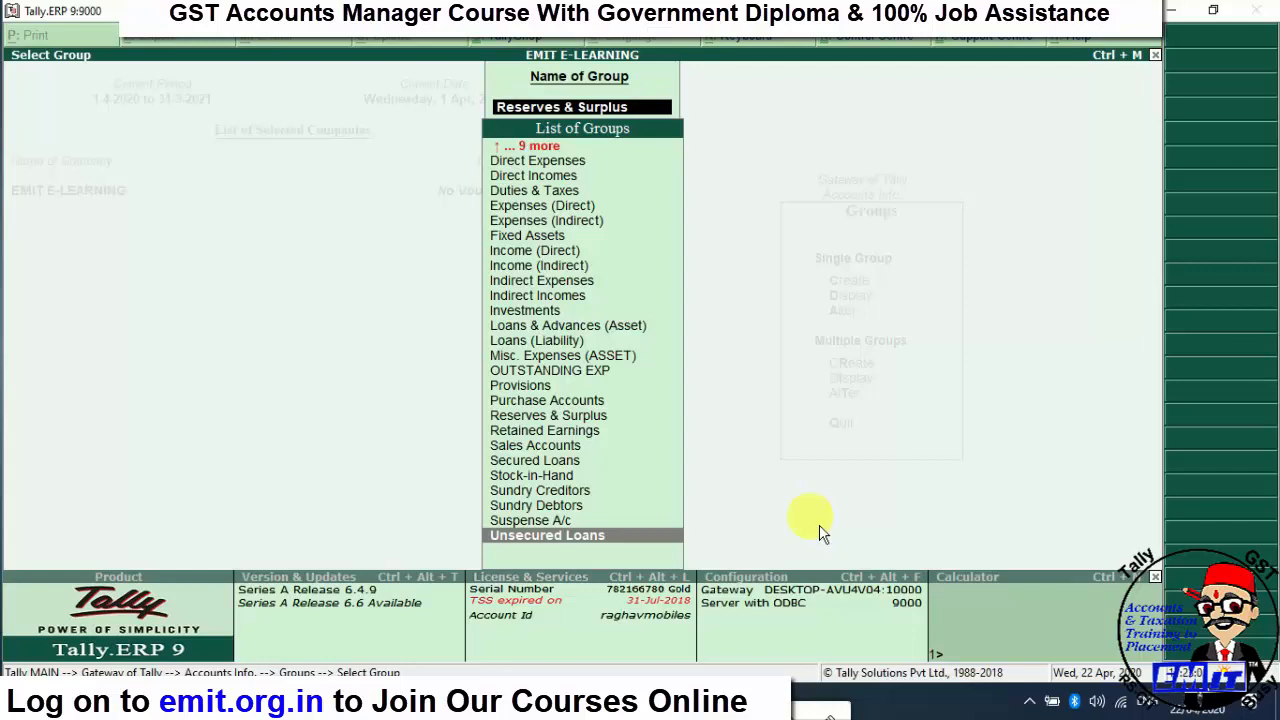
pyautogui.press('Return')
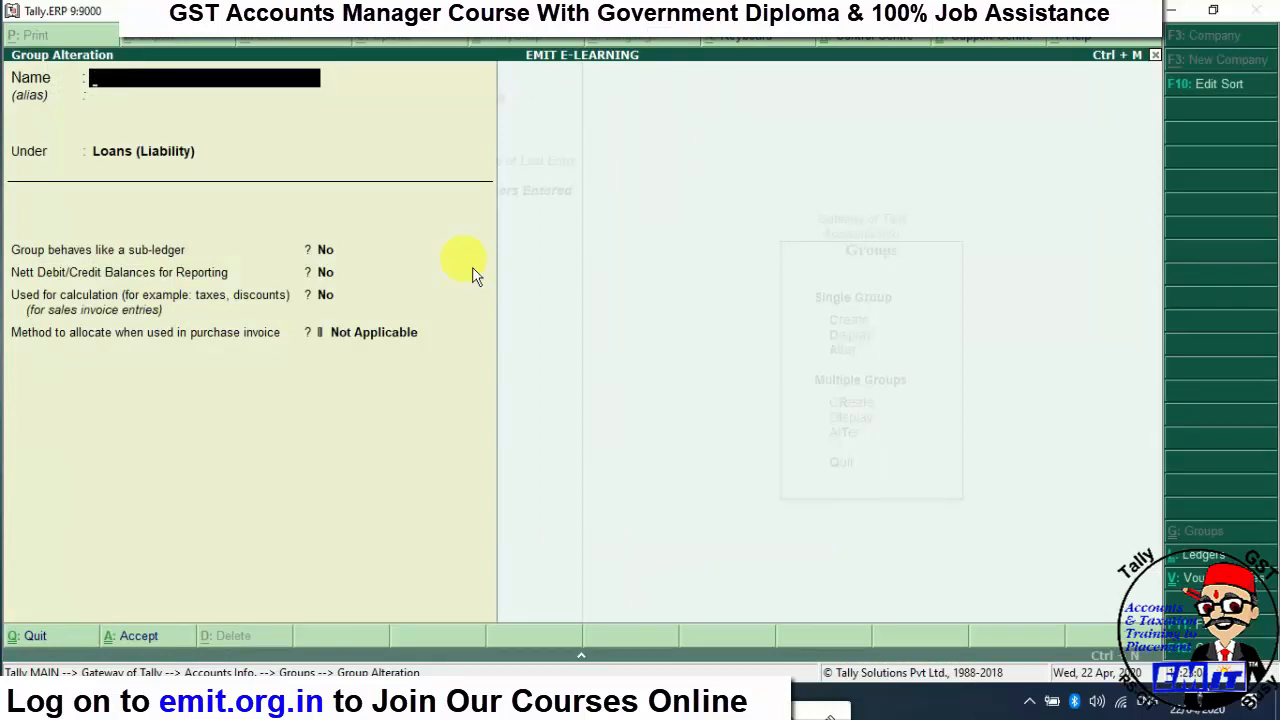
pyautogui.press('Escape')
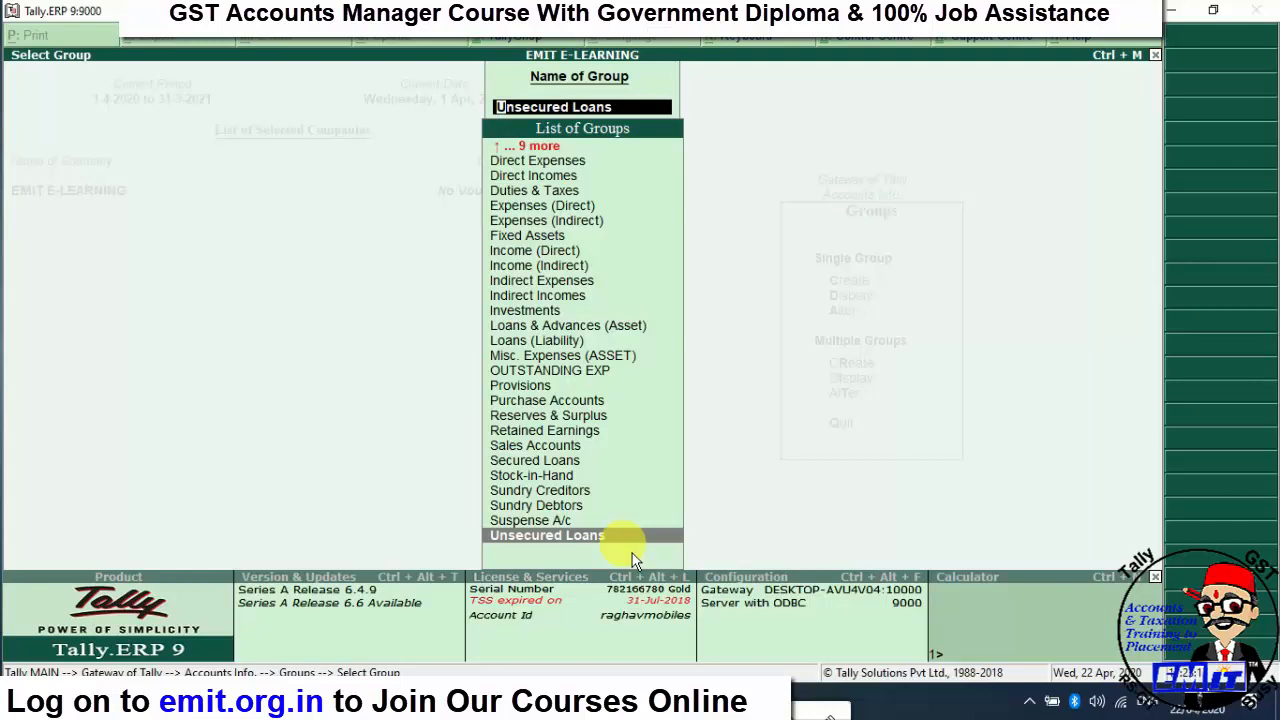
# - Switch to the Excel sheet and move the cell selection down the balance sheet's assets side to O24
pyautogui.hotkey('alt', 'Tab')
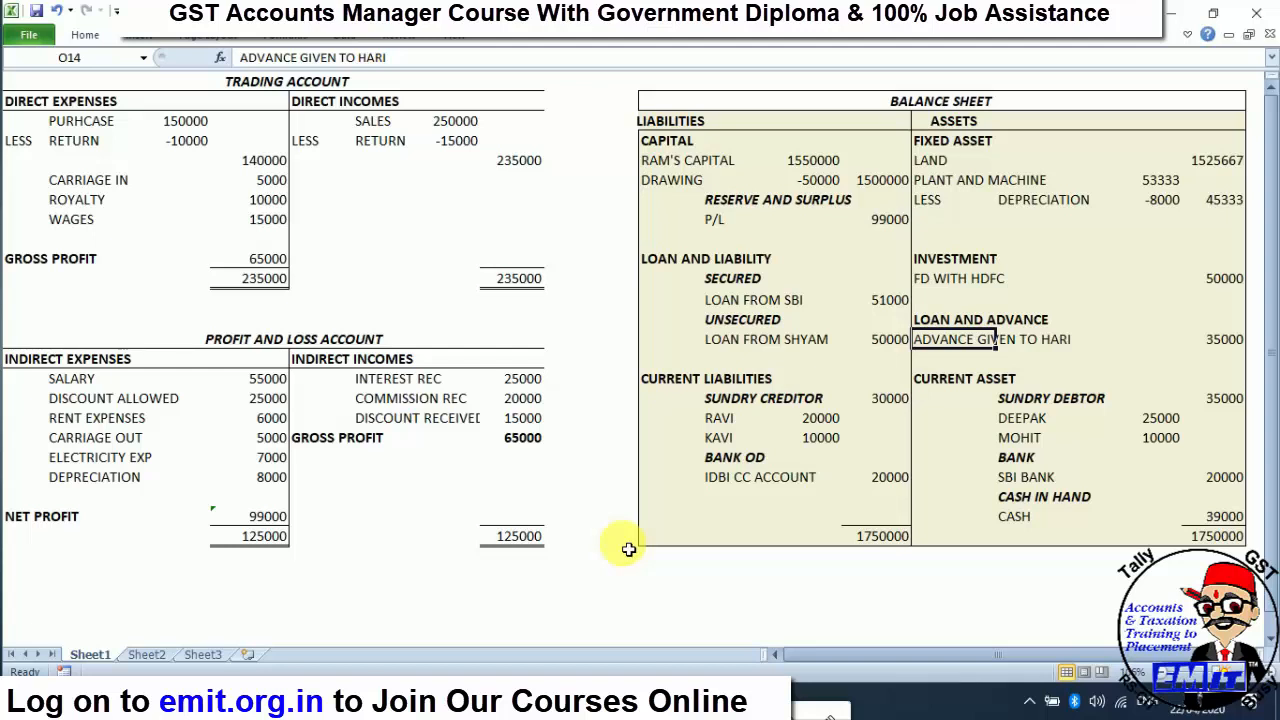
pyautogui.press('Down')
pyautogui.press('Down')
pyautogui.press('Down')
pyautogui.press('Down')
pyautogui.press('Down')
pyautogui.press('Down')
pyautogui.press('Down')
pyautogui.press('Down')
pyautogui.press('Down')
pyautogui.press('Down')
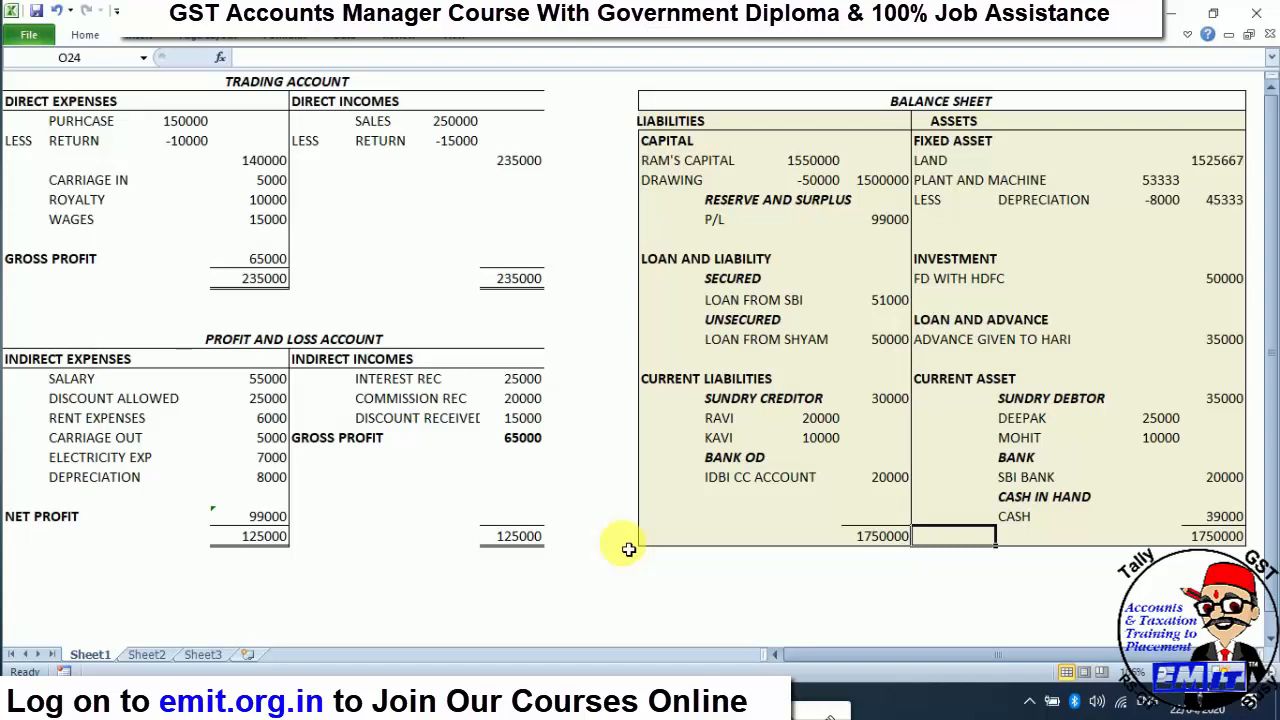